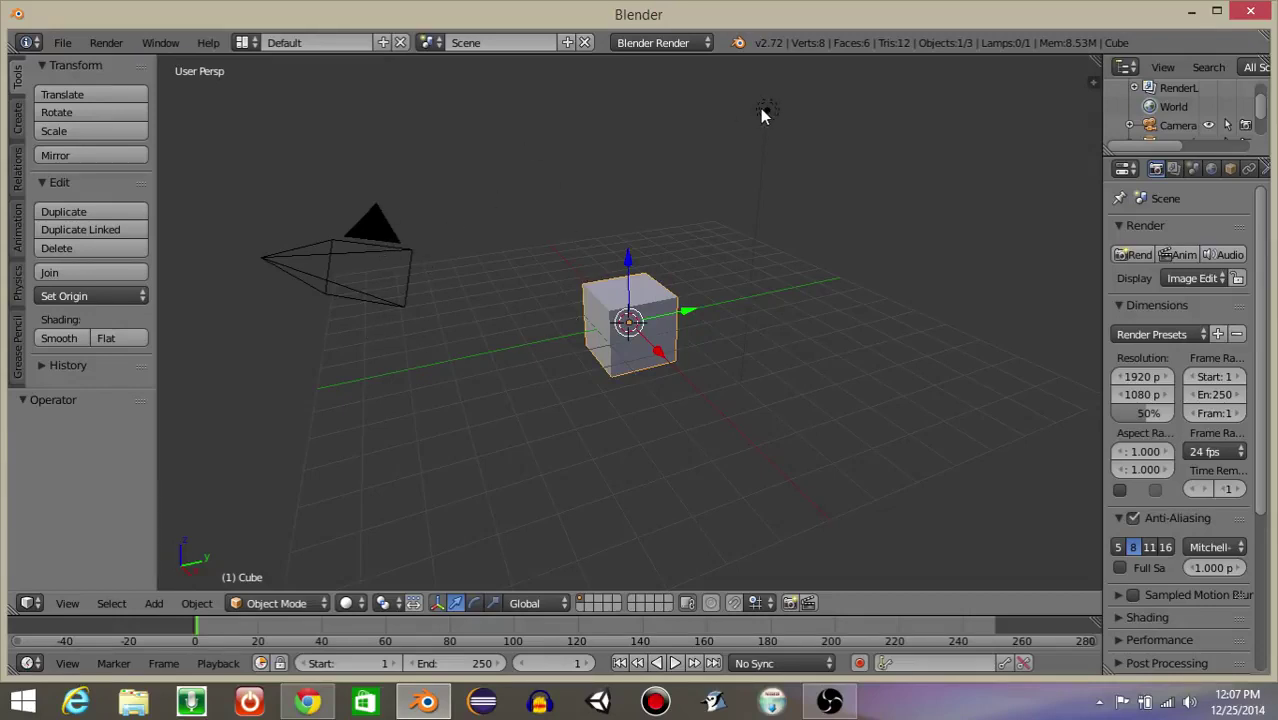
- Delete the camera and the lamp from the default scene
right_click(382, 248)
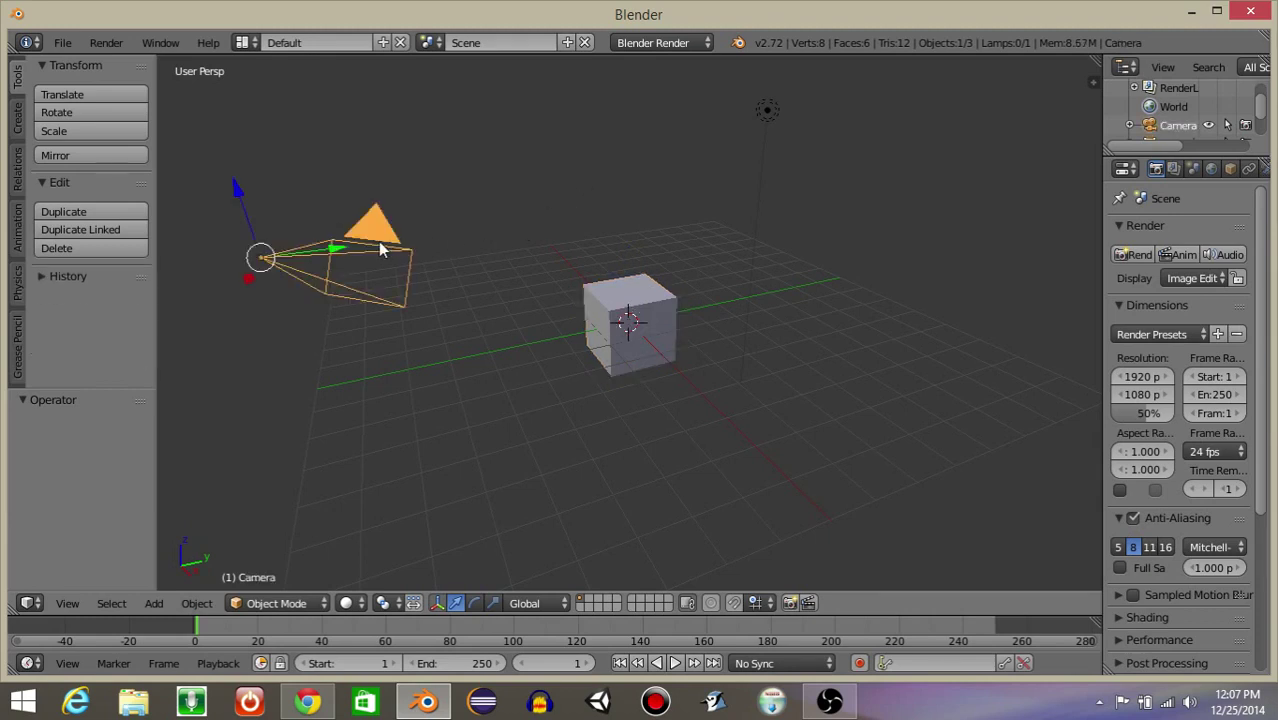
key(x)
click(382, 250)
right_click(767, 110)
key(x)
click(773, 118)
- Select the cube, then switch to the Game Logic screen layout and the Blender Game engine
right_click(603, 325)
scroll(665, 330, up, 3)
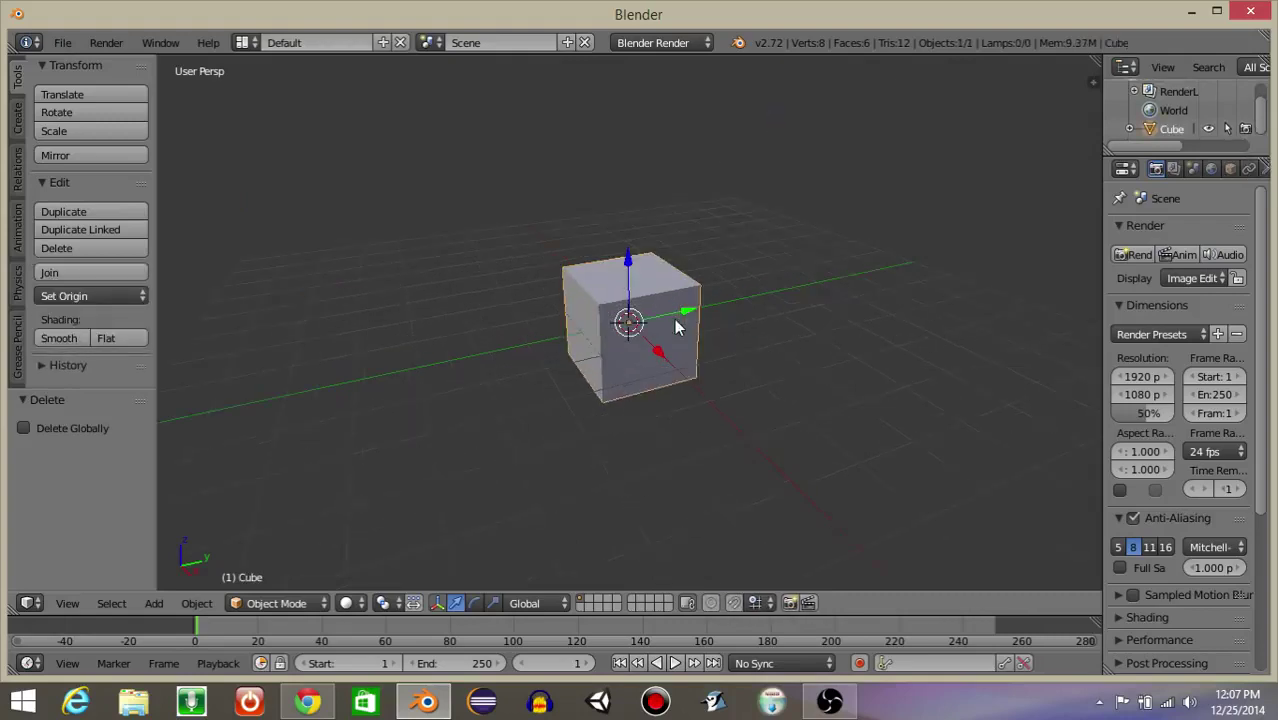
click(242, 42)
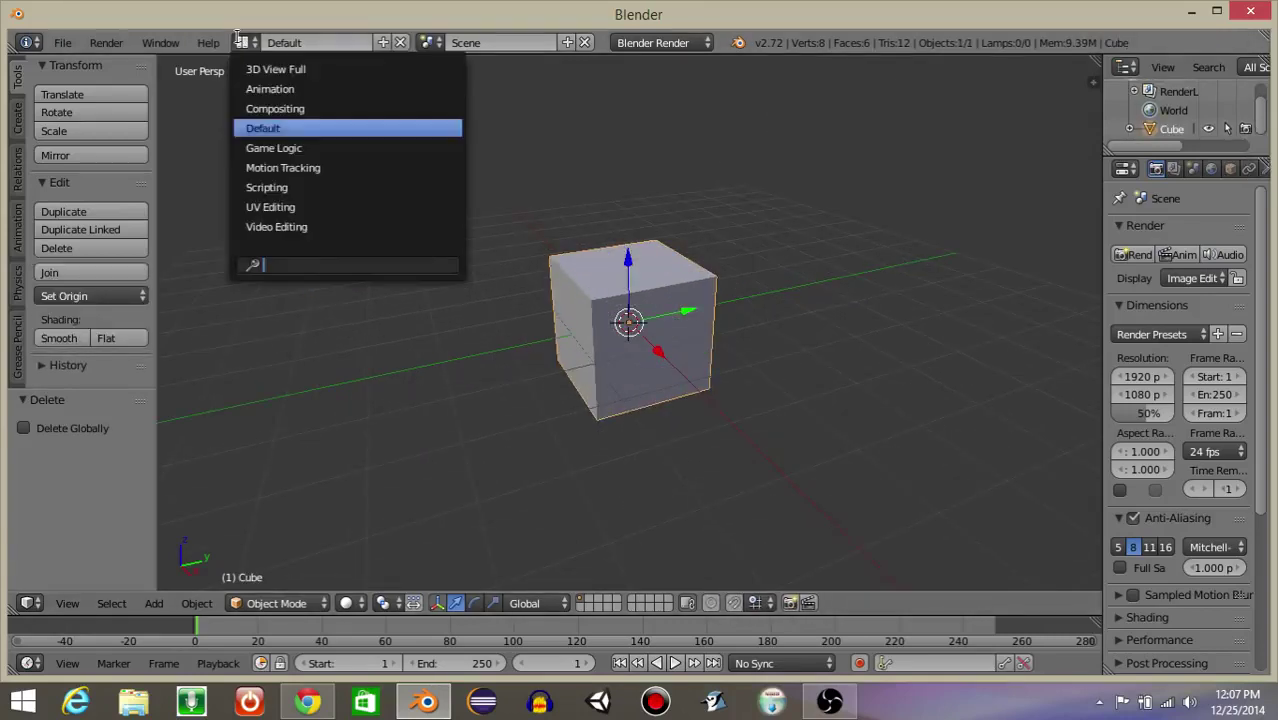
click(290, 152)
click(658, 42)
click(658, 79)
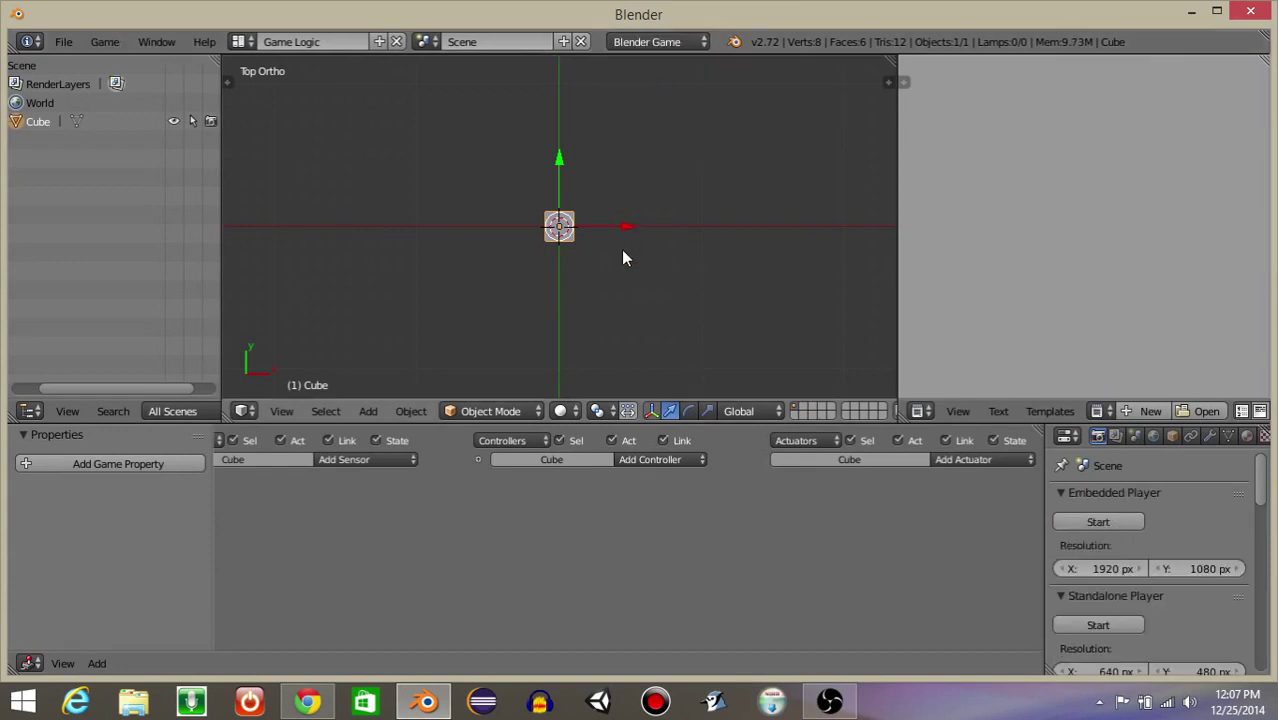
- Add a Keyboard sensor to the cube and name it "forward"
scroll(623, 255, up, 6)
middle_drag(330, 565, 630, 560)
scroll(376, 481, up, 7)
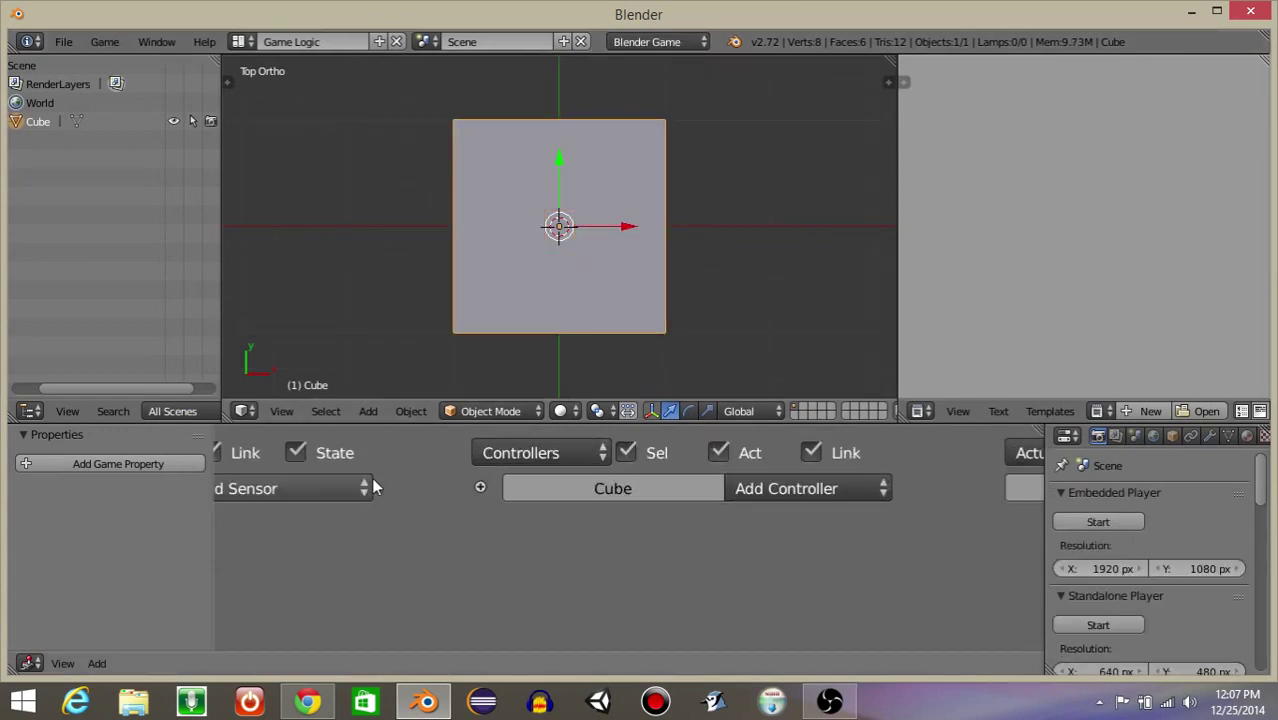
middle_drag(372, 480, 827, 559)
click(653, 496)
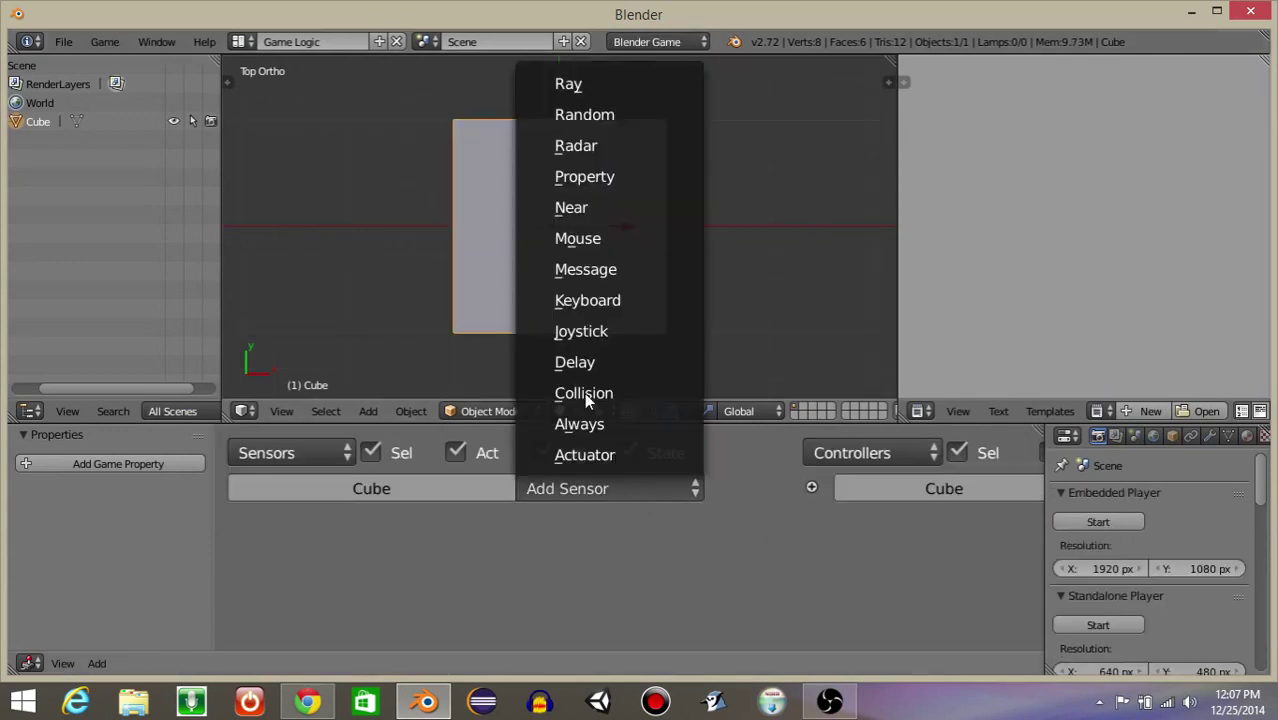
click(586, 298)
scroll(425, 515, down, 2)
click(440, 487)
text(forward)
key(Return)
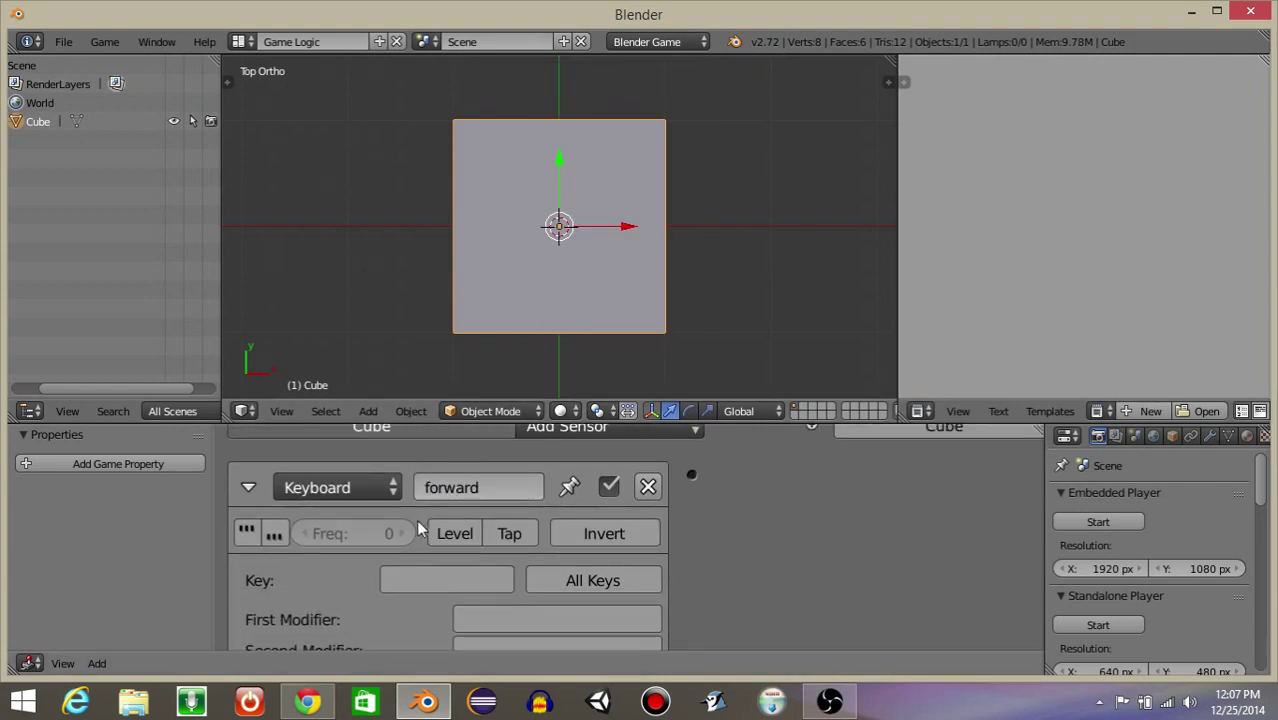
- Assign the W key to the forward sensor and collapse its settings
click(401, 584)
key(w)
click(248, 487)
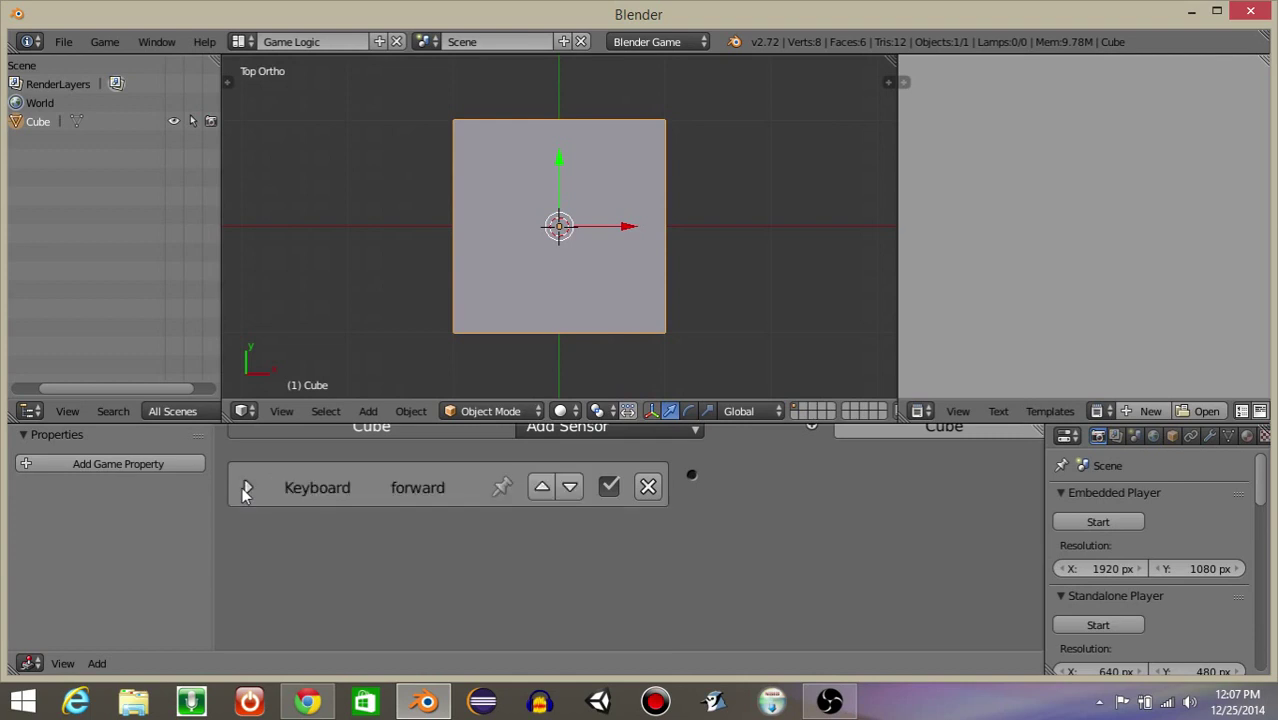
- Add a Keyboard sensor named "backward" that responds to the S key, and collapse it
click(529, 474)
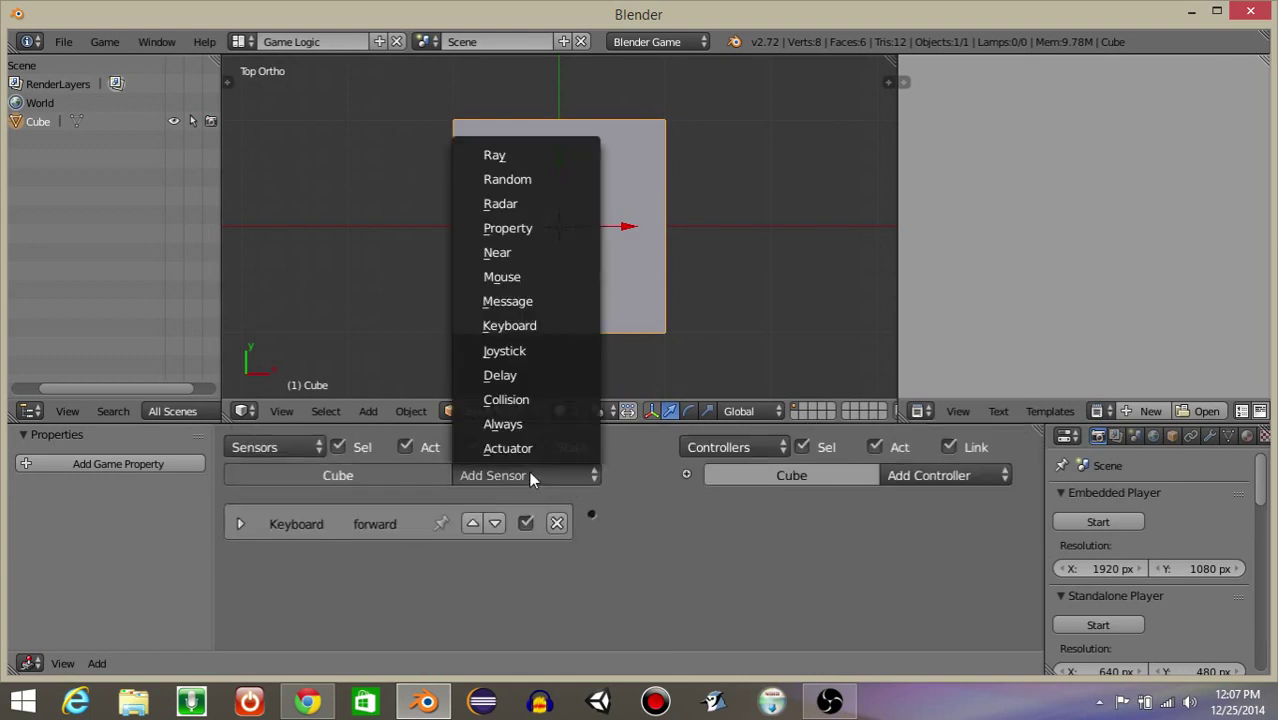
click(521, 326)
click(435, 560)
text(backward)
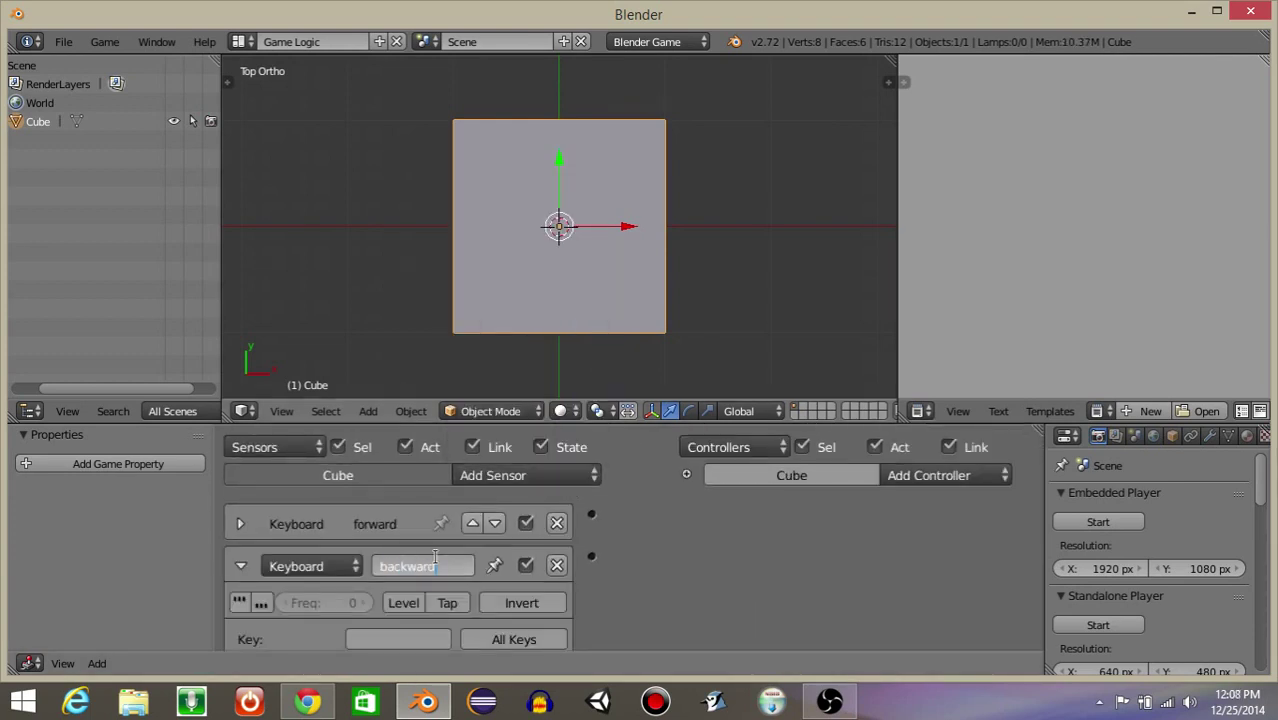
key(Return)
scroll(359, 596, down, 1)
click(360, 602)
key(s)
click(236, 545)
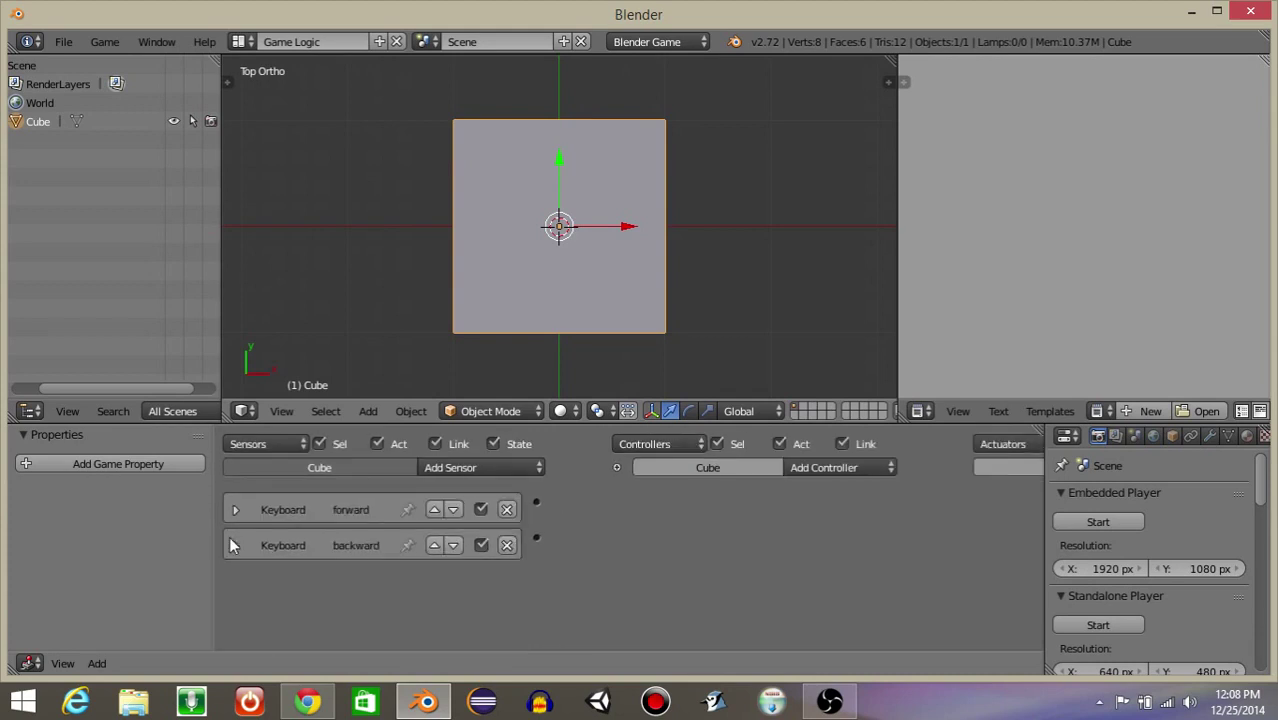
- Add a Keyboard sensor named "left" that responds to the A key, and collapse it
click(435, 468)
click(475, 343)
click(368, 580)
text(left)
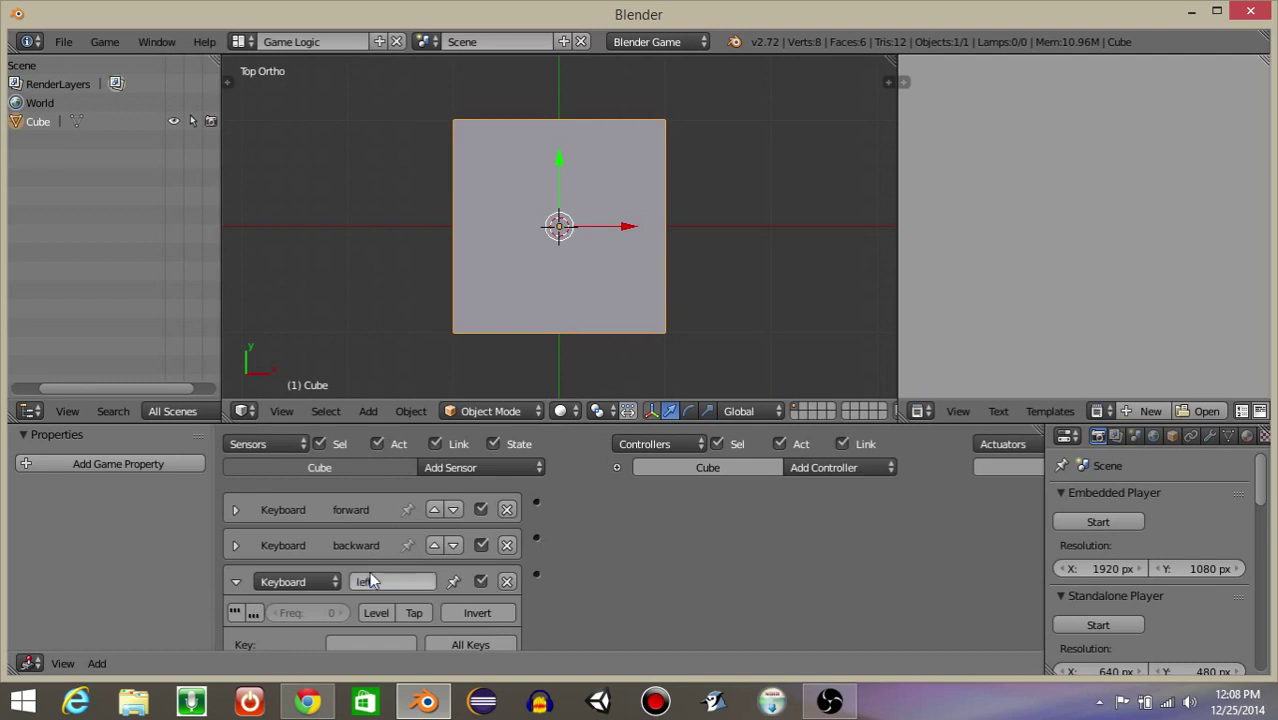
key(Return)
scroll(426, 552, down, 1)
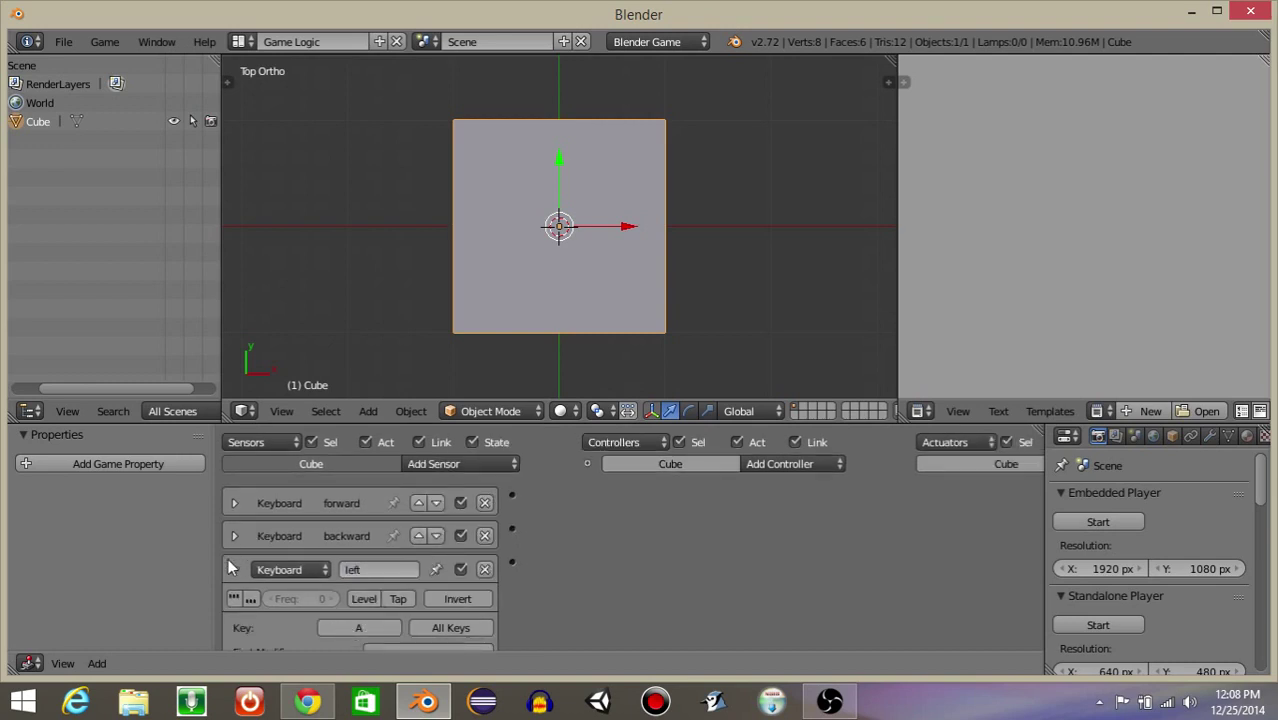
click(234, 569)
- Add a Keyboard sensor named "right" that responds to the D key, and collapse it
click(433, 466)
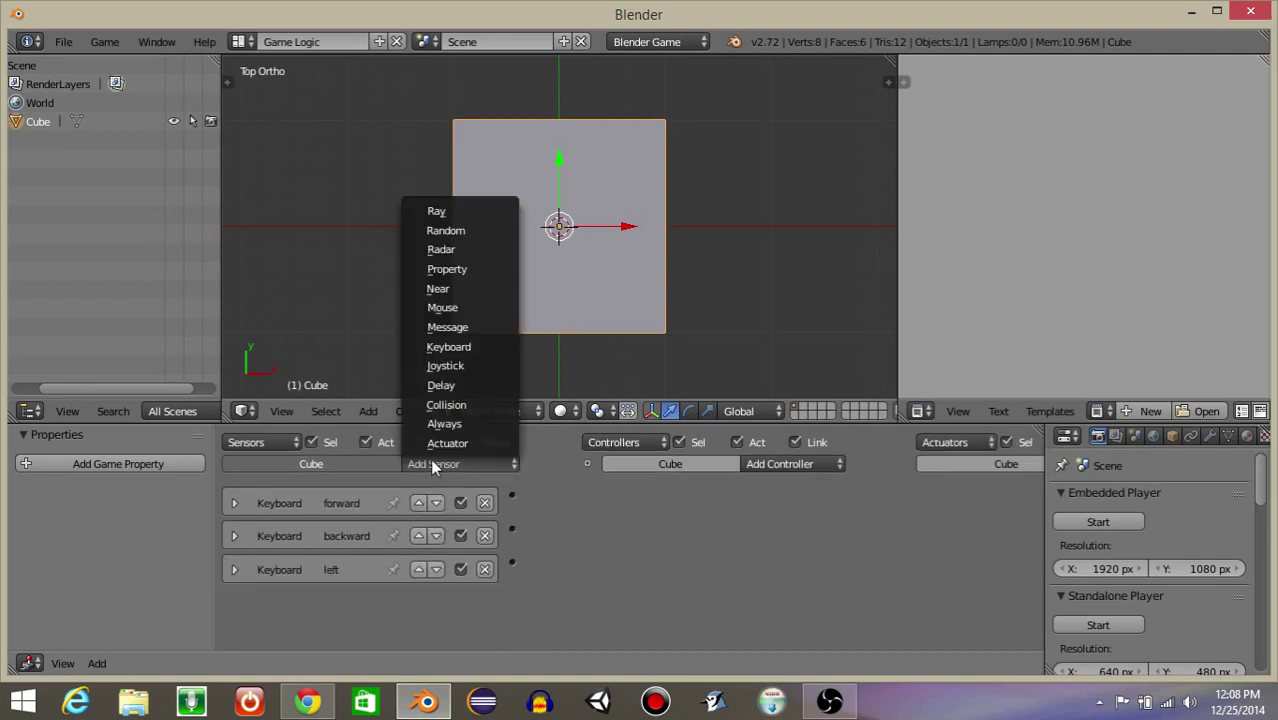
click(456, 354)
scroll(345, 537, down, 2)
scroll(345, 538, up, 3)
click(362, 510)
text(right)
key(Return)
click(328, 604)
key(d)
scroll(310, 513, down, 3)
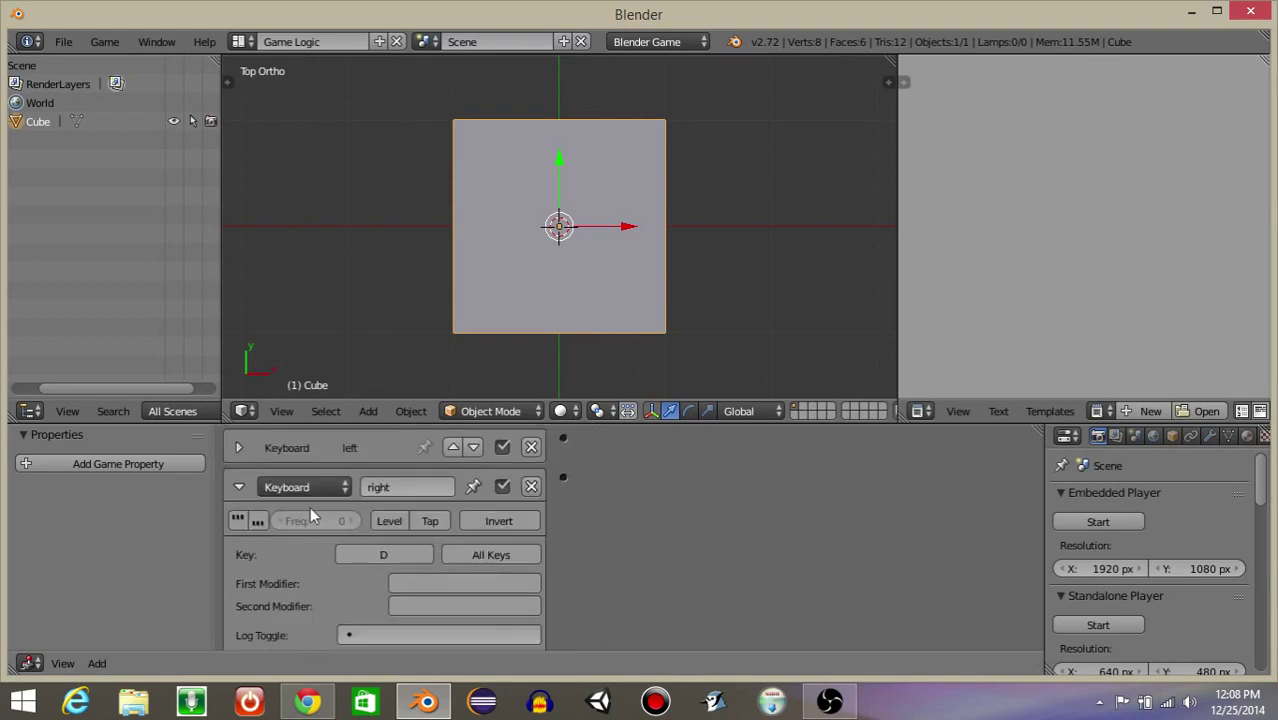
click(239, 487)
- Add a Motion actuator named "forward" with a Y location of 0.3, and collapse it
ctrl+scroll(784, 523, right, 5)
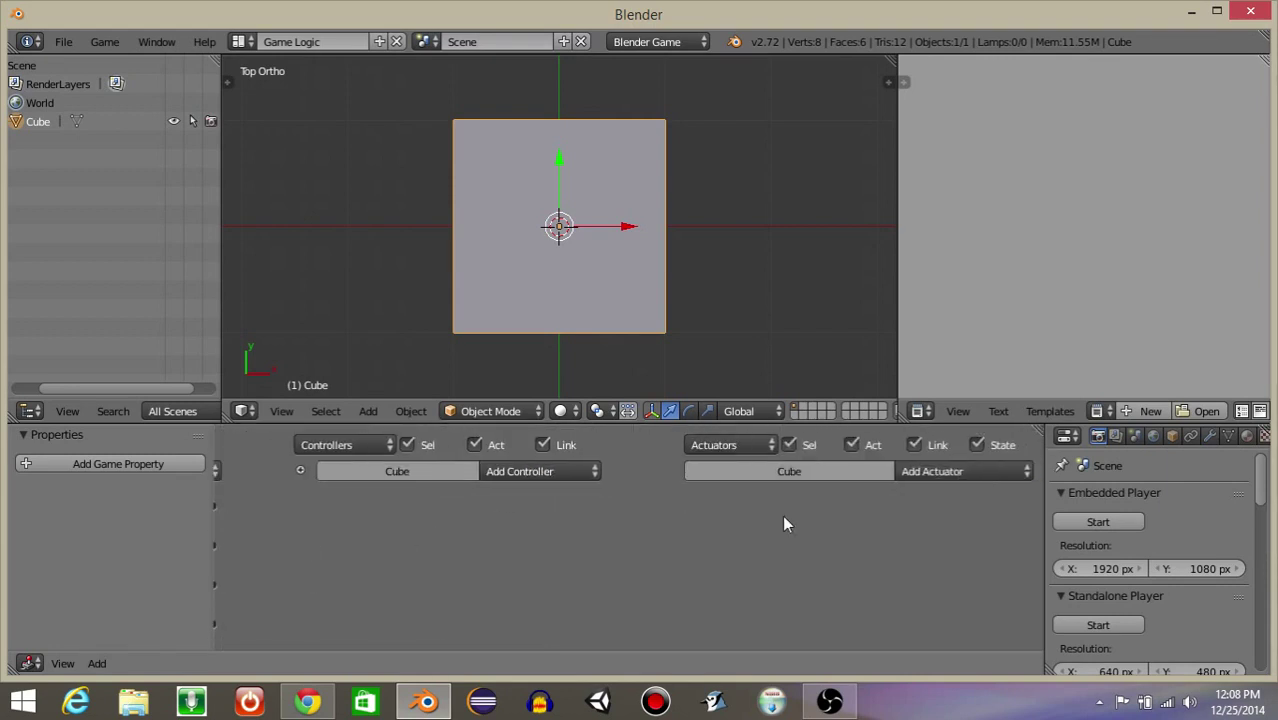
click(905, 472)
click(958, 268)
click(876, 516)
text(forw)
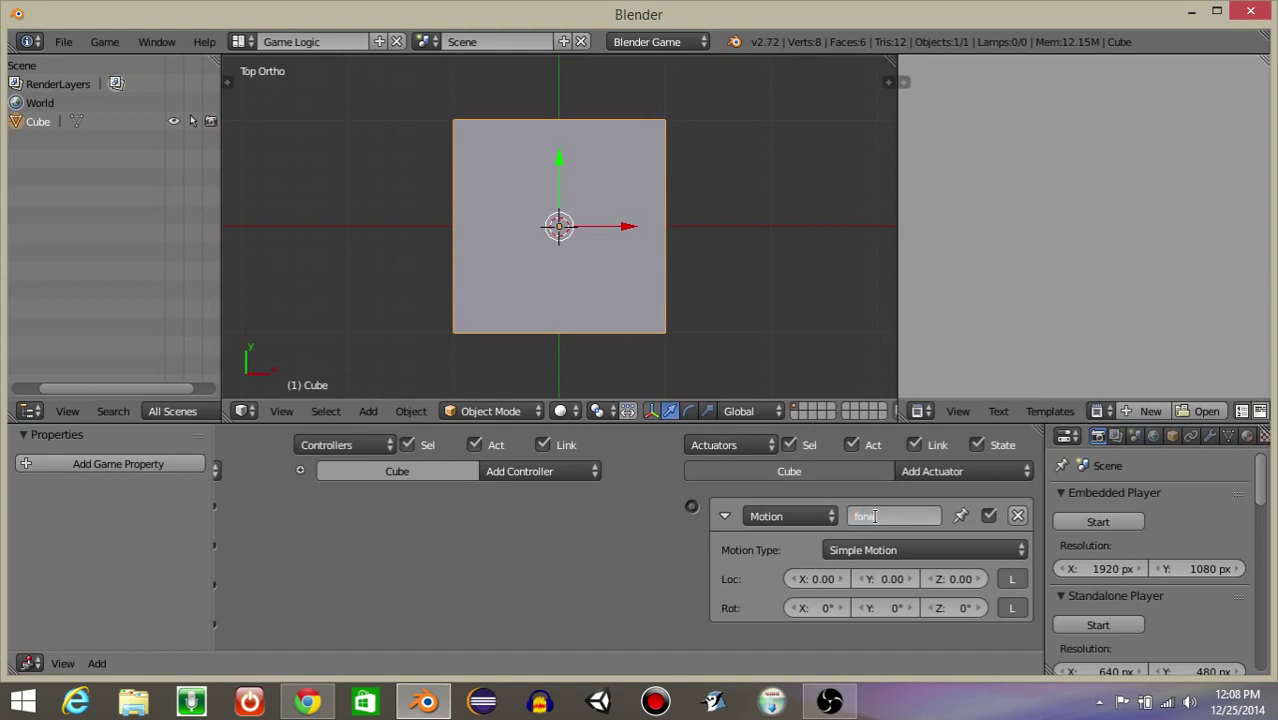
text(ard)
key(Return)
click(884, 578)
text(0.3)
key(Return)
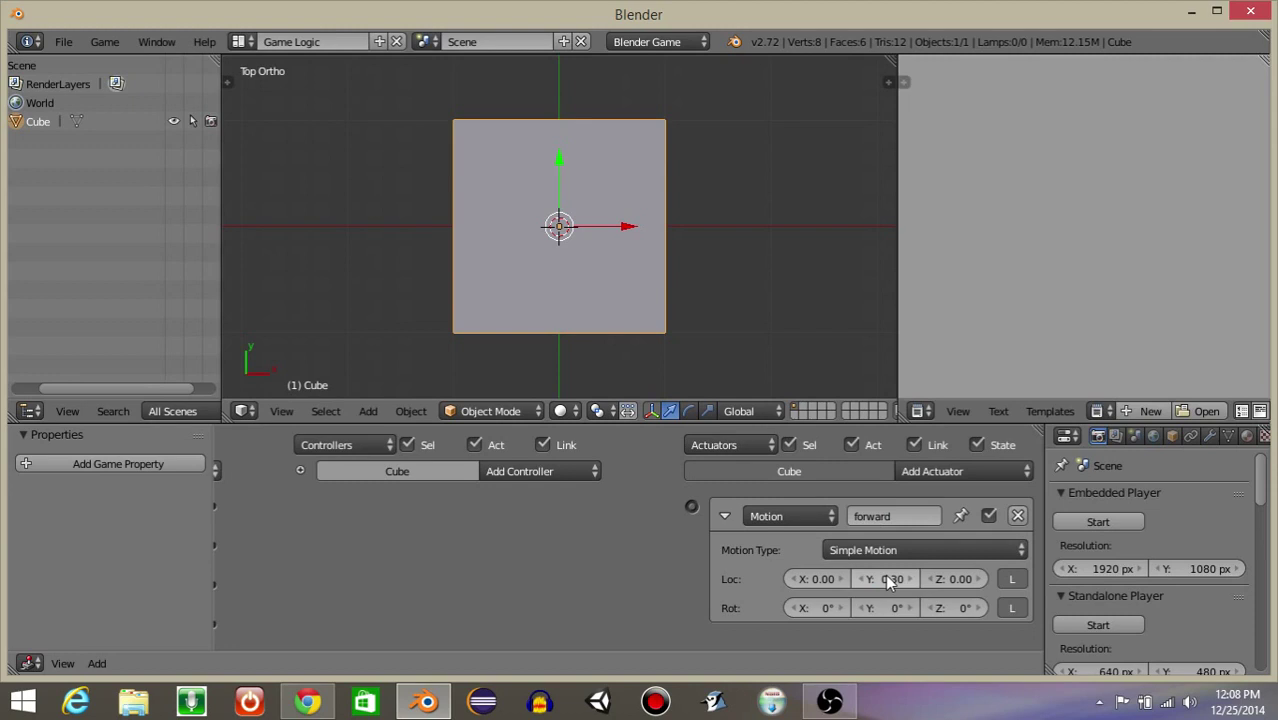
click(725, 516)
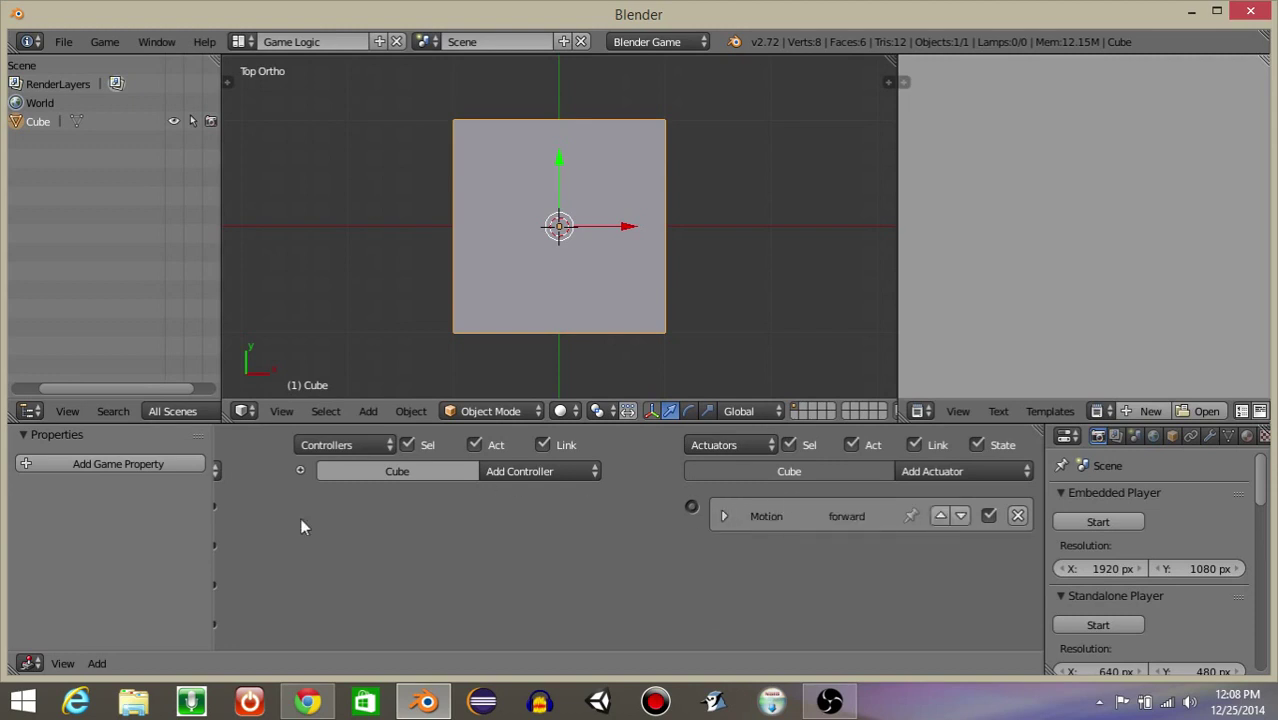
- Add a second Motion actuator to the cube and name it "backward"
scroll(411, 503, down, 2)
click(977, 464)
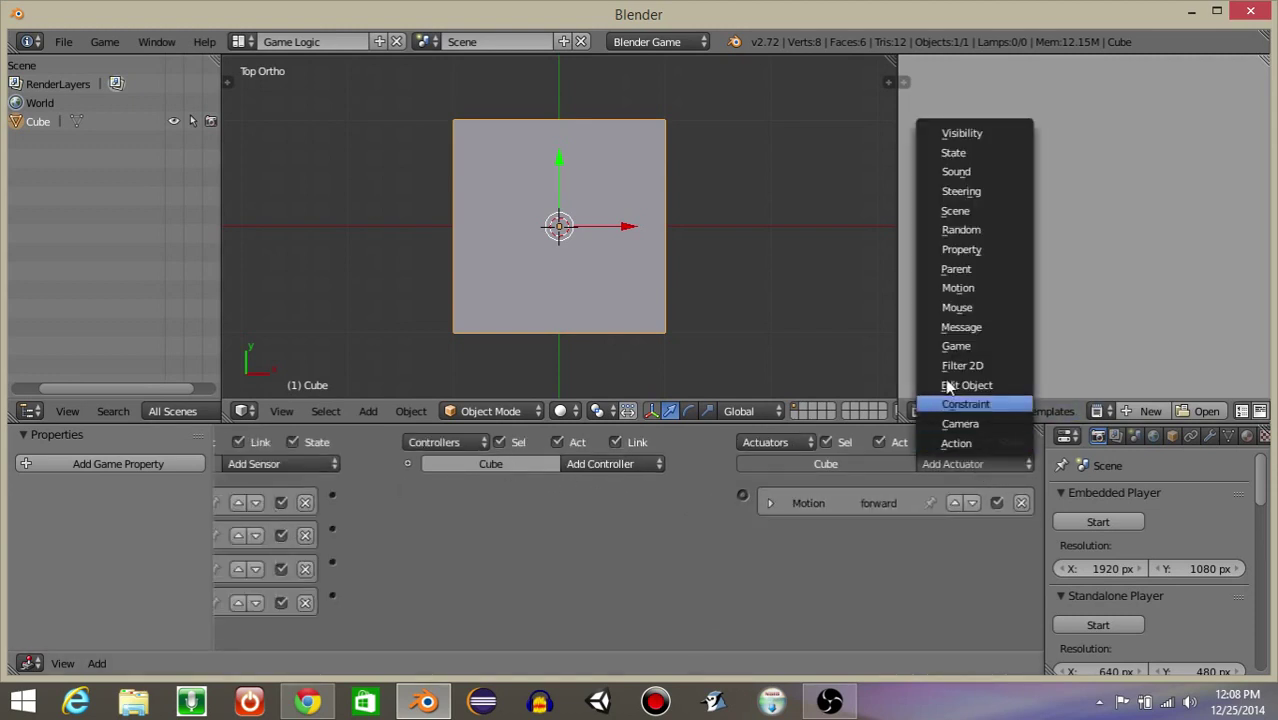
click(960, 287)
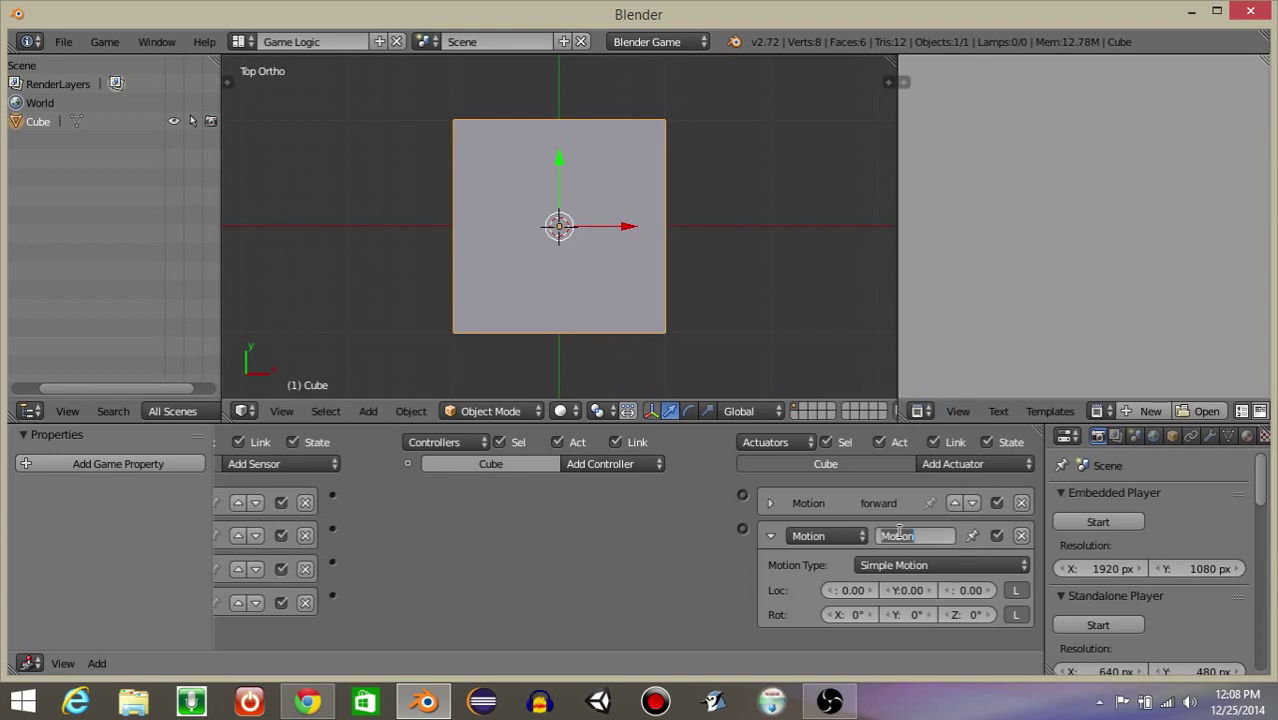
text(backwrad)
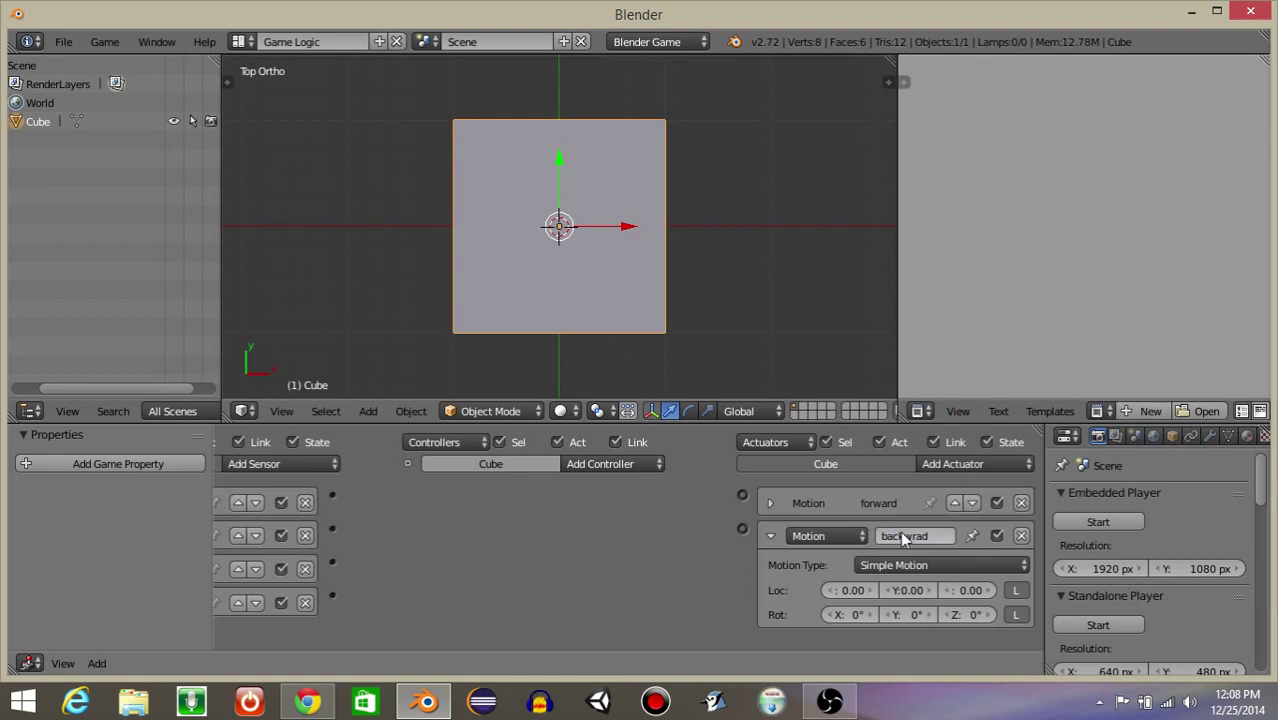
key(BackSpace)
key(BackSpace)
key(BackSpace)
key(BackSpace)
key(BackSpace)
key(BackSpace)
key(BackSpace)
key(BackSpace)
text(backward)
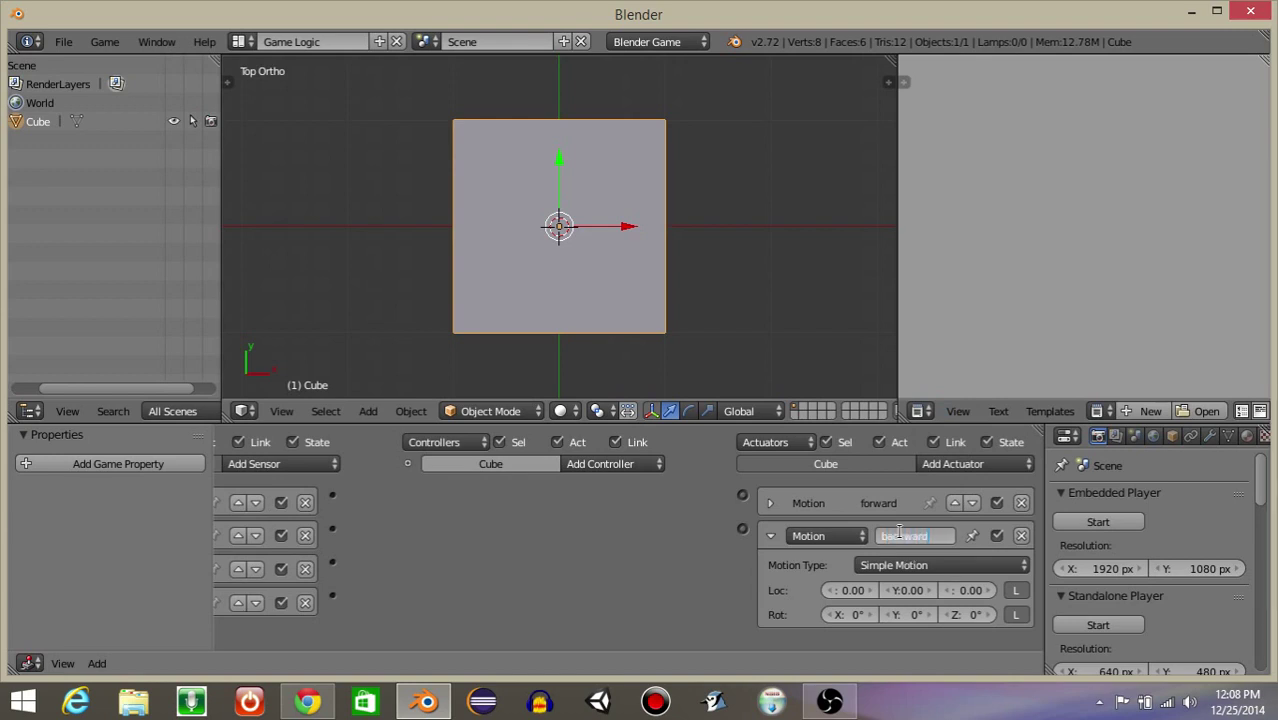
key(Return)
- Give the backward actuator a negative Y location value and collapse its settings
click(903, 590)
text(-0.2)
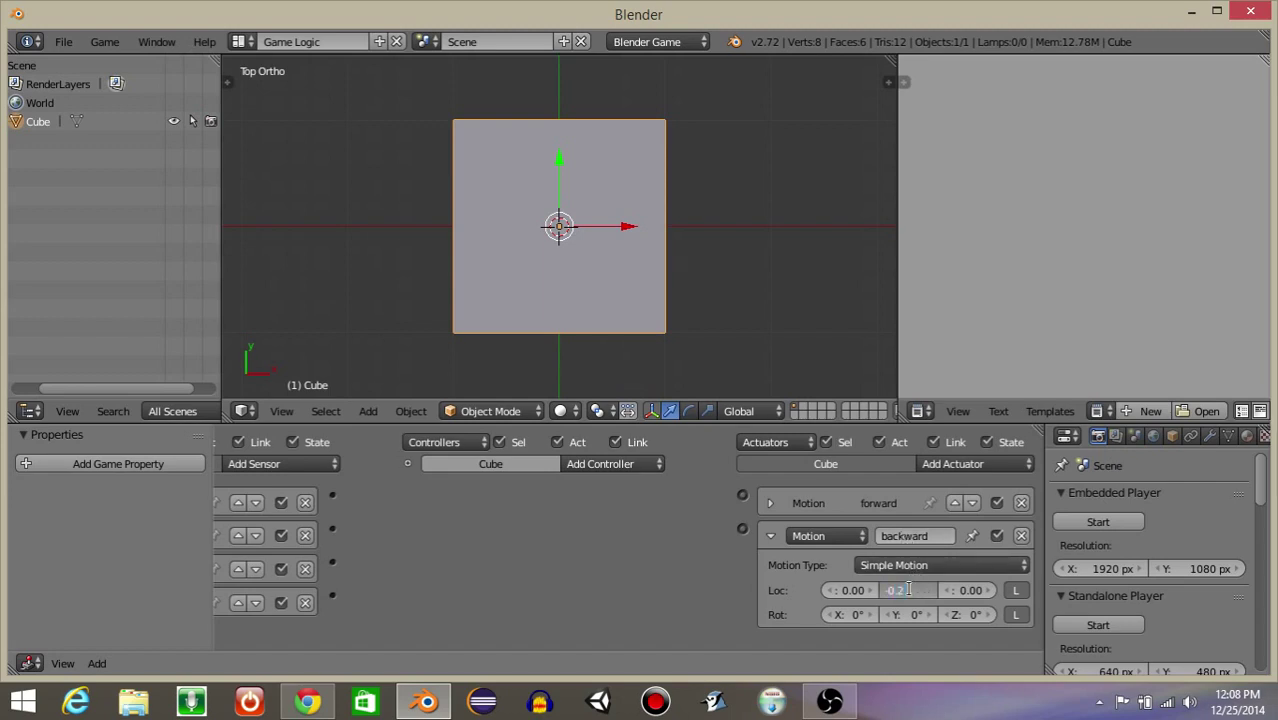
text(.3)
key(Return)
click(770, 536)
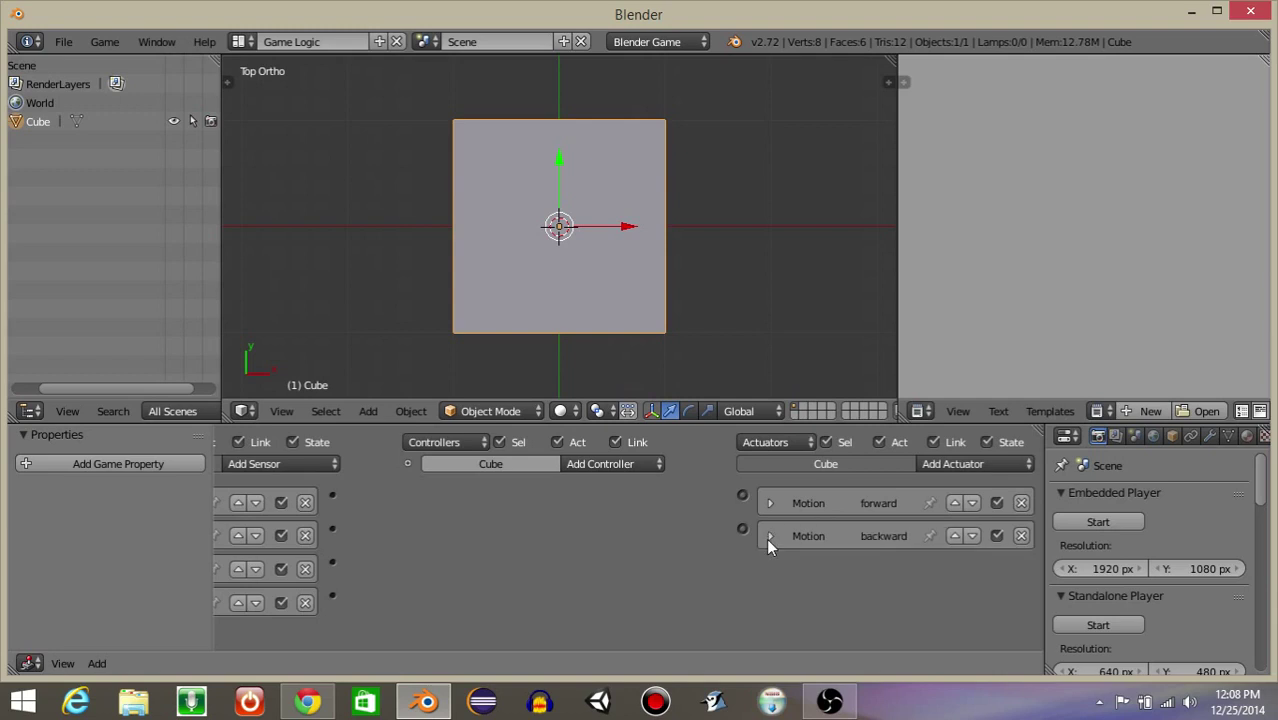
- Add a Motion actuator named "left" with an X location of -0.20, and collapse it
click(955, 464)
click(975, 287)
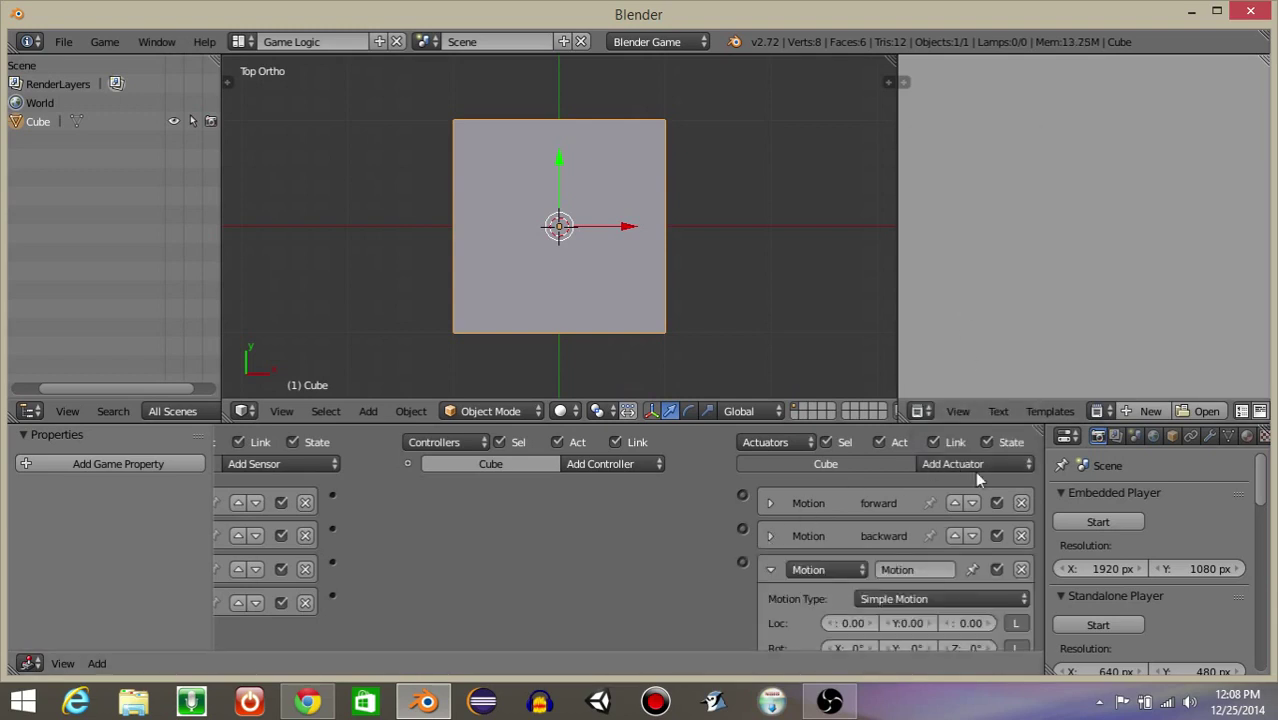
text(left)
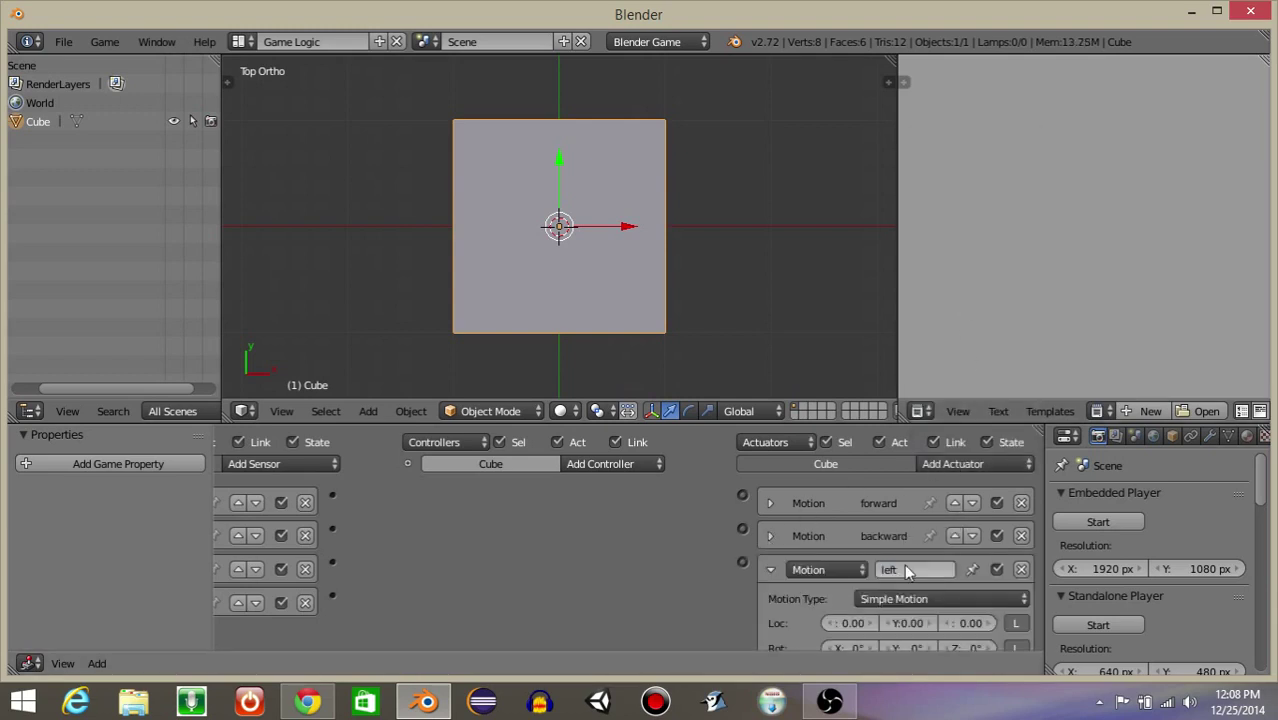
key(Return)
scroll(903, 570, down, 2)
click(870, 595)
text(-0.05)
key(Return)
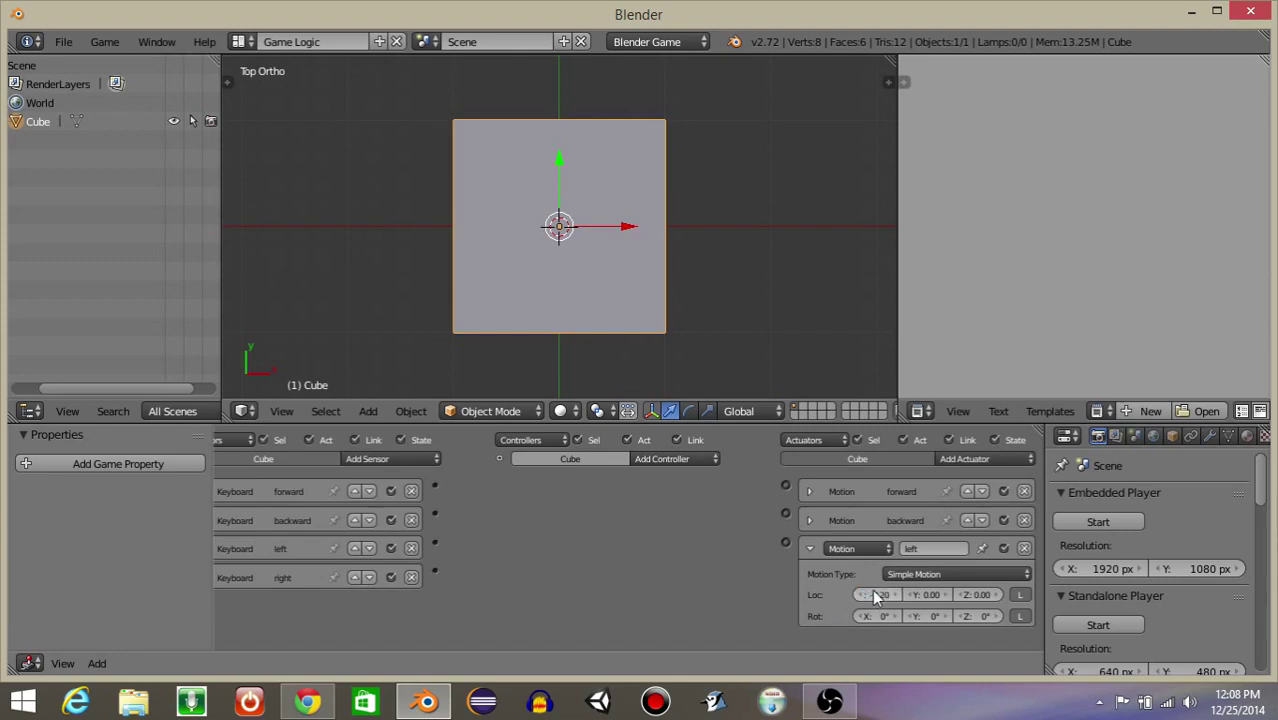
click(811, 547)
- Add a Motion actuator with an X location of 0.2, name it "right", and collapse it
click(996, 456)
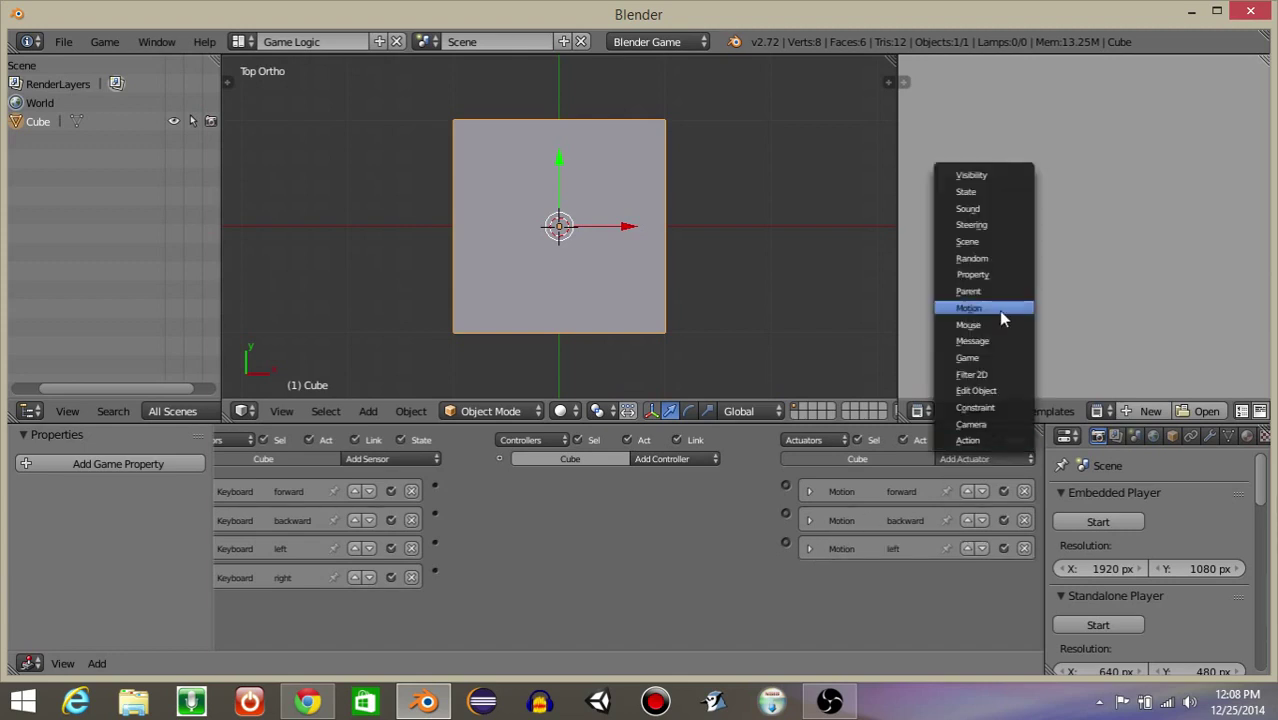
click(998, 309)
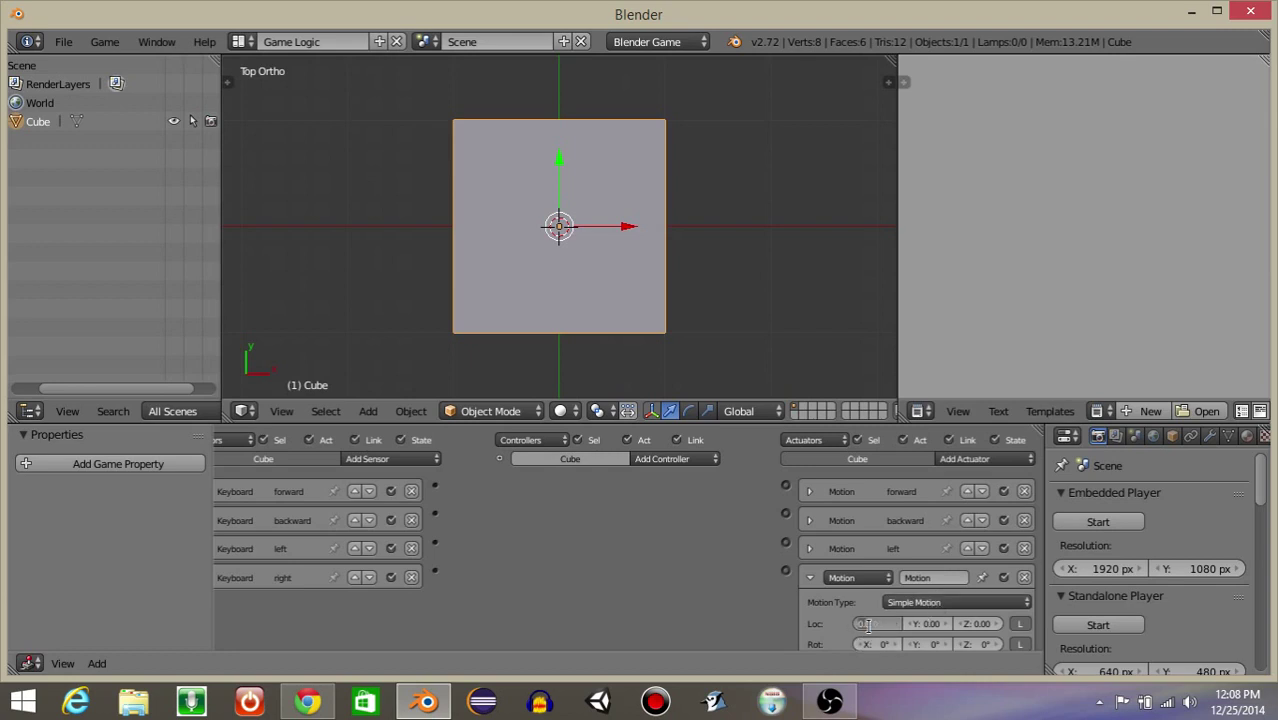
text(.2)
key(Return)
scroll(876, 628, up, 3)
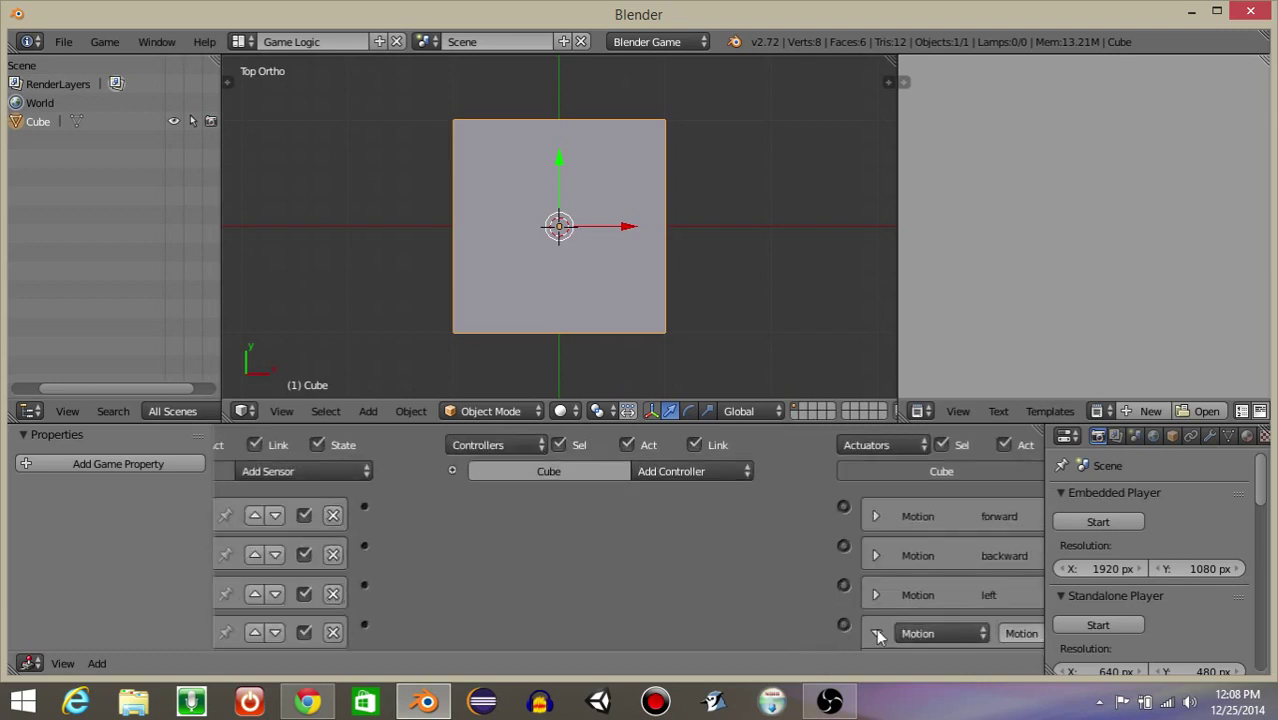
click(887, 527)
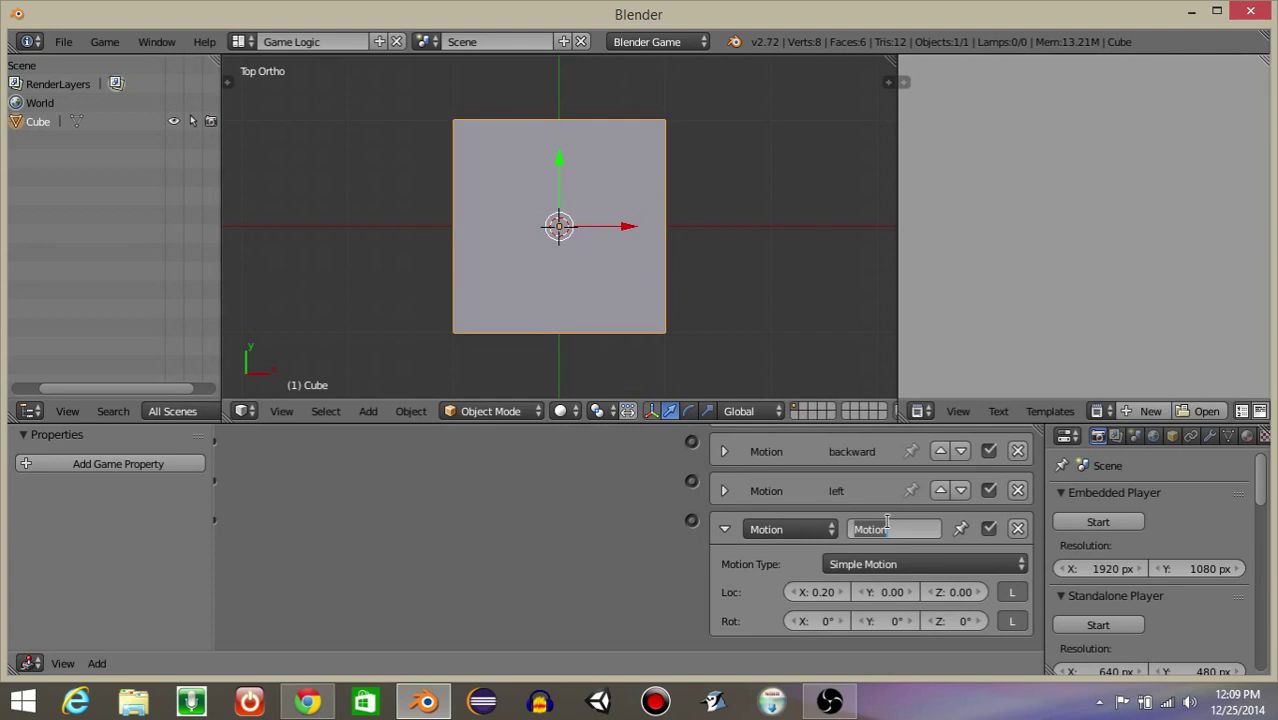
text(right)
key(Return)
click(722, 532)
- Link the forward and backward keyboard sensors to their matching motion actuators
scroll(612, 531, down, 4)
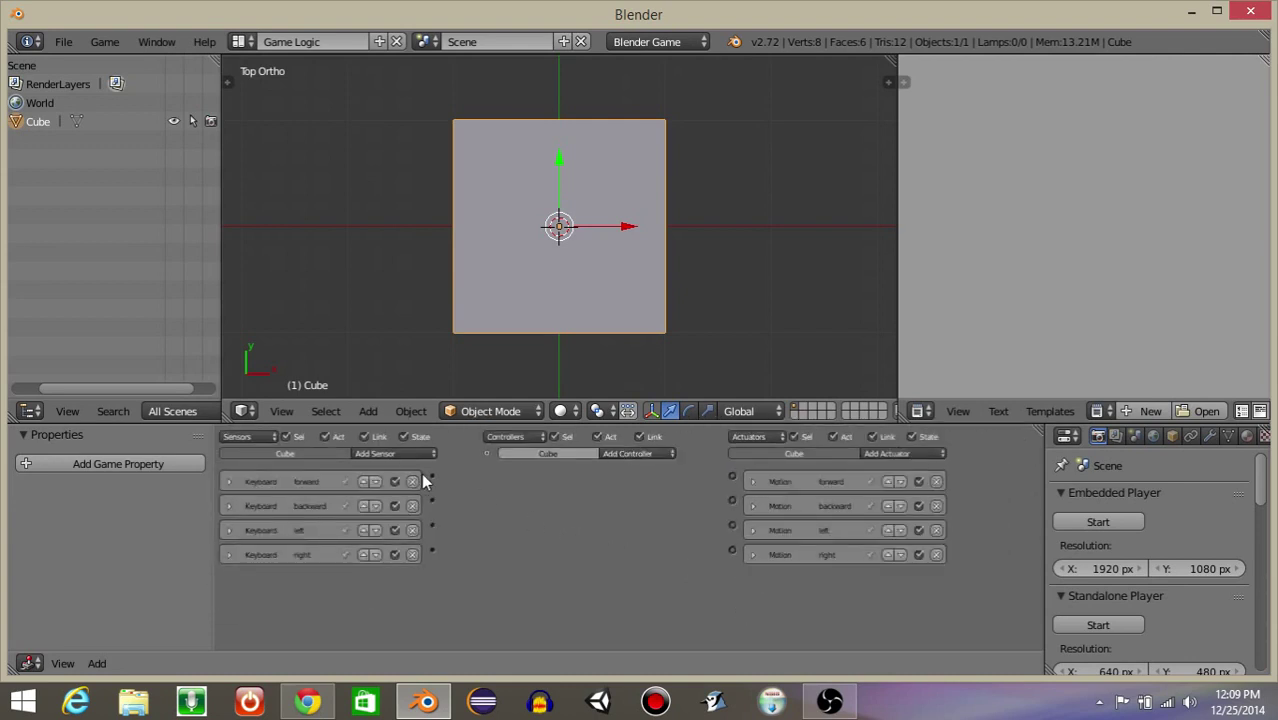
scroll(437, 469, up, 2)
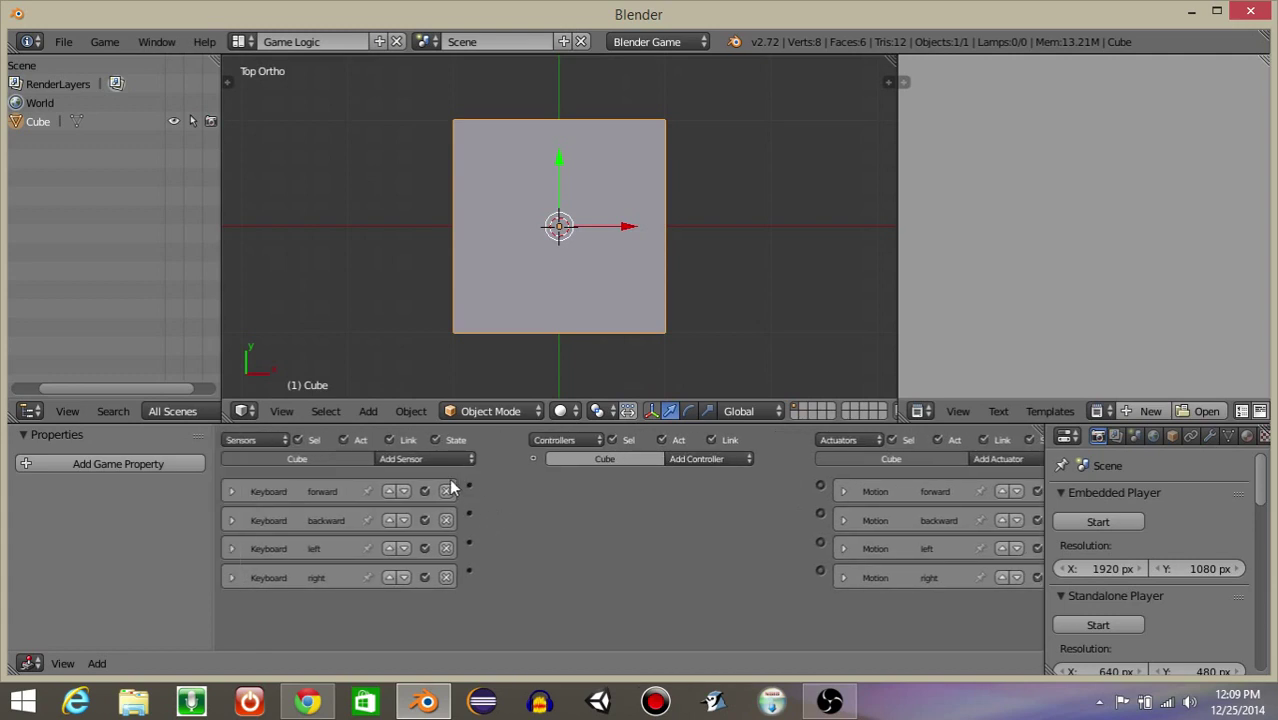
drag(470, 490, 820, 486)
drag(470, 513, 820, 510)
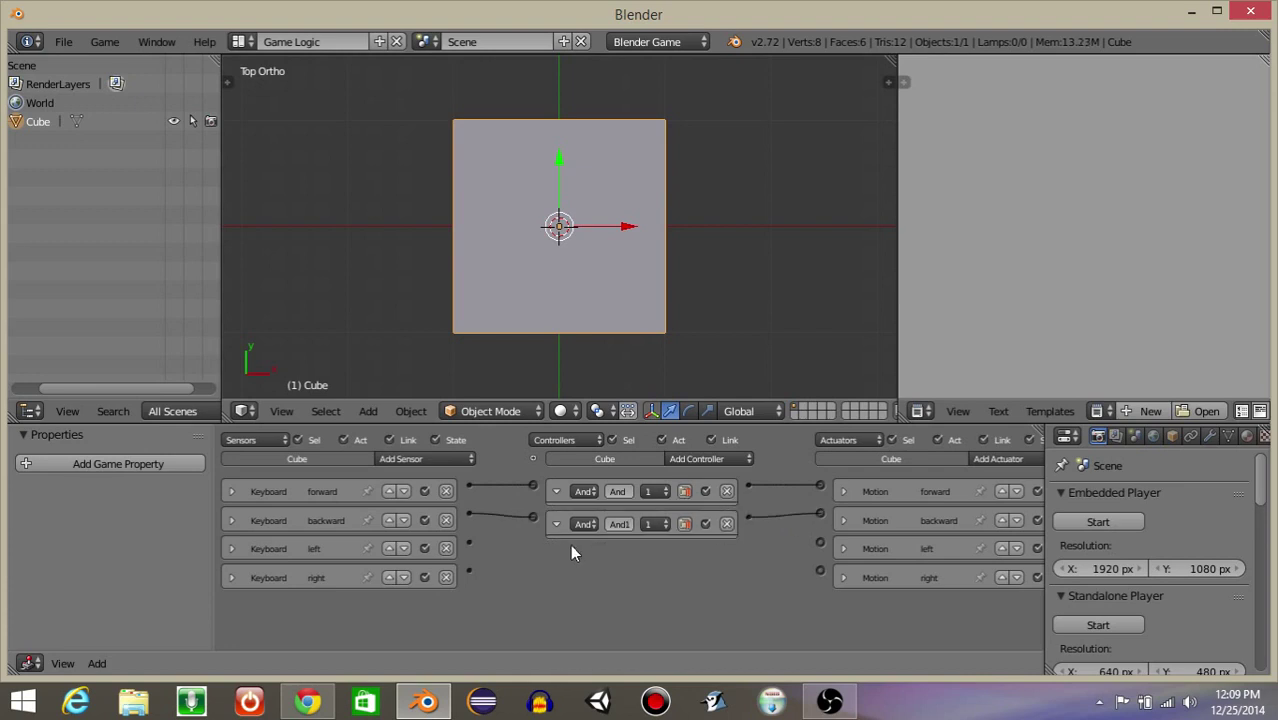
- Link the left and right keyboard sensors to their matching motion actuators, and collapse the first three And controllers
drag(470, 541, 822, 541)
drag(470, 570, 821, 567)
click(557, 491)
click(556, 521)
click(556, 548)
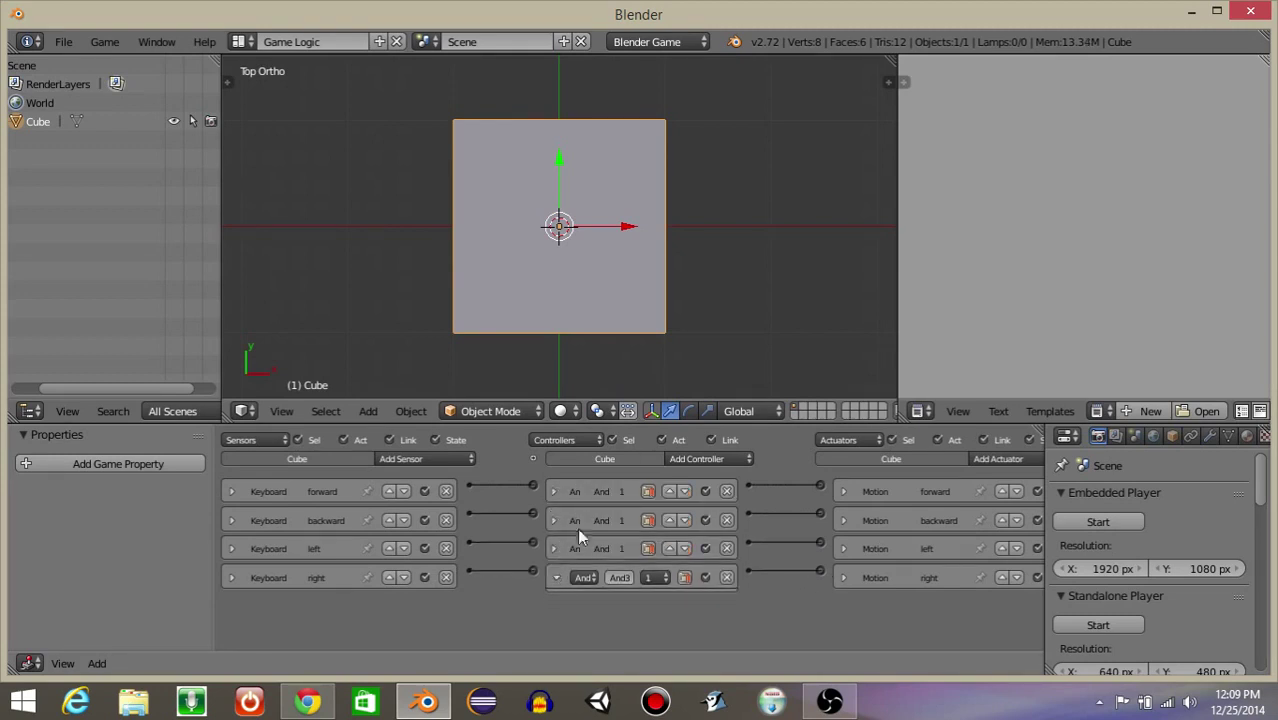
- Run the game in the viewport, test moving the cube in all four directions, and end the game
scroll(622, 281, down, 5)
key(p)
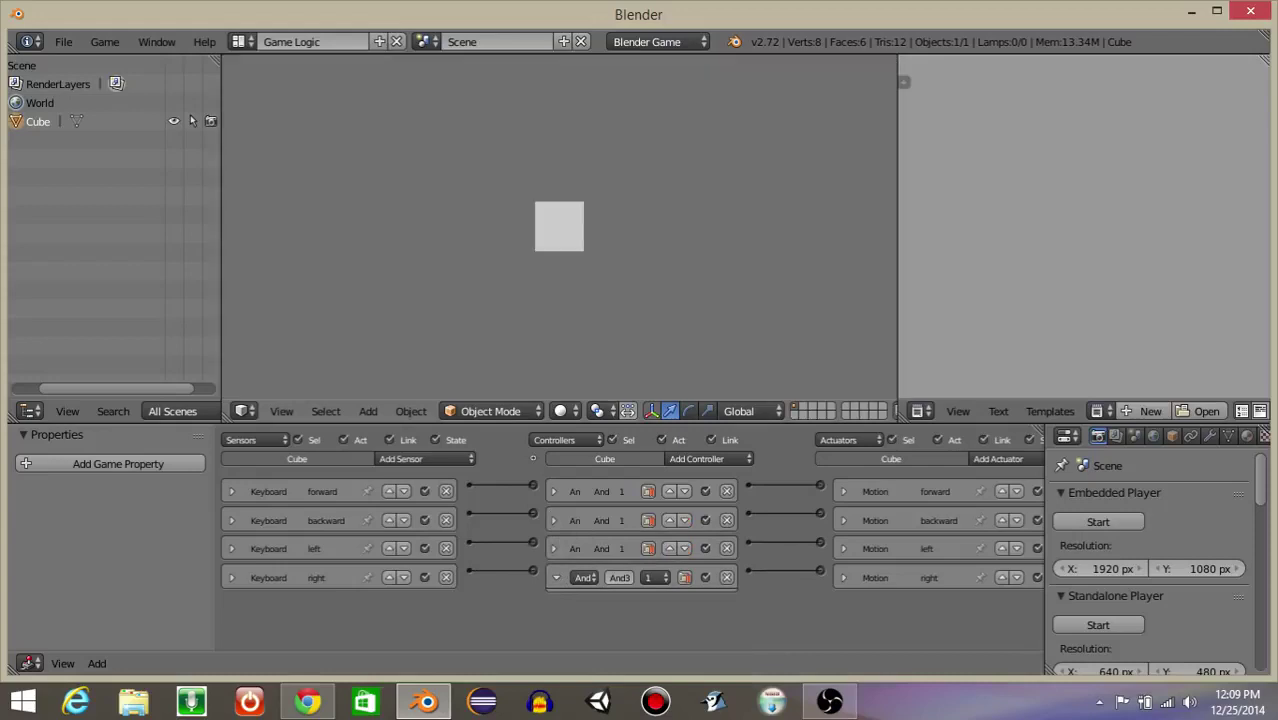
key(s)
key(a)
key(w)
key(d)
key(s)
key(Right)
key(Left)
key(Right)
key(Up)
key(Down)
key(Left)
key(Up)
key(Right)
key(Down)
key(Up)
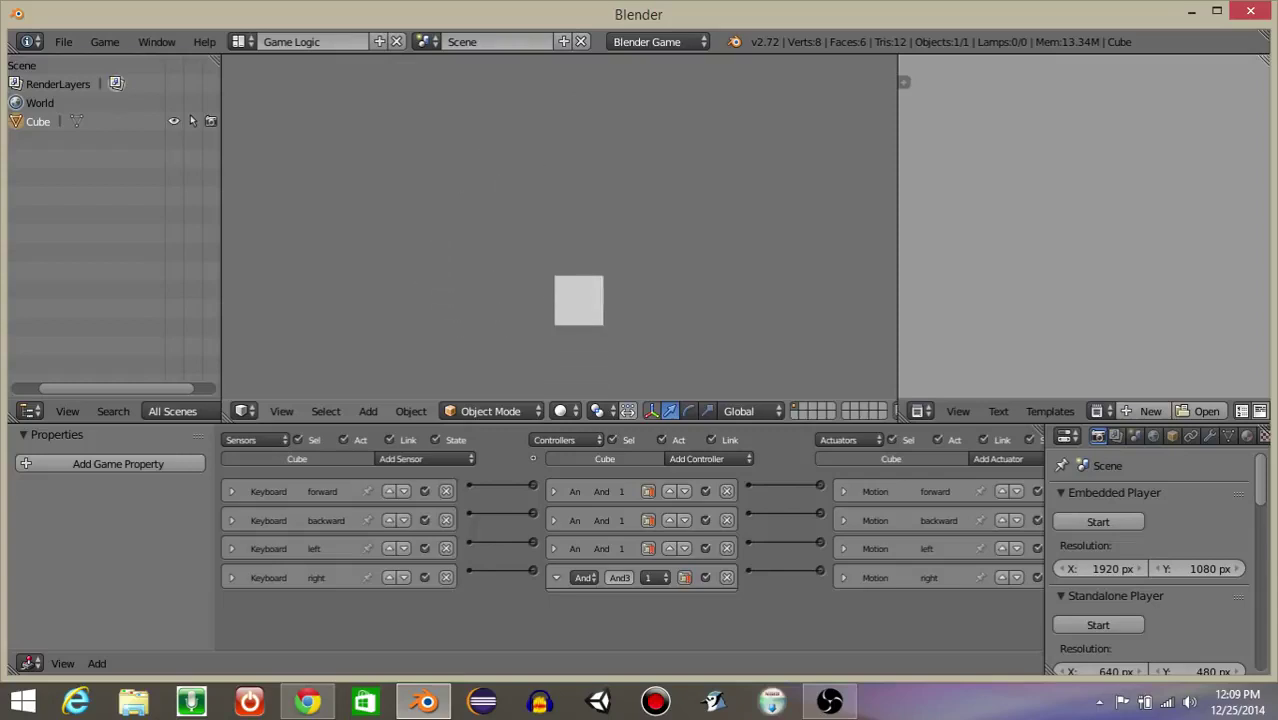
key(Up)
key(Right)
key(Down)
key(Left)
key(Down)
key(Escape)
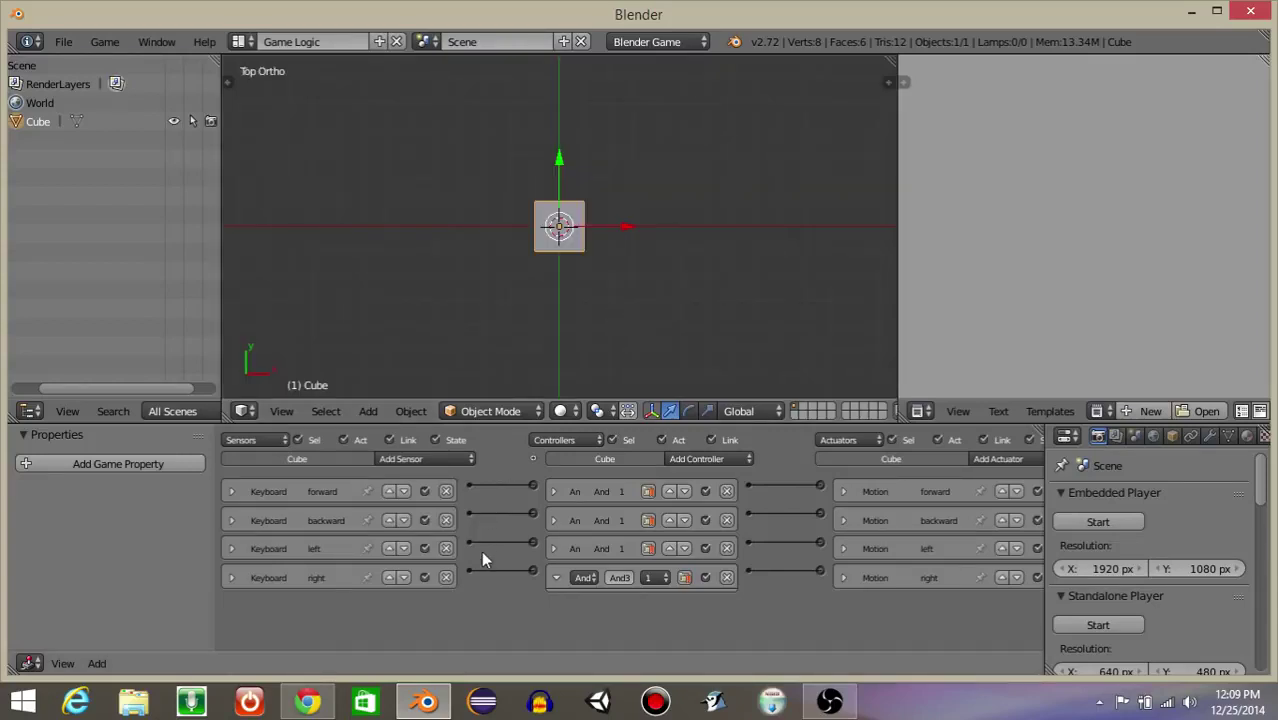
- Add a Collision sensor to the cube and name it "collision"
scroll(484, 541, up, 7)
middle_drag(399, 585, 745, 647)
scroll(504, 569, down, 3)
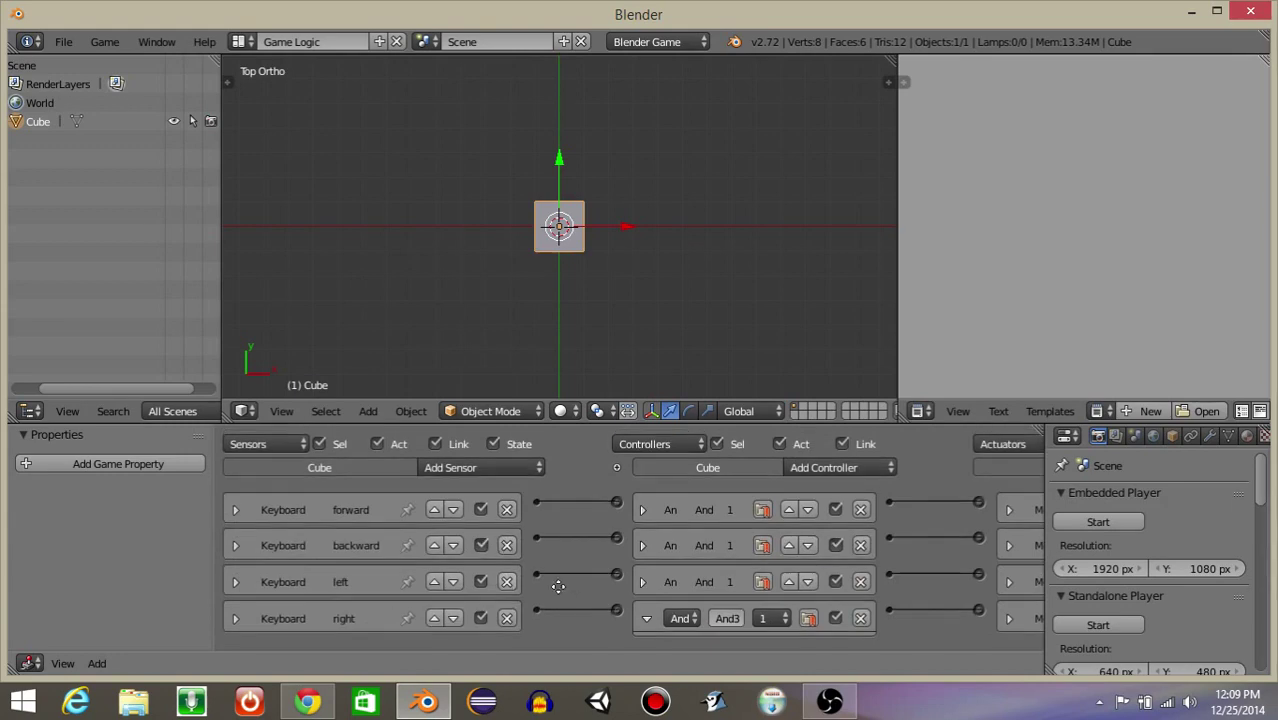
click(465, 460)
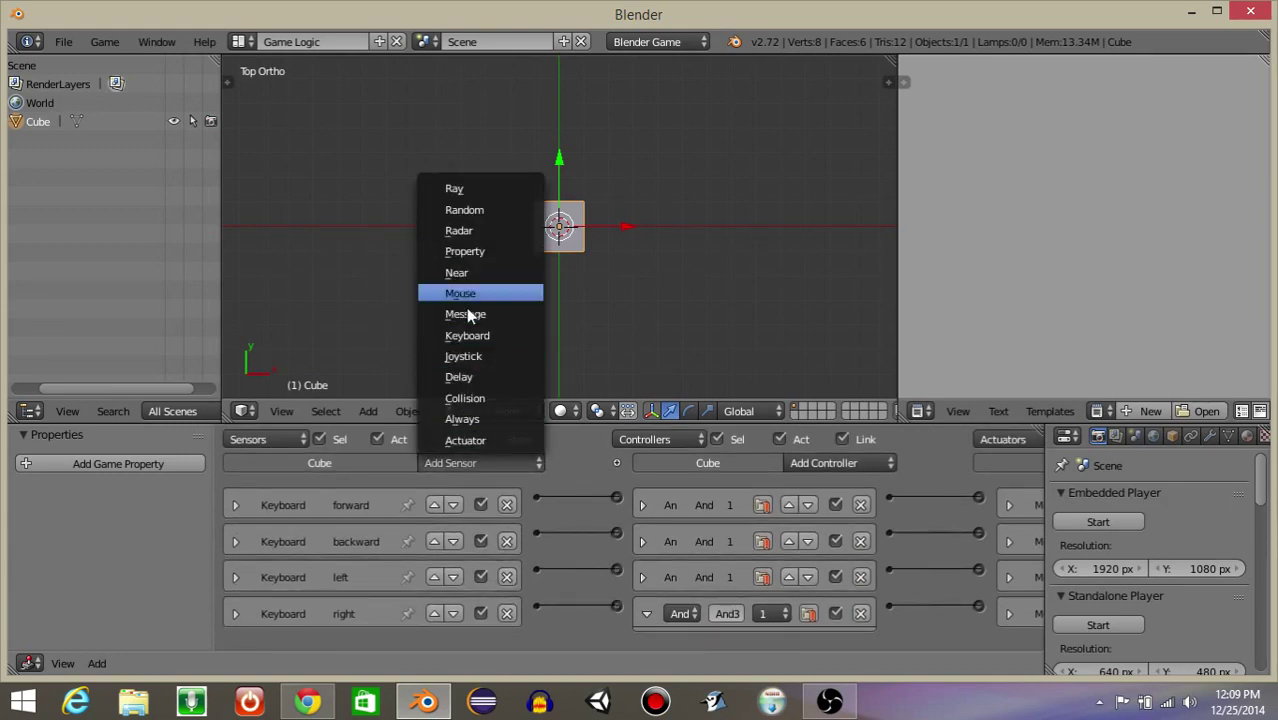
click(464, 399)
middle_drag(400, 635, 575, 463)
scroll(405, 557, up, 5)
click(485, 519)
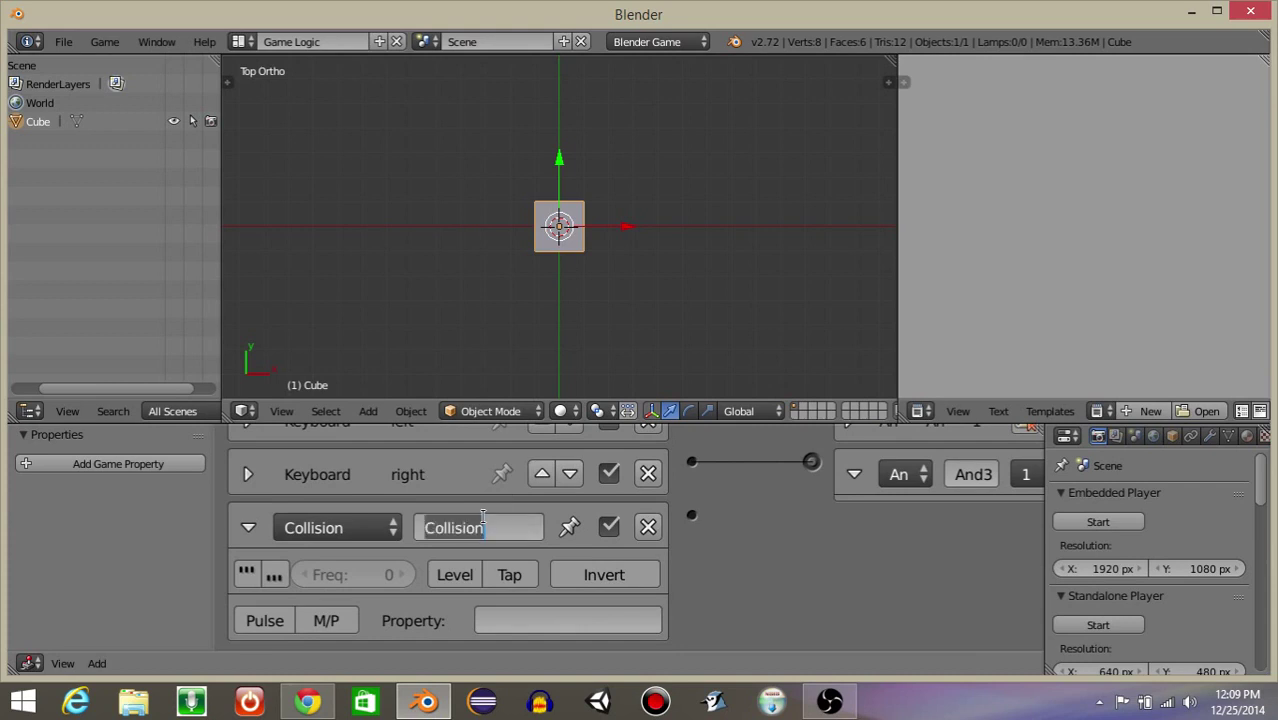
text(cl)
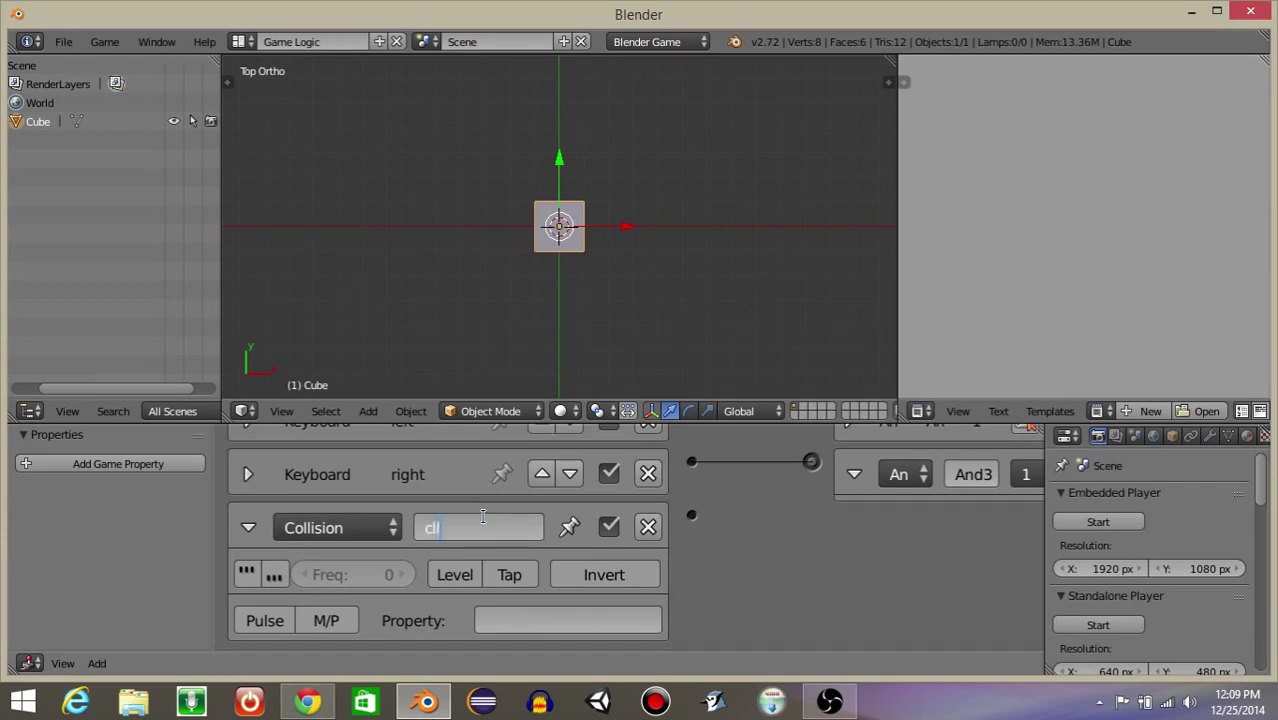
key(BackSpace)
text(ollision)
key(Return)
- Set the collision sensor's property to "health" and collapse the sensor
scroll(484, 516, down, 1)
click(495, 608)
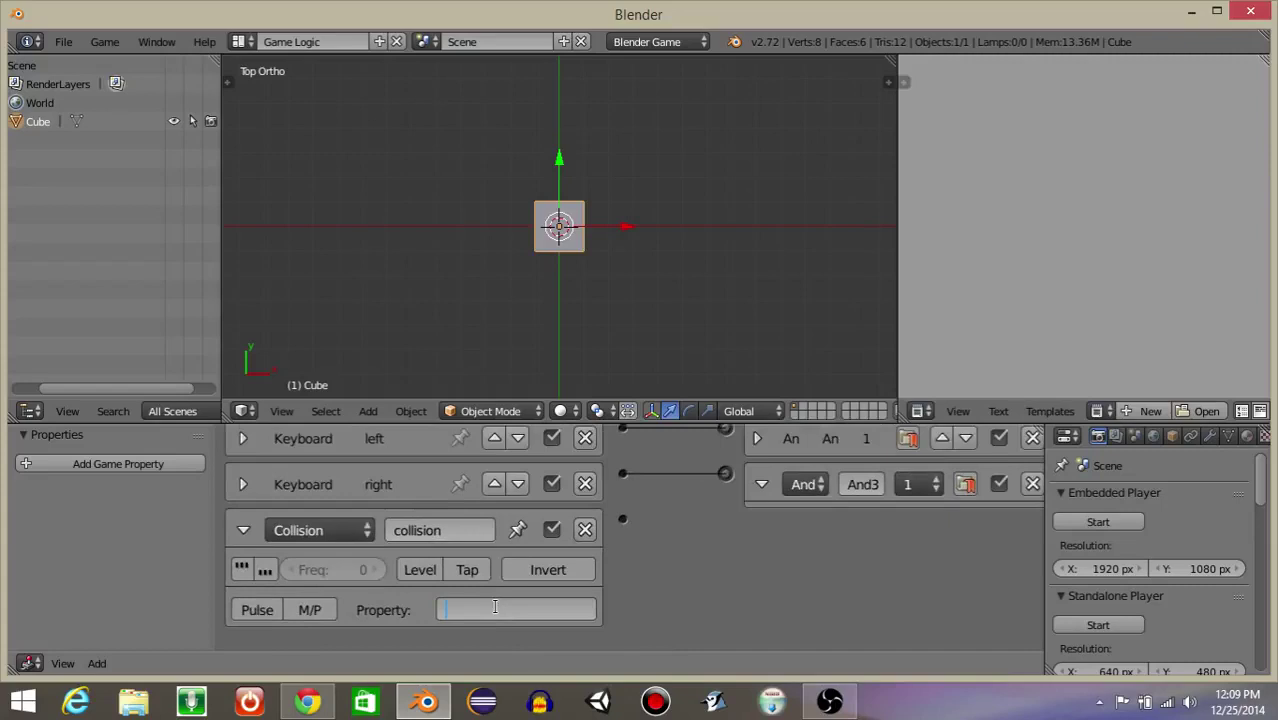
text(health)
key(Return)
click(243, 530)
- Add a second Collision sensor to the cube
scroll(550, 526, up, 4)
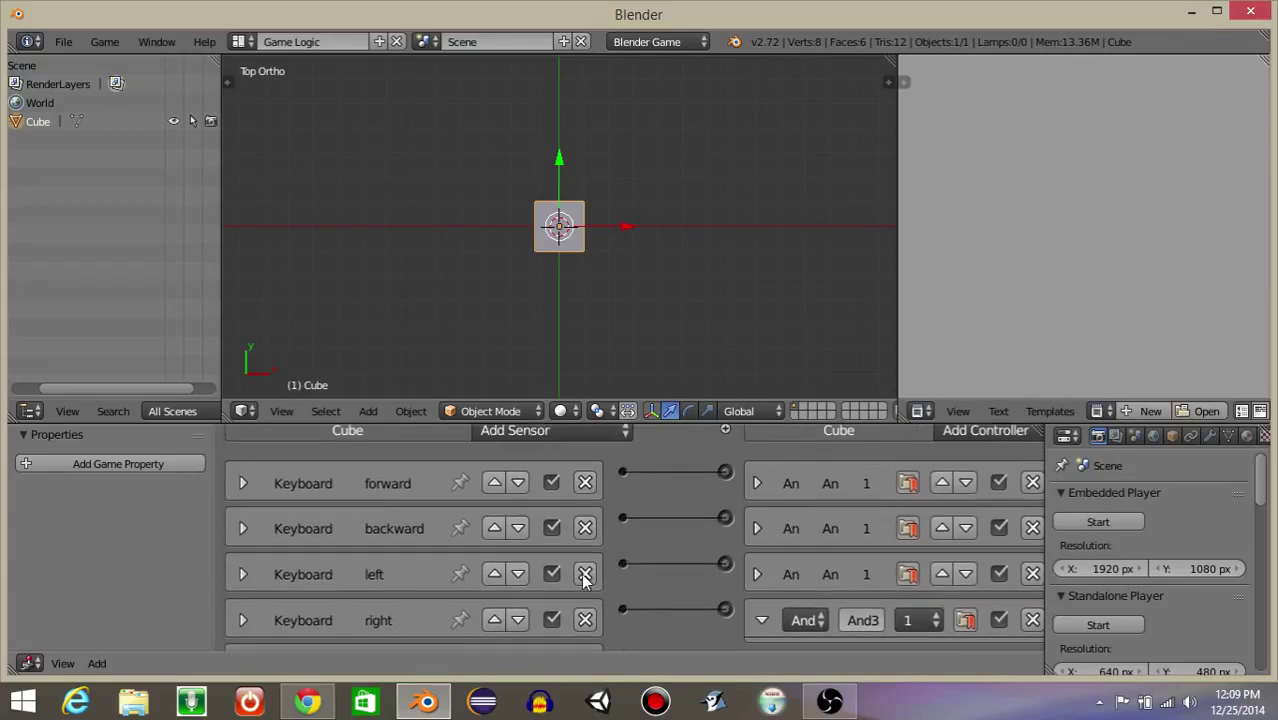
click(522, 428)
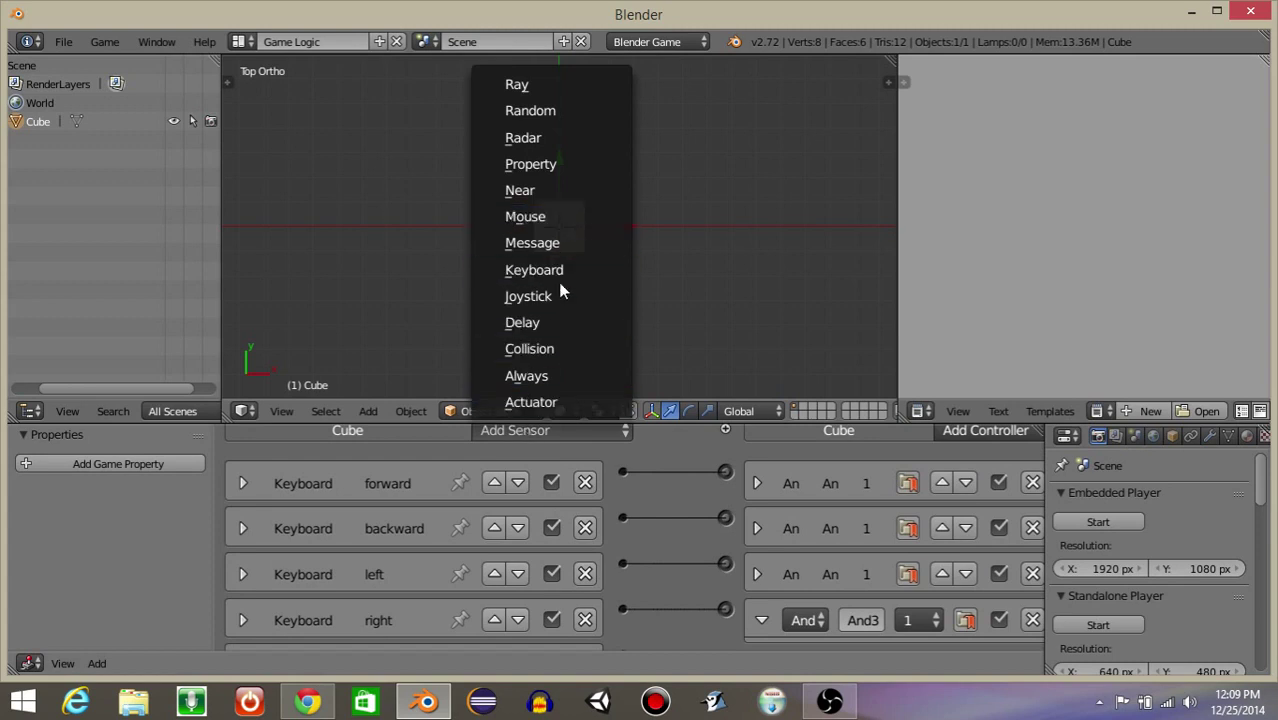
click(563, 348)
scroll(395, 560, down, 5)
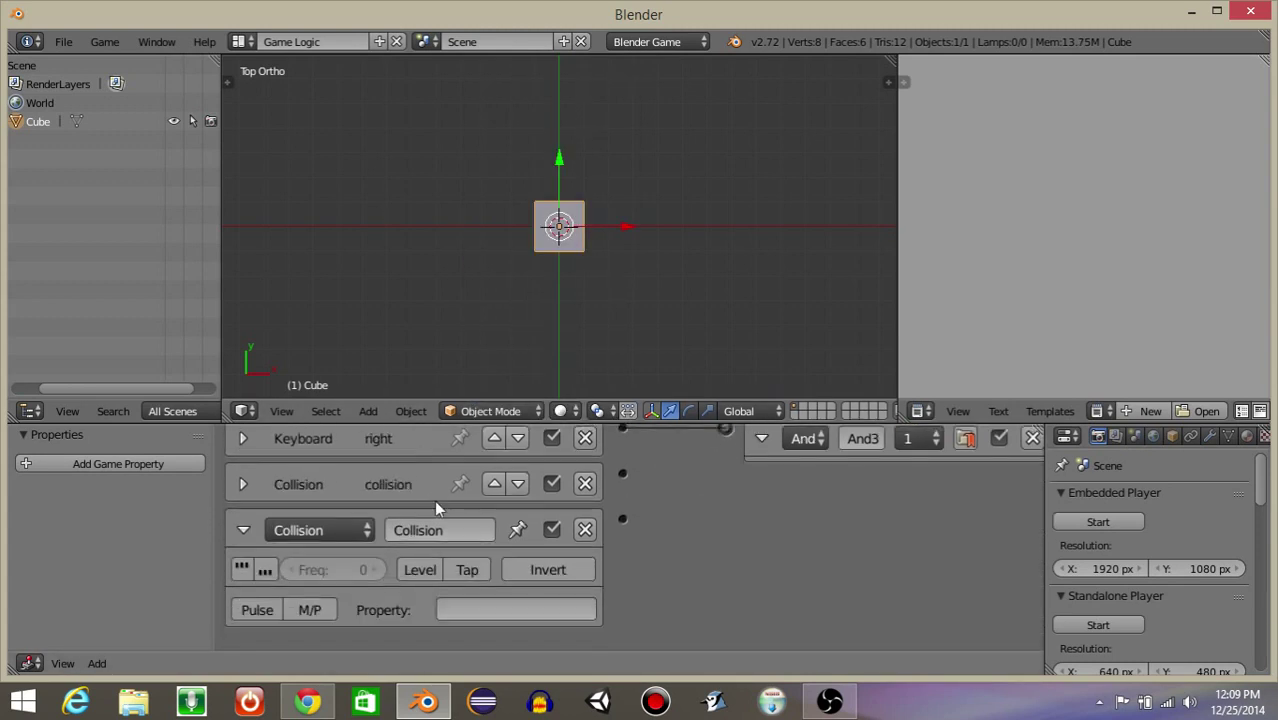
- Rename the first collision sensor "collisionHealth" and collapse it
click(243, 484)
click(450, 488)
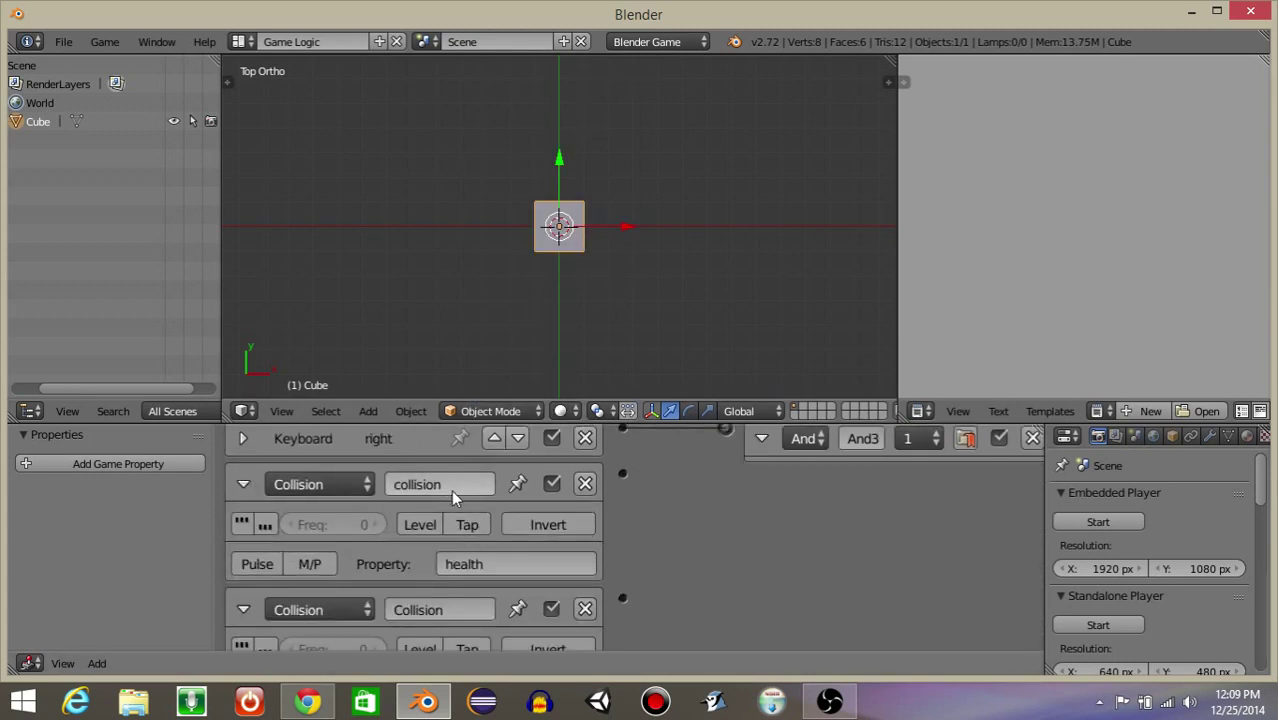
text(Health)
key(Return)
click(243, 484)
- Name the second collision sensor "collisionEnemy" and set its property to "enemy"
click(432, 530)
text(collisionEnemy)
key(Return)
click(472, 610)
text(enemy)
key(Return)
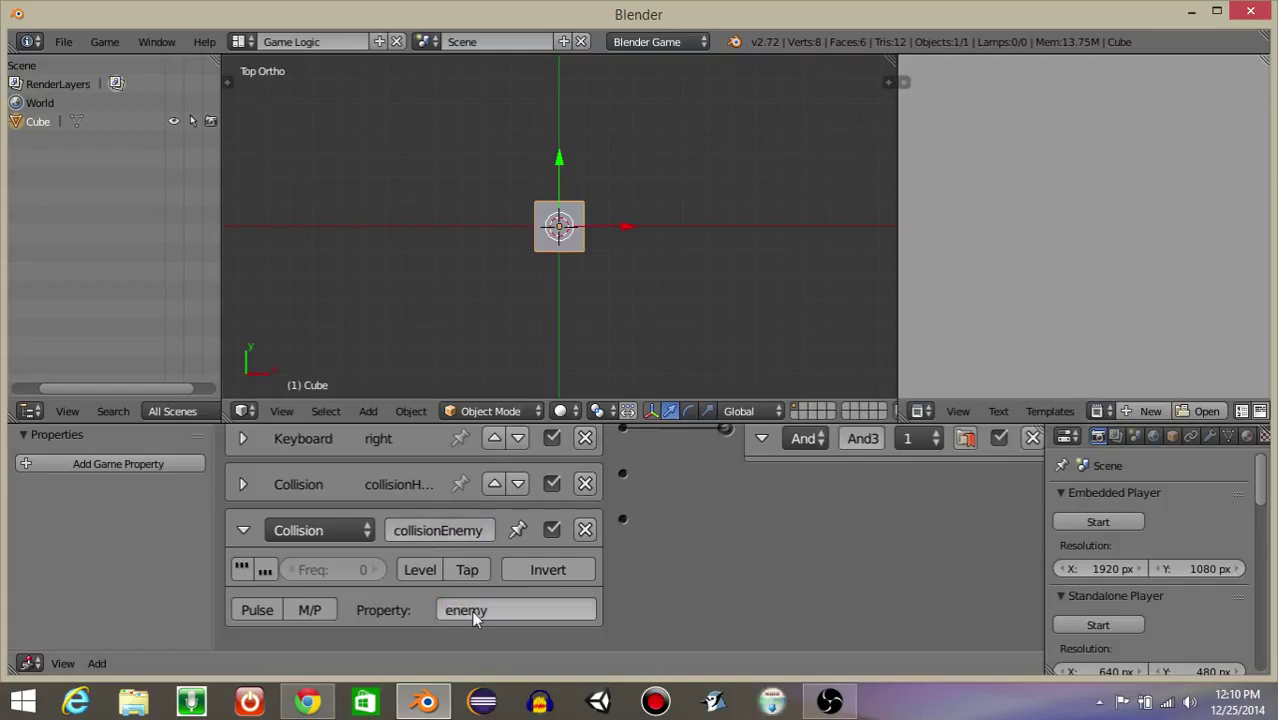
- Collapse both collision sensors and the last And controller
click(243, 530)
click(242, 564)
scroll(300, 540, down, 2)
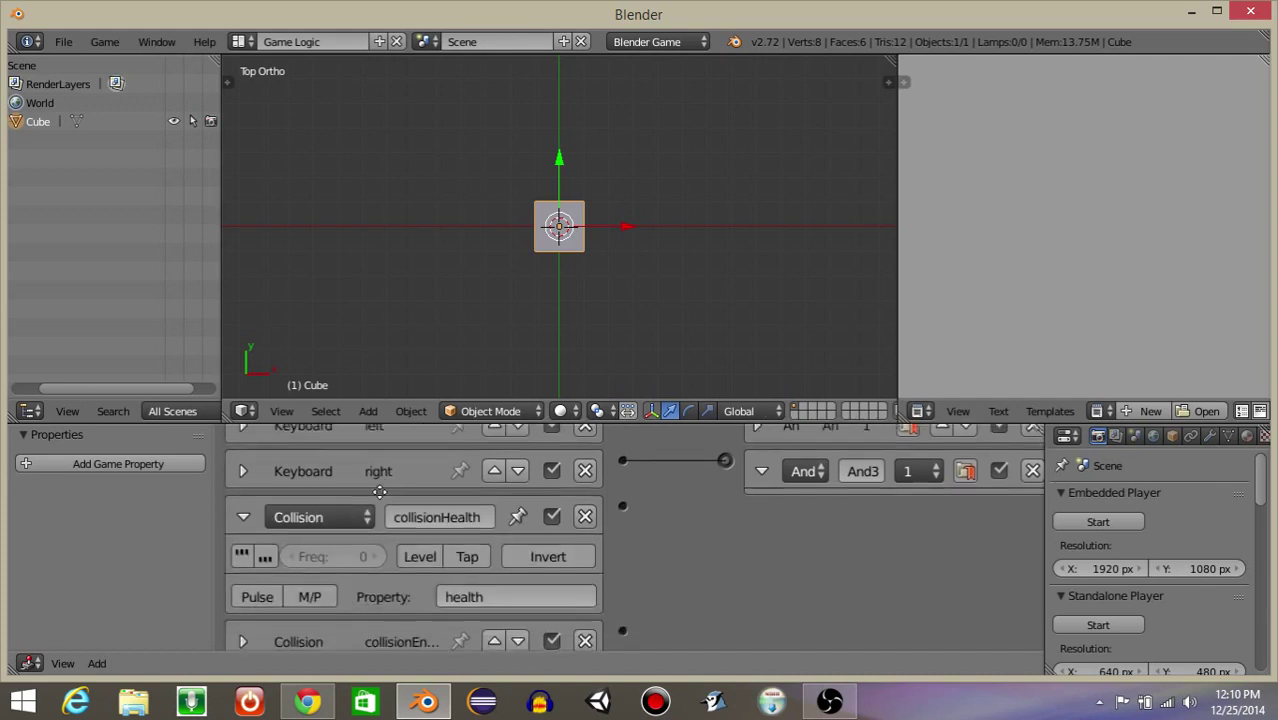
click(240, 505)
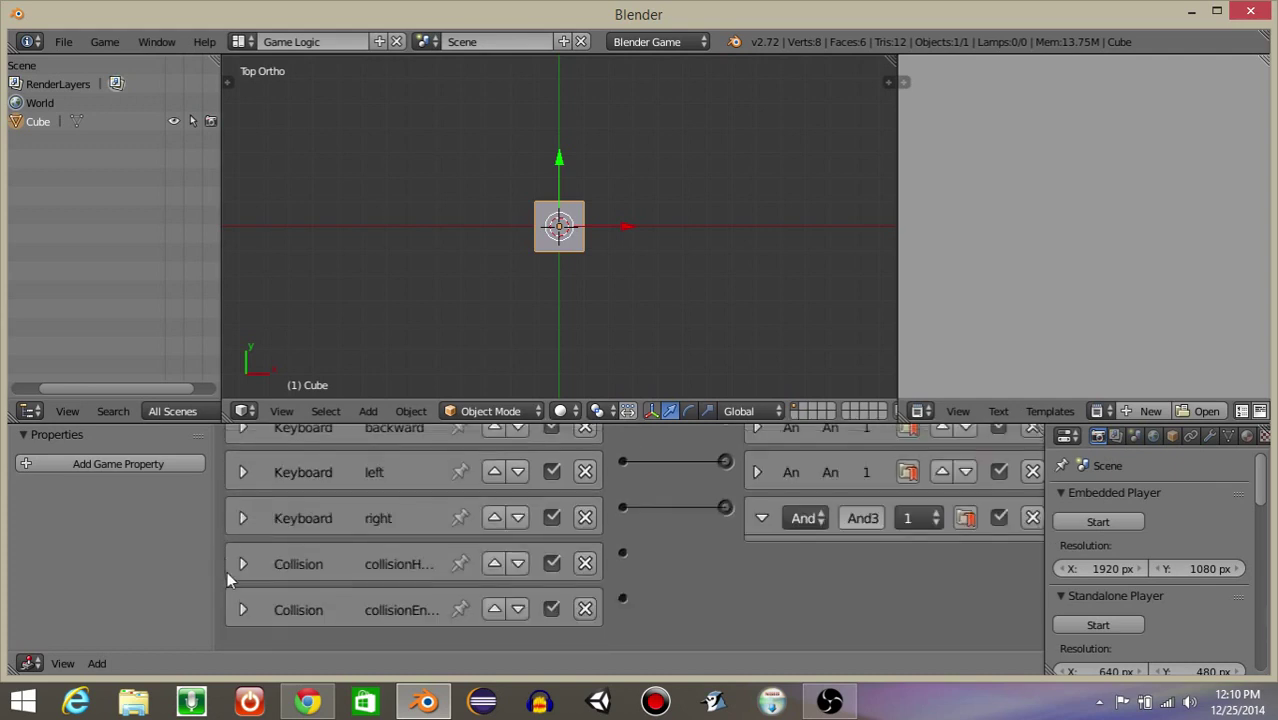
middle_drag(899, 522, 739, 552)
click(604, 549)
- Add a Property actuator named "health +" and collapse it
middle_drag(980, 550, 635, 542)
scroll(600, 570, up, 3)
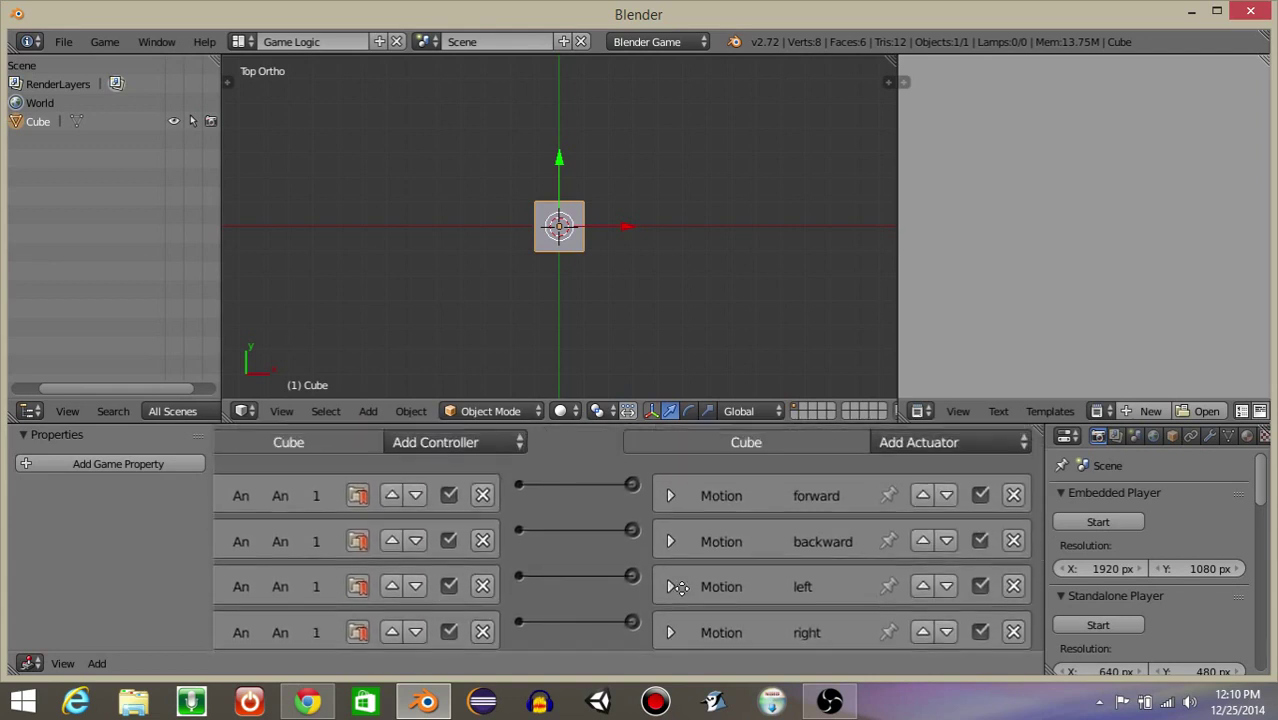
click(906, 441)
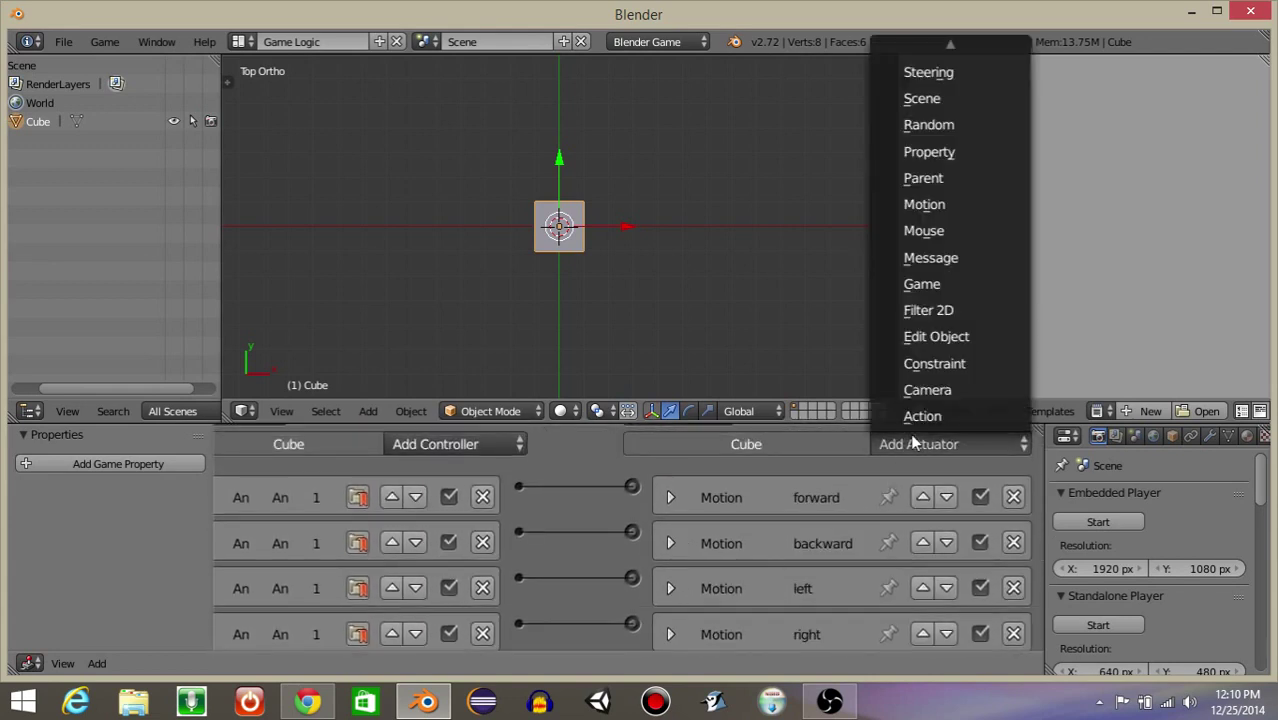
click(926, 151)
middle_drag(788, 650, 788, 568)
scroll(788, 568, down, 4)
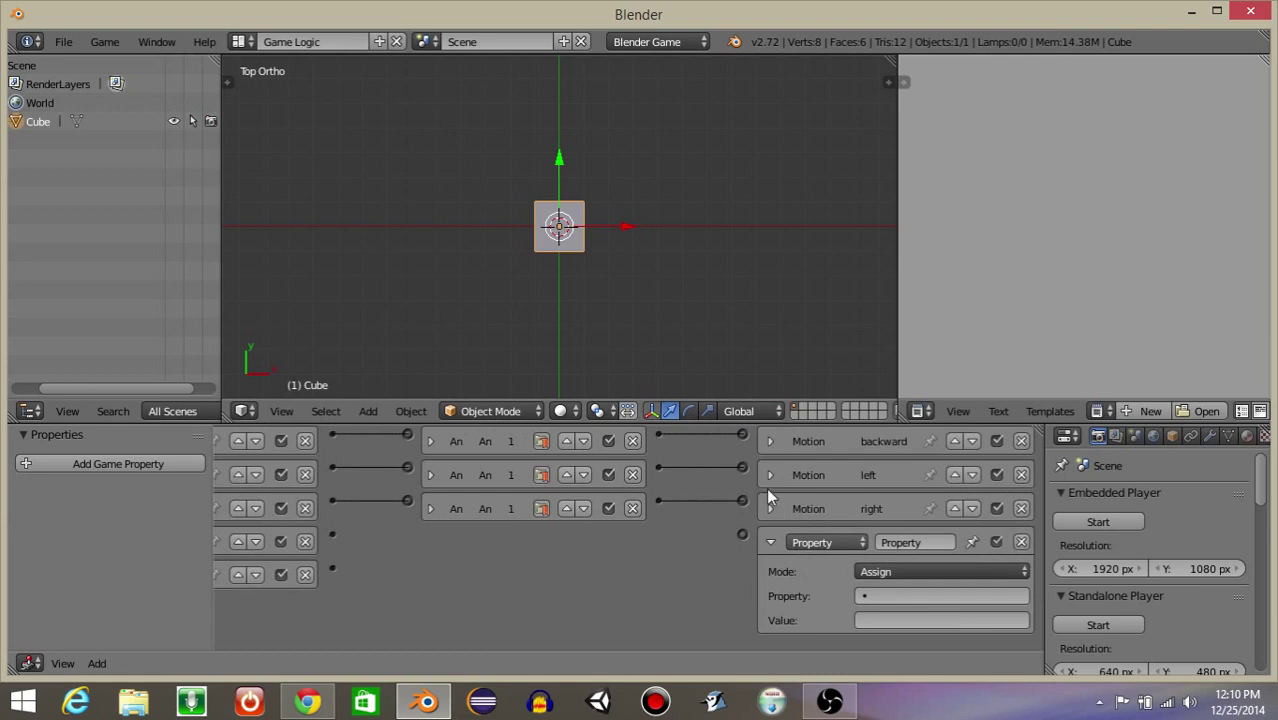
click(903, 541)
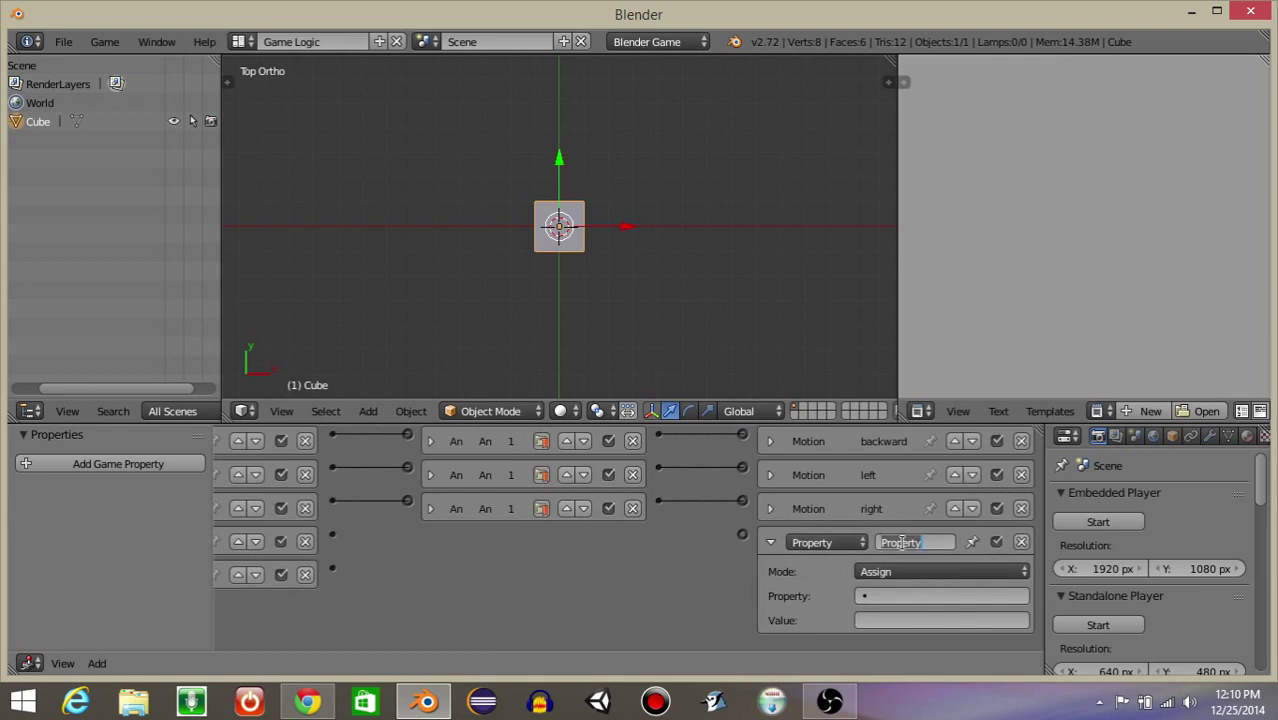
text(healt)
click(915, 543)
click(769, 539)
- Add another Property actuator named "health -" and collapse it
scroll(921, 516, up, 3)
click(925, 451)
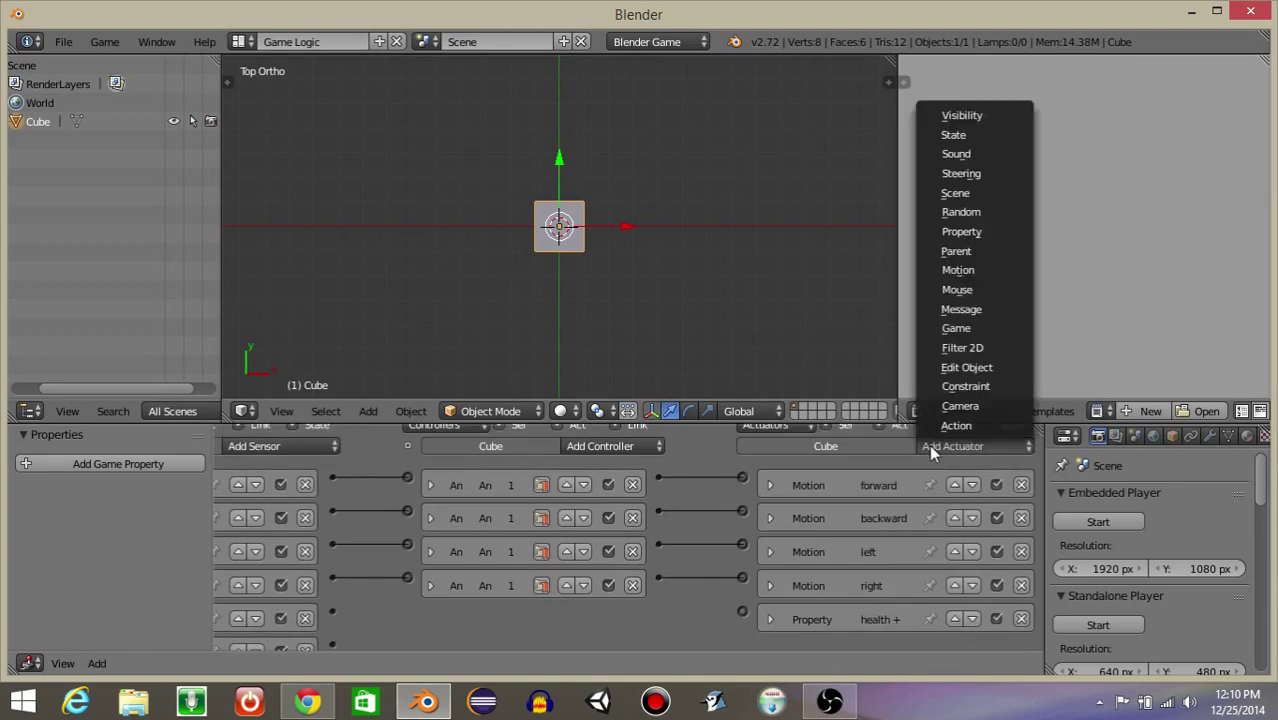
click(975, 233)
middle_drag(895, 640, 727, 483)
scroll(889, 570, up, 5)
click(899, 522)
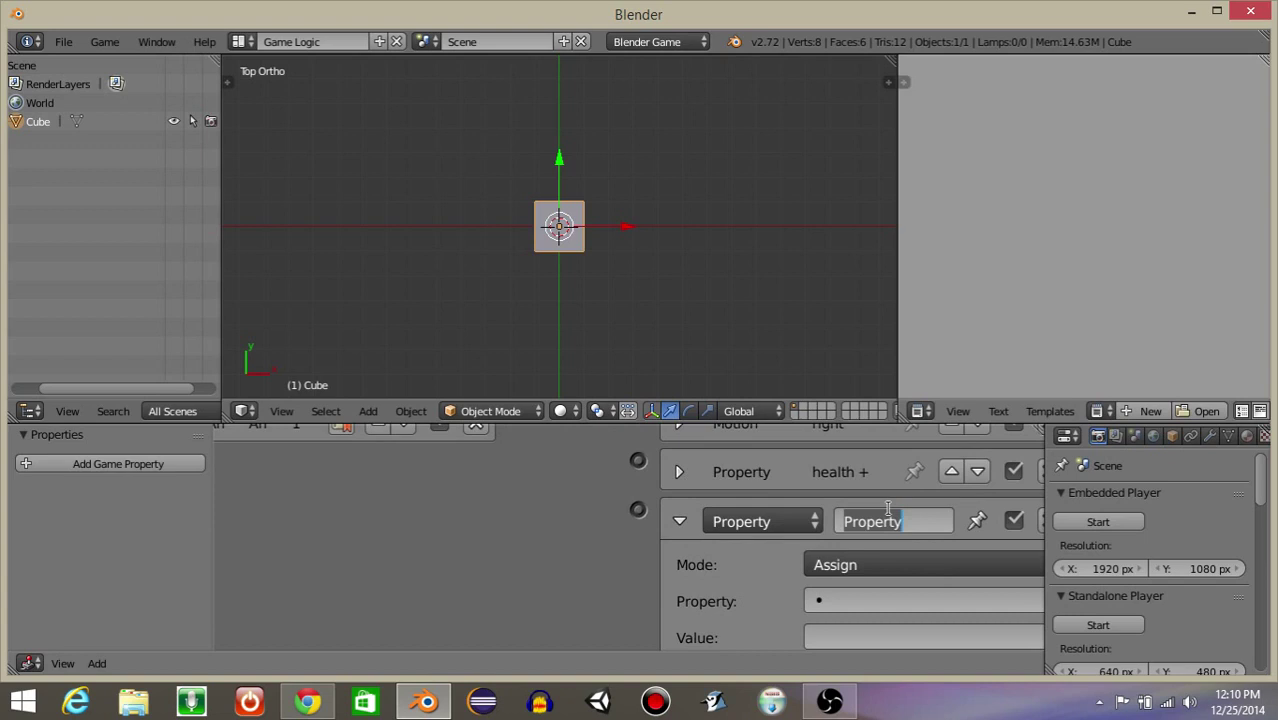
text(health)
key(Return)
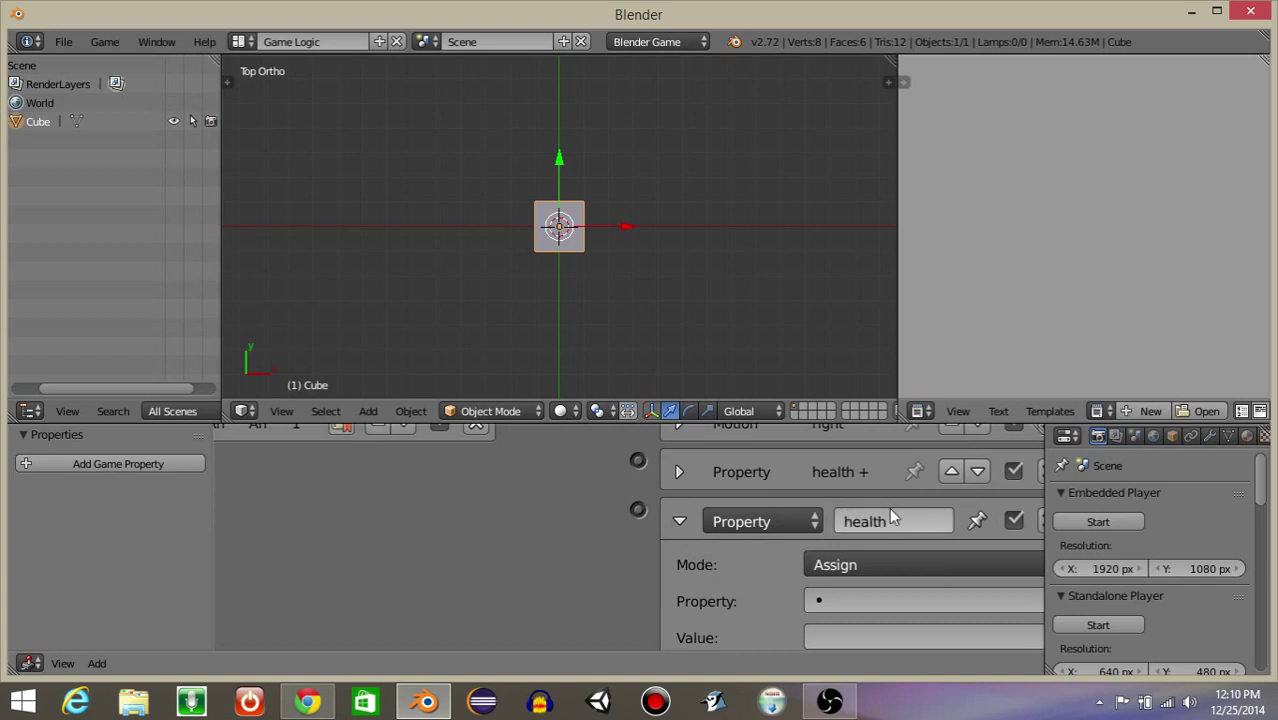
text(-)
key(Return)
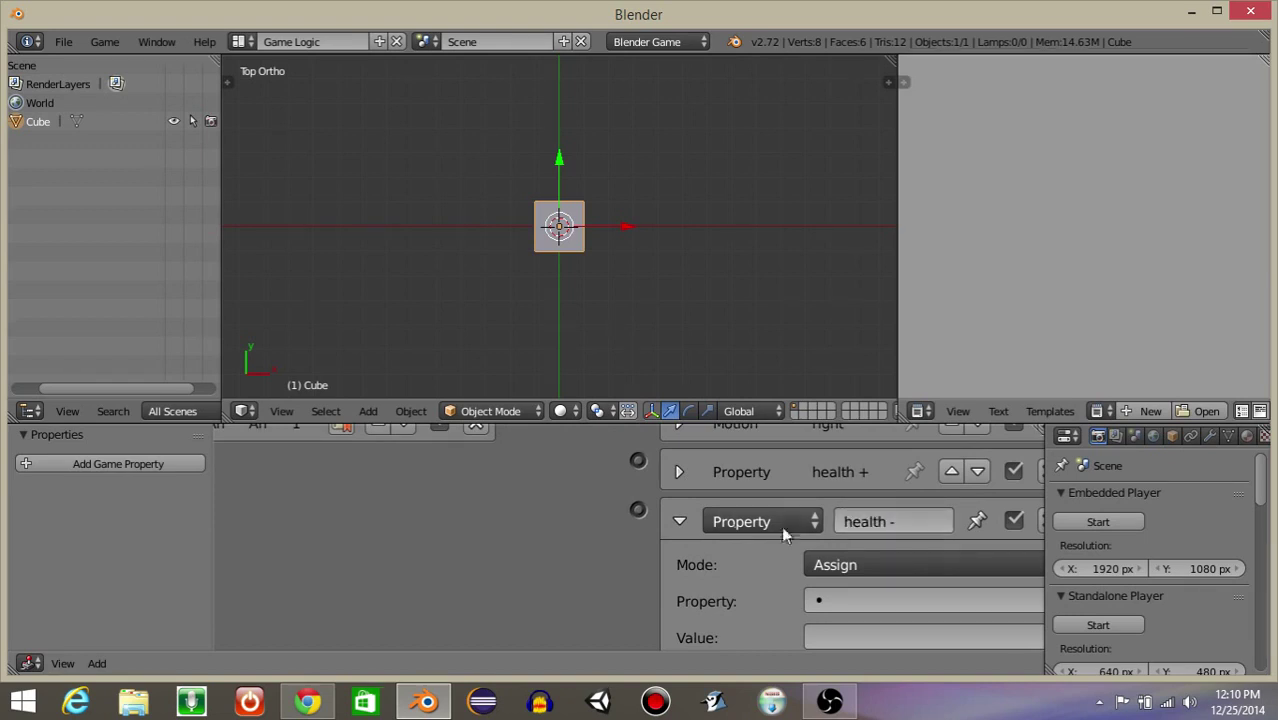
click(681, 521)
- Add an Integer game property named "health" with a value of 100
middle_drag(421, 495, 725, 502)
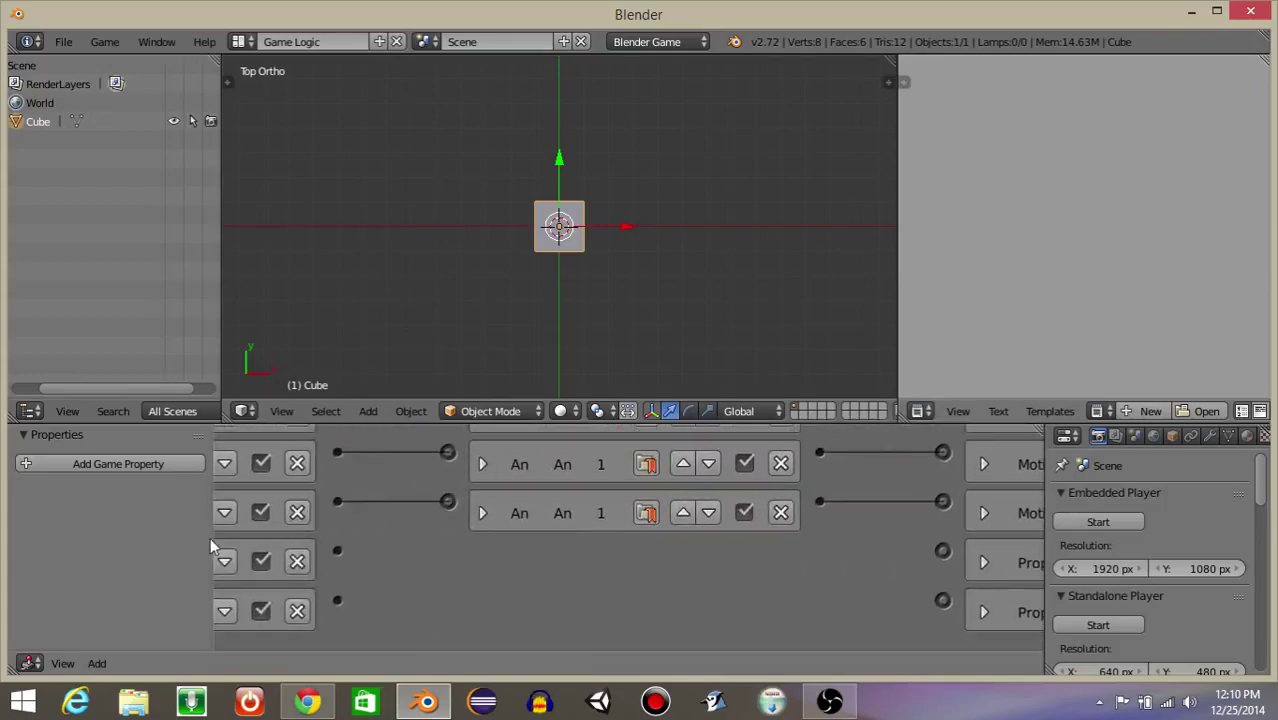
drag(216, 538, 385, 538)
click(186, 463)
click(172, 494)
click(167, 450)
click(80, 494)
text(health)
key(Return)
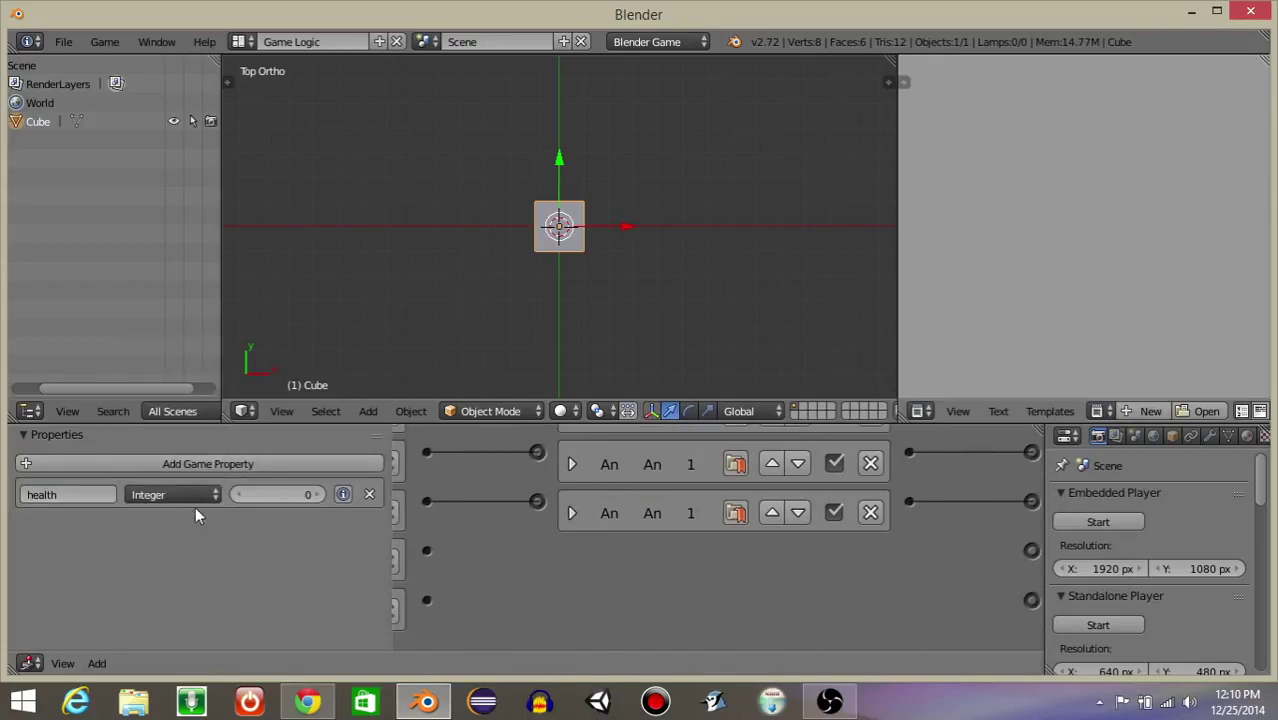
click(277, 491)
key(Return)
- Set the "health +" actuator's property to health and its value to 20, and collapse it
middle_drag(438, 500, 665, 484)
middle_drag(758, 508, 504, 508)
scroll(747, 531, up, 3)
middle_drag(747, 531, 599, 459)
scroll(639, 439, up, 2)
middle_drag(782, 486, 646, 486)
click(647, 556)
mouse_move(634, 564)
middle_down()
mouse_move(631, 456)
mouse_move(621, 497)
middle_up()
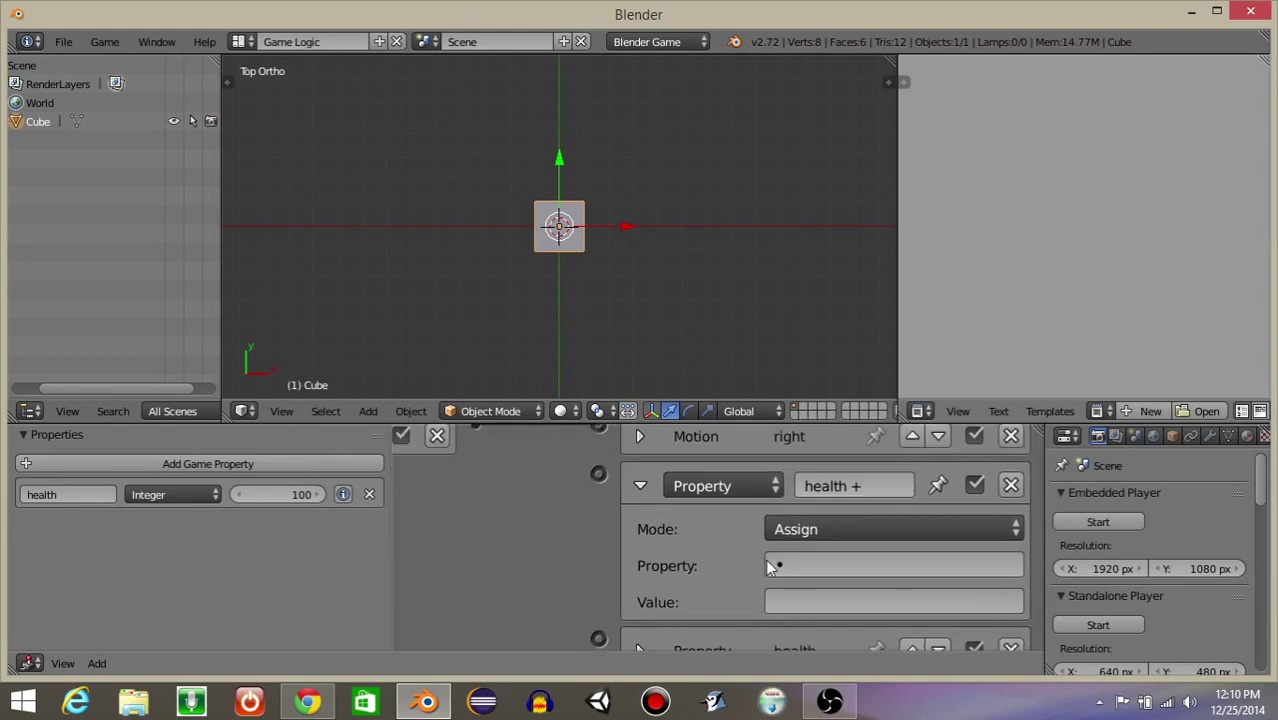
click(865, 567)
click(828, 291)
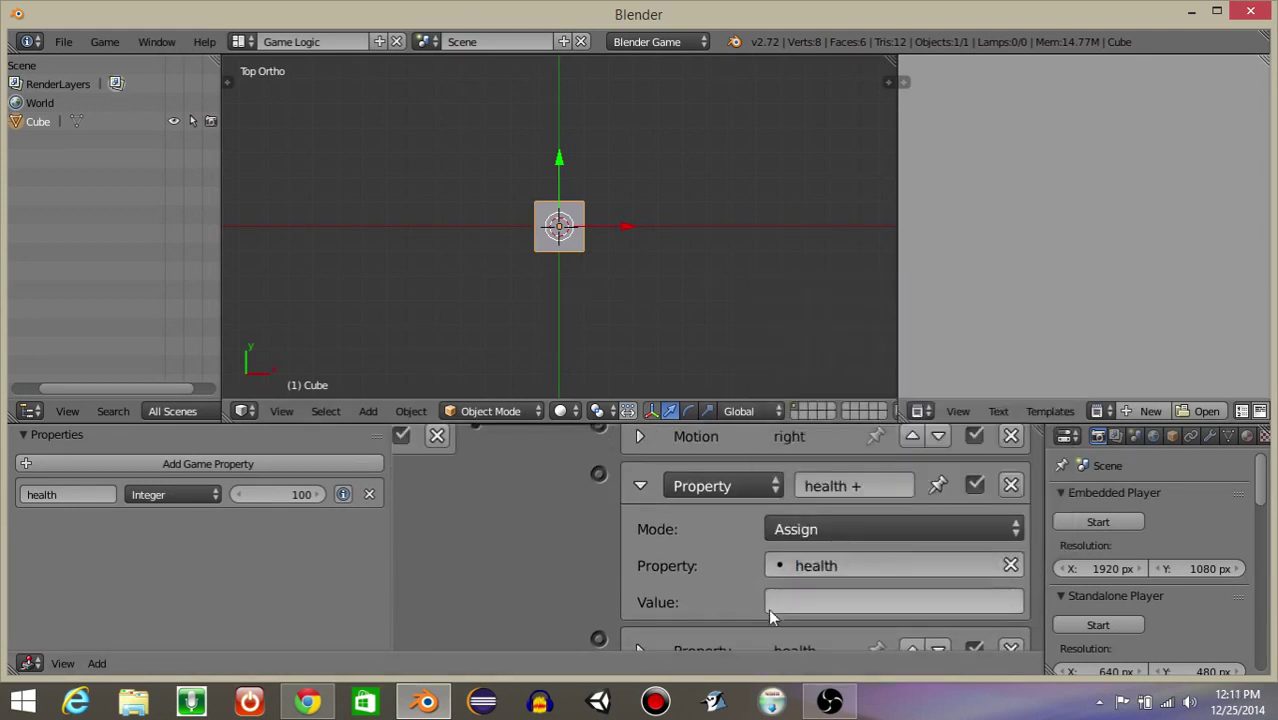
click(788, 600)
text(20)
key(Return)
click(639, 486)
- Set the "health -" actuator to Add mode with the health property and a value of -10, and collapse it
ctrl+scroll(701, 566, down, 2)
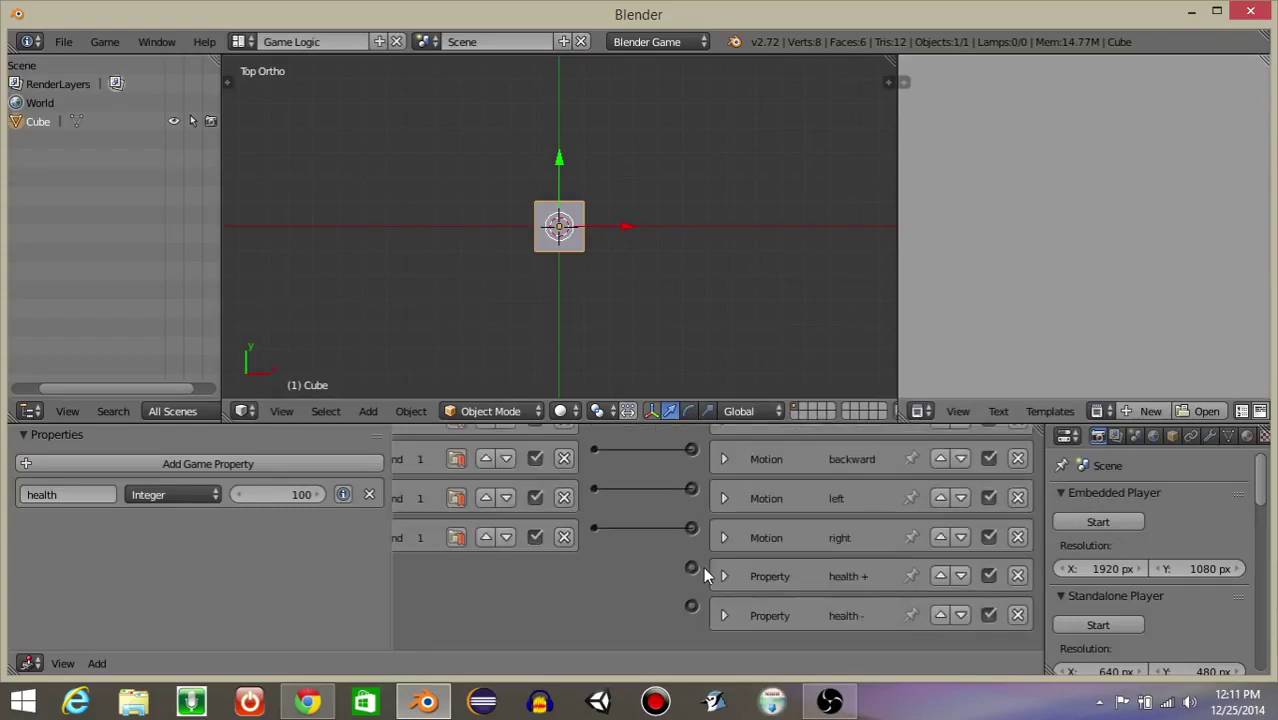
click(723, 615)
scroll(850, 560, down, 2)
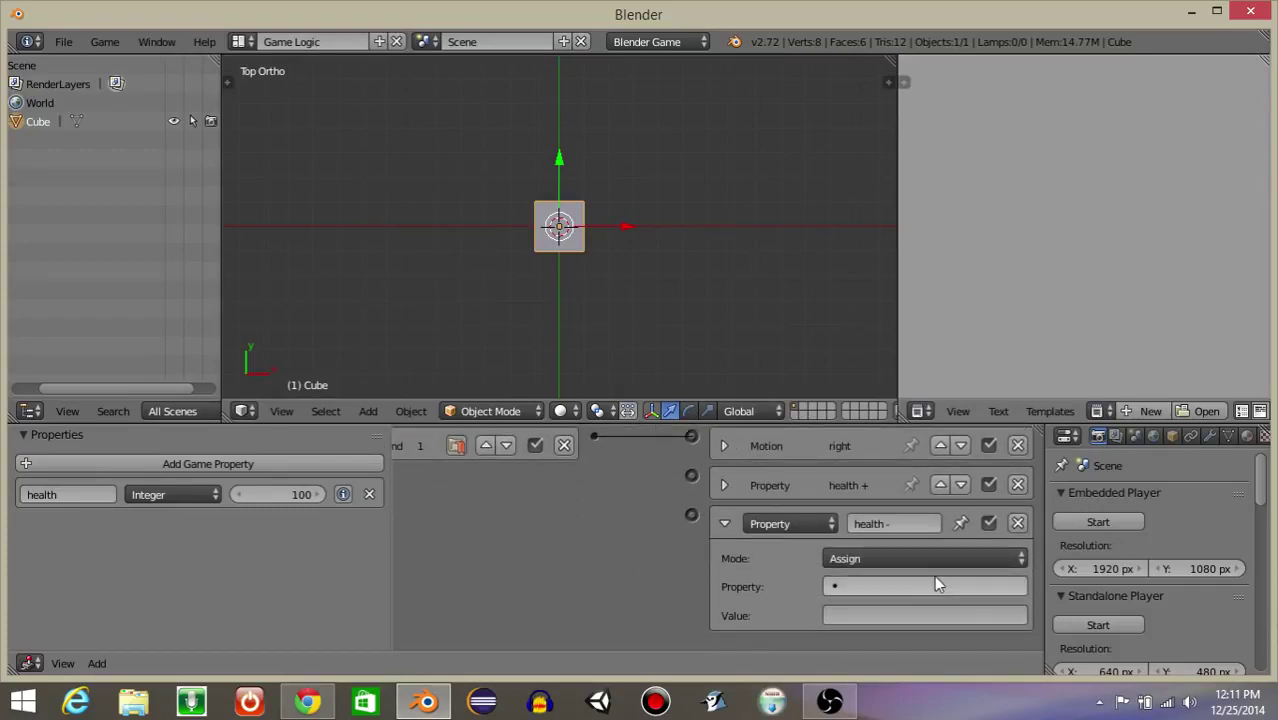
click(885, 582)
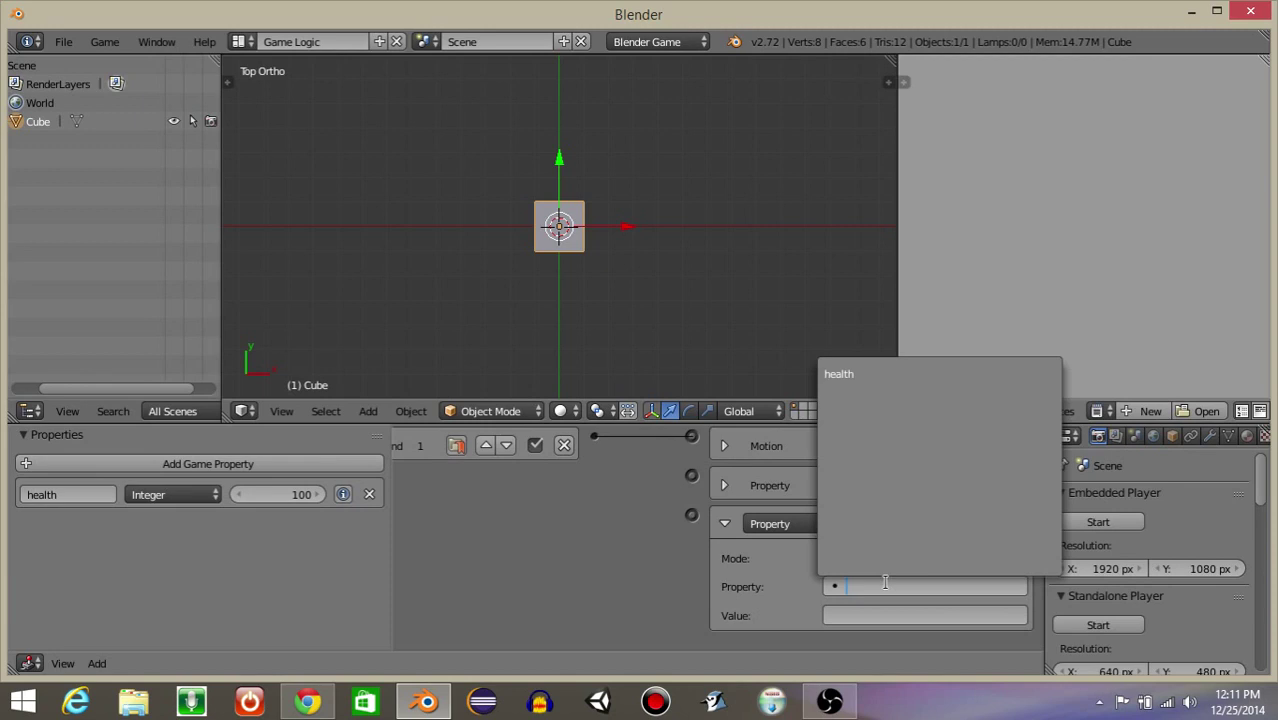
key(Escape)
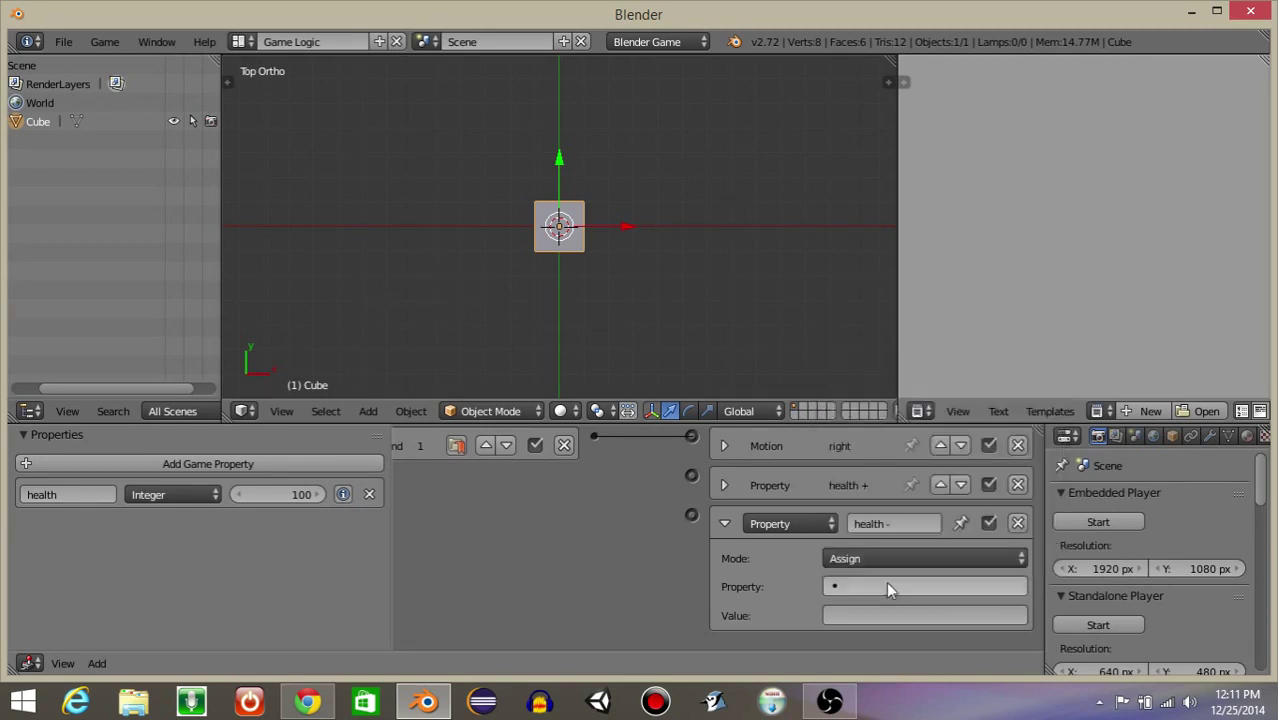
click(886, 582)
click(895, 369)
click(859, 617)
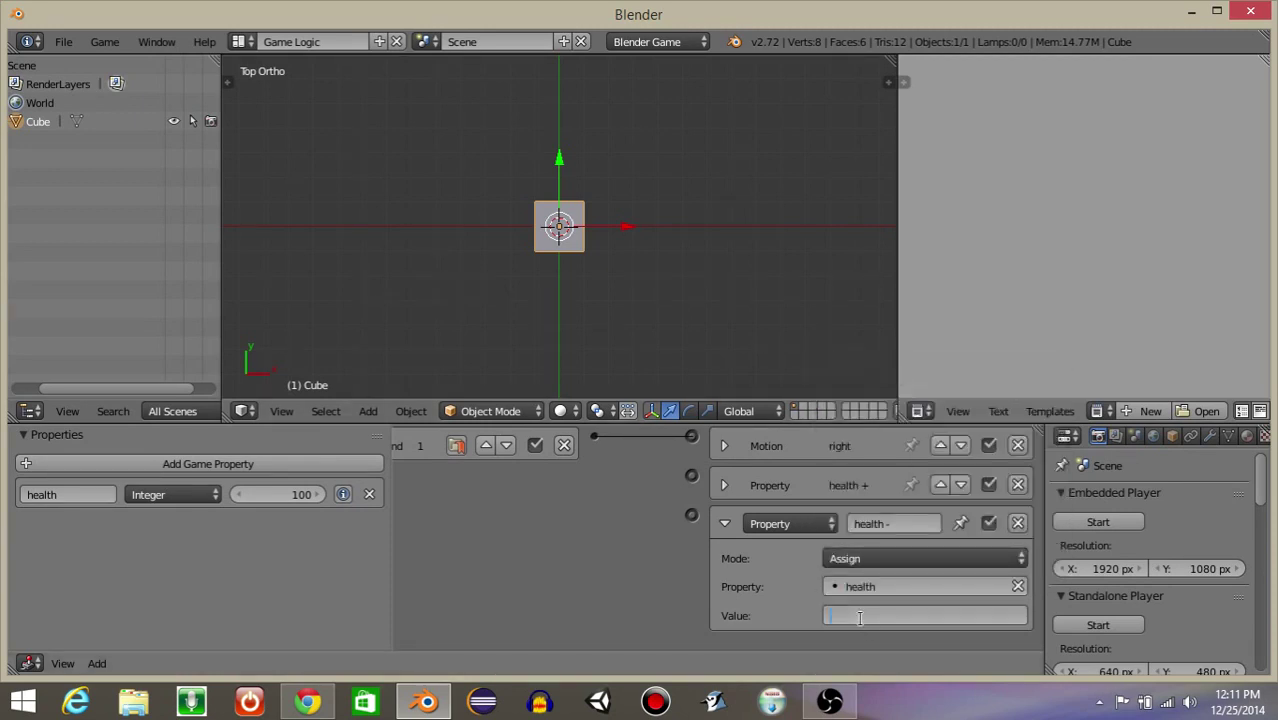
key(Return)
click(850, 558)
click(850, 511)
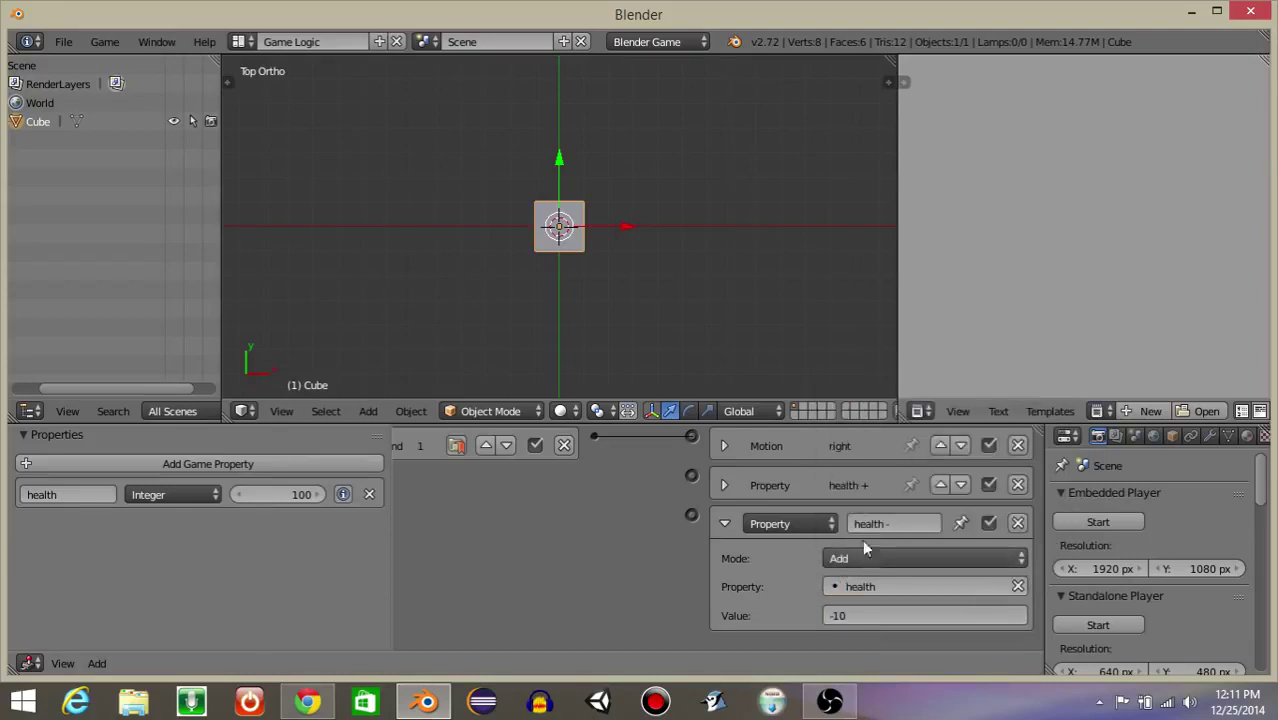
click(722, 523)
- Set the "health +" actuator's mode to Add and collapse it
click(724, 576)
click(850, 590)
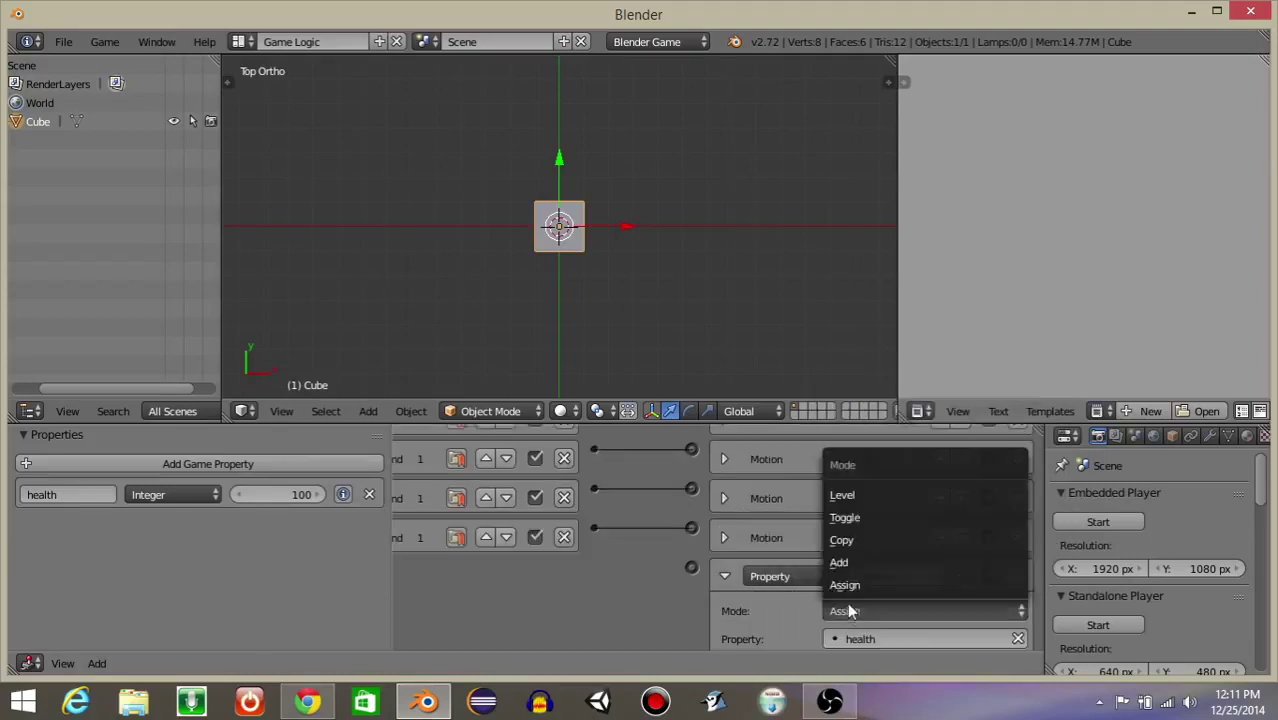
click(847, 556)
click(826, 539)
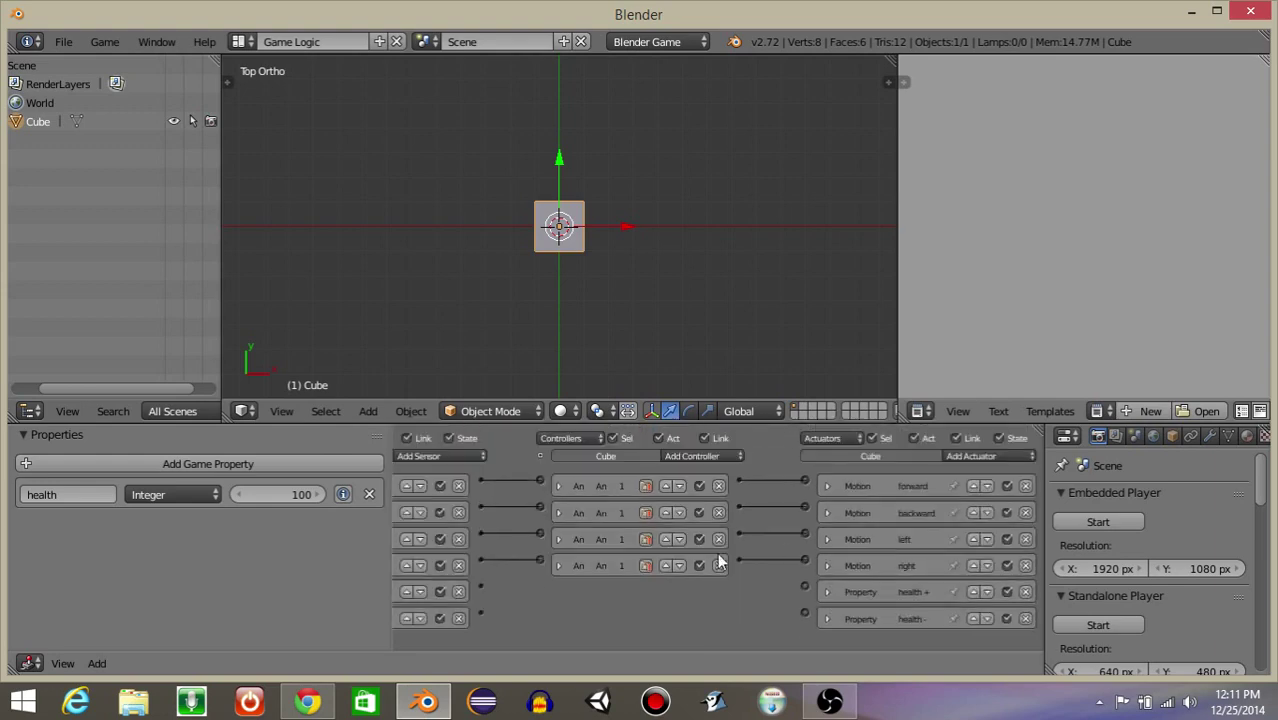
- Link the health collision sensor to the "health +" actuator and the enemy collision sensor to "health -", and collapse the new And controllers
scroll(577, 627, up, 5)
middle_drag(548, 600, 689, 464)
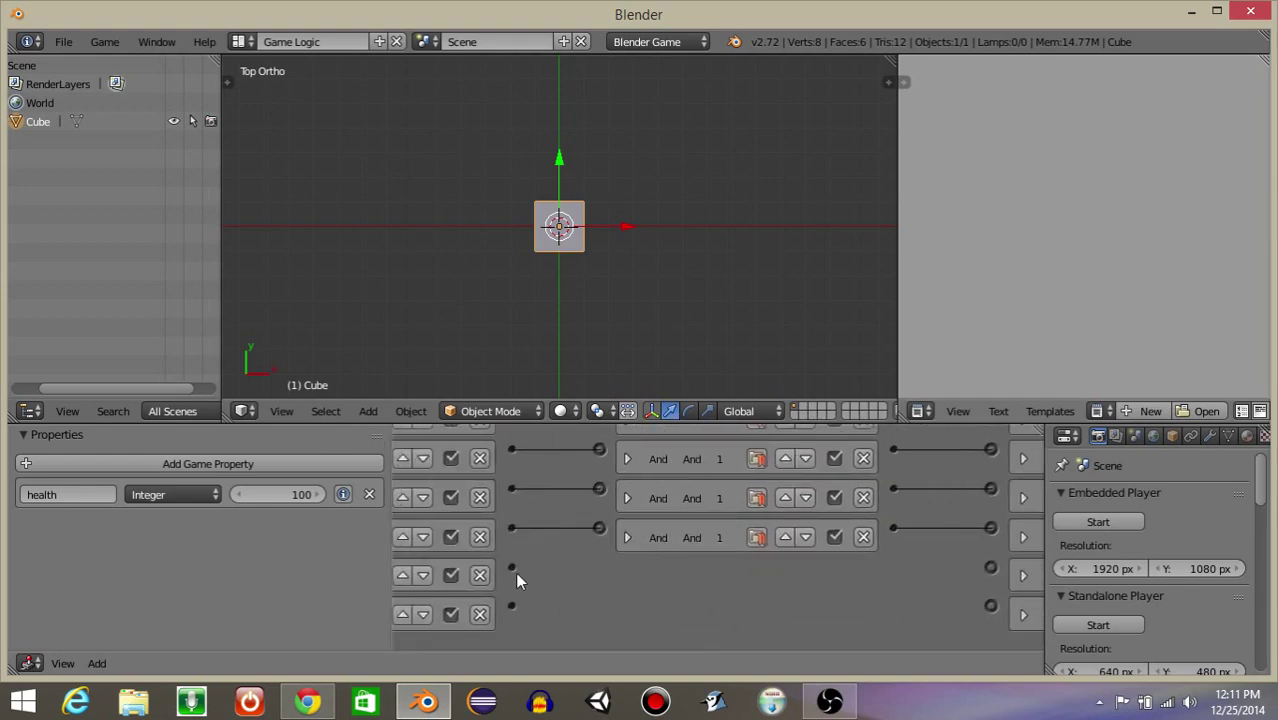
drag(516, 573, 990, 568)
drag(511, 606, 990, 606)
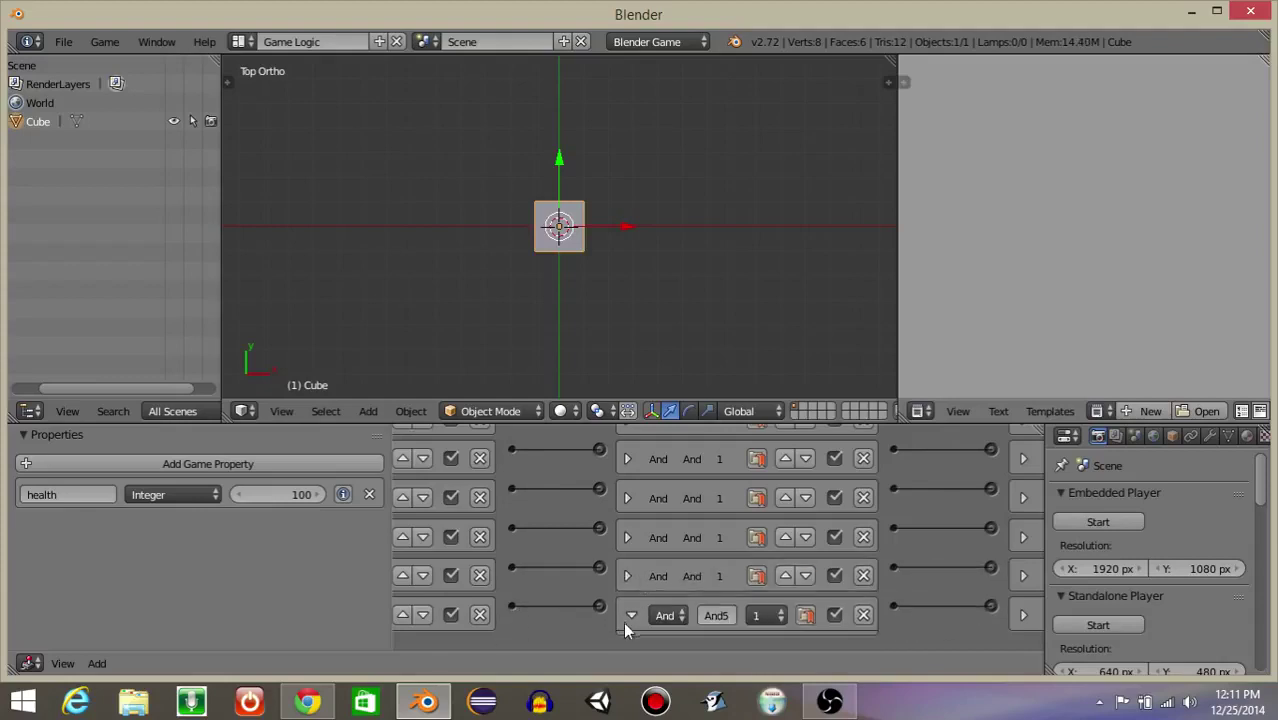
click(631, 613)
- Enable showing debug properties while the game runs
middle_drag(418, 568, 770, 541)
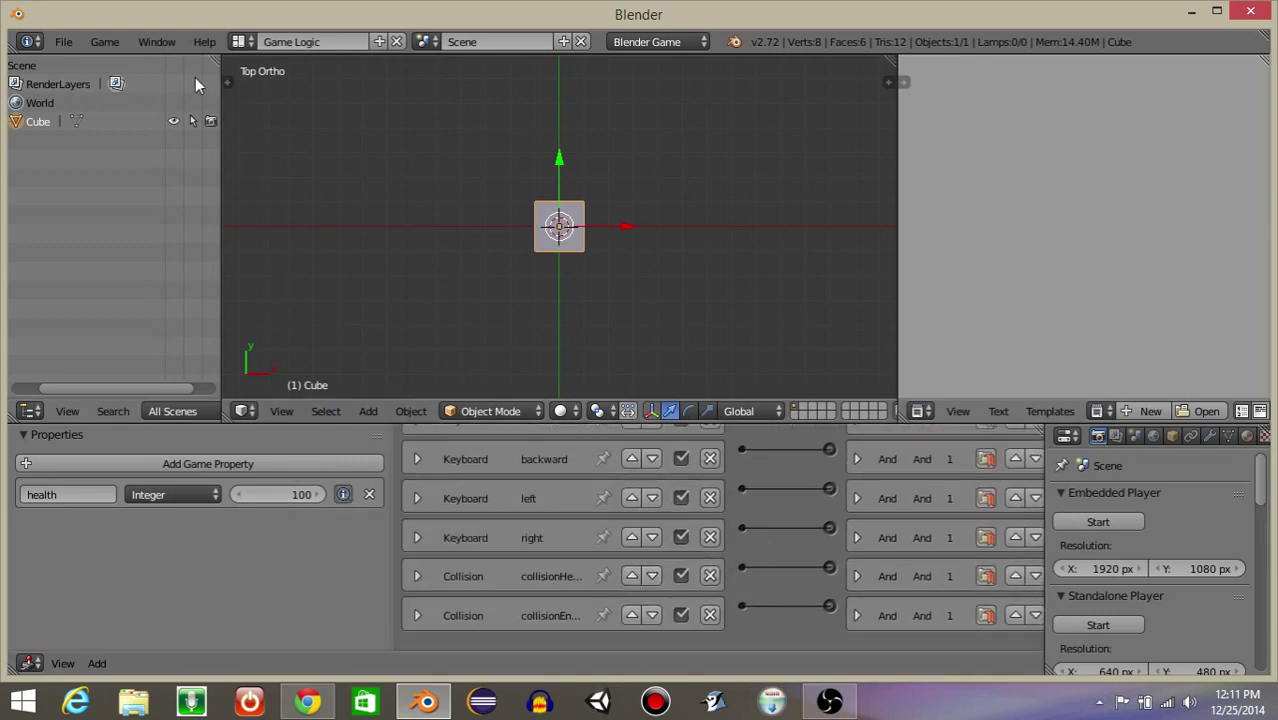
click(116, 44)
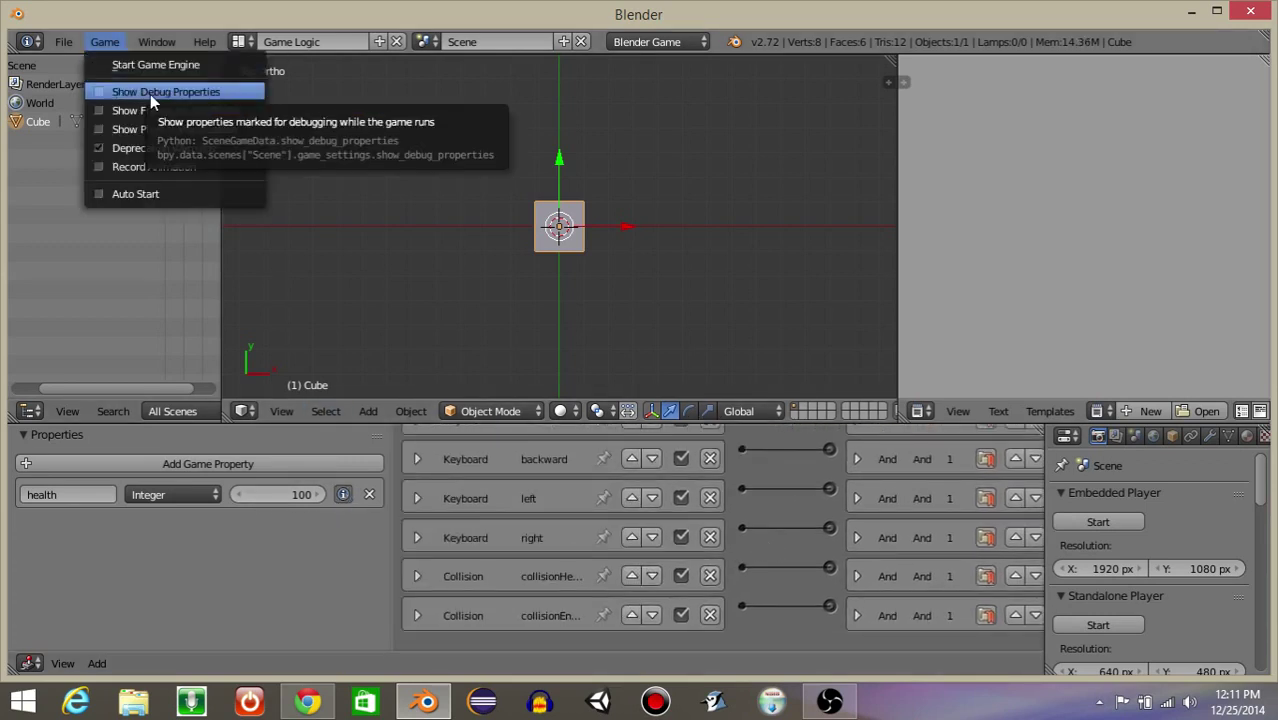
click(150, 92)
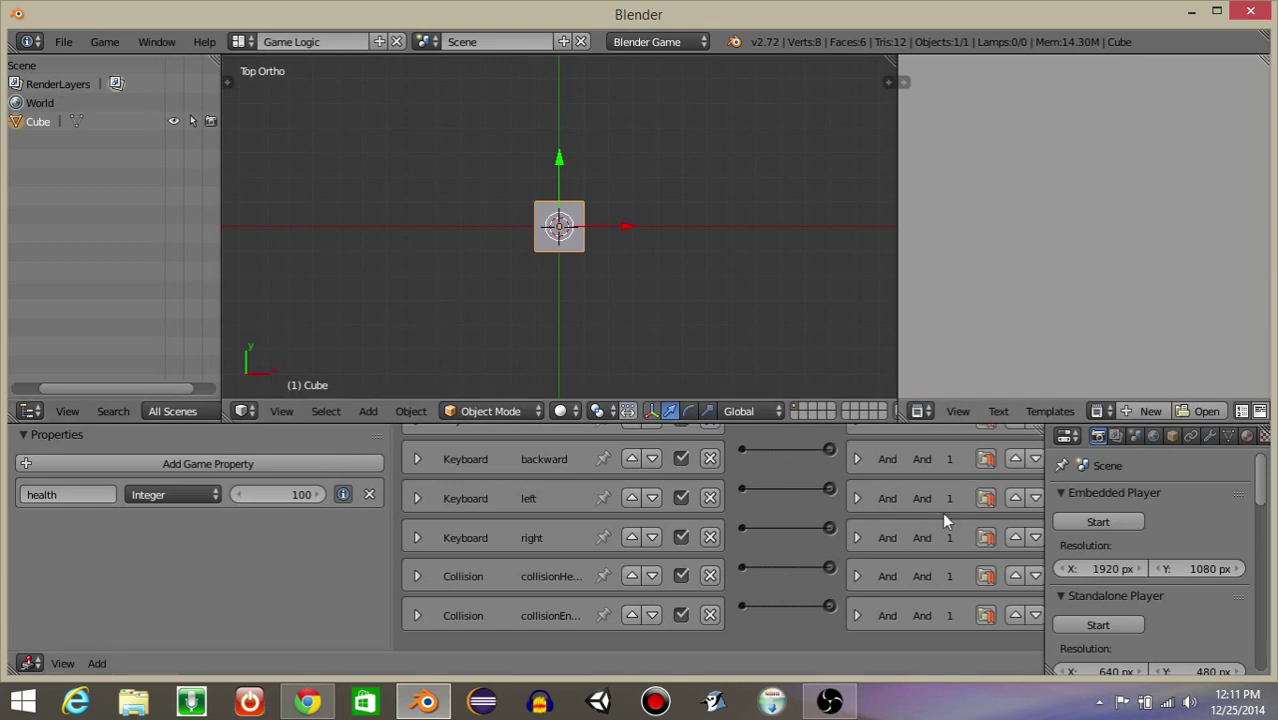
- Set the cube's physics type to Character and enable Actor
ctrl+scroll(954, 500, right, 5)
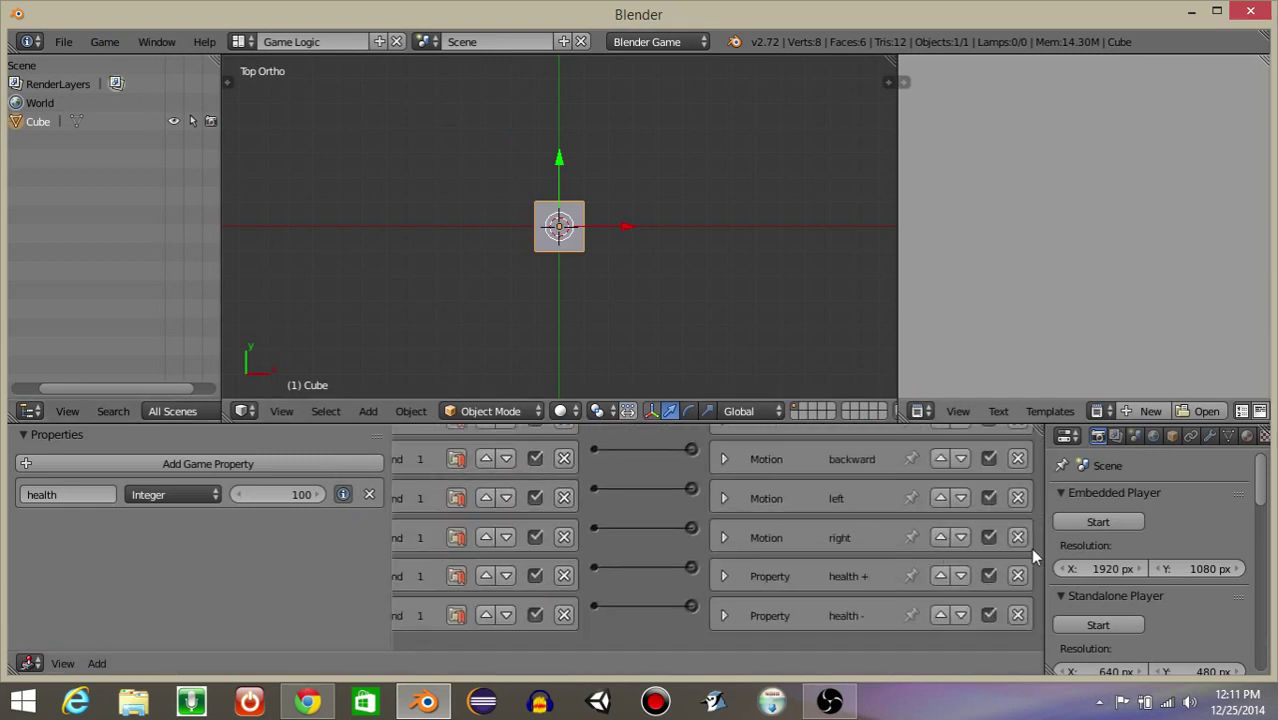
drag(1043, 547, 716, 547)
click(975, 436)
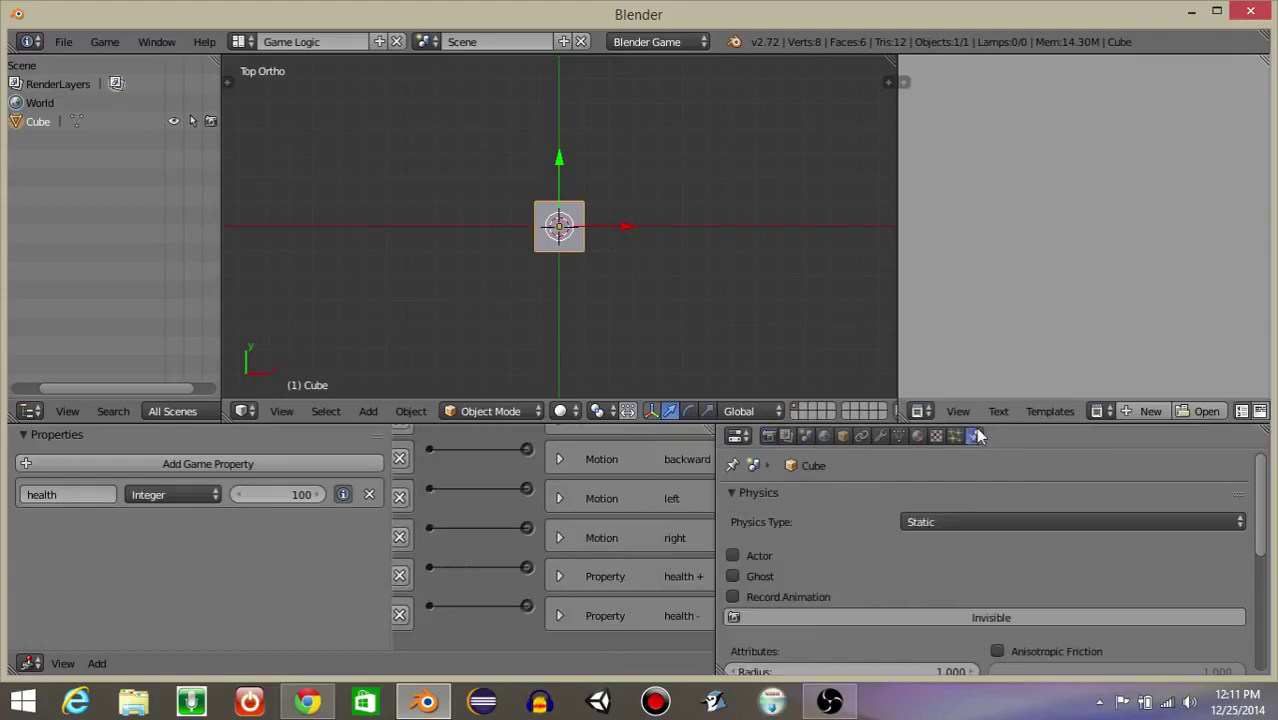
click(905, 521)
click(920, 337)
click(732, 556)
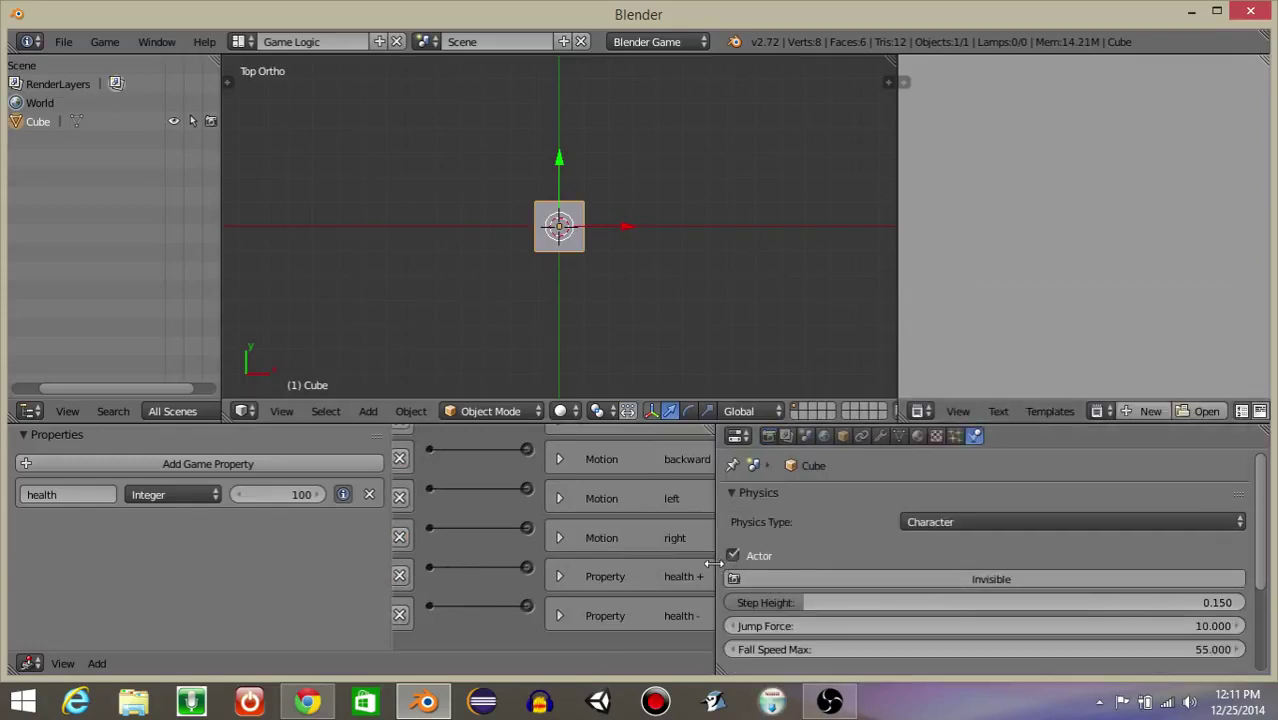
- Test-run the game twice from an angled view to check the cube's health debug read-out, stopping it each time
drag(717, 559, 1015, 559)
middle_drag(597, 307, 560, 270)
key(p)
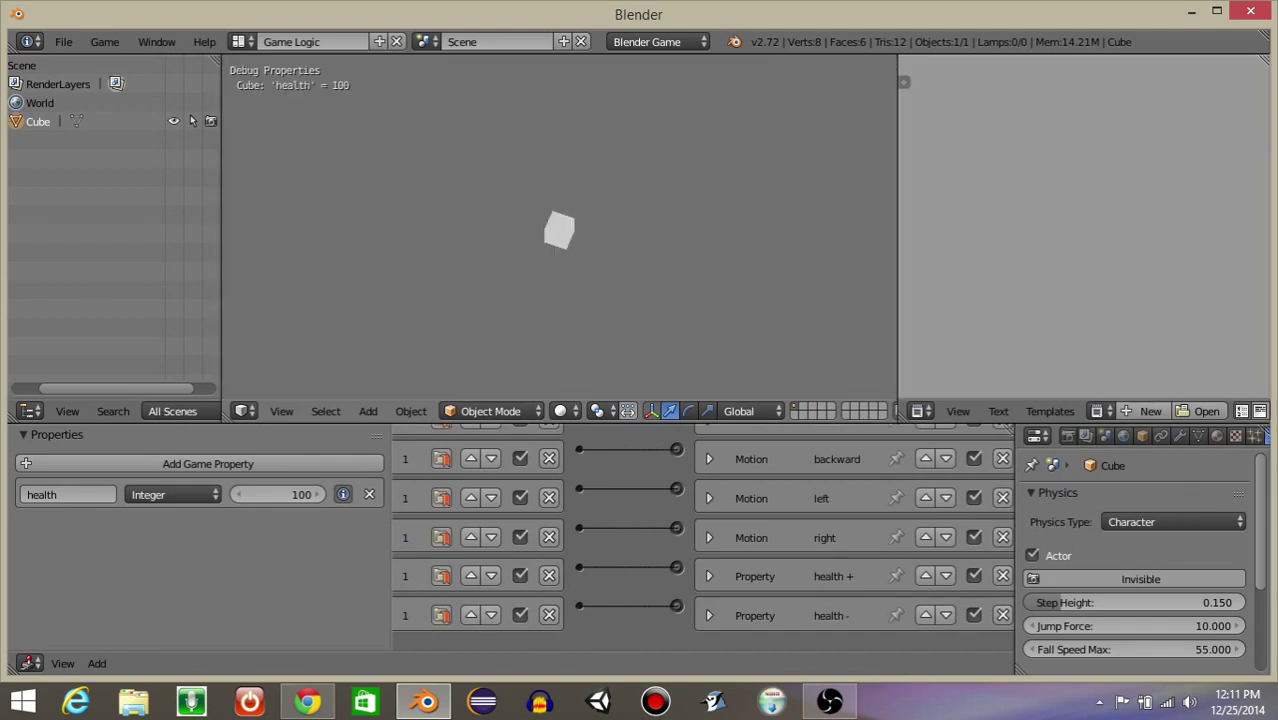
key(Escape)
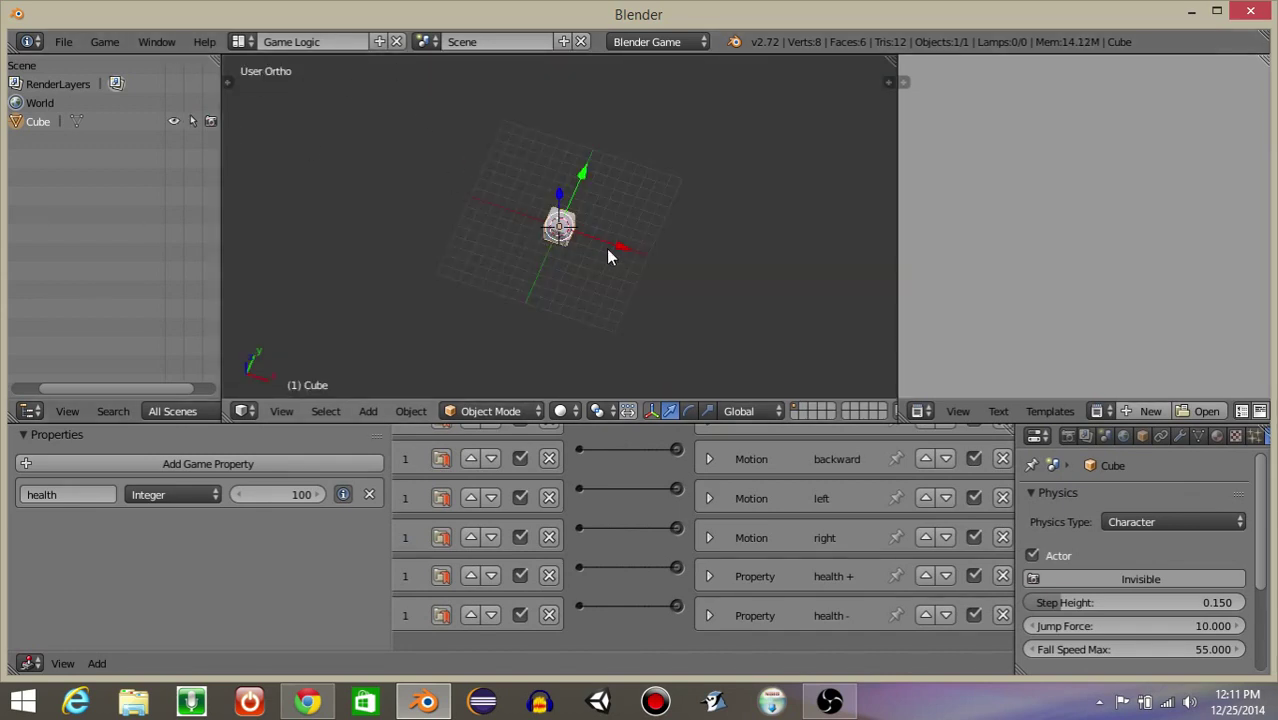
key(p)
key(Escape)
middle_drag(560, 255, 590, 198)
scroll(534, 198, up, 4)
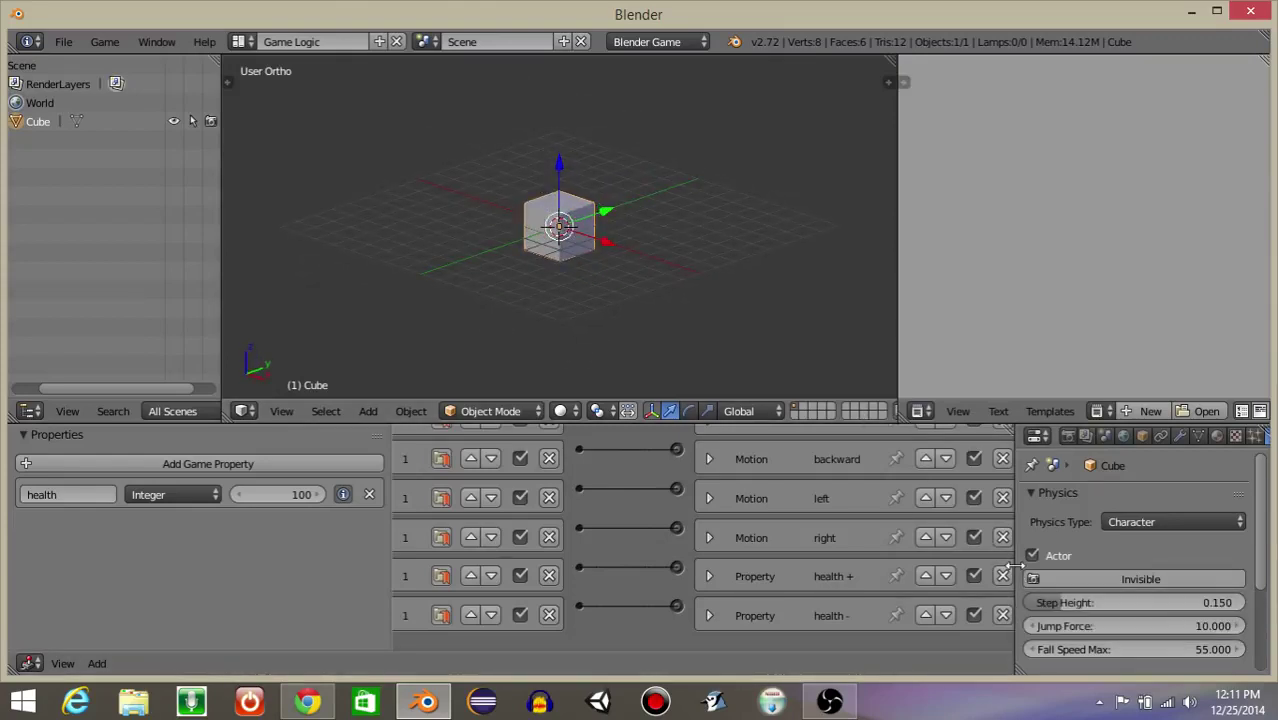
- Set the diffuse colour of the cube's material to deep blue
drag(1015, 567, 682, 567)
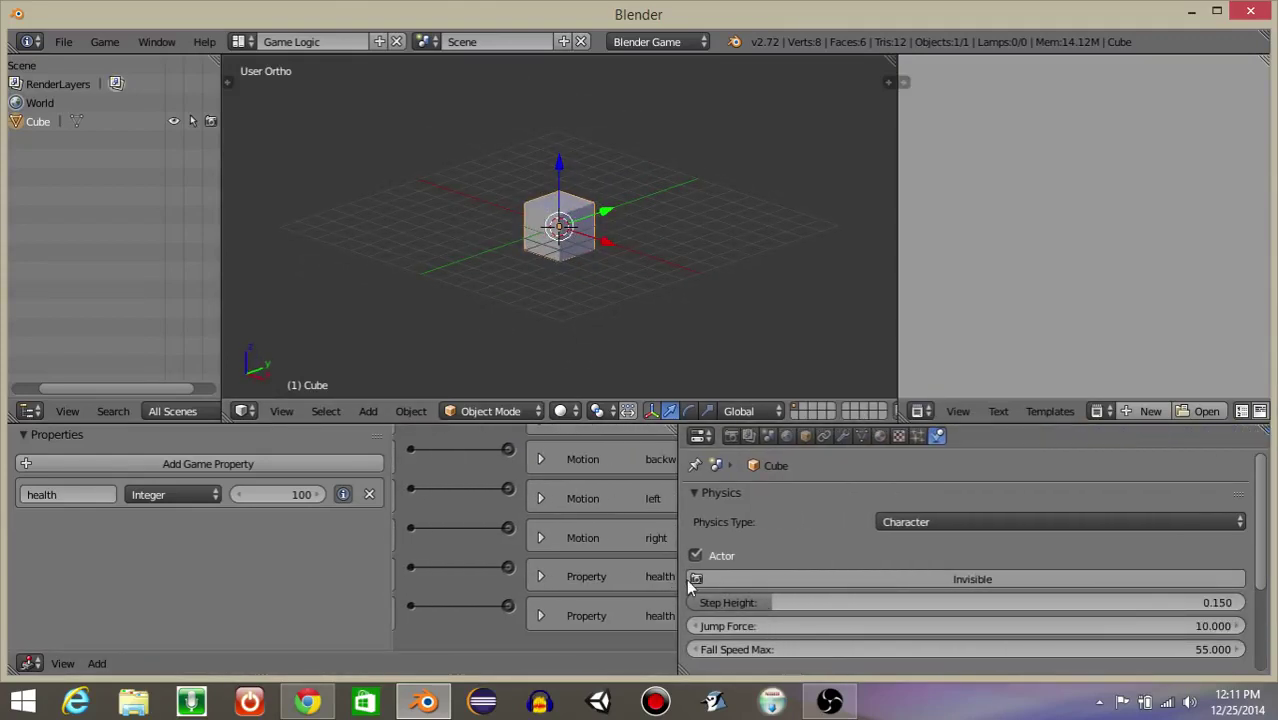
click(880, 436)
scroll(815, 520, down, 8)
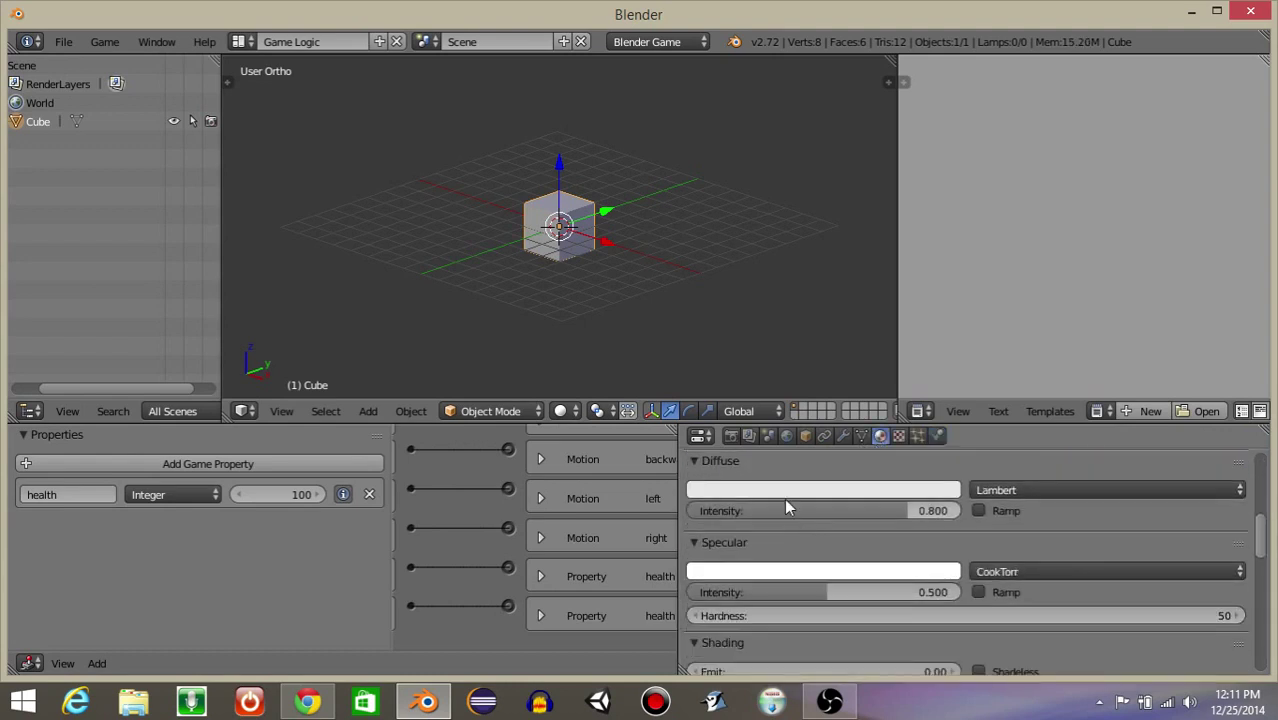
click(785, 490)
click(832, 285)
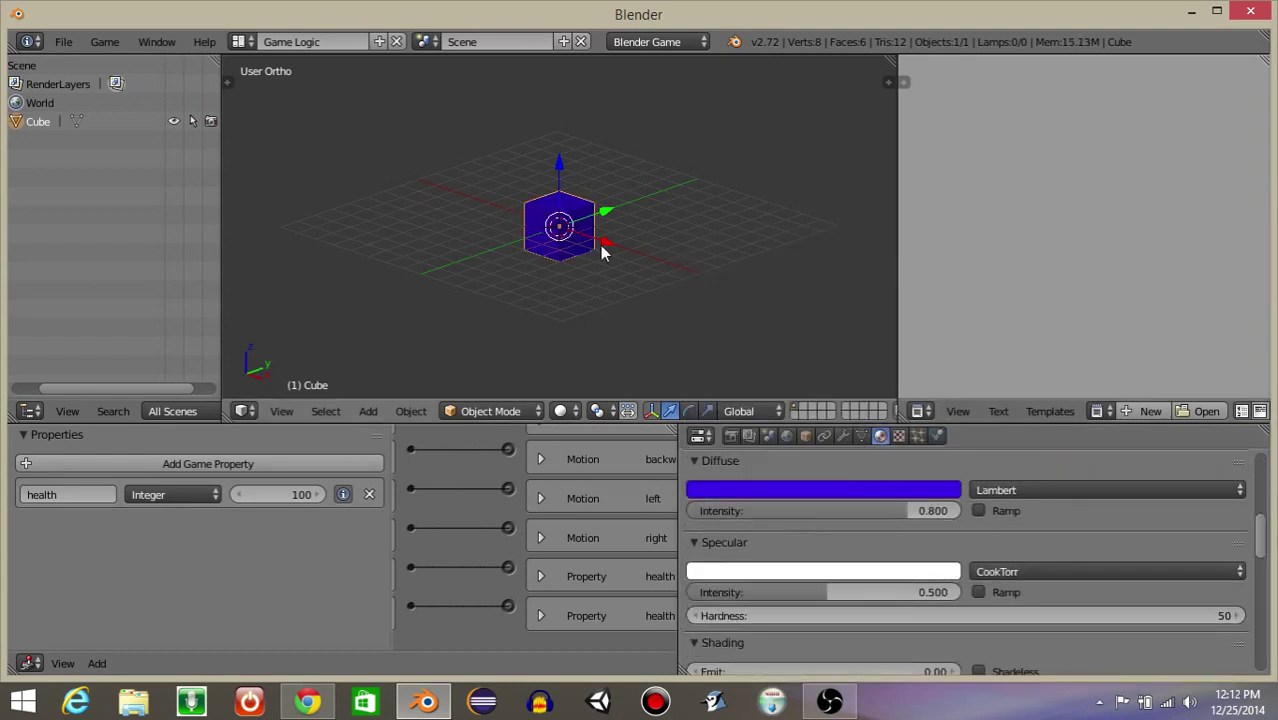
- Move the cube straight up along the Z axis so it sits above the grid
key(g)
key(z)
click(574, 122)
middle_drag(565, 265, 553, 220)
scroll(577, 268, up, 4)
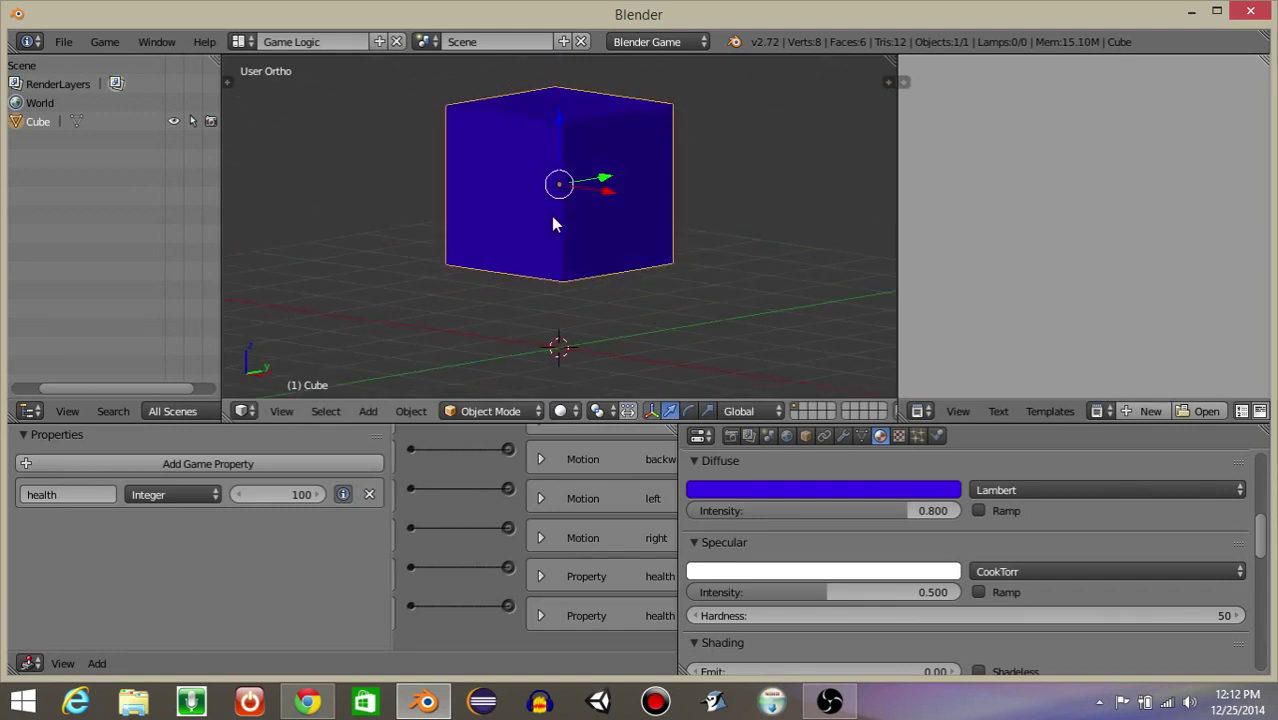
scroll(625, 300, down, 5)
middle_drag(623, 245, 618, 291)
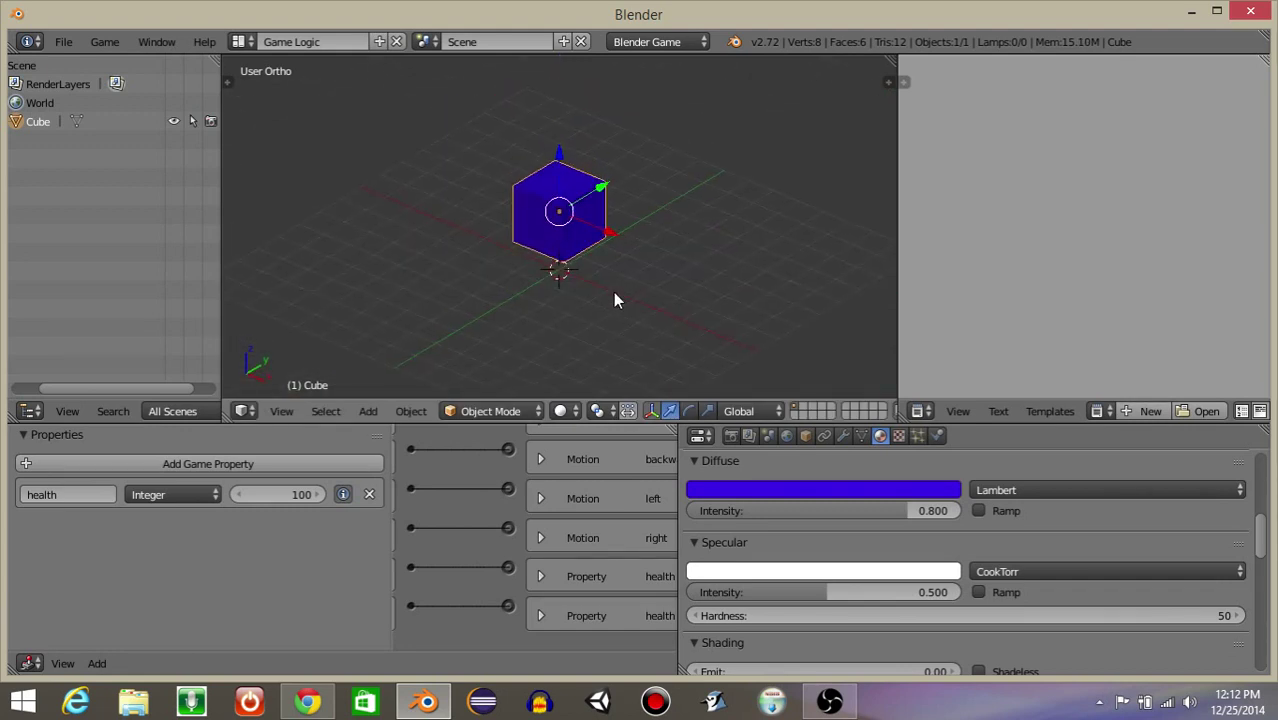
- Add a plane at the origin below the cube and scale it by 10, then again by 2
key(space)
text(add pla)
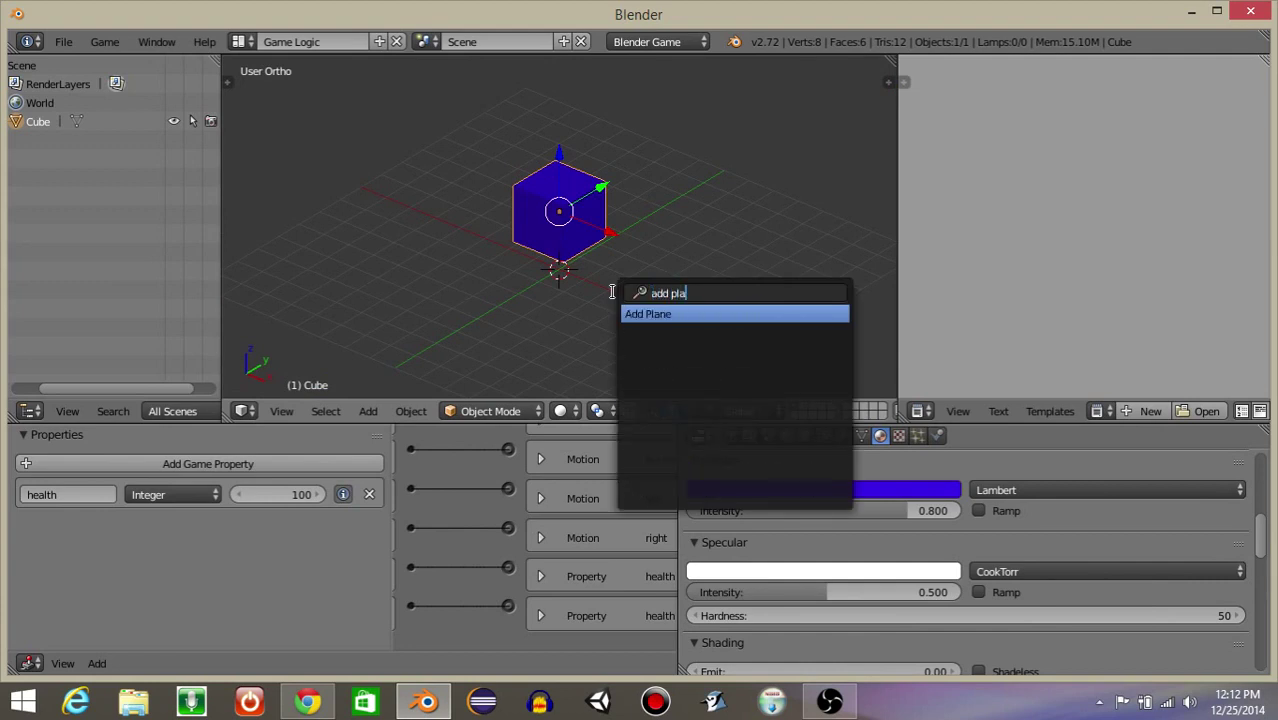
text(ne)
click(659, 314)
scroll(519, 221, down, 2)
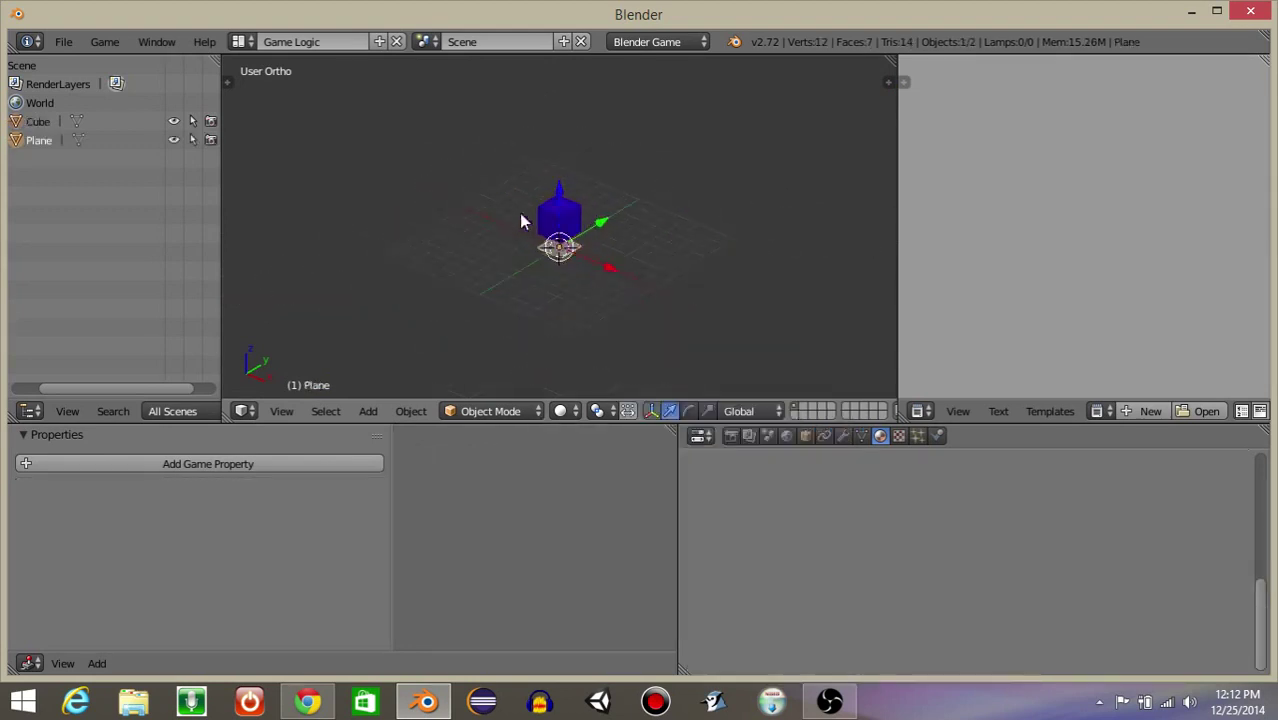
text(s)
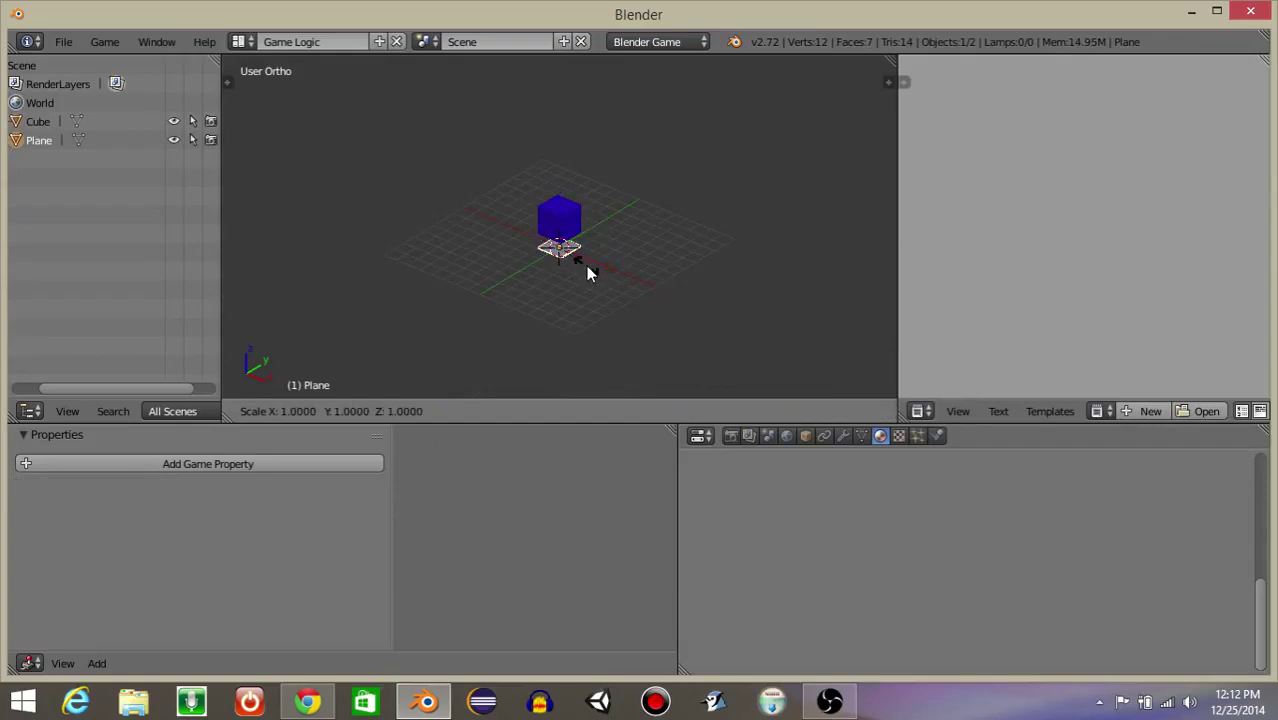
text(10)
key(Return)
text(s2)
key(Return)
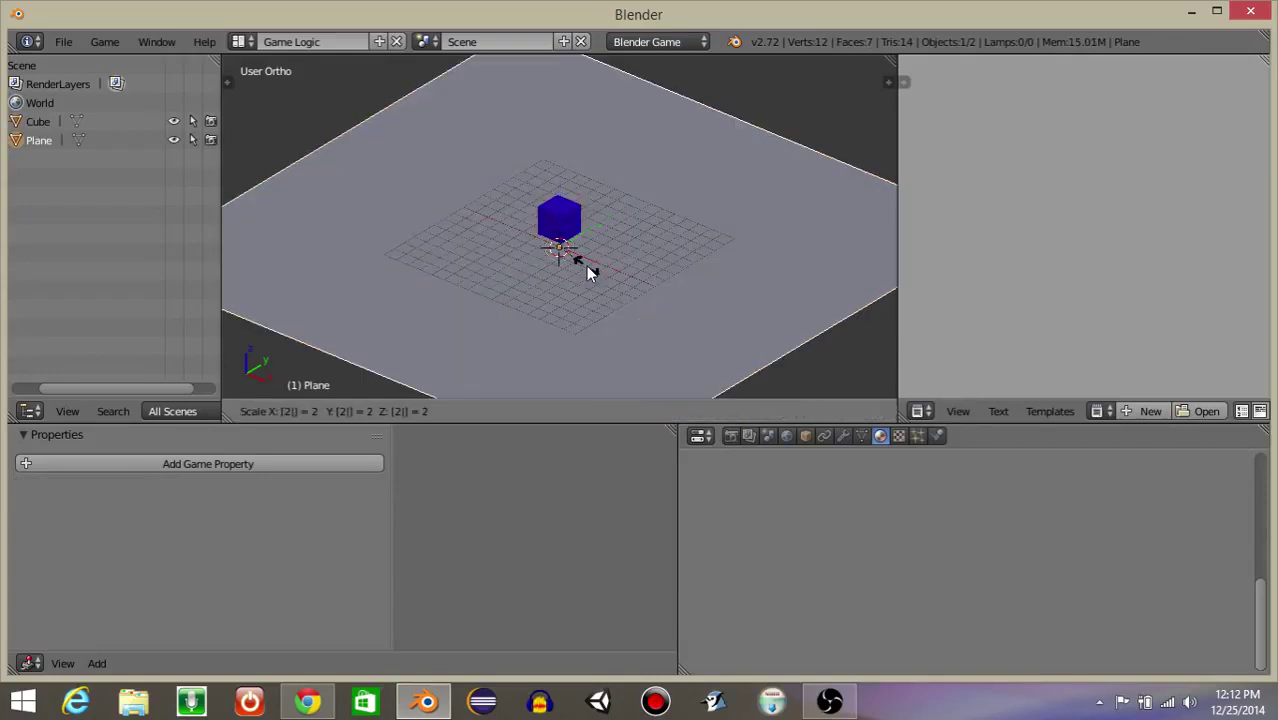
- Rename the plane object as floor
click(805, 437)
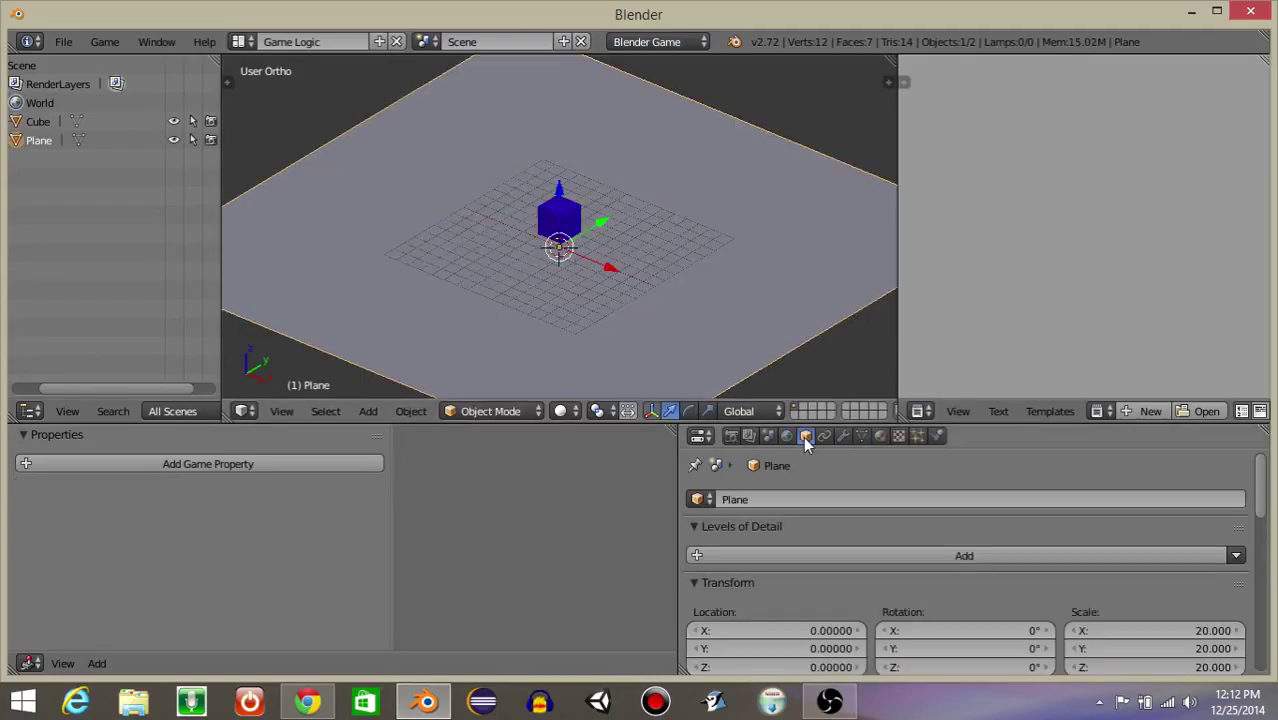
click(796, 497)
text(floor)
key(Return)
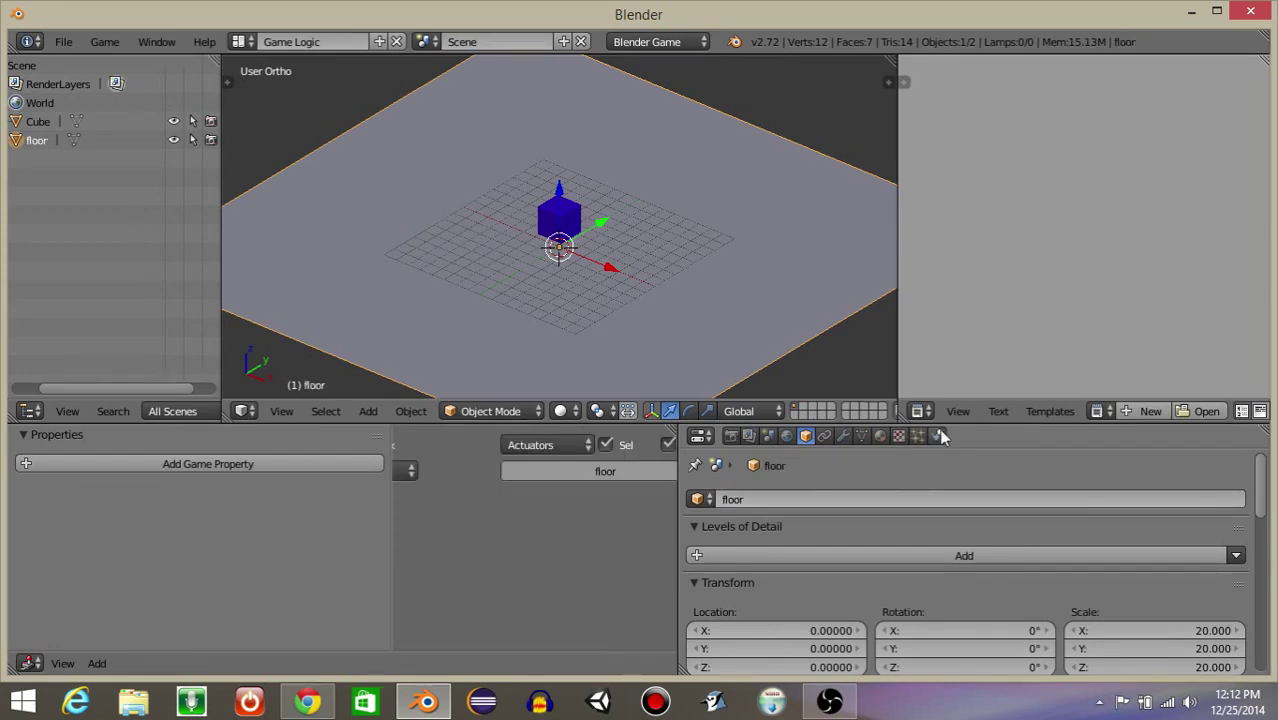
- Create a material named floorMaterial on the floor and set its diffuse colour to green (R 0.016, G 0.800, B 0.000)
click(883, 441)
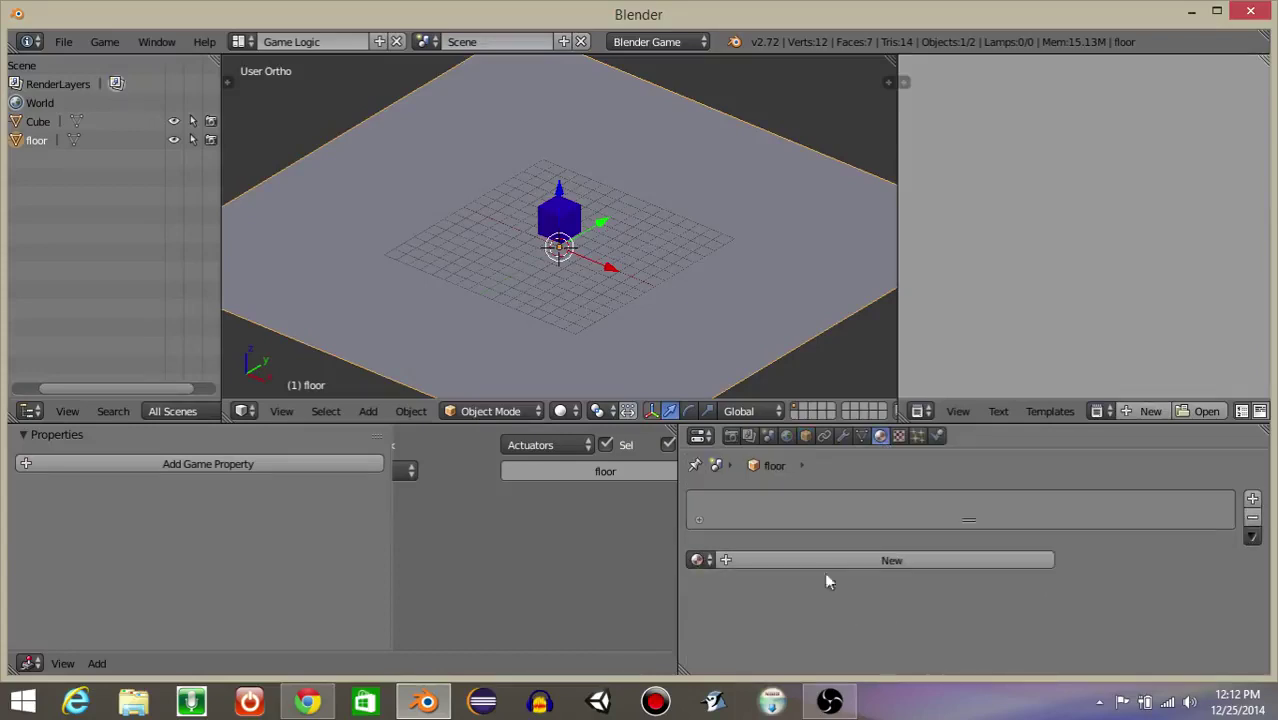
click(819, 561)
click(776, 522)
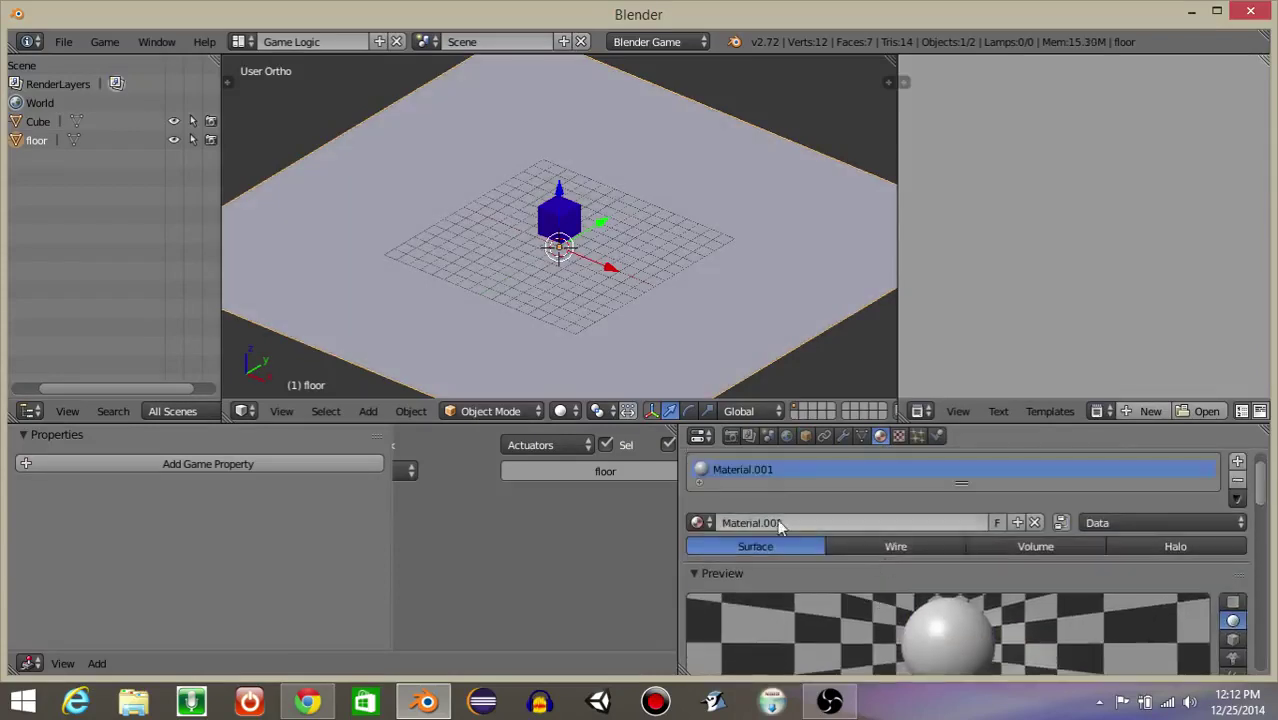
key(BackSpace)
text(floorMaterial)
key(Return)
scroll(777, 518, down, 4)
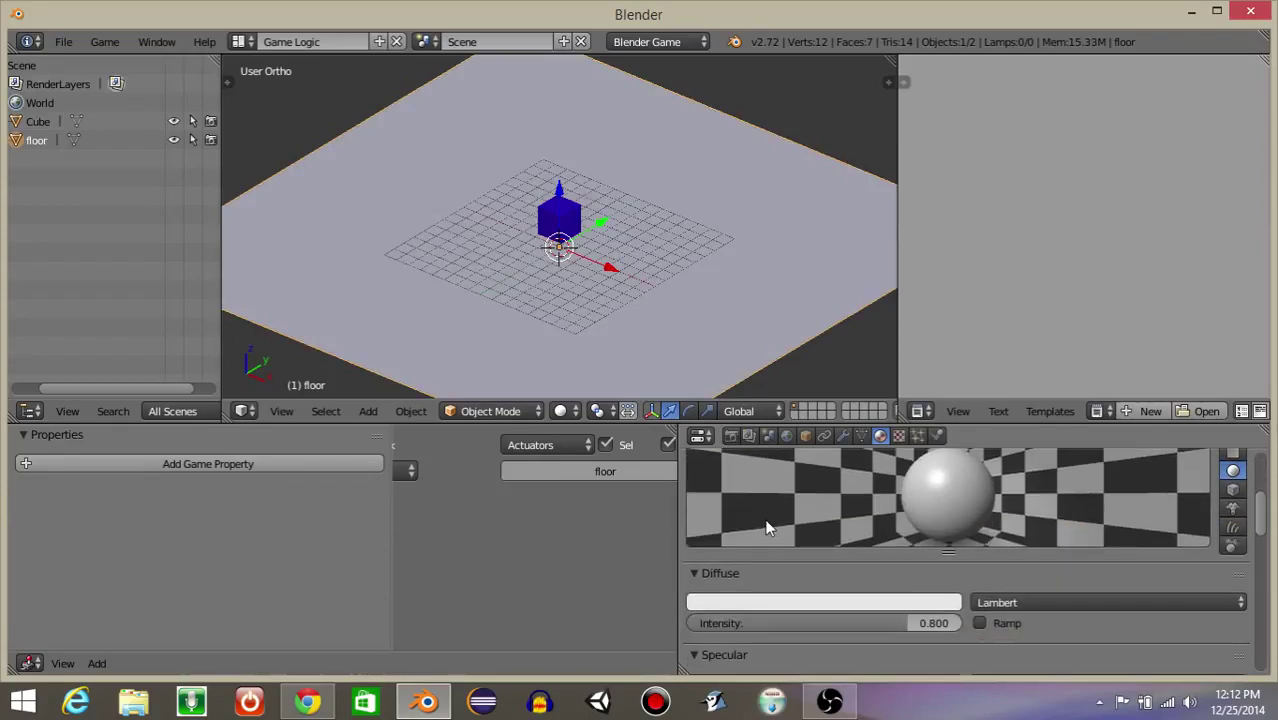
click(759, 604)
click(702, 394)
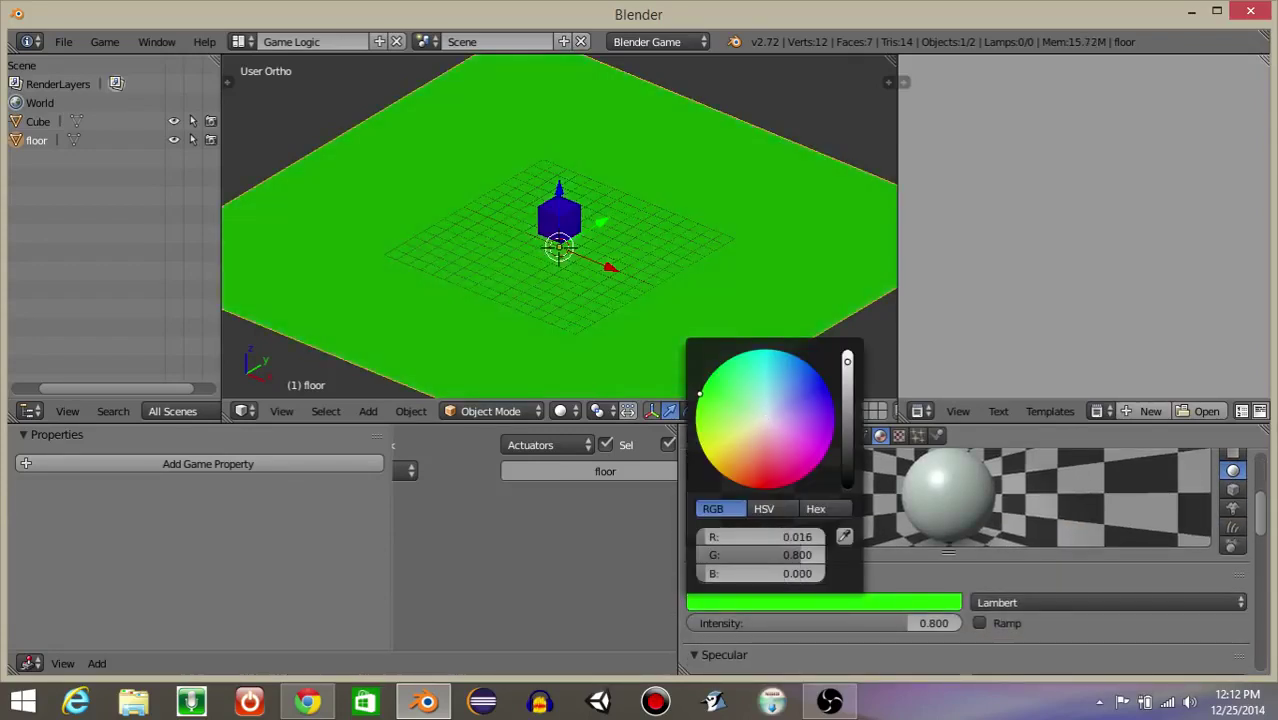
- Run the game from the top view and test moving the cube left across the floor
scroll(518, 263, down, 2)
key(KP_7)
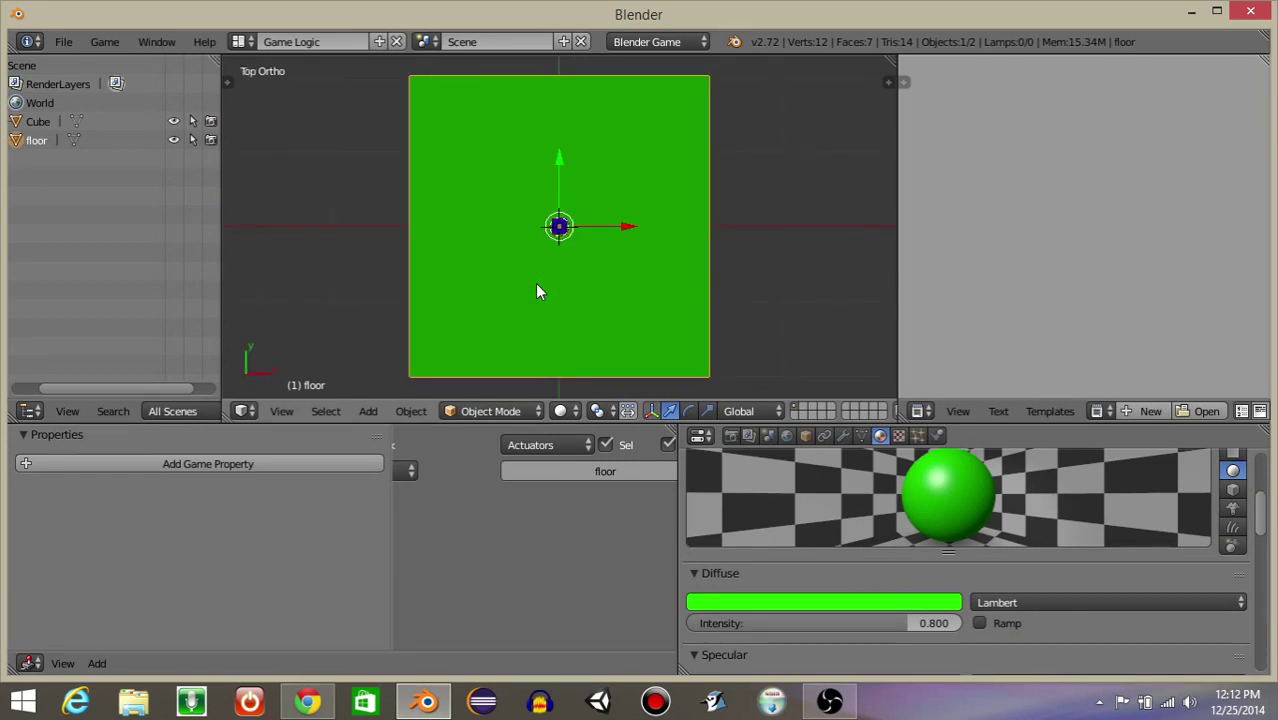
key(p)
key(Left)
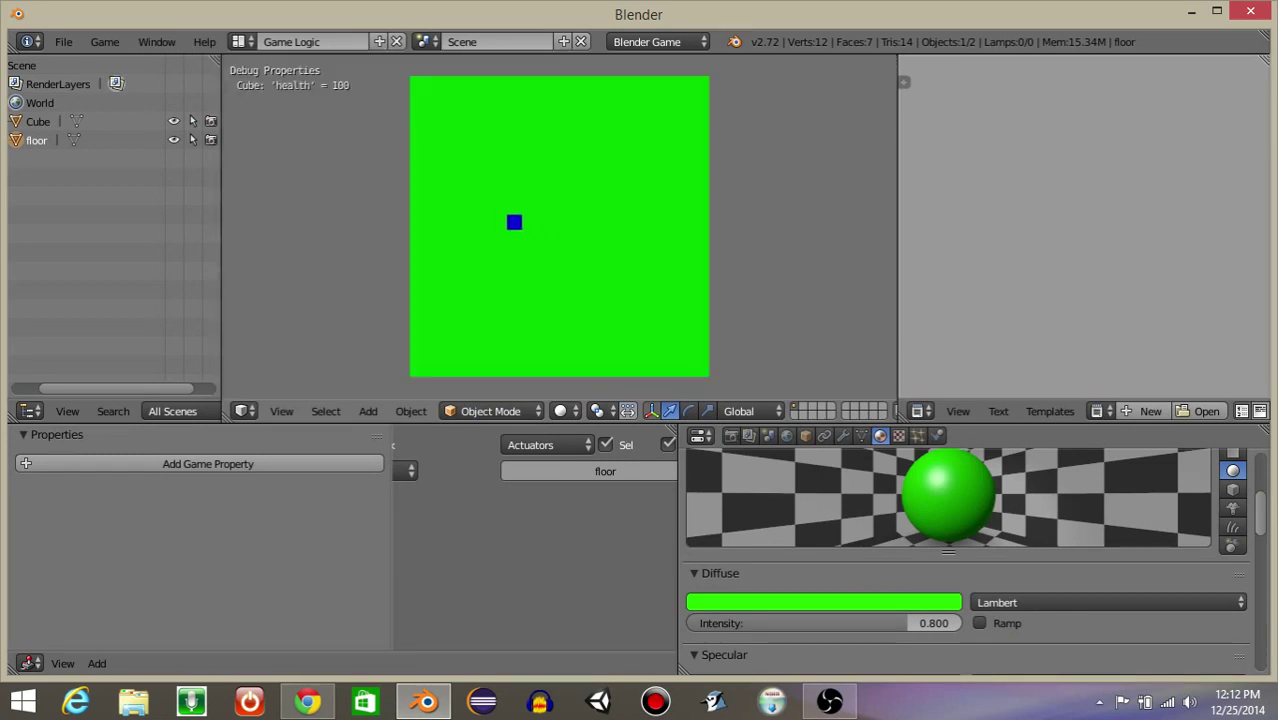
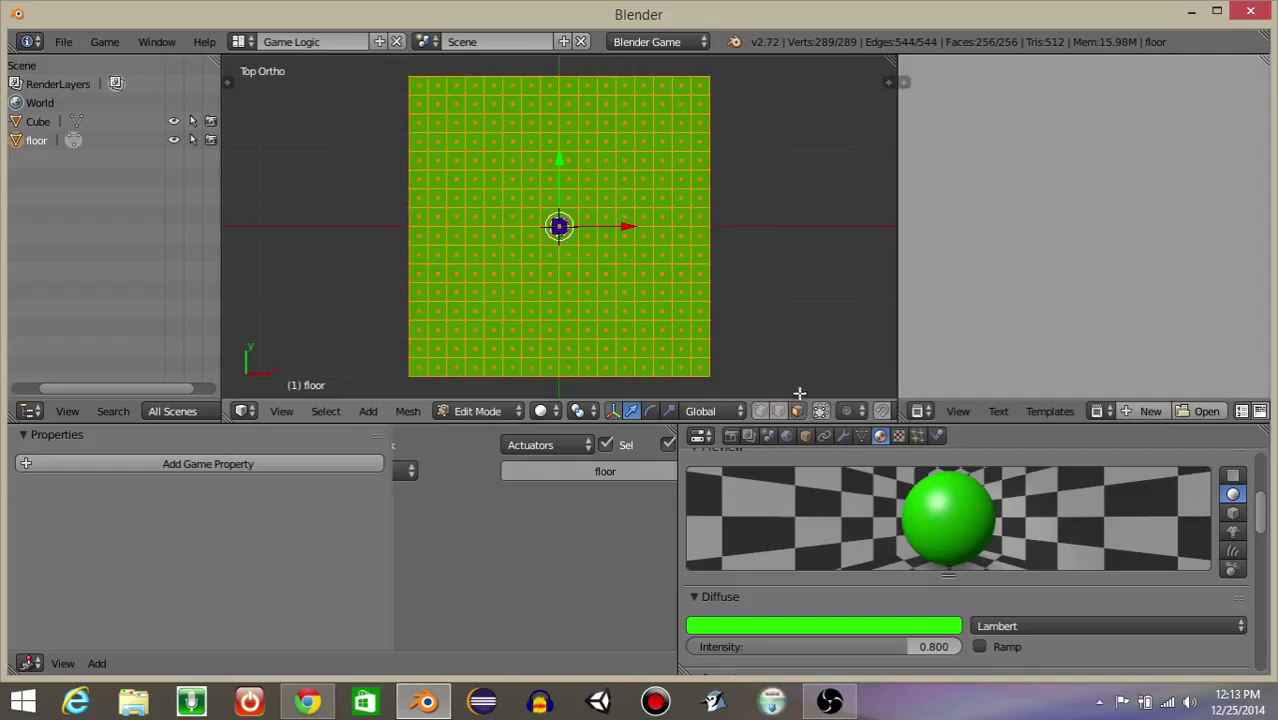
- Clear the selection on the subdivided floor and select the ring of faces along all four outer edges
key(a)
scroll(464, 110, down, 1)
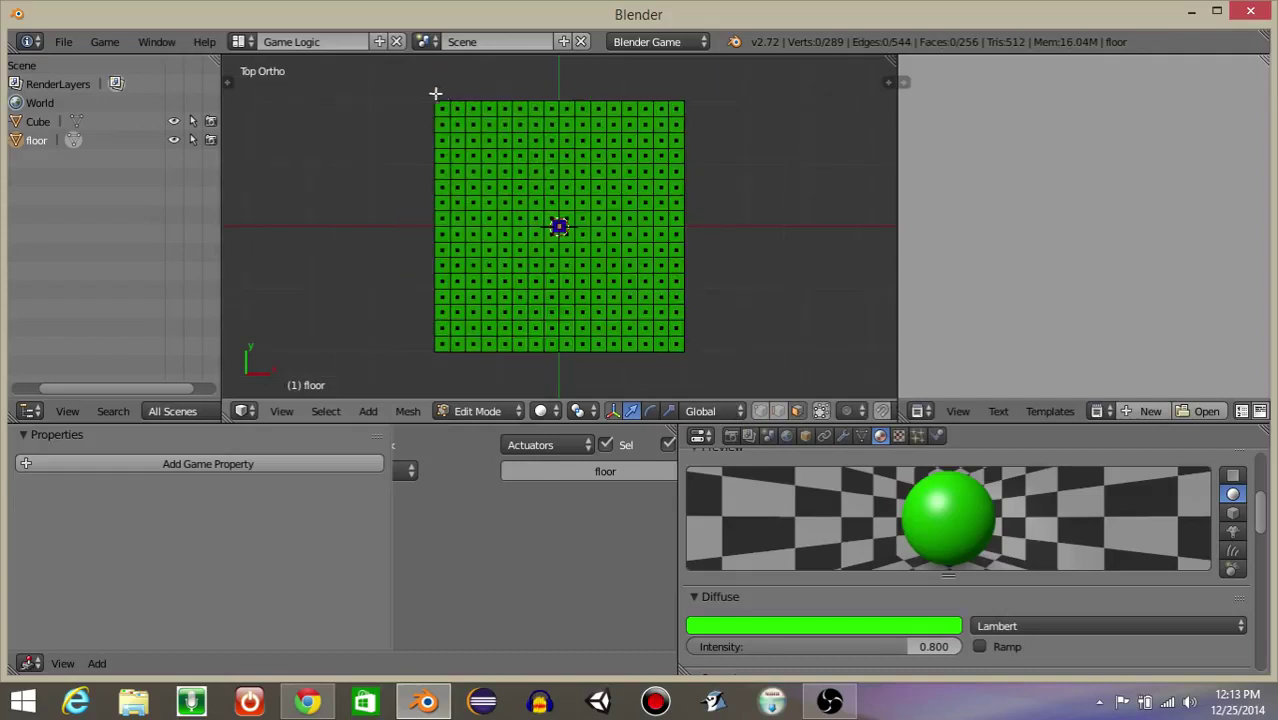
drag(420, 84, 720, 405)
key(b)
drag(688, 95, 736, 380)
key(b)
drag(408, 88, 736, 121)
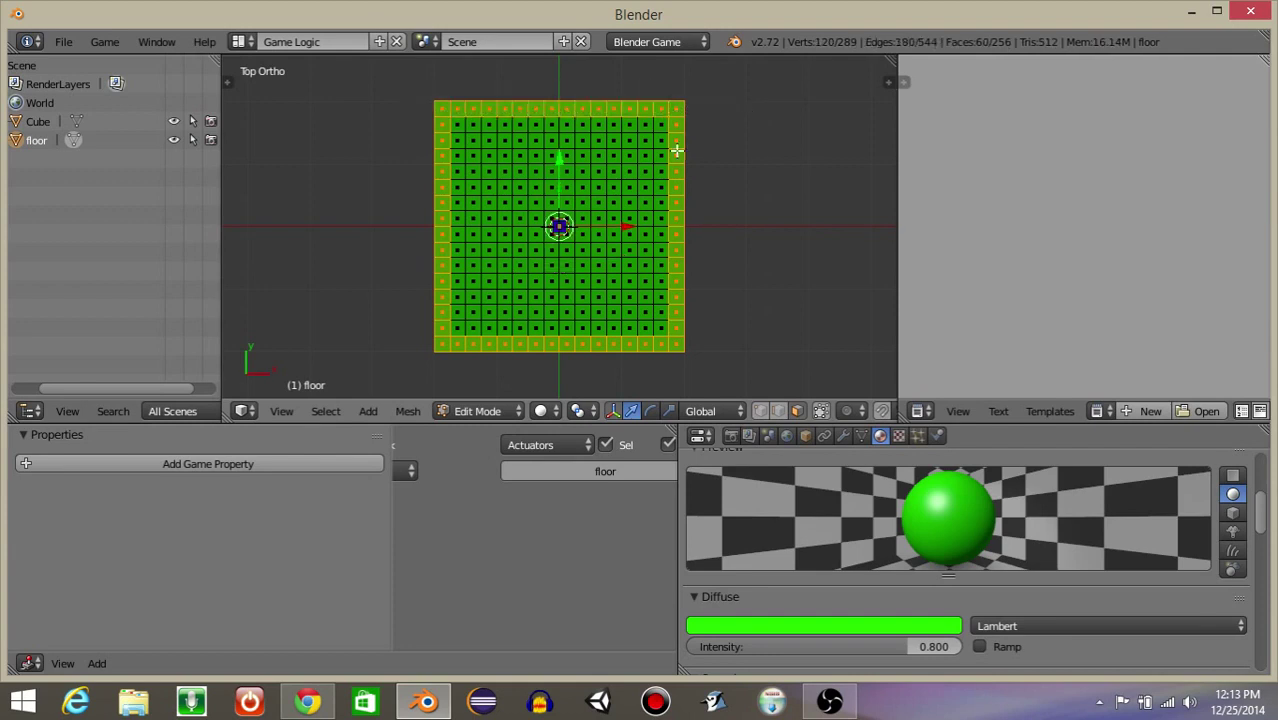
- Add three interior strips to the face selection: a vertical one on each side of the cube and a horizontal one just below it
scroll(562, 194, up, 2)
scroll(399, 180, down, 1)
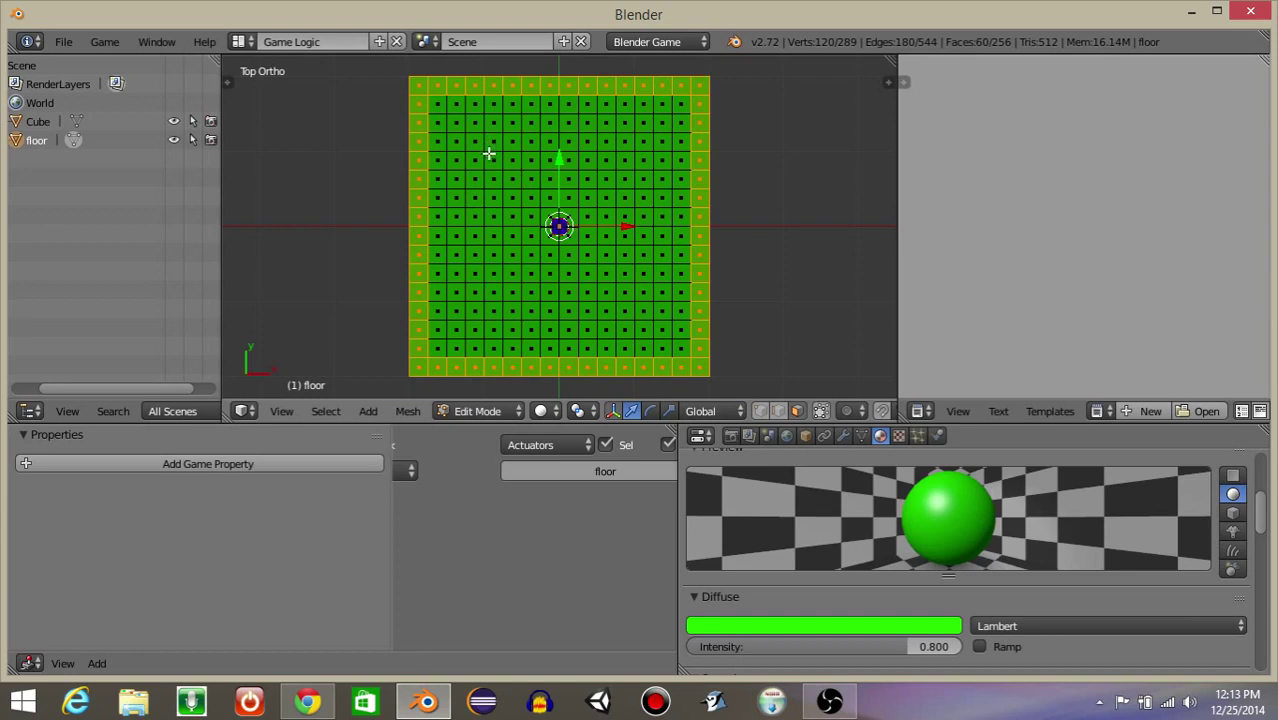
key(b)
drag(489, 153, 498, 291)
key(b)
drag(631, 252, 546, 258)
key(b)
drag(586, 152, 600, 268)
middle_drag(619, 241, 577, 275)
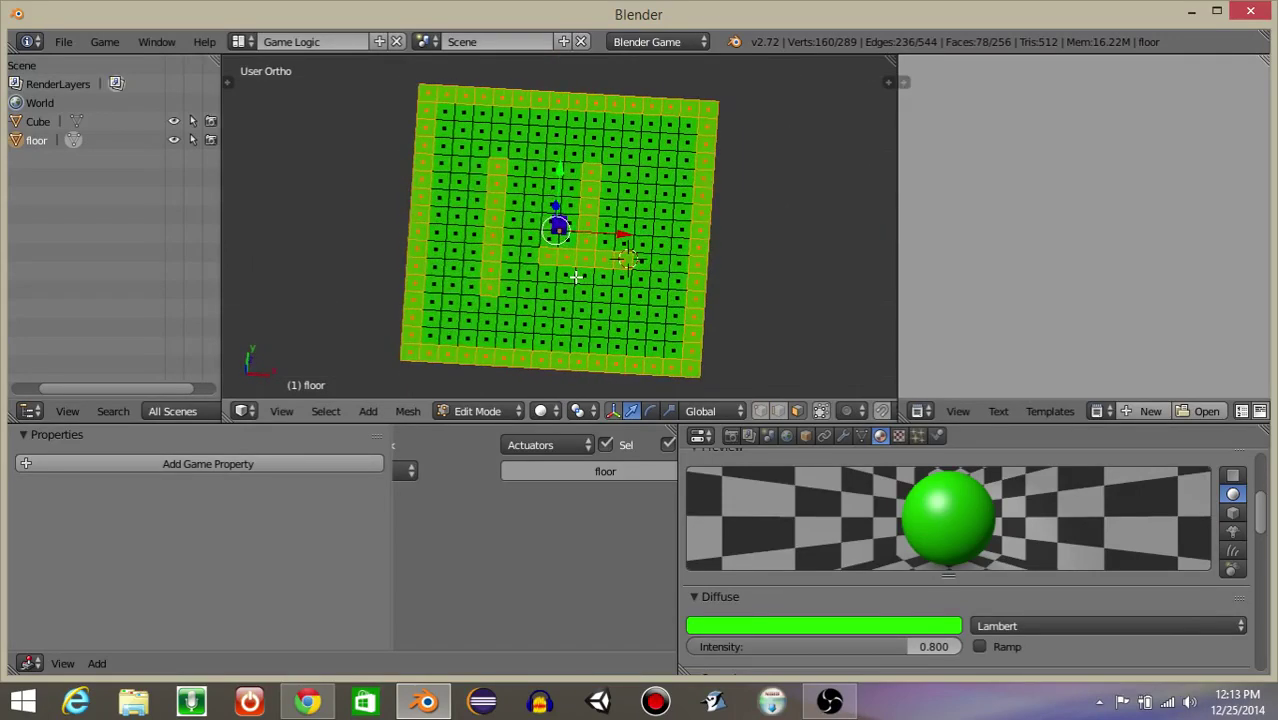
- Add a vertical three-face strip rising from the floor's lower edge, right of the centre, to the face selection
key(KP_7)
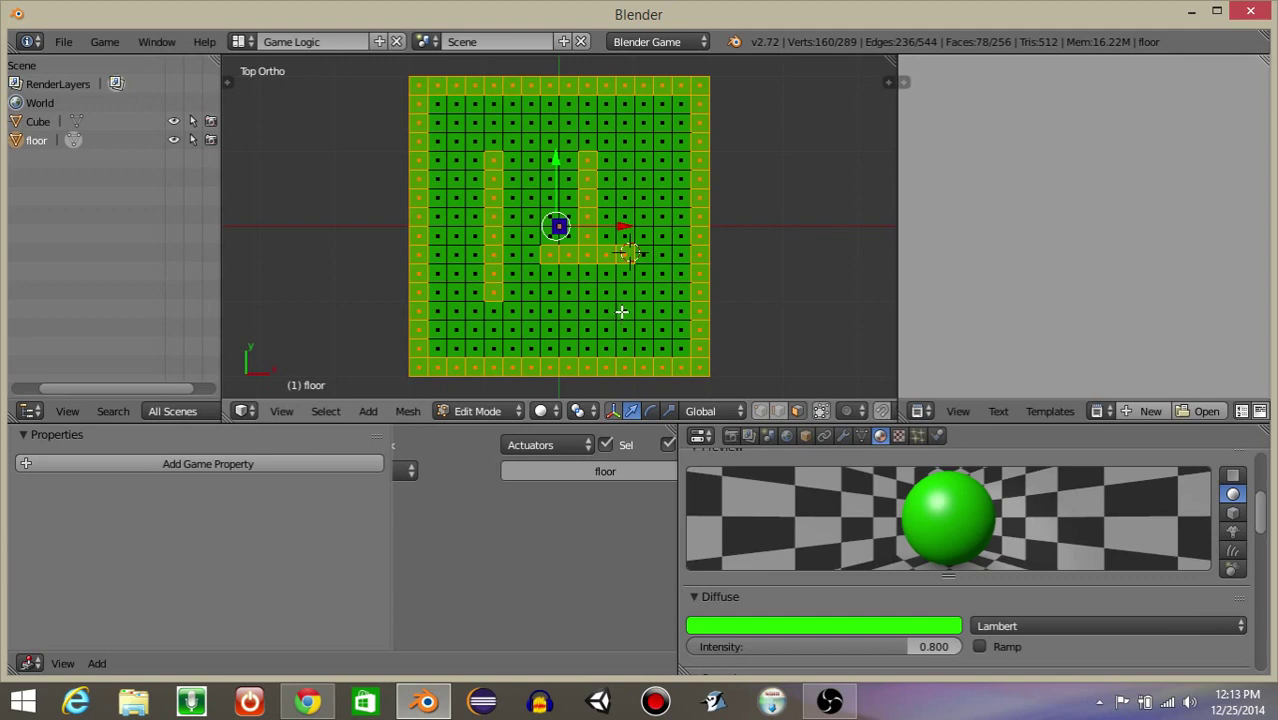
key(b)
drag(622, 307, 624, 370)
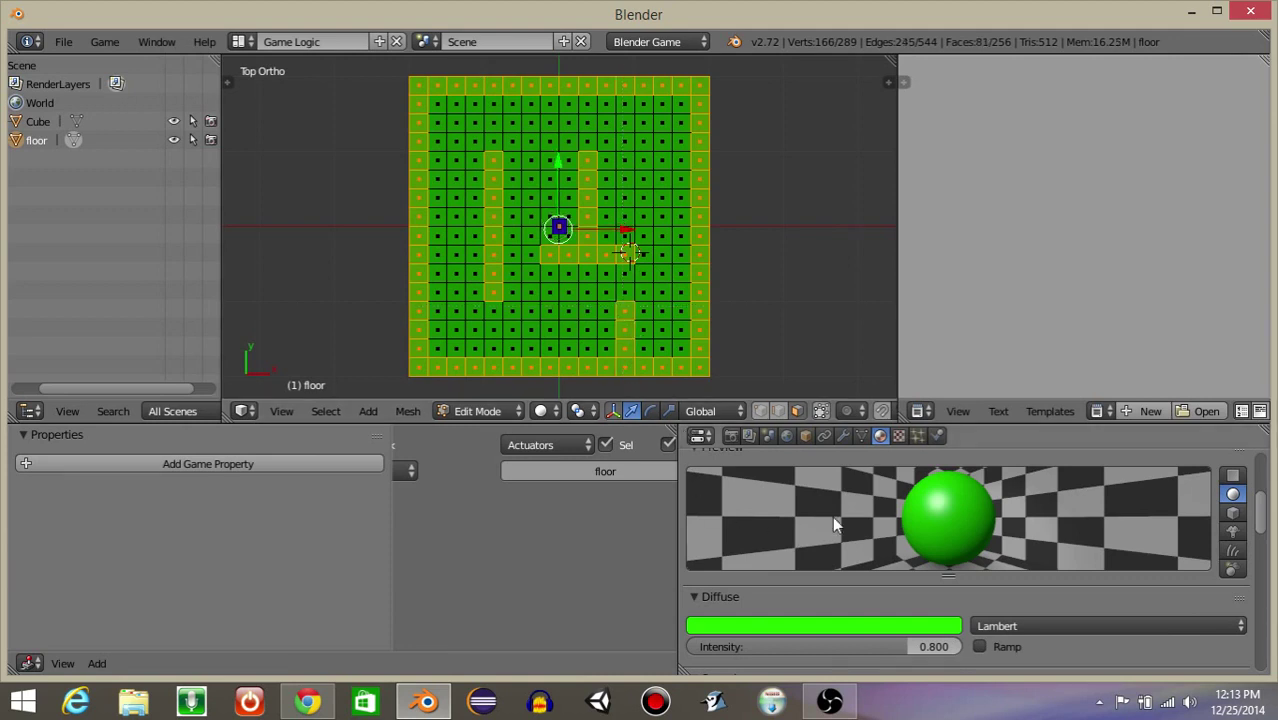
- Create a second material on the floor with a blue diffuse colour and assign it to the selected faces
scroll(832, 516, up, 5)
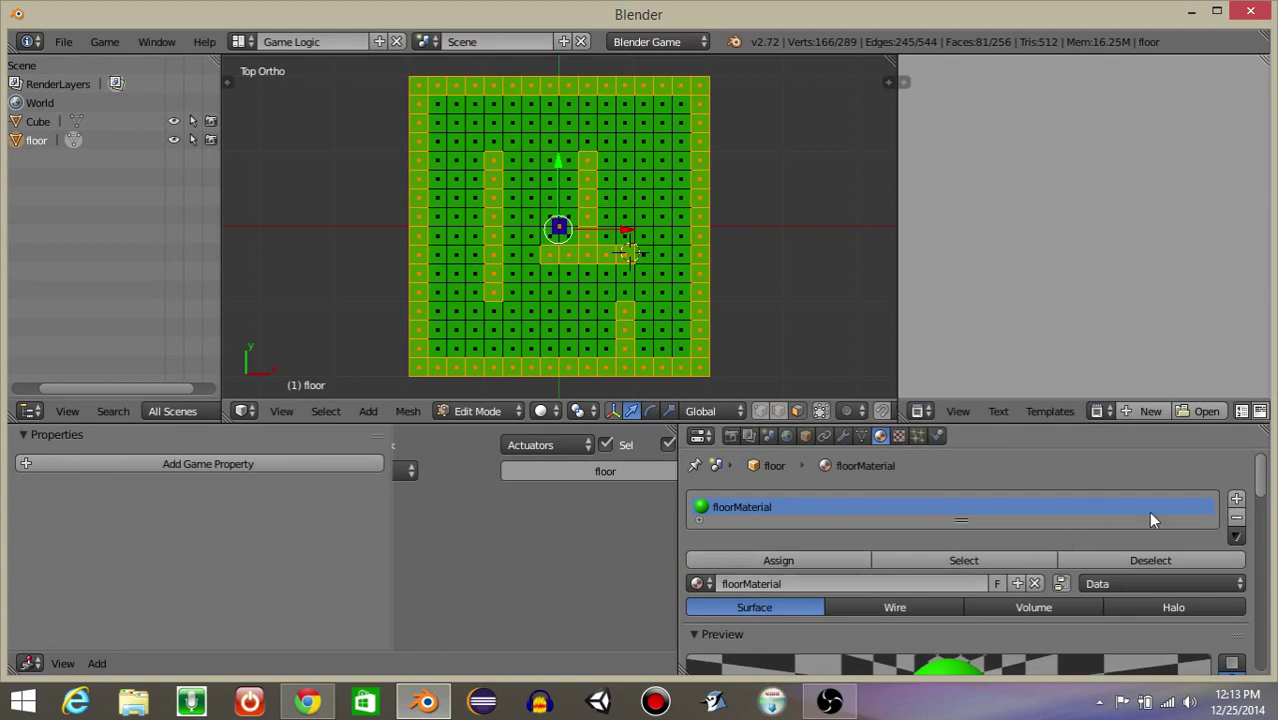
click(1236, 498)
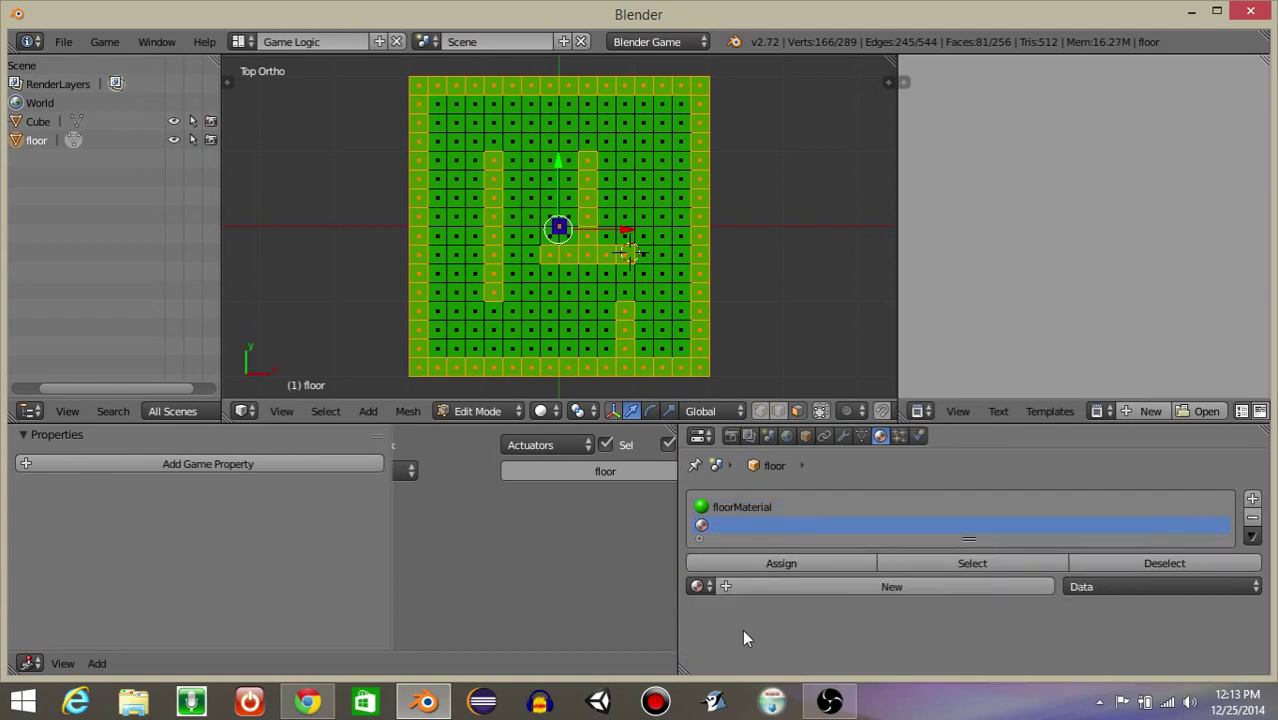
click(788, 586)
scroll(826, 608, down, 4)
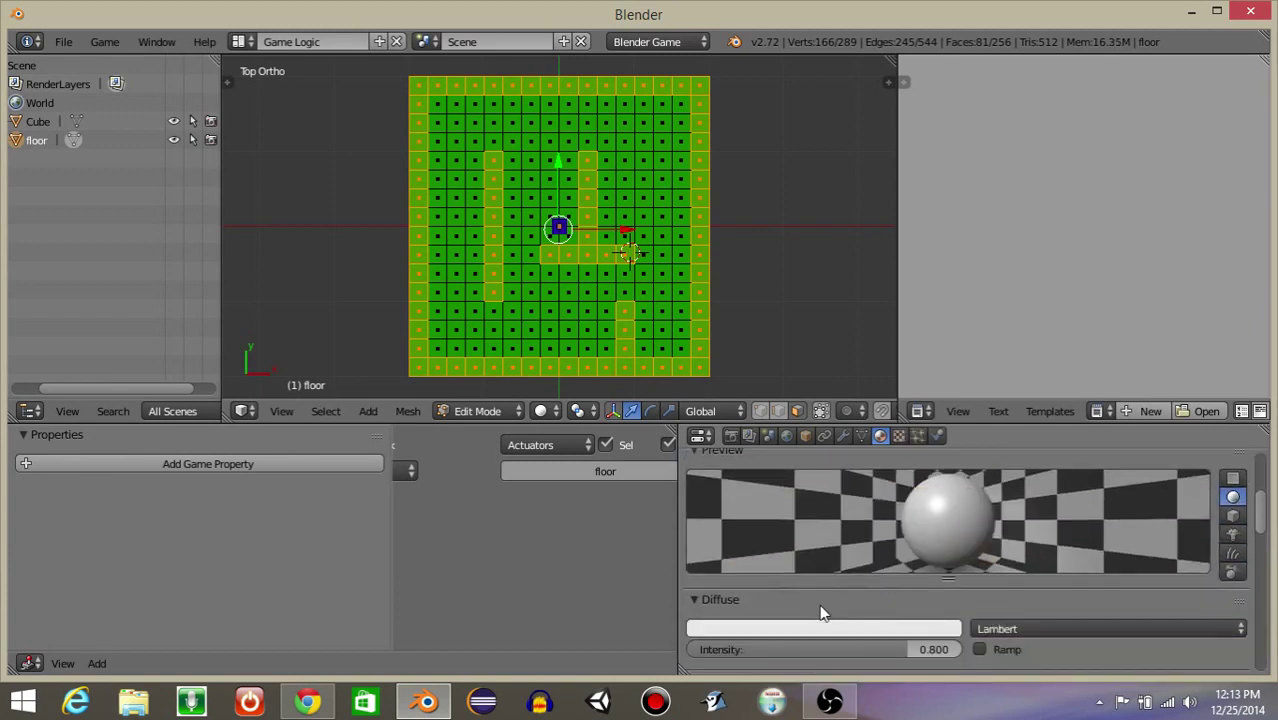
click(813, 628)
mouse_move(758, 441)
mouse_down()
mouse_move(785, 450)
mouse_move(822, 405)
mouse_up()
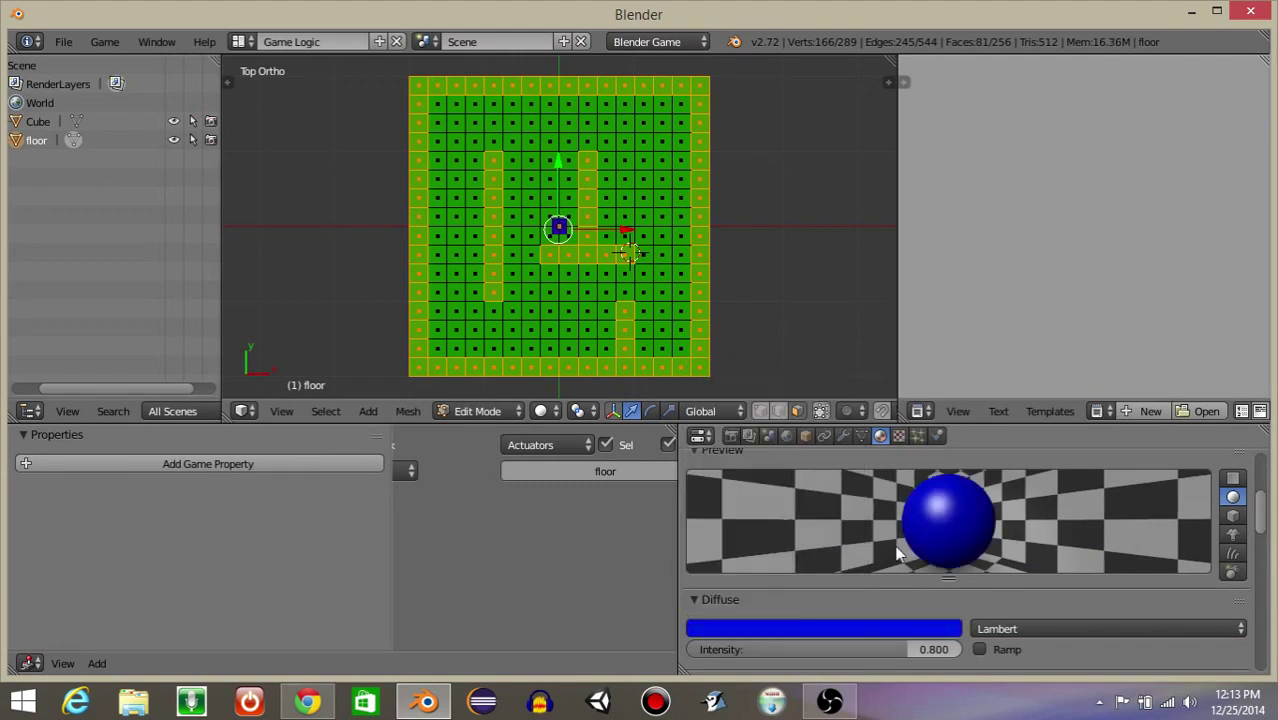
scroll(895, 542, up, 4)
click(758, 563)
- Extrude the selected border and strip faces upward into walls and return to Object Mode
middle_drag(578, 326, 506, 245)
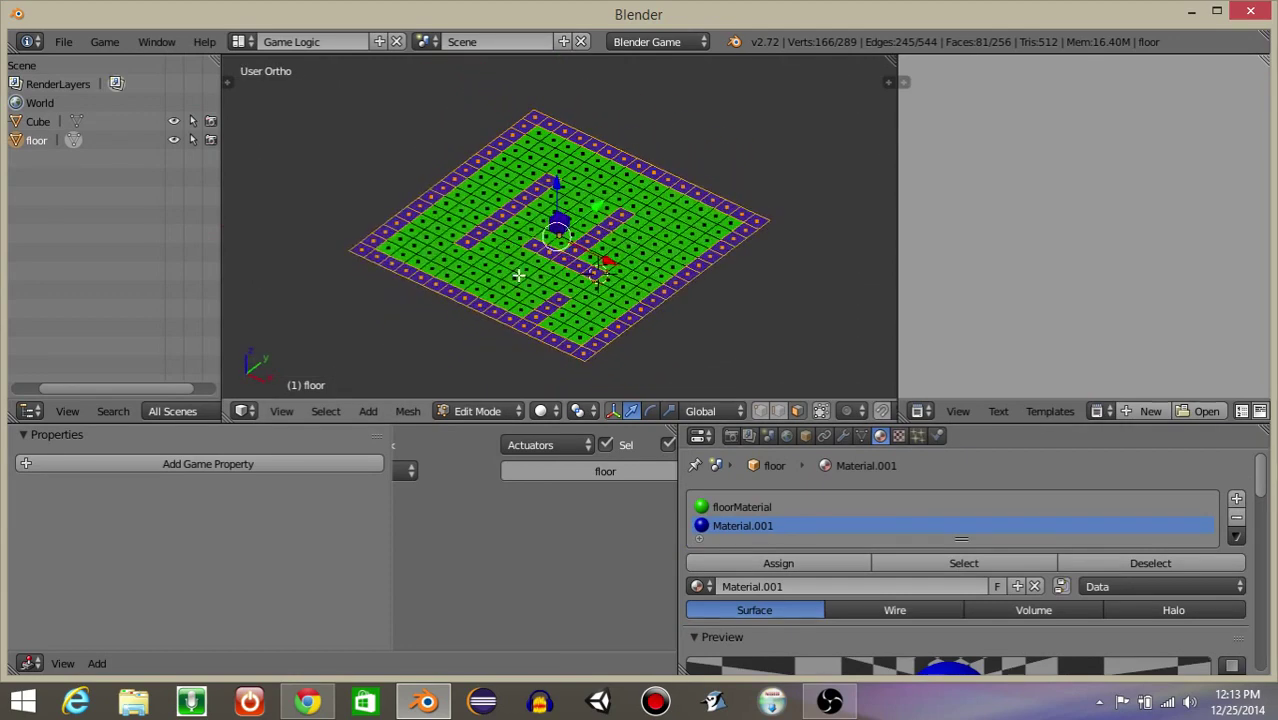
key(e)
click(523, 218)
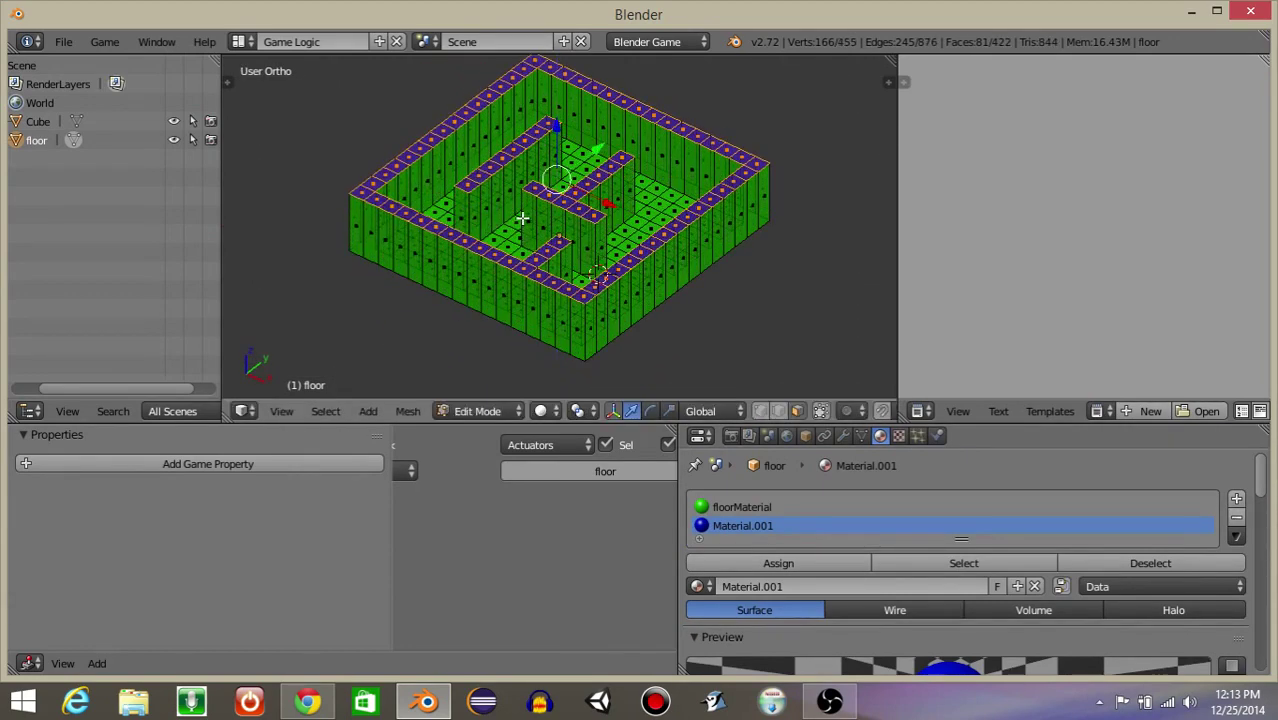
key(KP_7)
key(KP_7)
key(Tab)
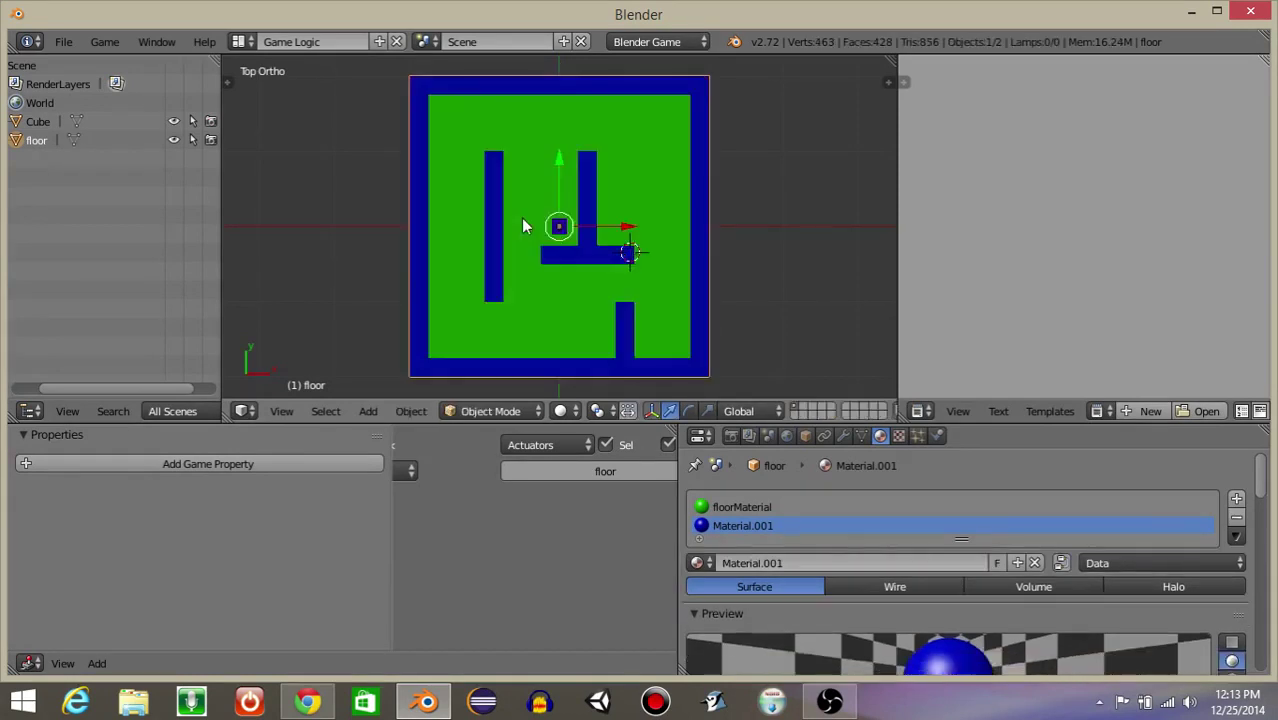
- Run the game from the top view and test moving the cube in all directions around the walls
key(p)
key(Up)
key(Left)
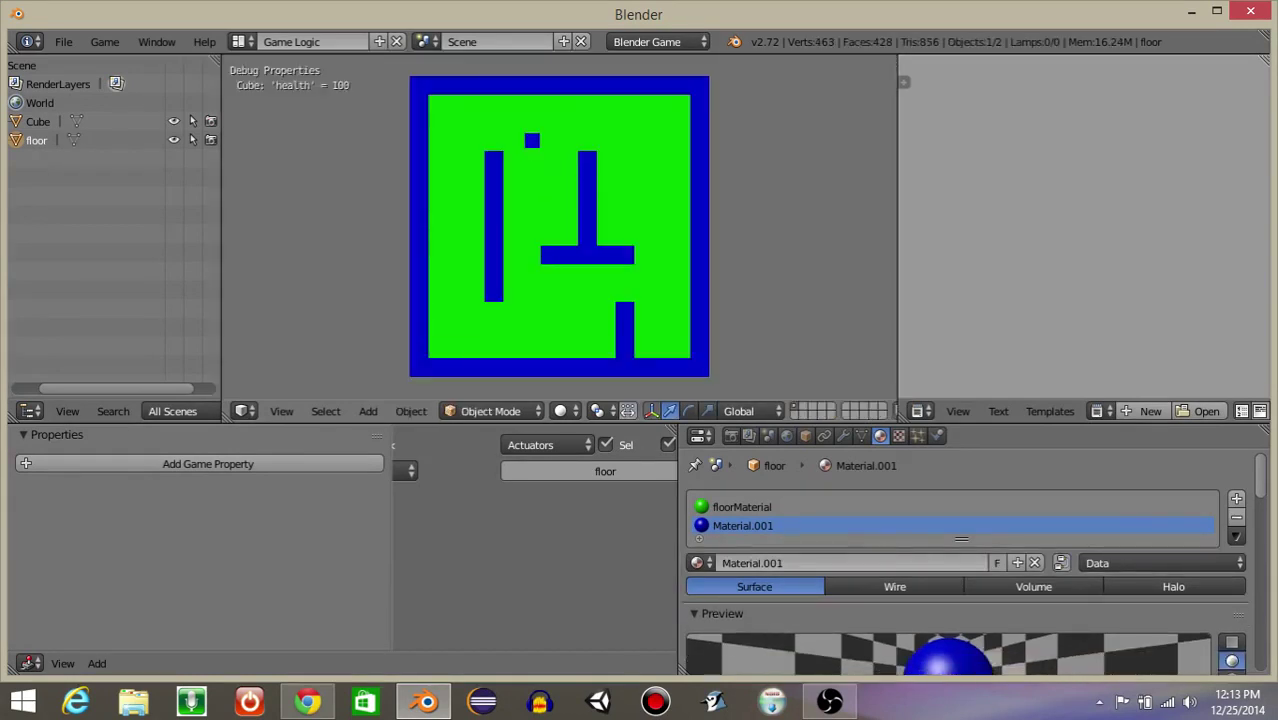
key(Left)
key(Down)
key(Left)
key(Down)
key(Right)
key(Down)
key(Left)
key(Down)
key(Right)
key(Up)
key(Right)
key(Down)
key(Up)
key(Down)
key(Escape)
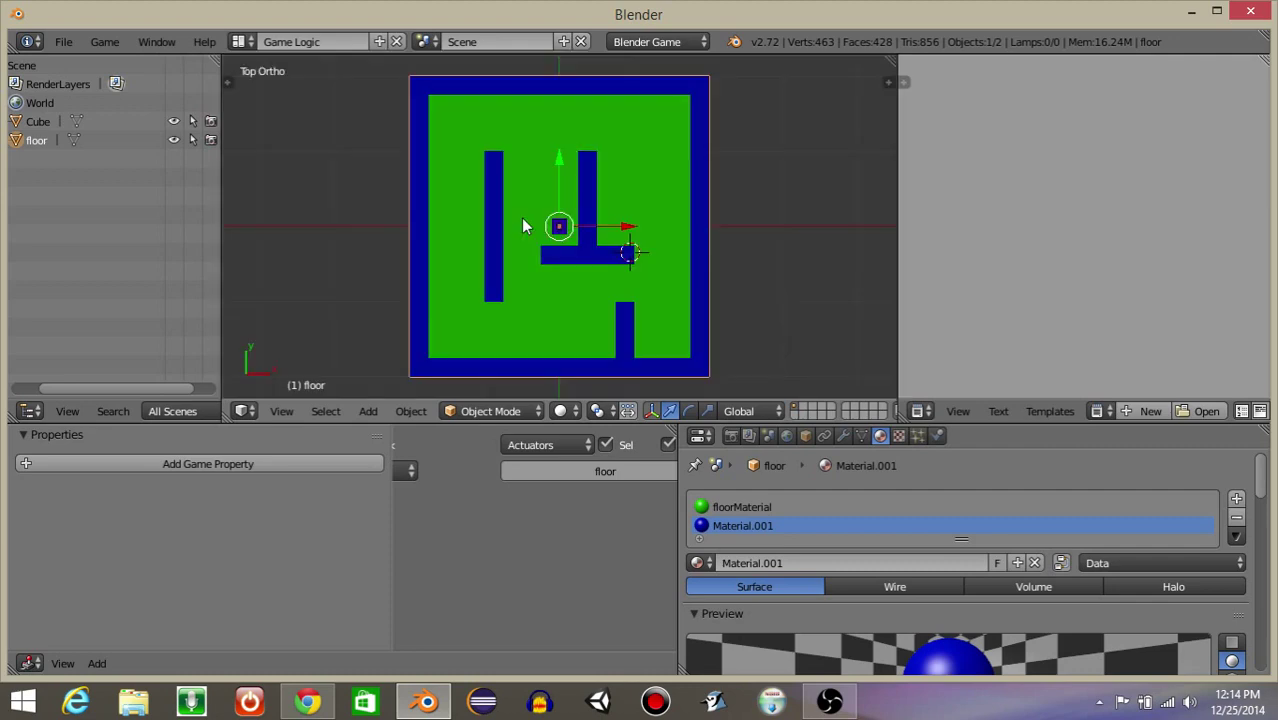
- Select the player cube and snap the 3D cursor to it
middle_drag(509, 236, 711, 207)
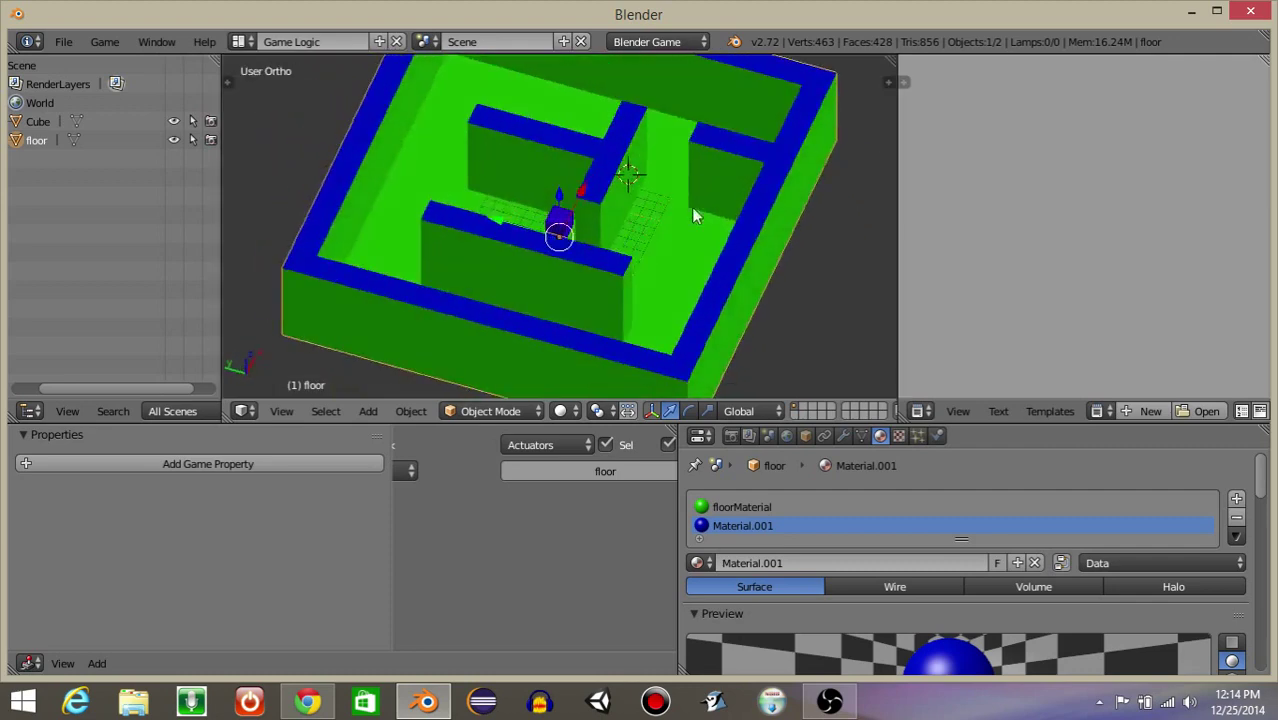
right_click(555, 225)
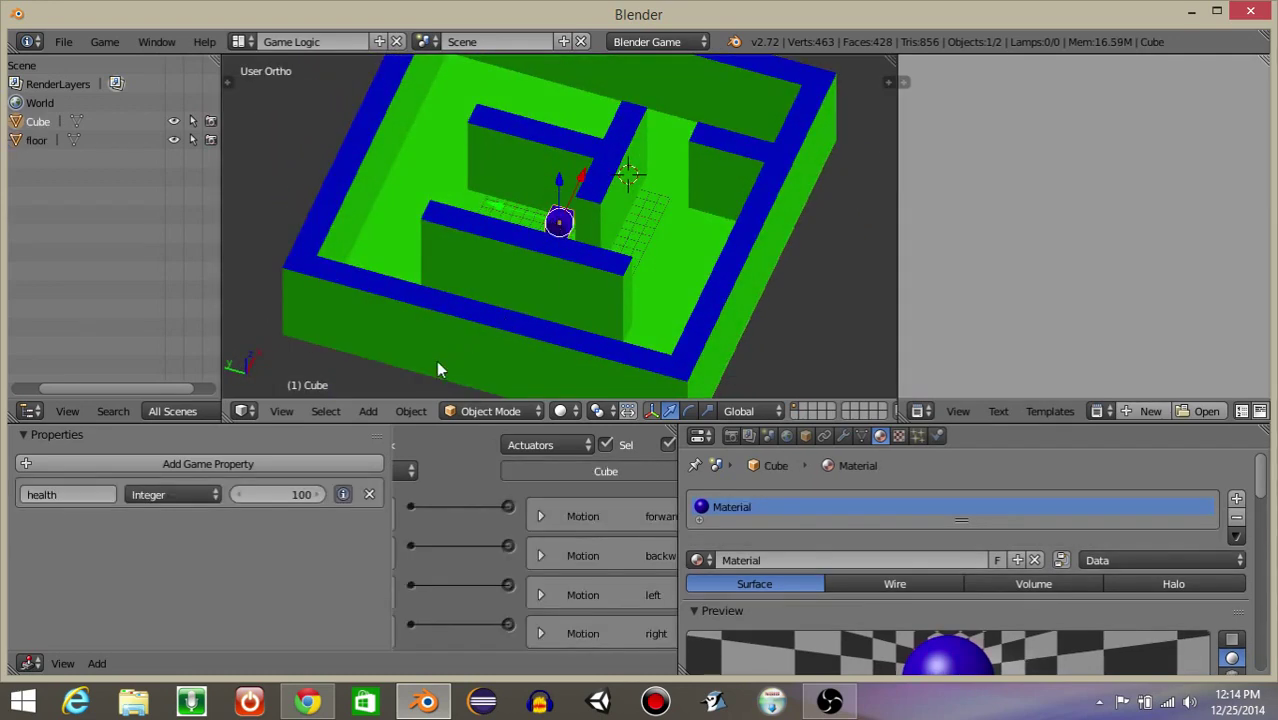
click(398, 412)
mouse_move(436, 249)
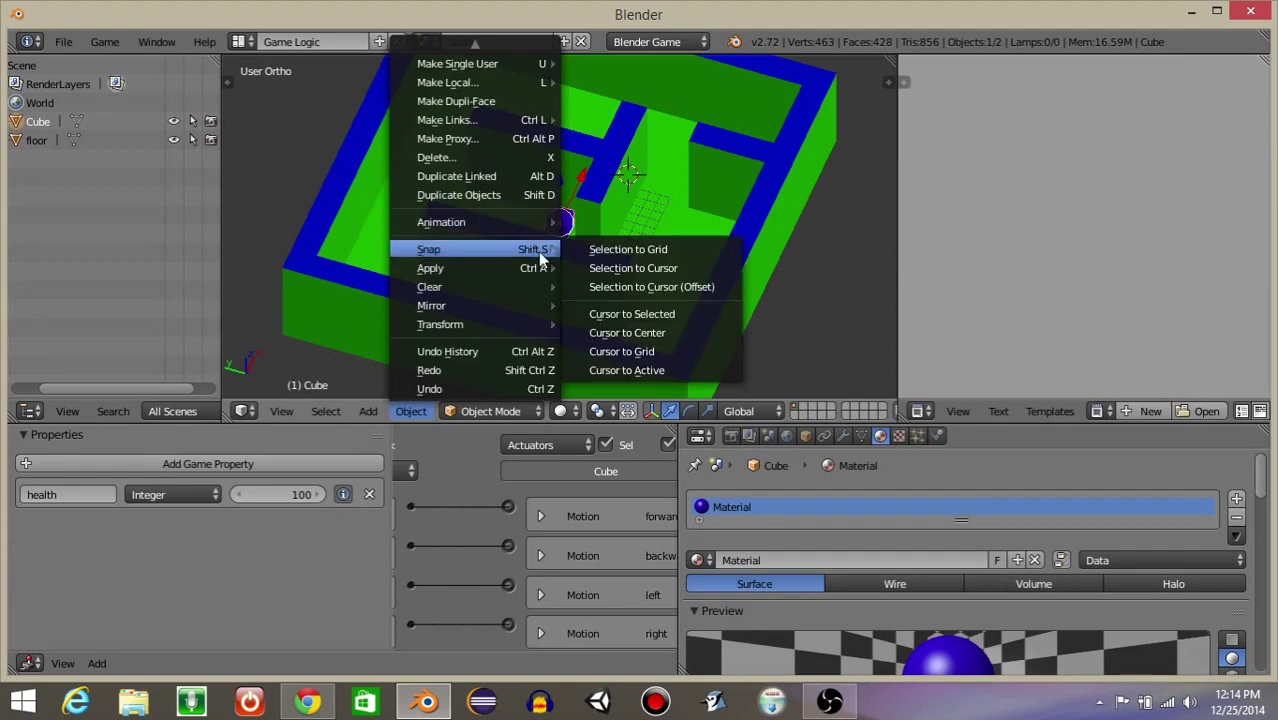
click(632, 314)
- Add a new cube at the 3D cursor and move it away from the player cube to about Y 5.86
middle_drag(632, 314, 635, 222)
key(space)
key(BackSpace)
text(add cu)
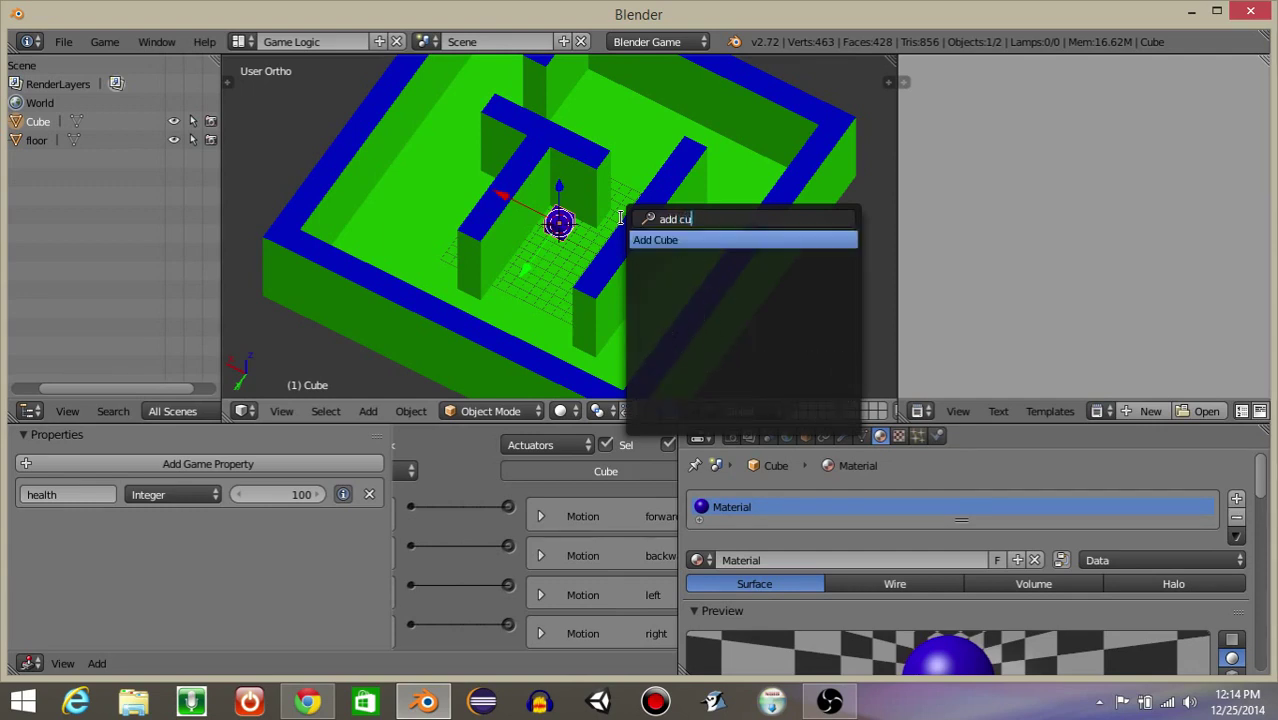
key(Return)
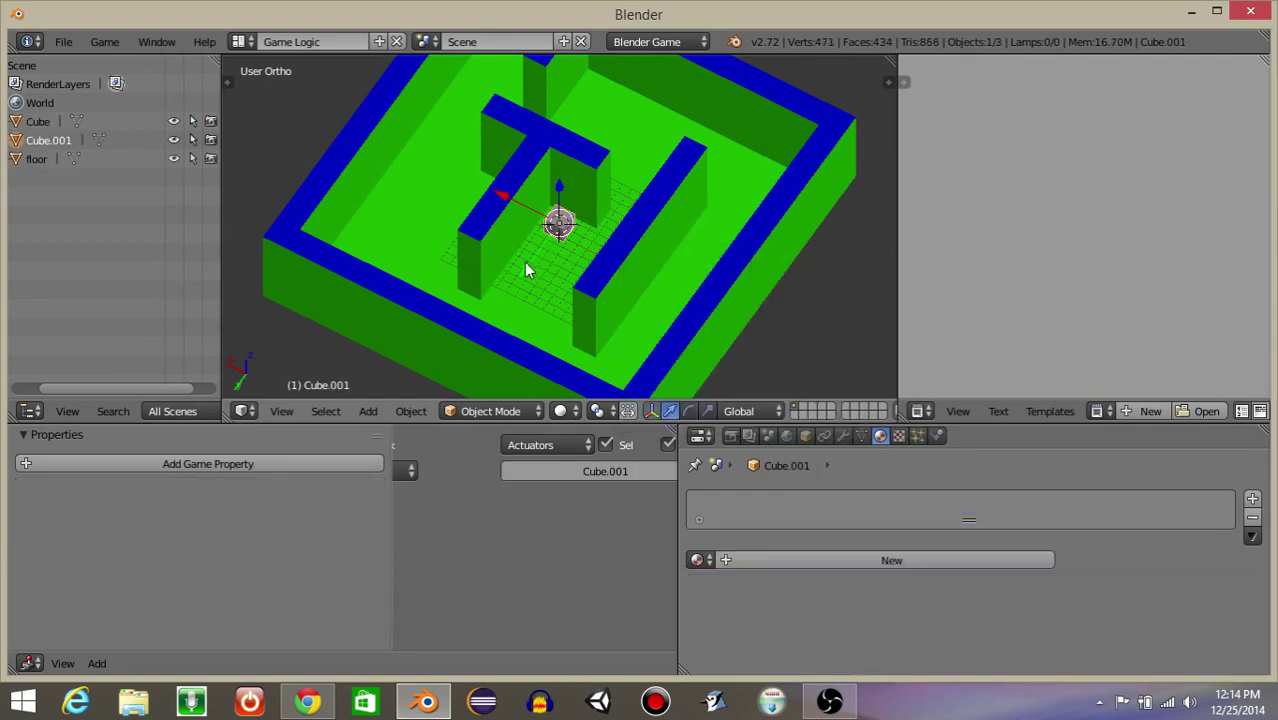
key(g)
click(507, 318)
- Set the new cube's physics type to Character and enable Actor
click(937, 436)
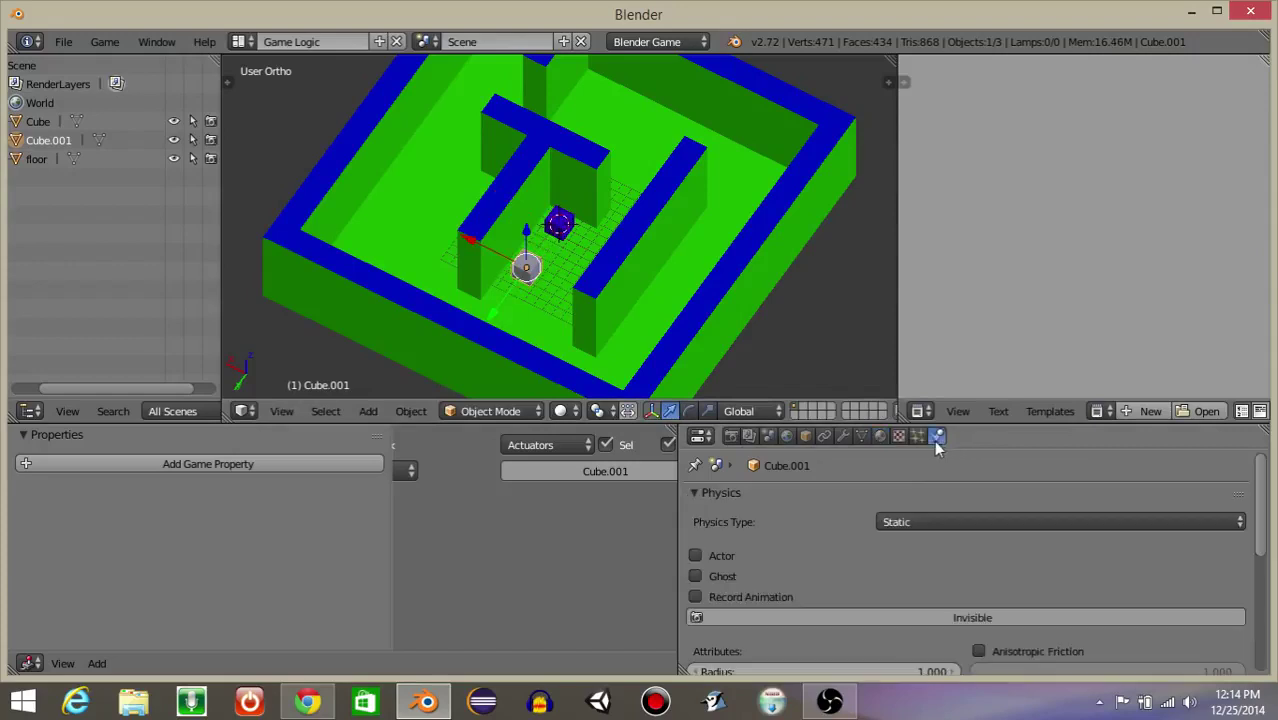
click(935, 523)
click(904, 336)
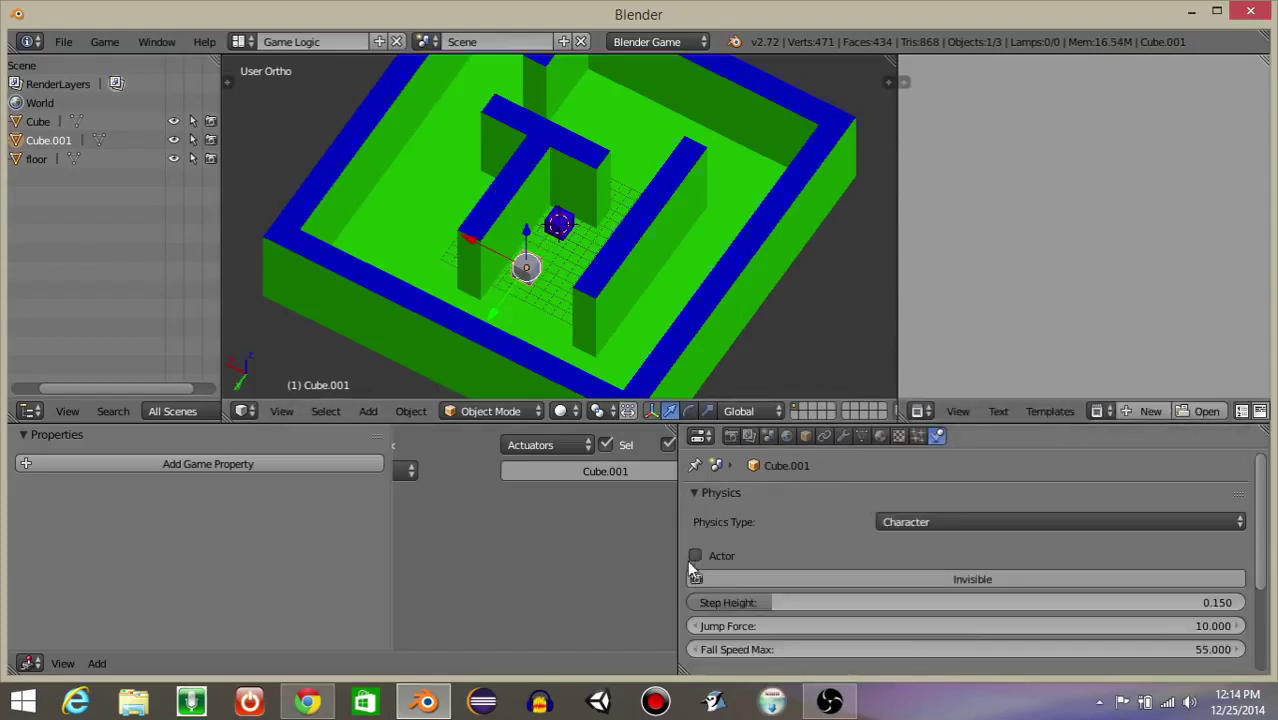
- Add an Integer game property named health to the new cube
click(222, 464)
click(195, 492)
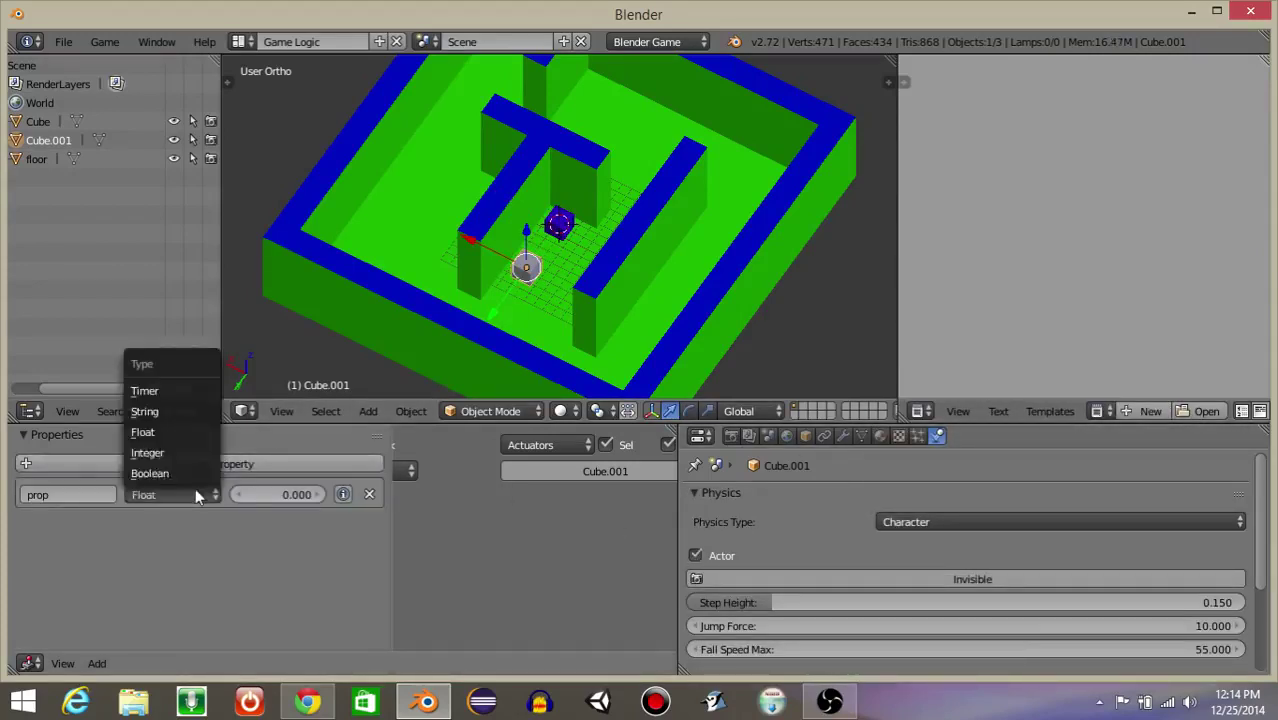
click(176, 452)
click(75, 495)
text(health)
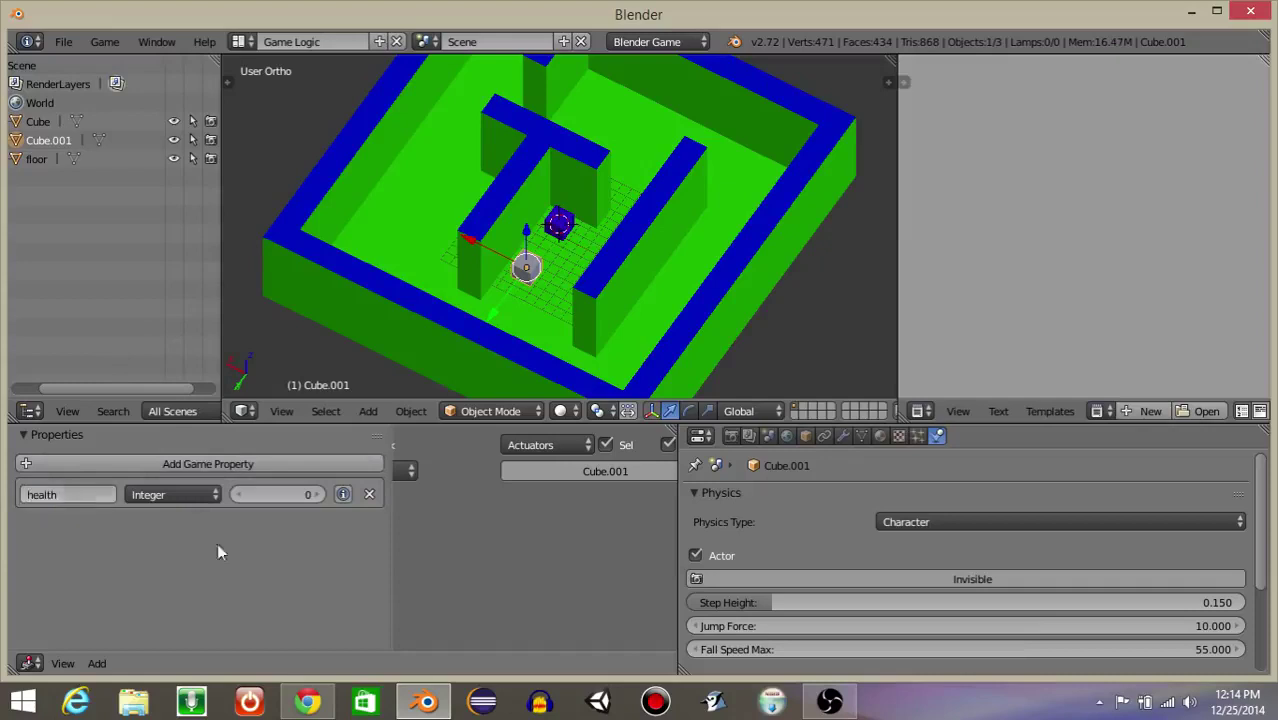
key(Return)
- Widen the logic editor and rename the new cube object to health
drag(679, 535, 1028, 535)
click(1156, 437)
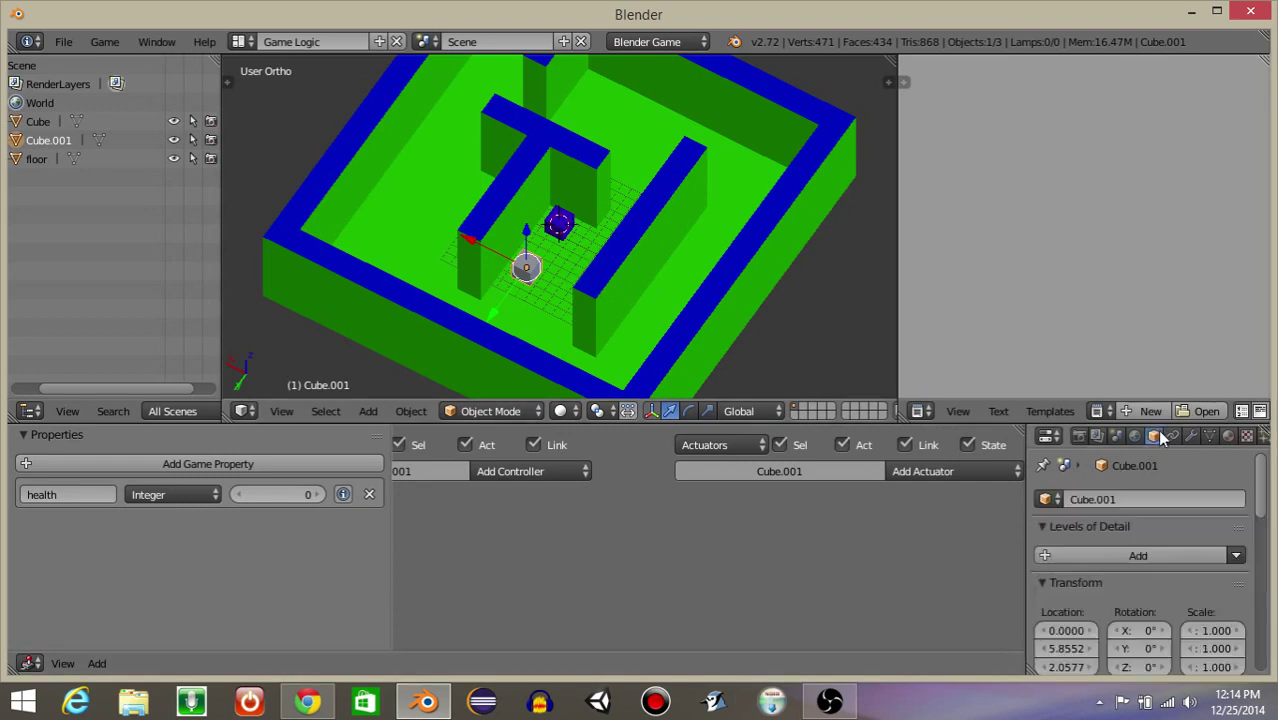
text(health)
key(Return)
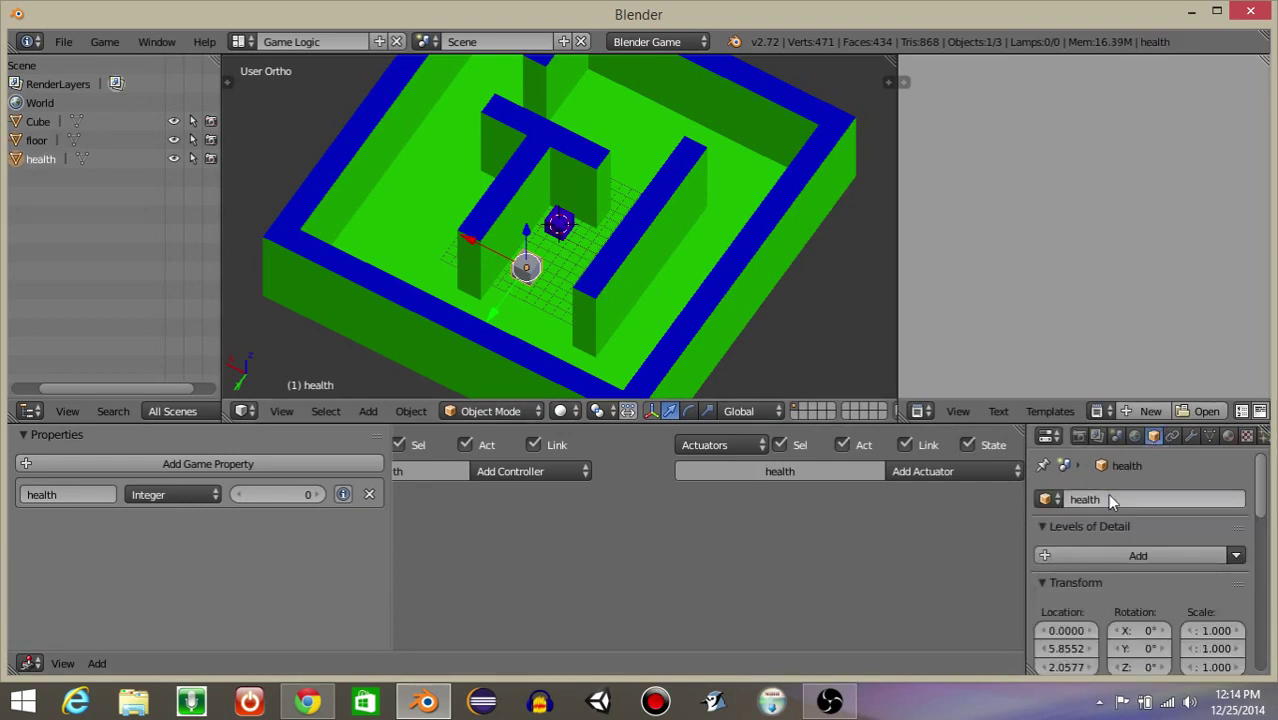
- Examine the settings of the player cube's two collision sensors, including the property each one reacts to
right_click(559, 220)
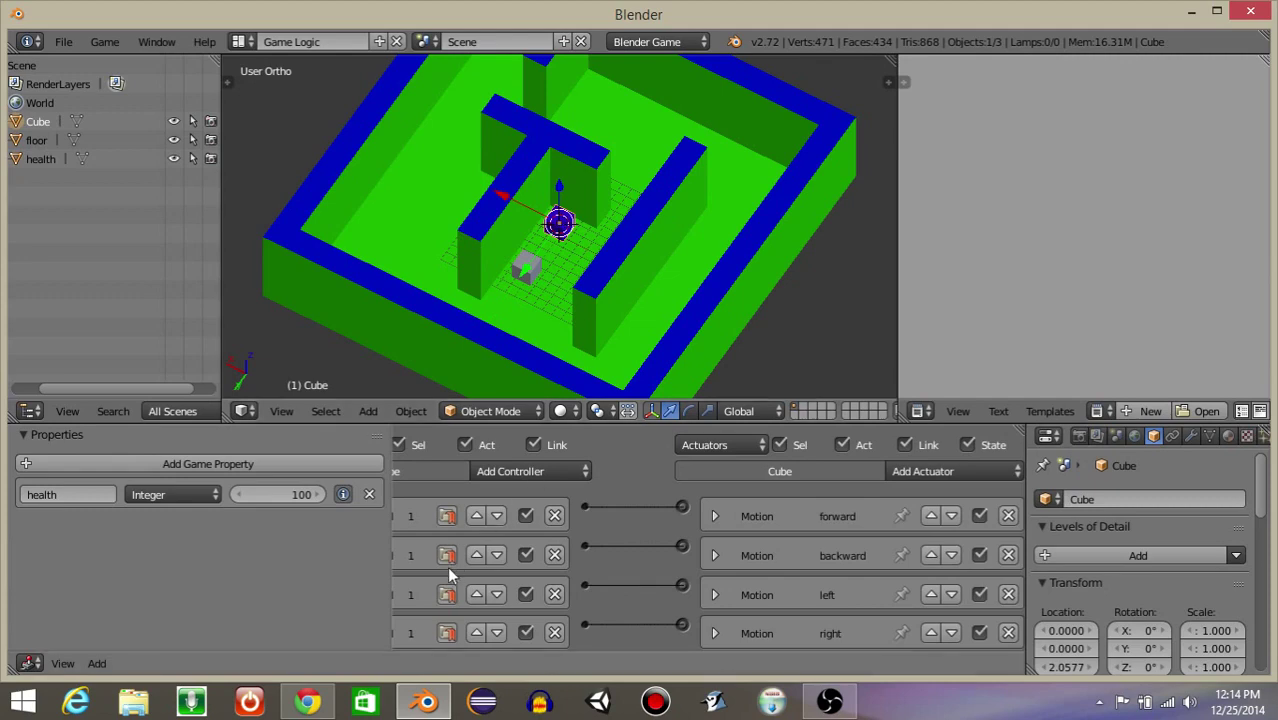
middle_drag(451, 571, 622, 456)
mouse_move(503, 535)
middle_down()
mouse_move(818, 494)
mouse_move(606, 530)
middle_up()
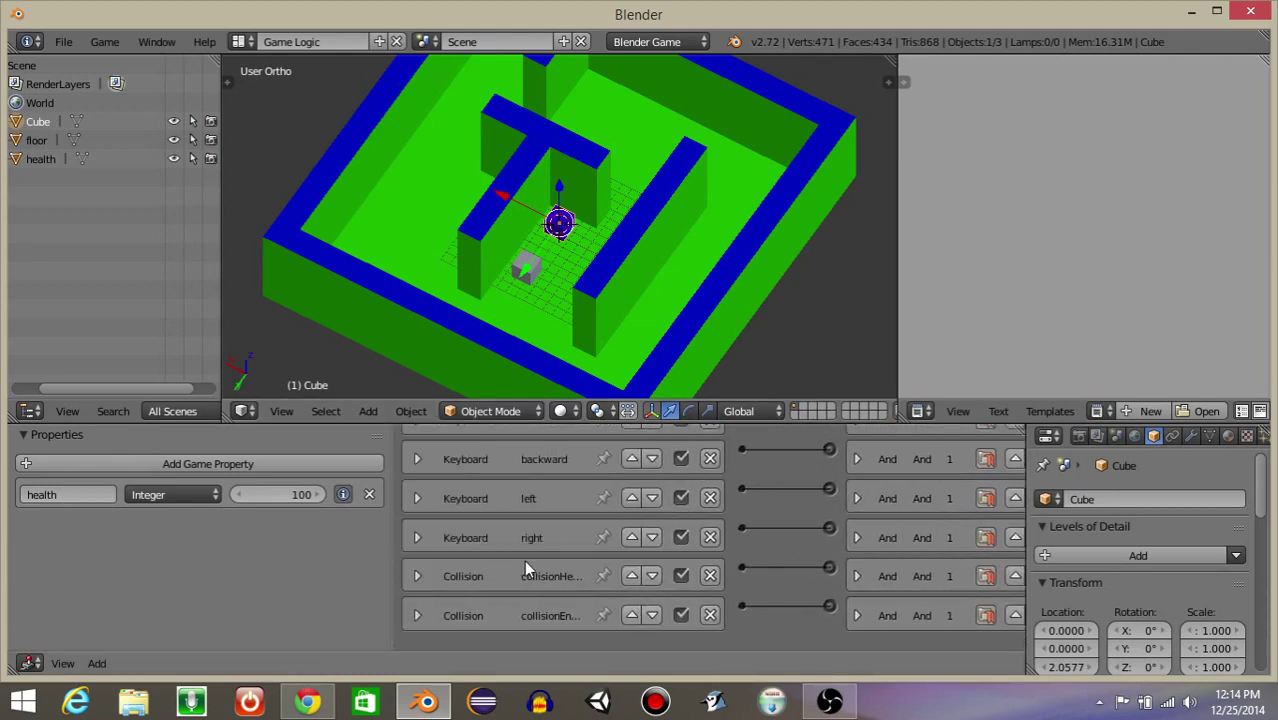
drag(568, 424, 568, 263)
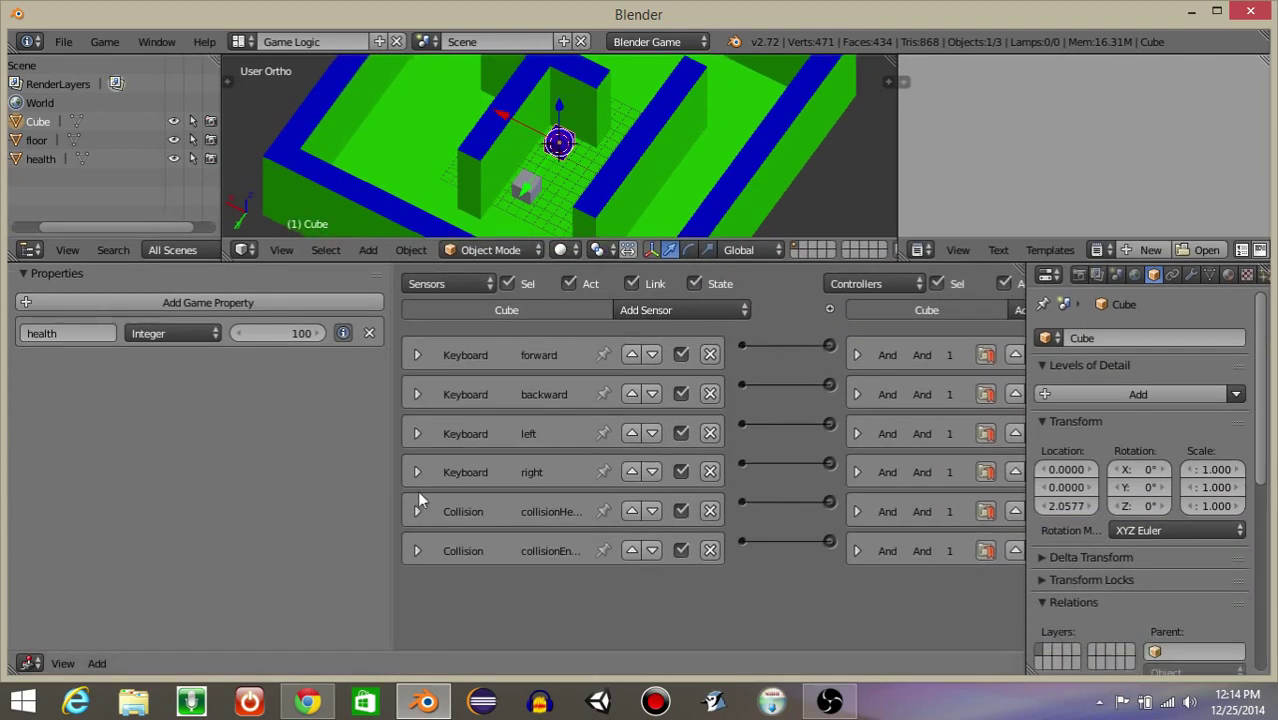
click(418, 511)
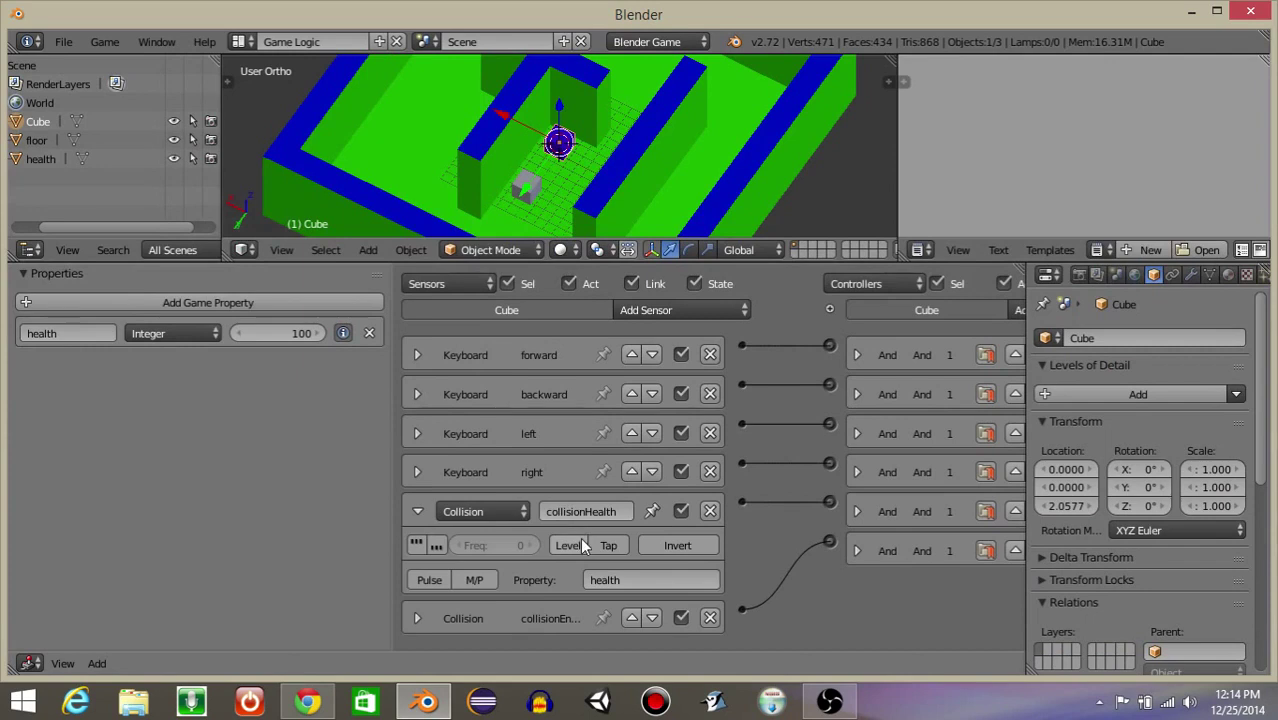
click(420, 510)
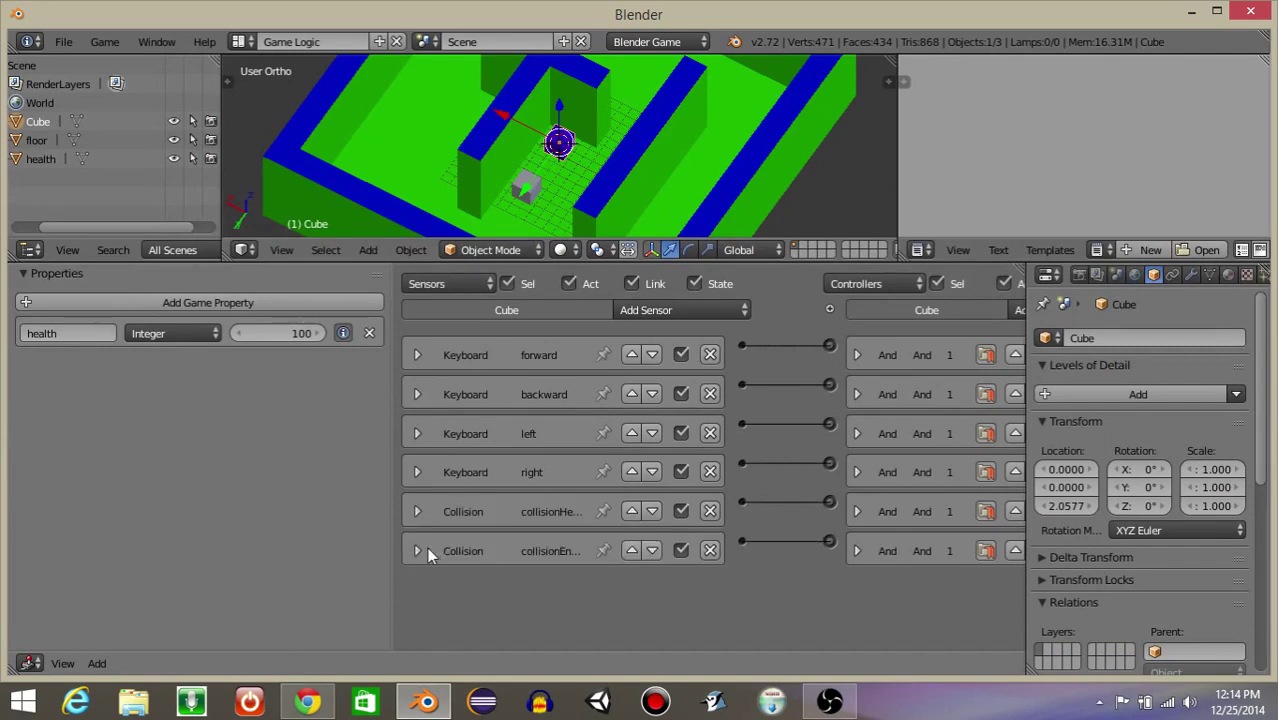
click(419, 549)
click(418, 550)
drag(746, 264, 705, 515)
- Add a second game property named player to the player cube
right_click(532, 326)
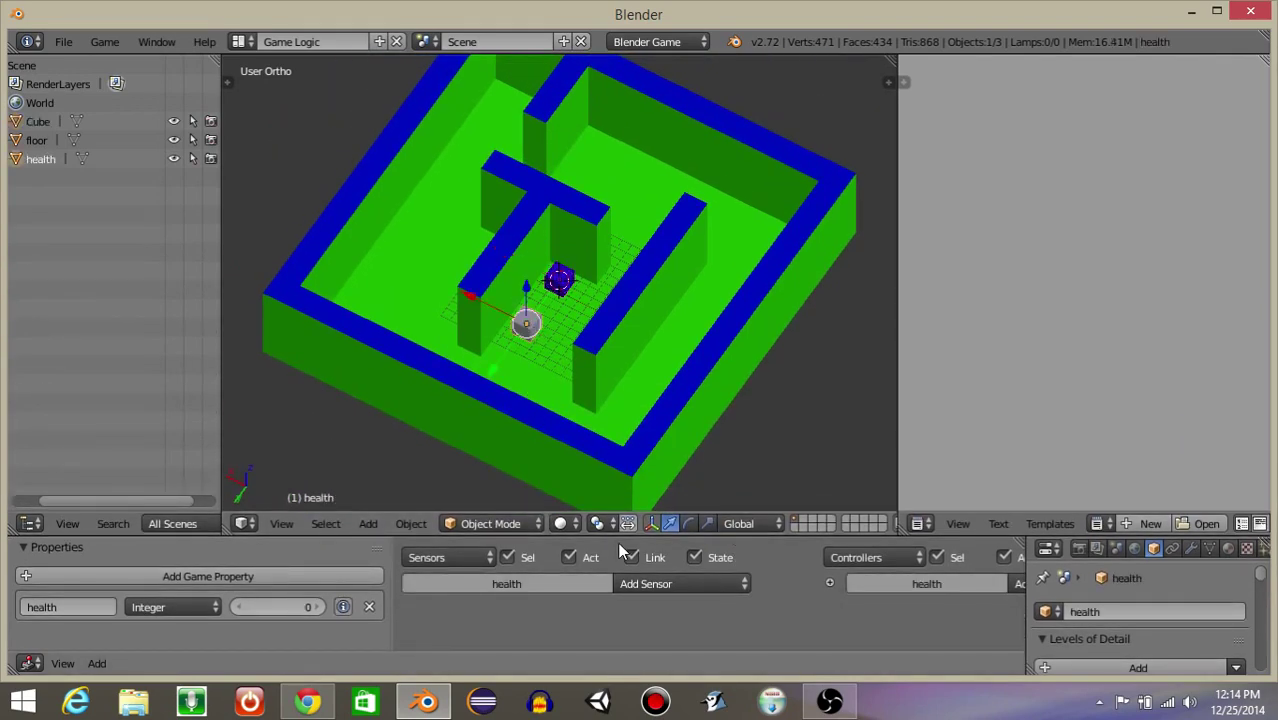
drag(617, 539, 650, 418)
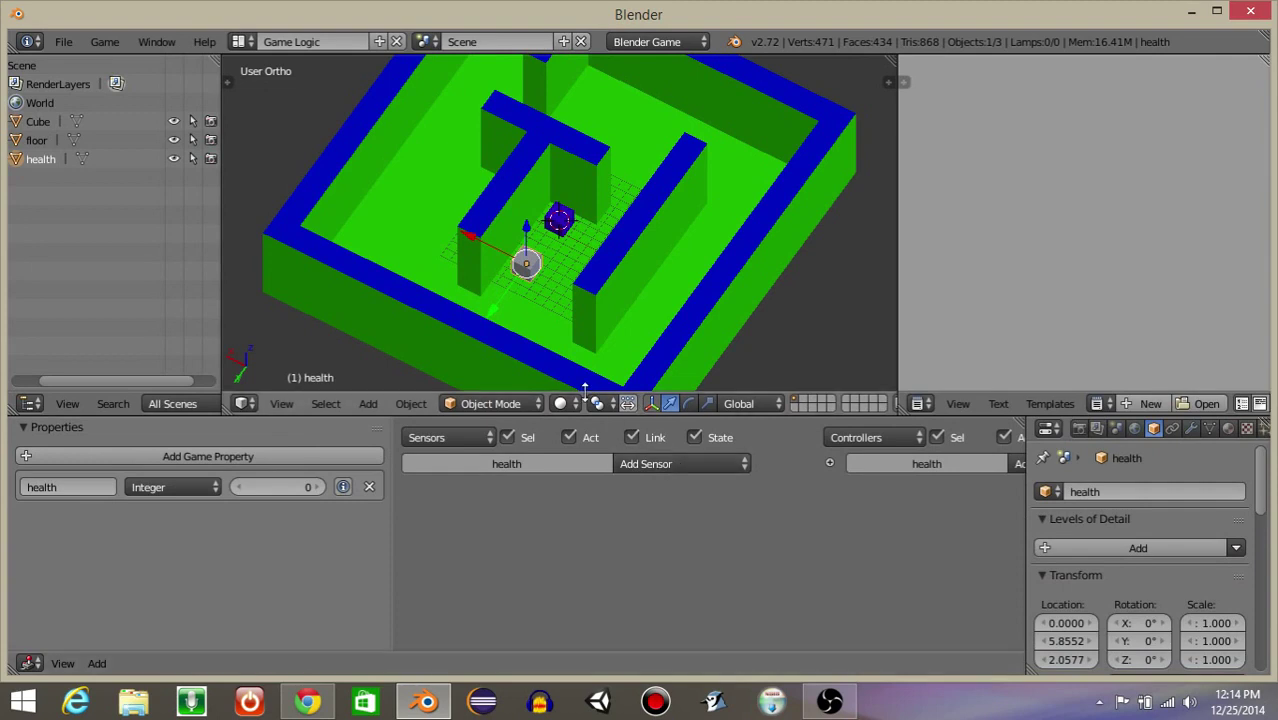
right_click(553, 228)
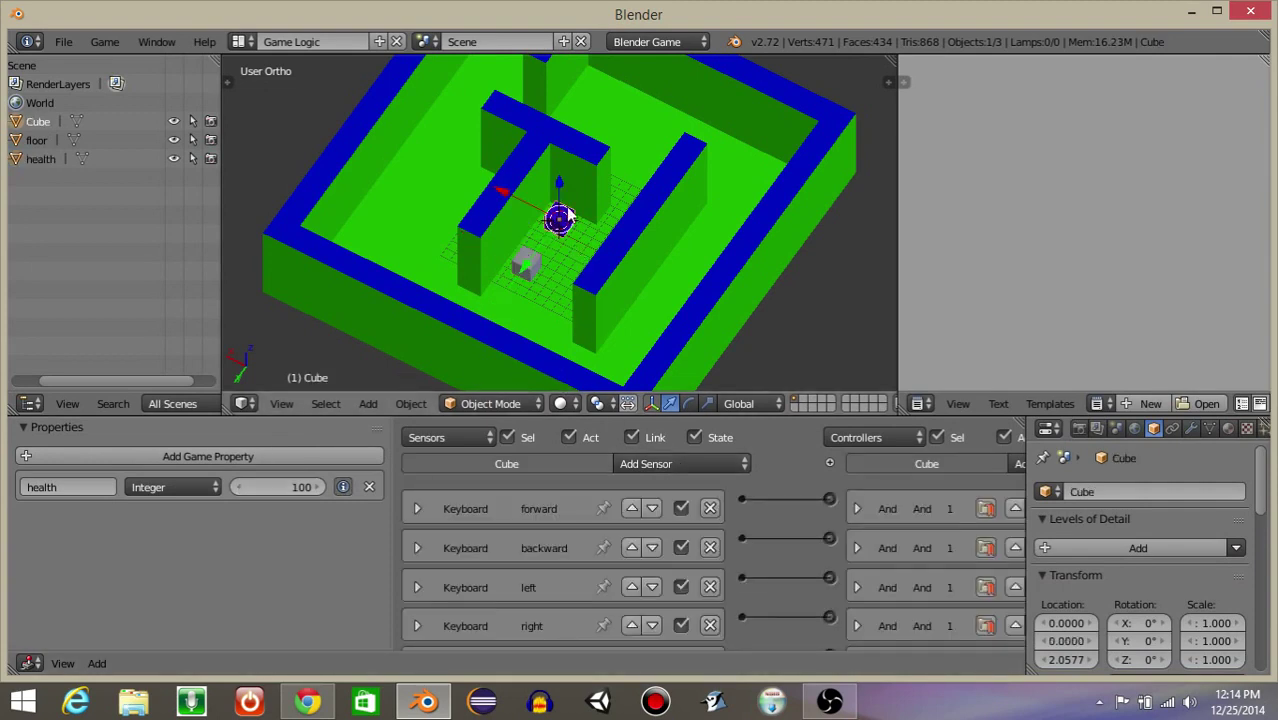
click(252, 452)
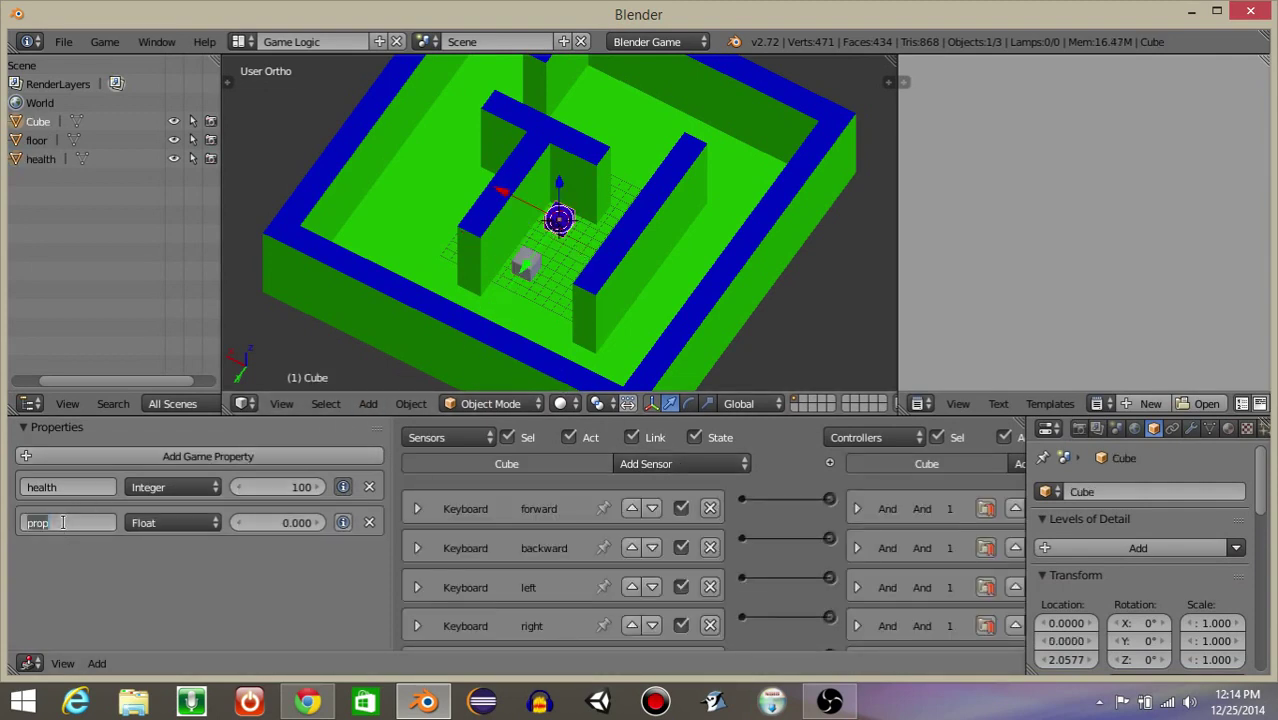
text(playe)
key(Return)
- Add a Property sensor named playerHit to the health cube and set the property it evaluates to health
right_click(525, 256)
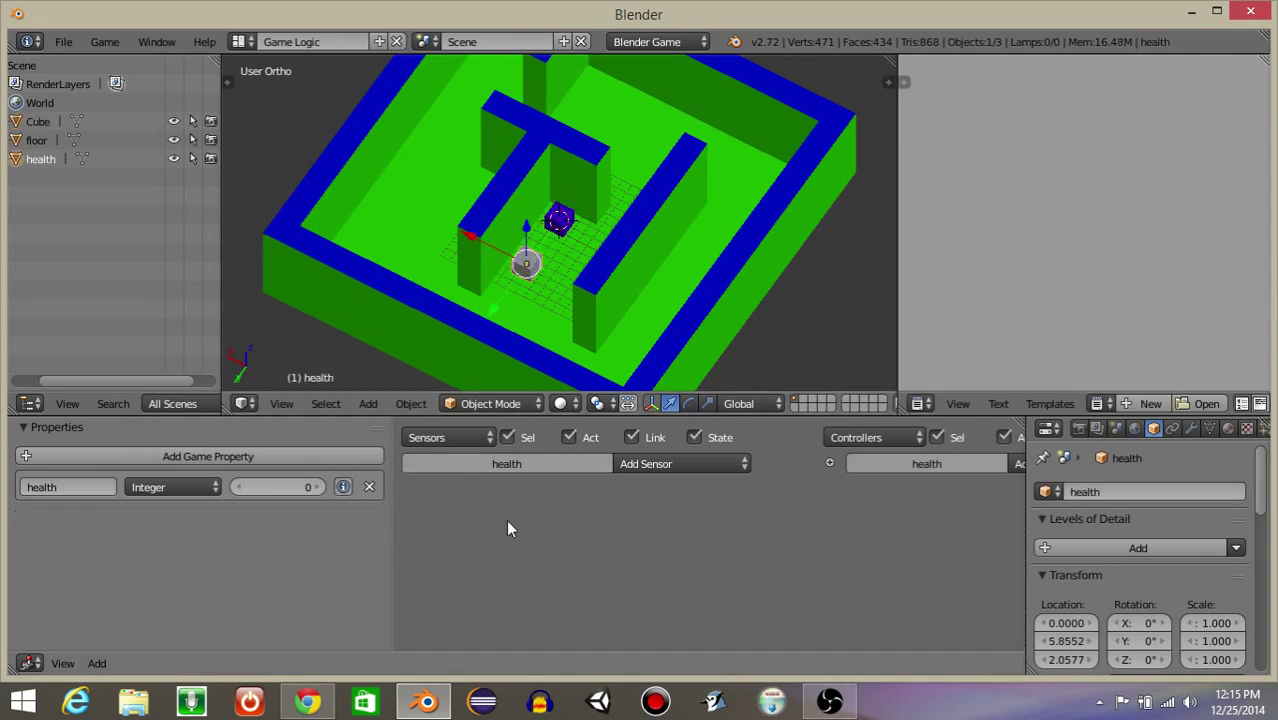
click(656, 463)
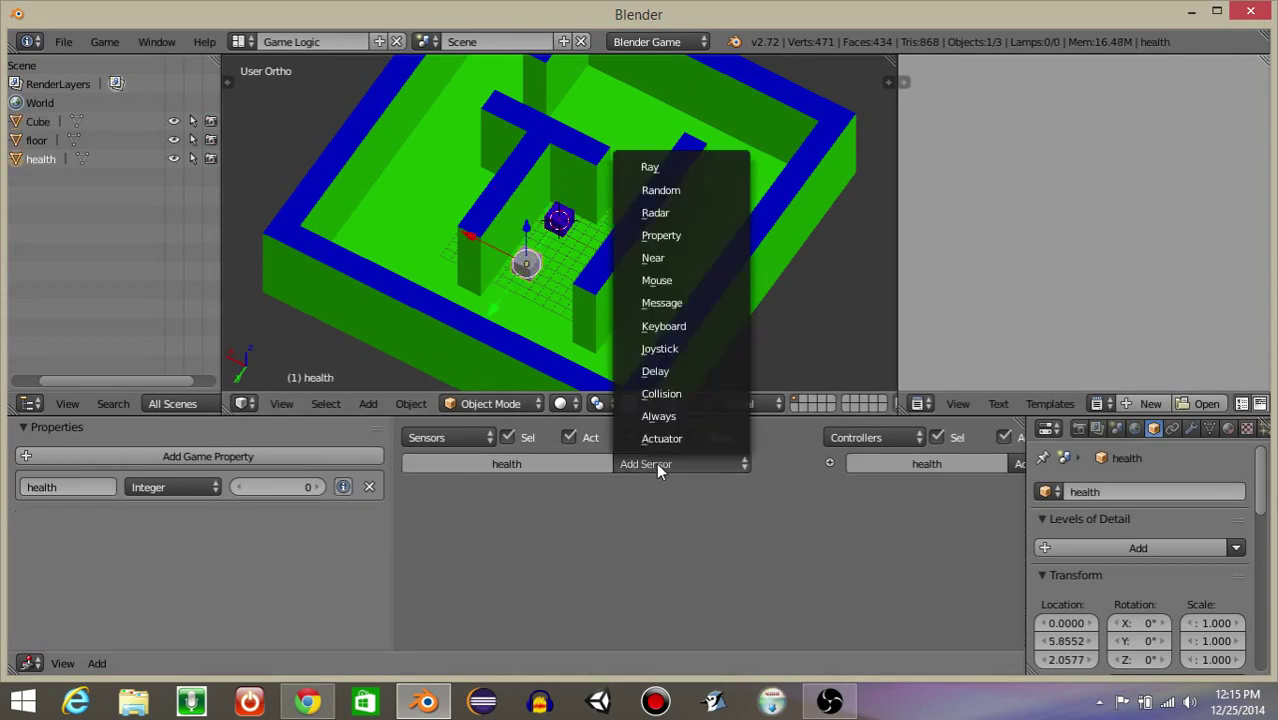
click(664, 237)
click(569, 505)
text(playerHit)
key(Return)
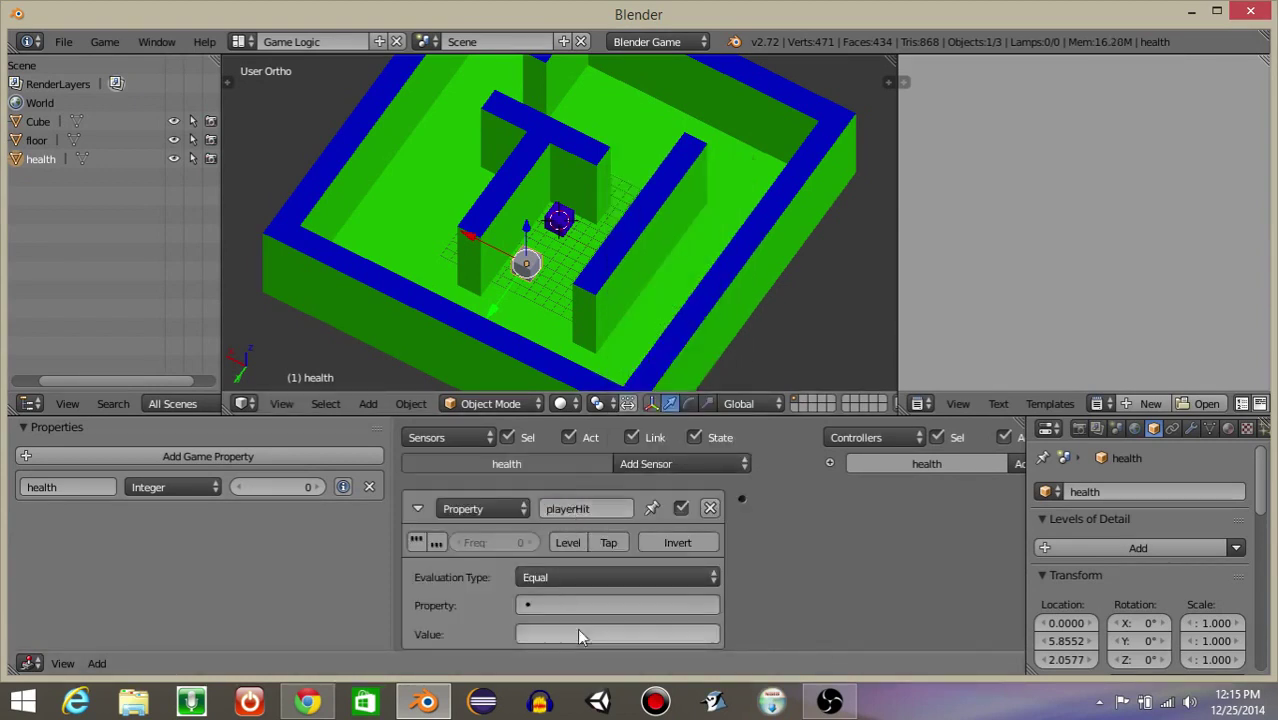
click(573, 599)
click(560, 394)
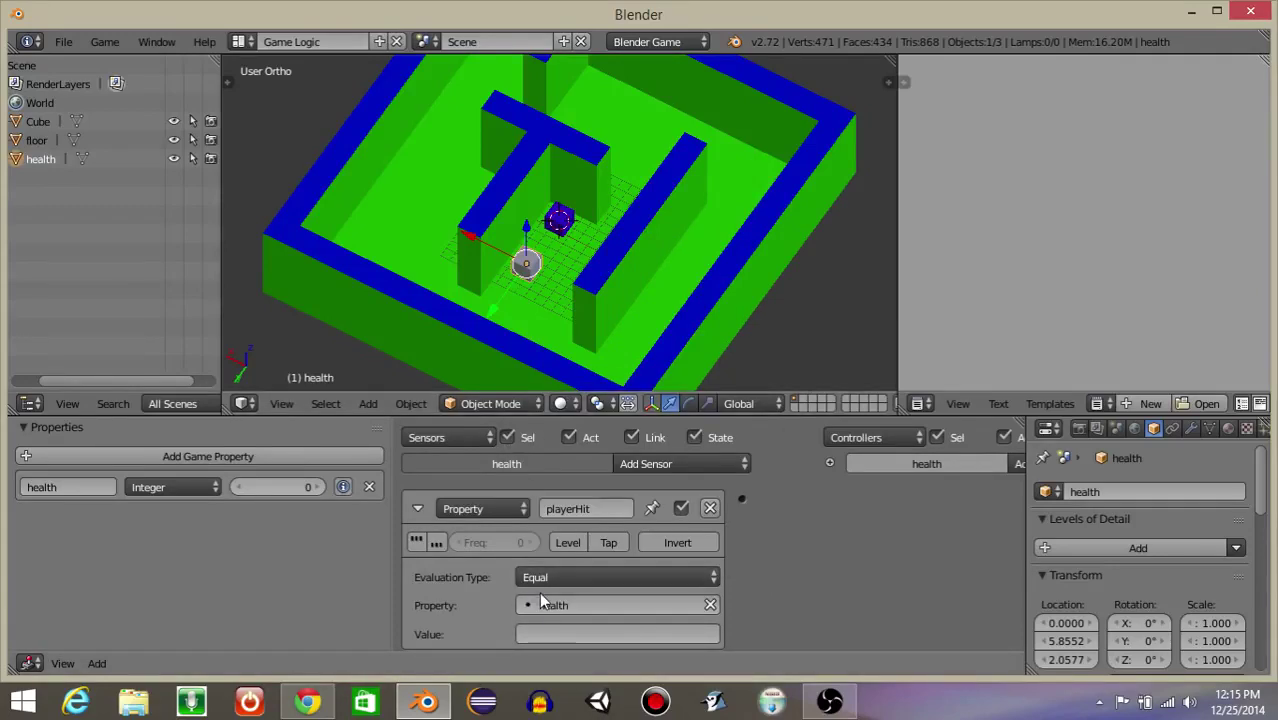
- Replace the health cube's Property sensor with a Collision sensor that reacts to the player property
click(563, 606)
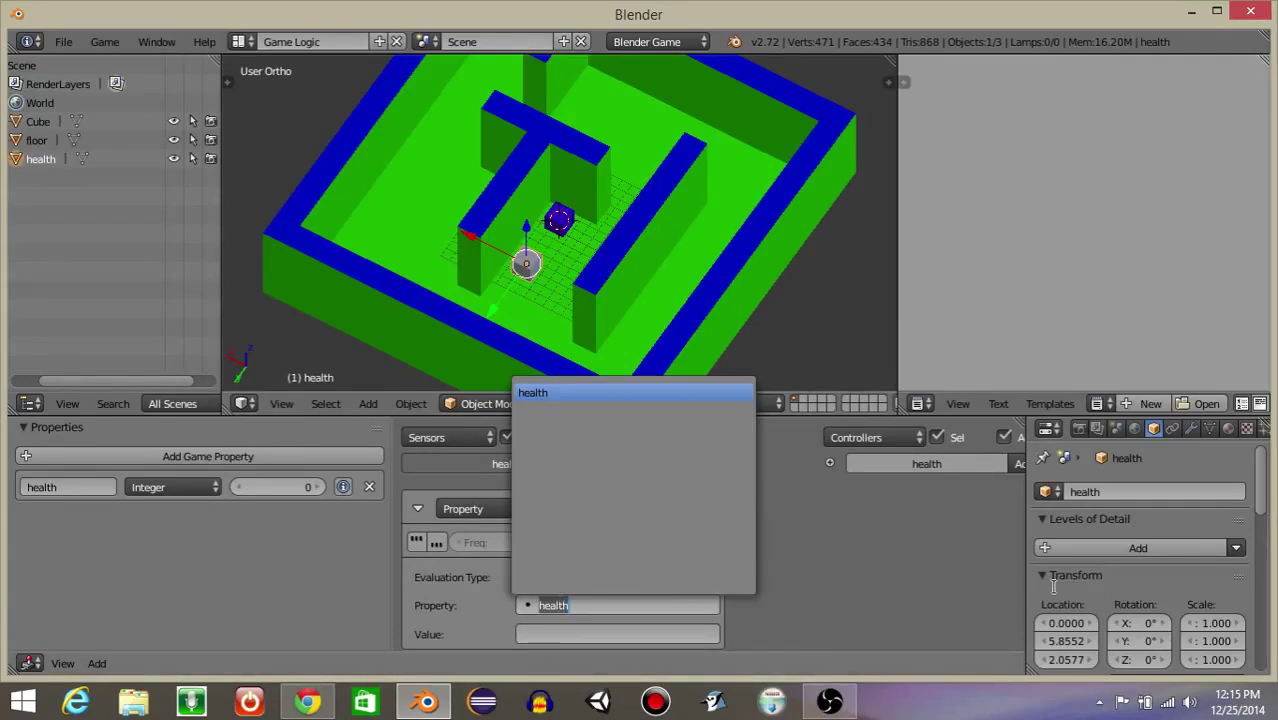
click(873, 547)
click(710, 509)
click(683, 469)
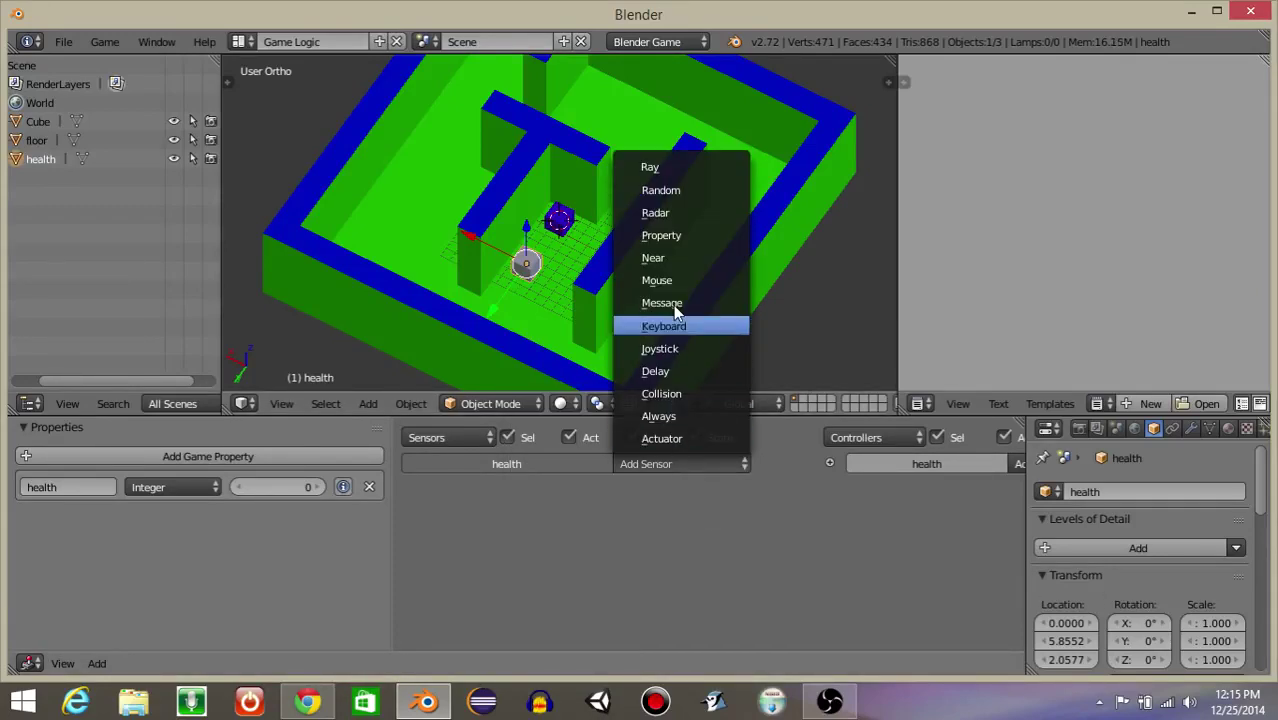
click(670, 394)
click(602, 579)
text(player)
key(Return)
click(414, 509)
- Add an Edit Object actuator that removes the health cube and link the Collision sensor to it
ctrl+scroll(864, 532, right, 6)
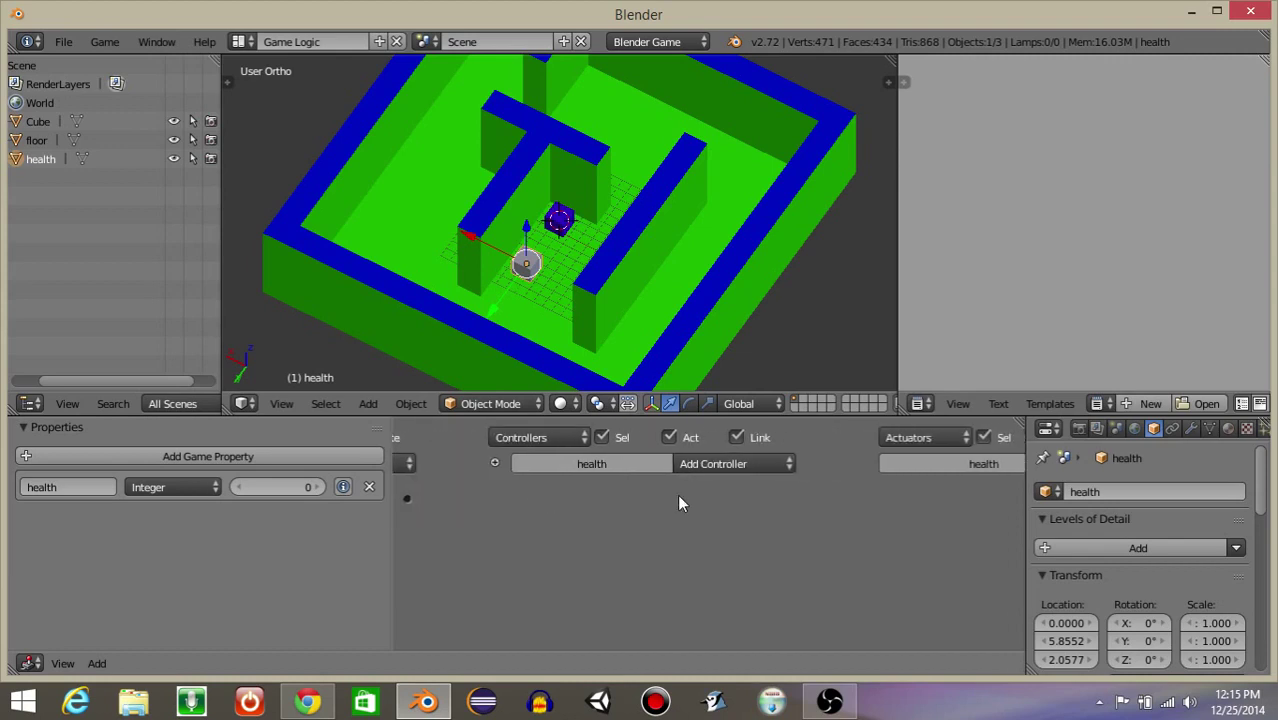
click(939, 462)
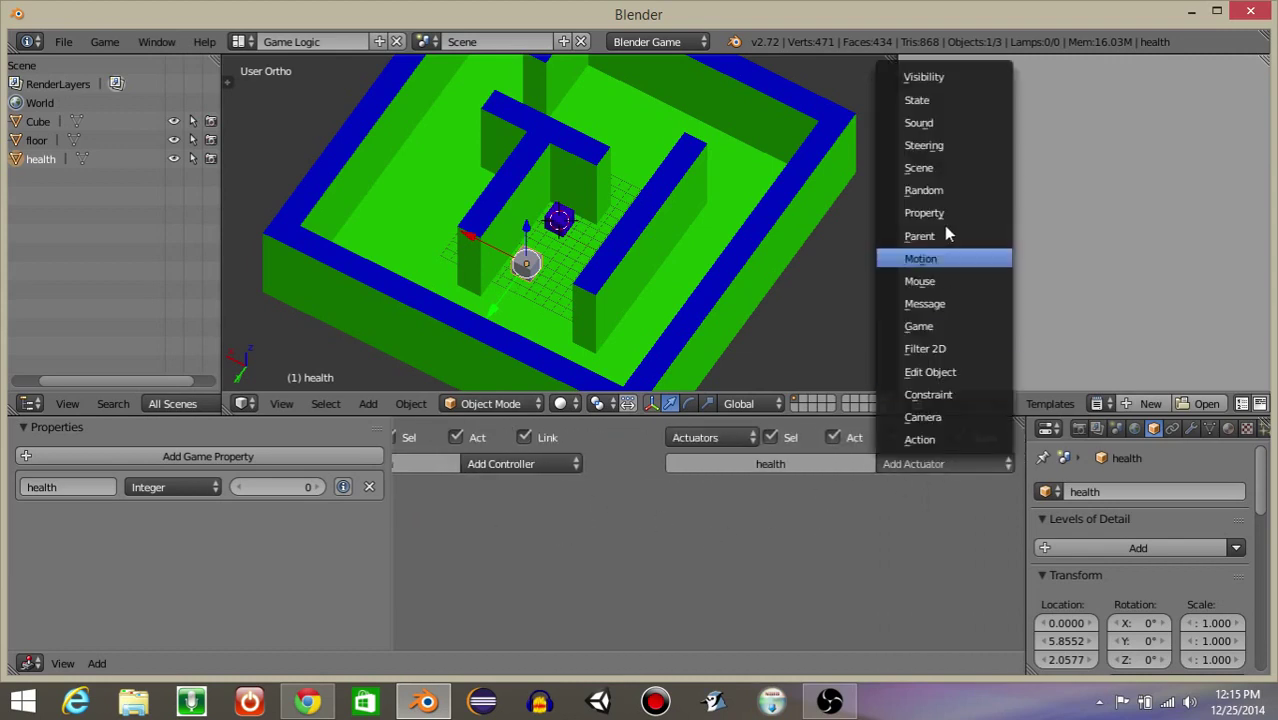
click(928, 371)
click(830, 542)
click(840, 468)
middle_drag(560, 547, 745, 535)
middle_drag(544, 522, 606, 518)
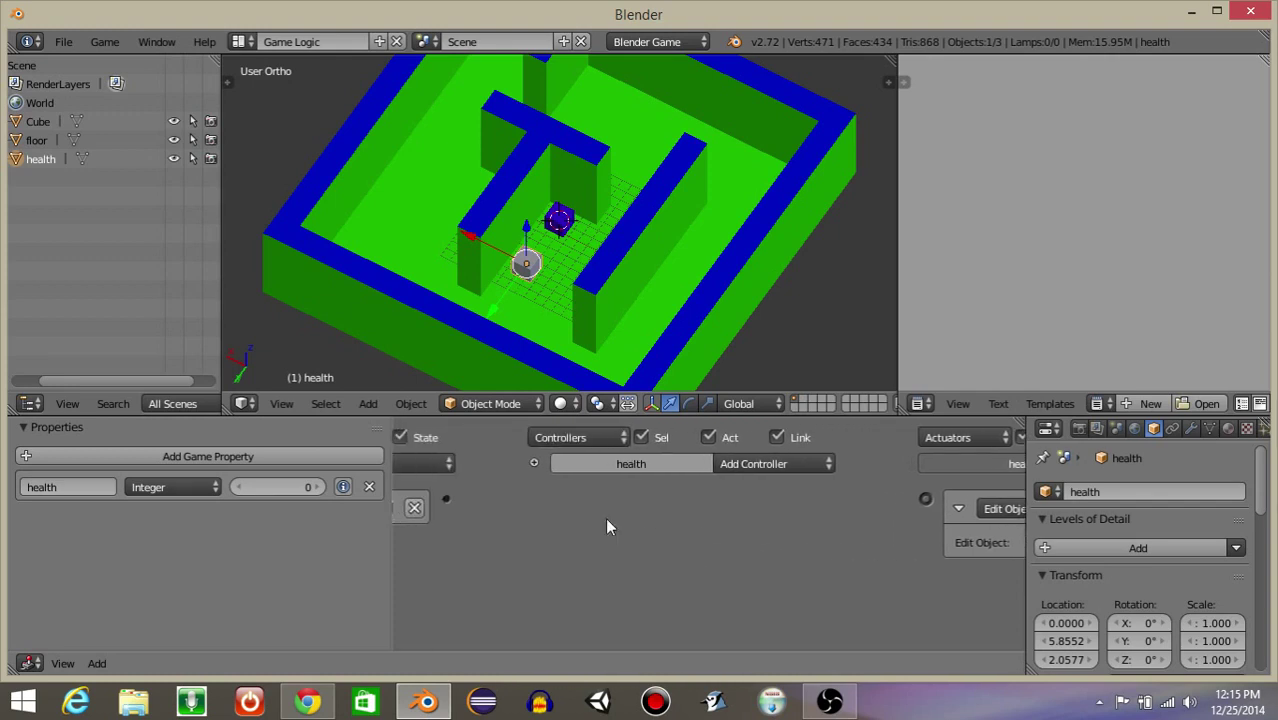
drag(447, 500, 925, 498)
- Test the game from the top view by moving the player cube up into the health cube
key(KP_7)
scroll(605, 201, down, 1)
key(p)
key(Up)
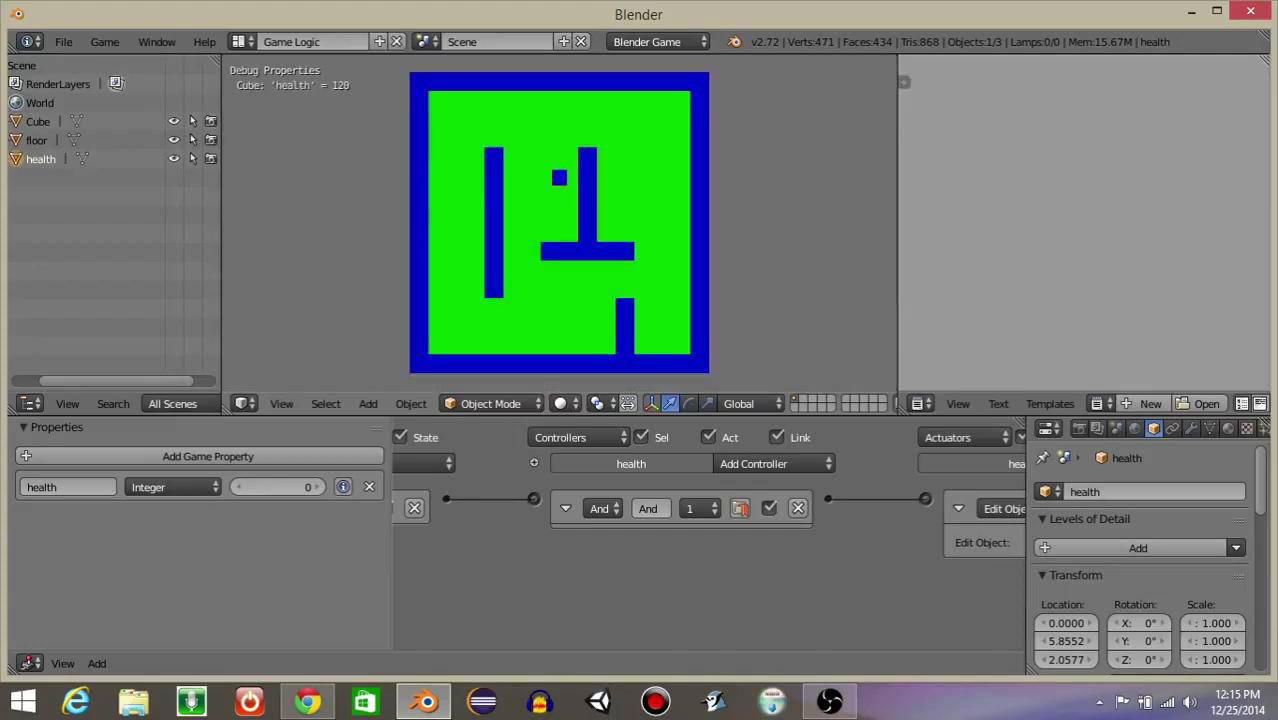
key(Escape)
- Give the health cube a new material with an orange-yellow diffuse colour
drag(1026, 596, 716, 590)
click(917, 428)
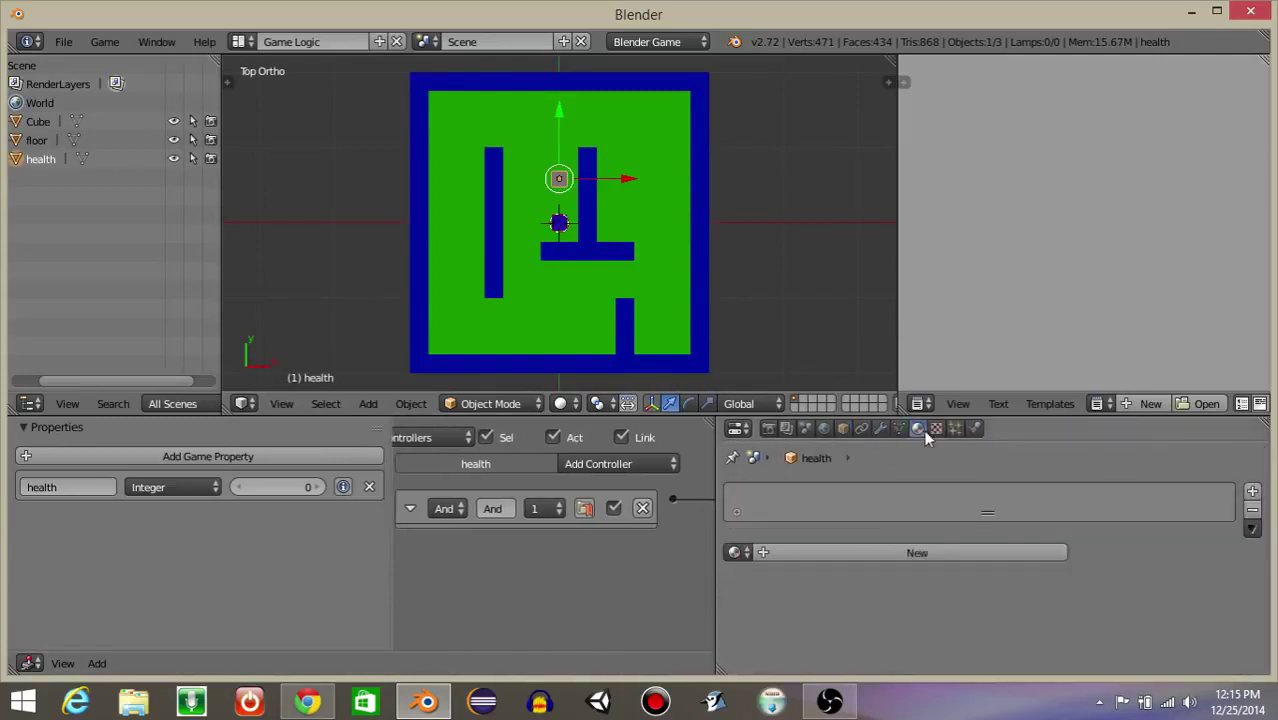
click(883, 549)
scroll(1088, 538, down, 1)
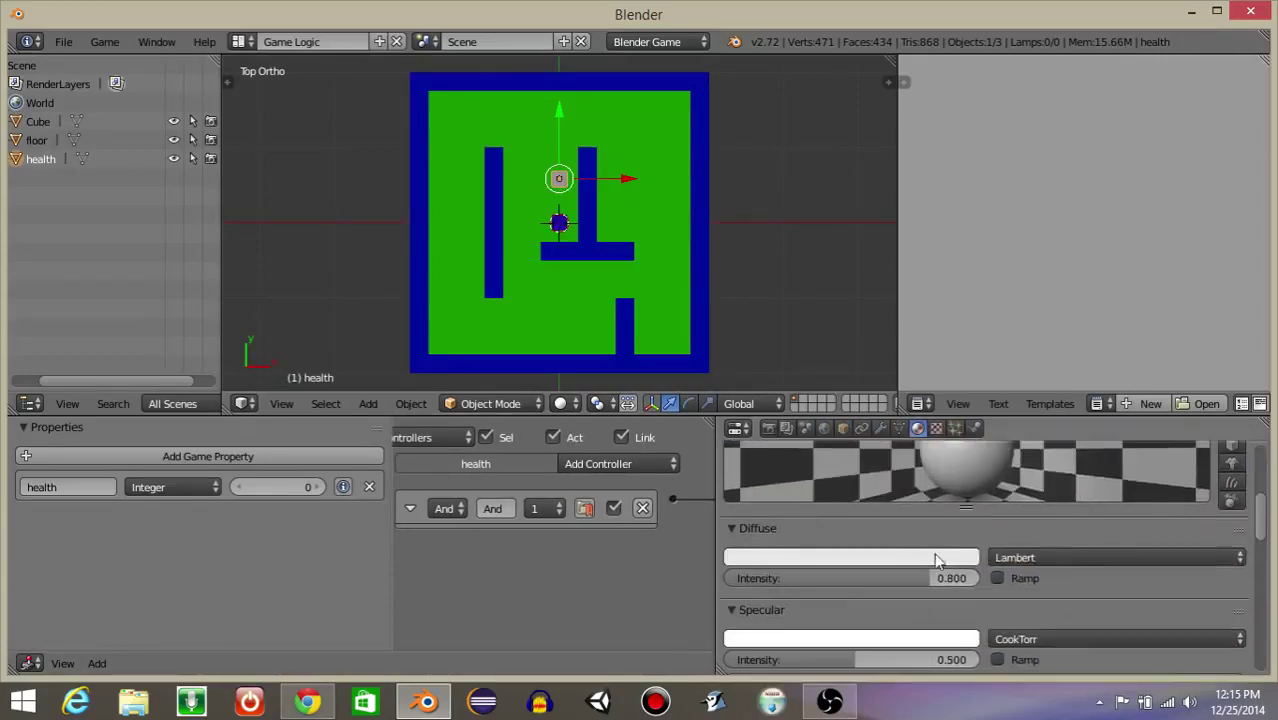
click(937, 557)
drag(803, 375, 749, 423)
- Run the game again and move the player cube up to the recoloured health cube
key(p)
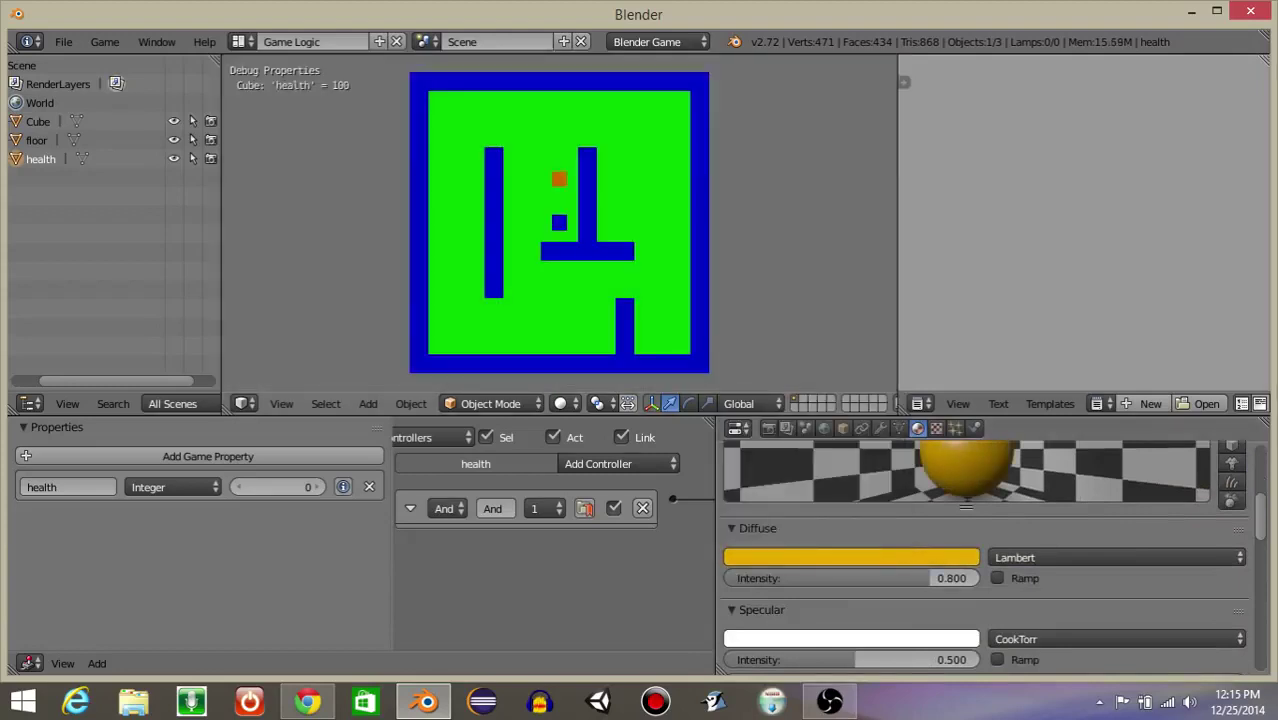
key(Up)
key(Escape)
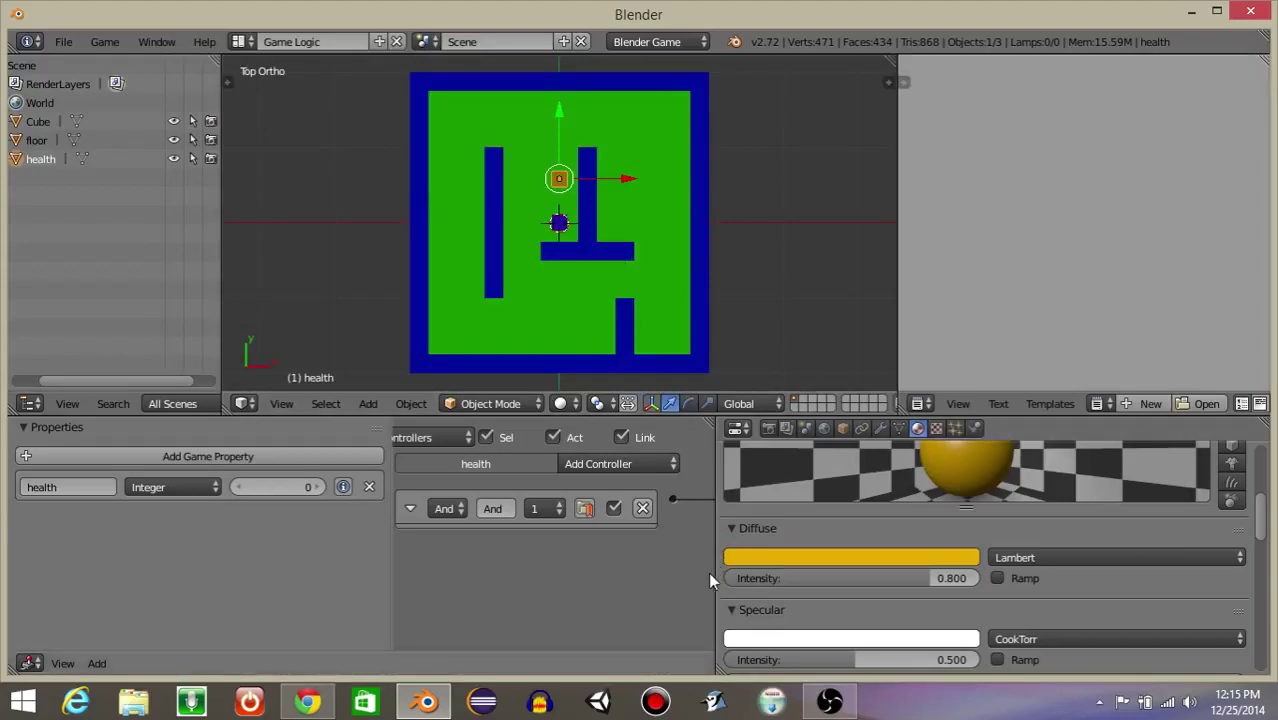
- Move the health cube to an upper corner of the floor and place a duplicate in the opposite upper corner
drag(716, 575, 1004, 575)
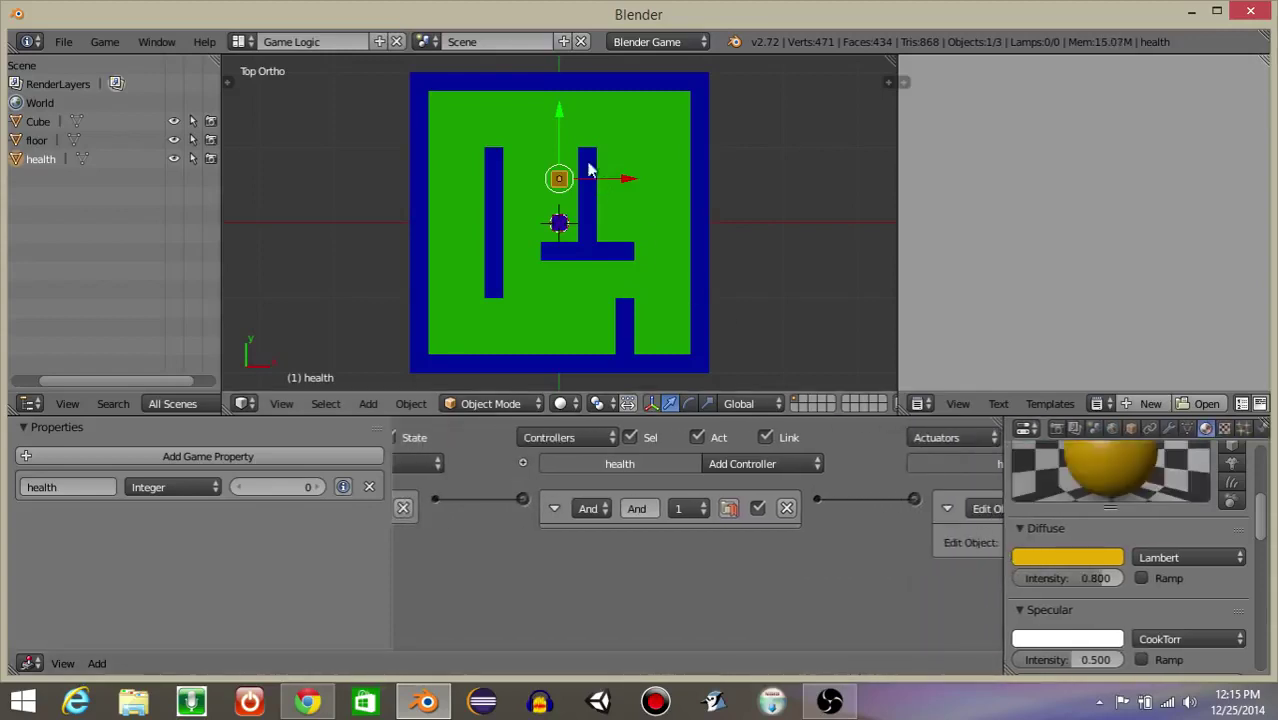
mouse_move(559, 116)
mouse_down()
mouse_move(580, 76)
mouse_move(585, 372)
mouse_up()
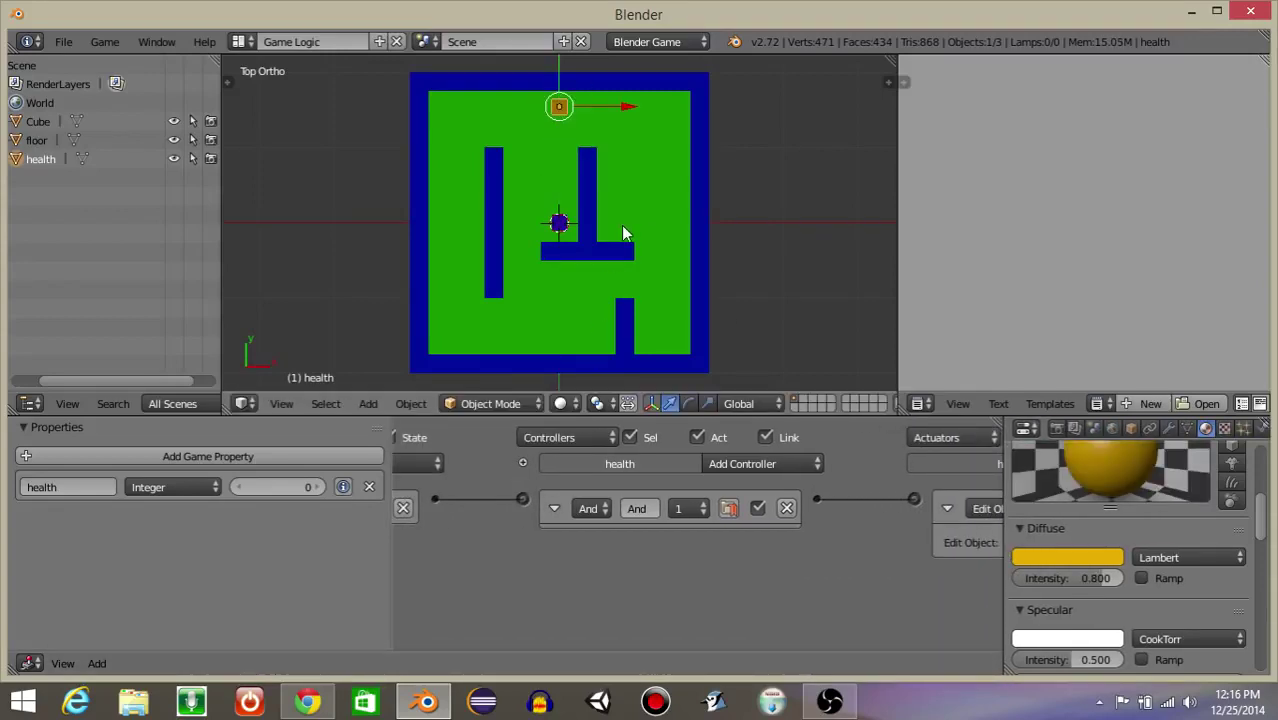
mouse_move(628, 108)
mouse_down()
mouse_move(738, 133)
mouse_move(562, 177)
mouse_up()
key(shift+d)
key(Escape)
scroll(738, 130, down, 3)
scroll(583, 195, up, 2)
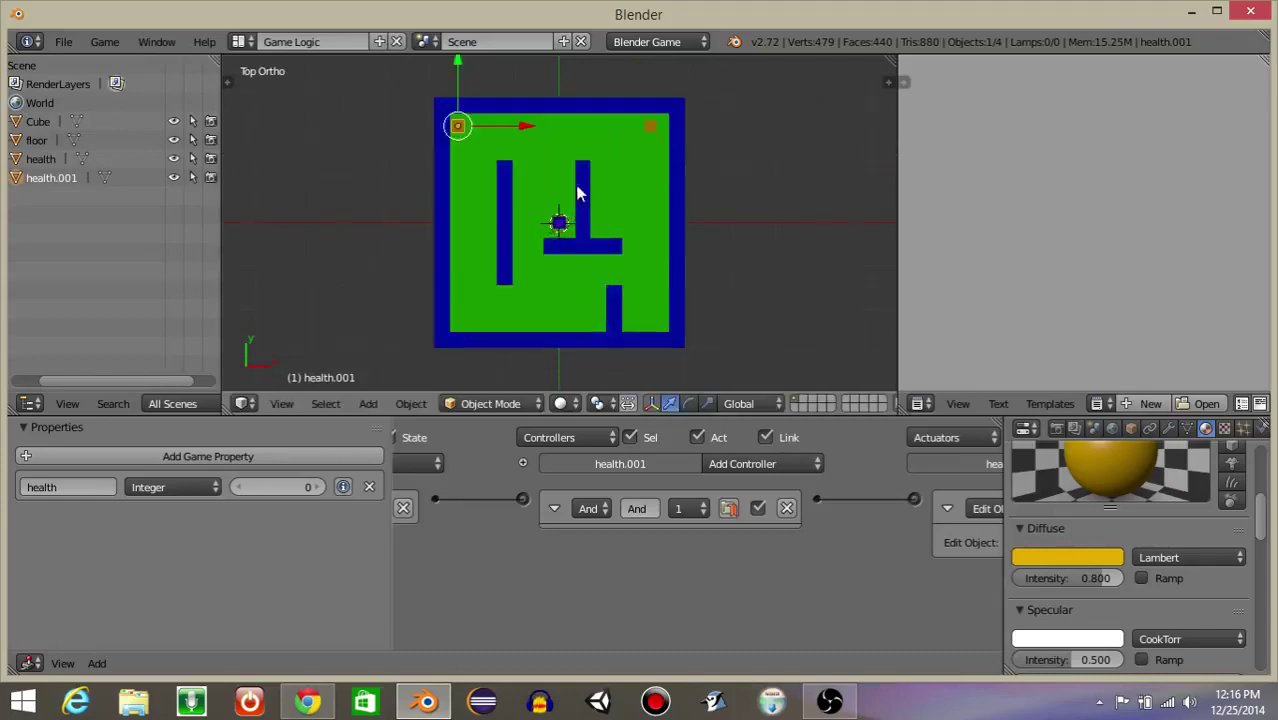
- Duplicate both upper health cubes together and move the copies straight down into the floor's two lower corners
shift+right_click(648, 127)
shift+right_click(648, 131)
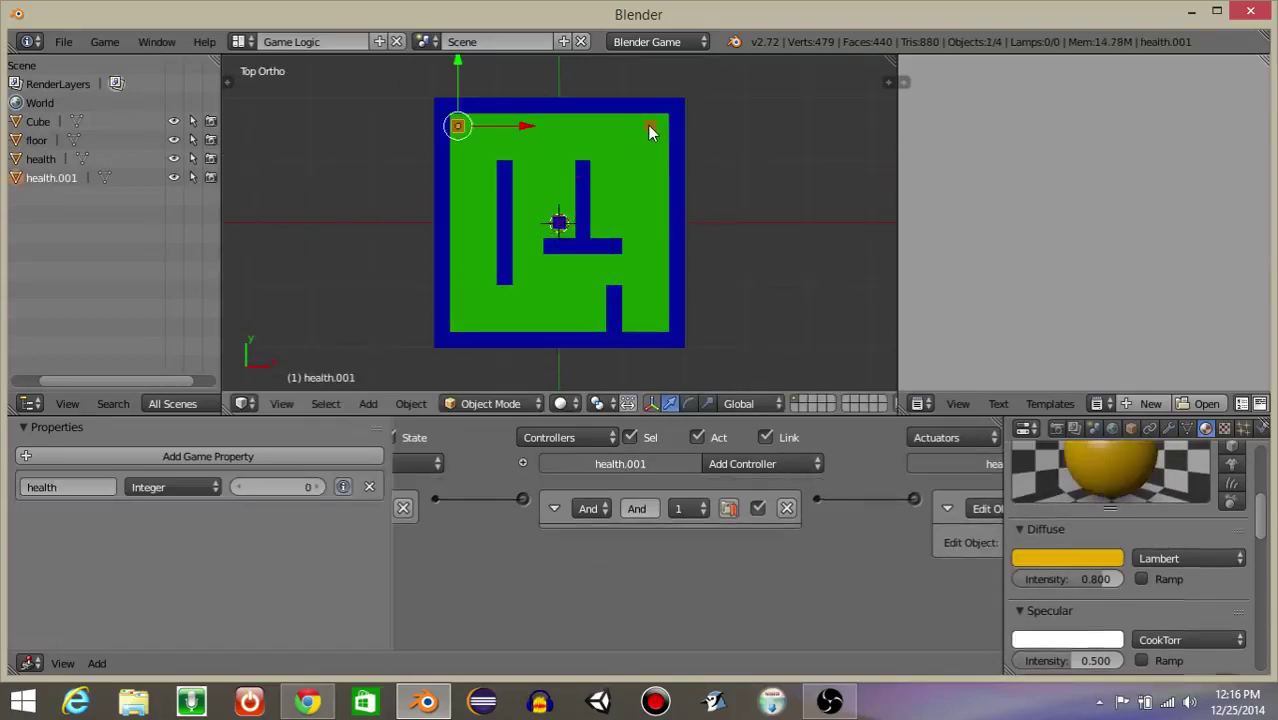
shift+right_click(643, 126)
key(shift+d)
key(Escape)
drag(555, 64, 590, 265)
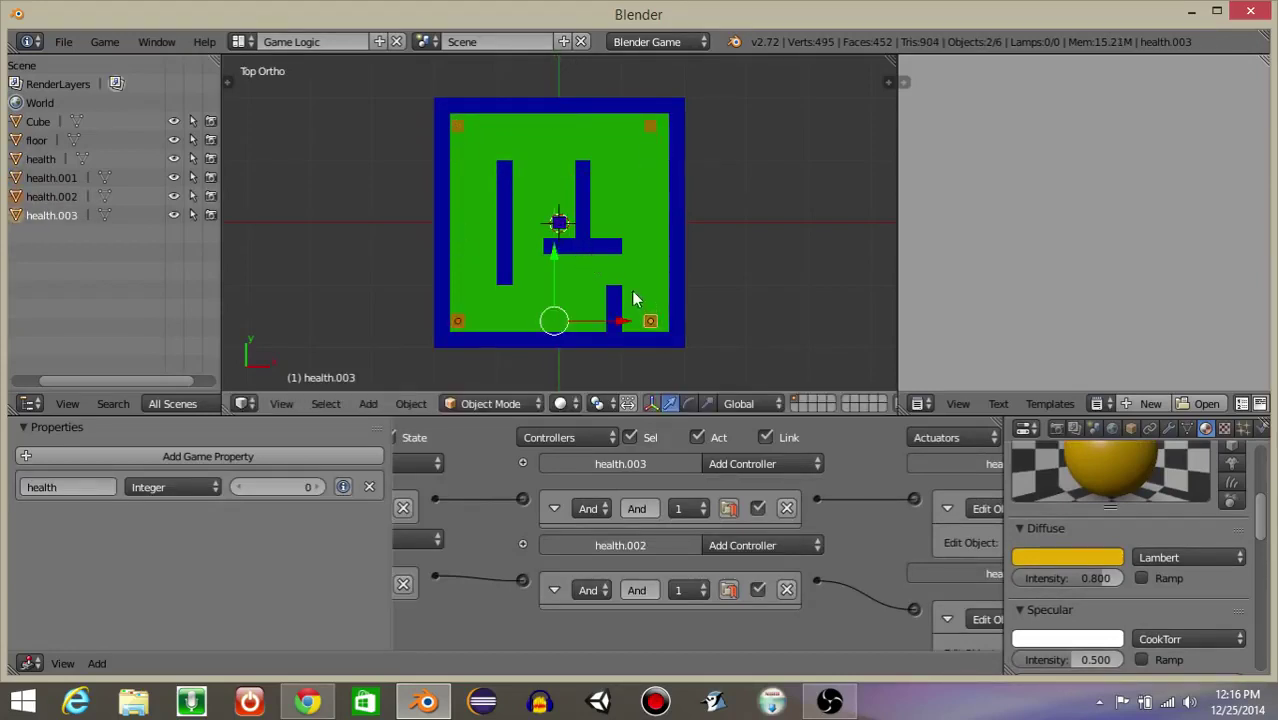
- Duplicate the lower-left health cube and place the copy to the right of the T-shaped wall's stem, above its crossbar
right_click(457, 320)
key(shift+d)
key(Escape)
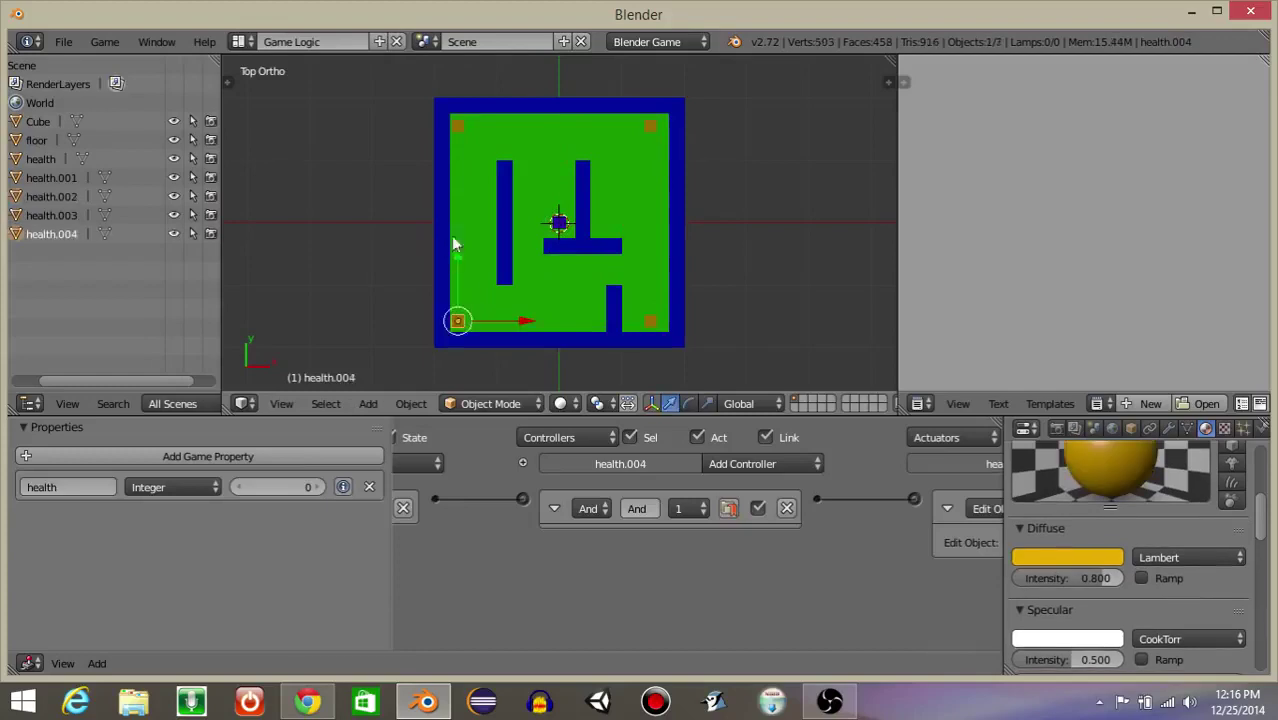
drag(460, 249, 503, 163)
mouse_move(537, 230)
mouse_down()
mouse_move(682, 253)
mouse_move(668, 226)
mouse_up()
- Test the game by steering the player cube around the maze to collect the health cubes
key(p)
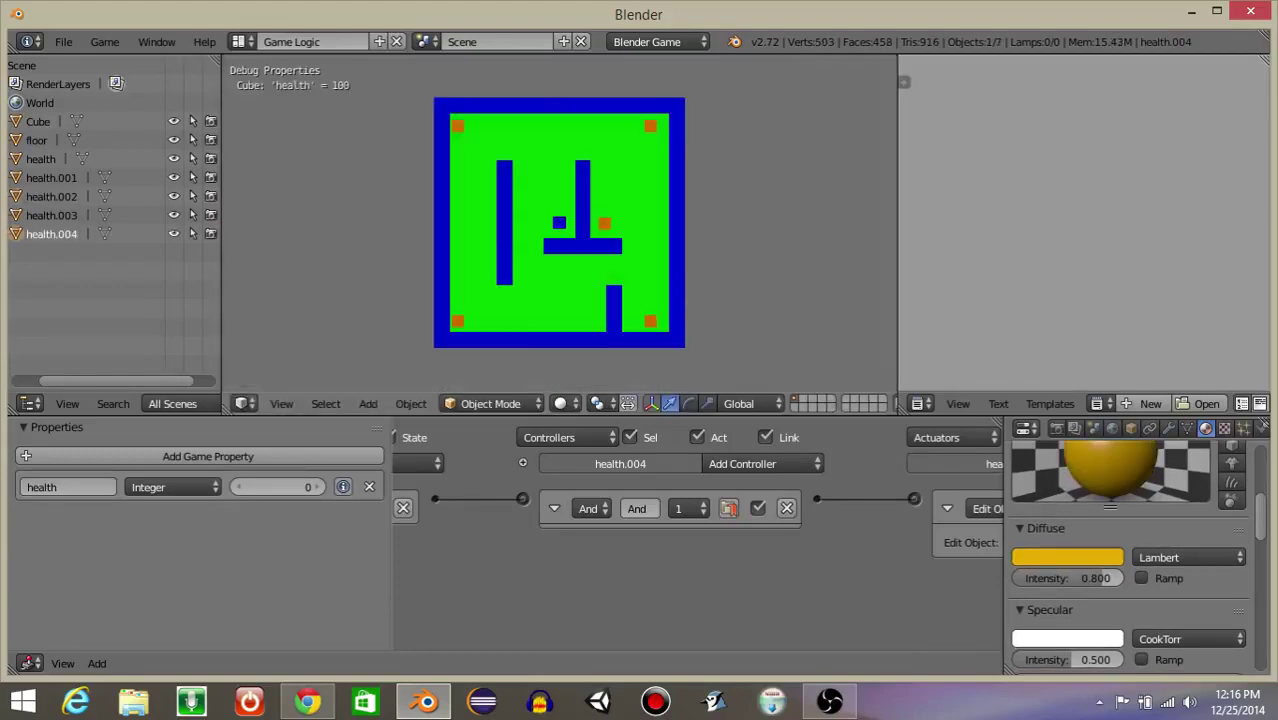
key(Up)
key(Left)
key(Down)
key(Up)
key(Down)
key(Right)
key(Up)
key(Down)
key(Up)
key(Down)
key(Up)
key(Left)
key(Up)
key(Right)
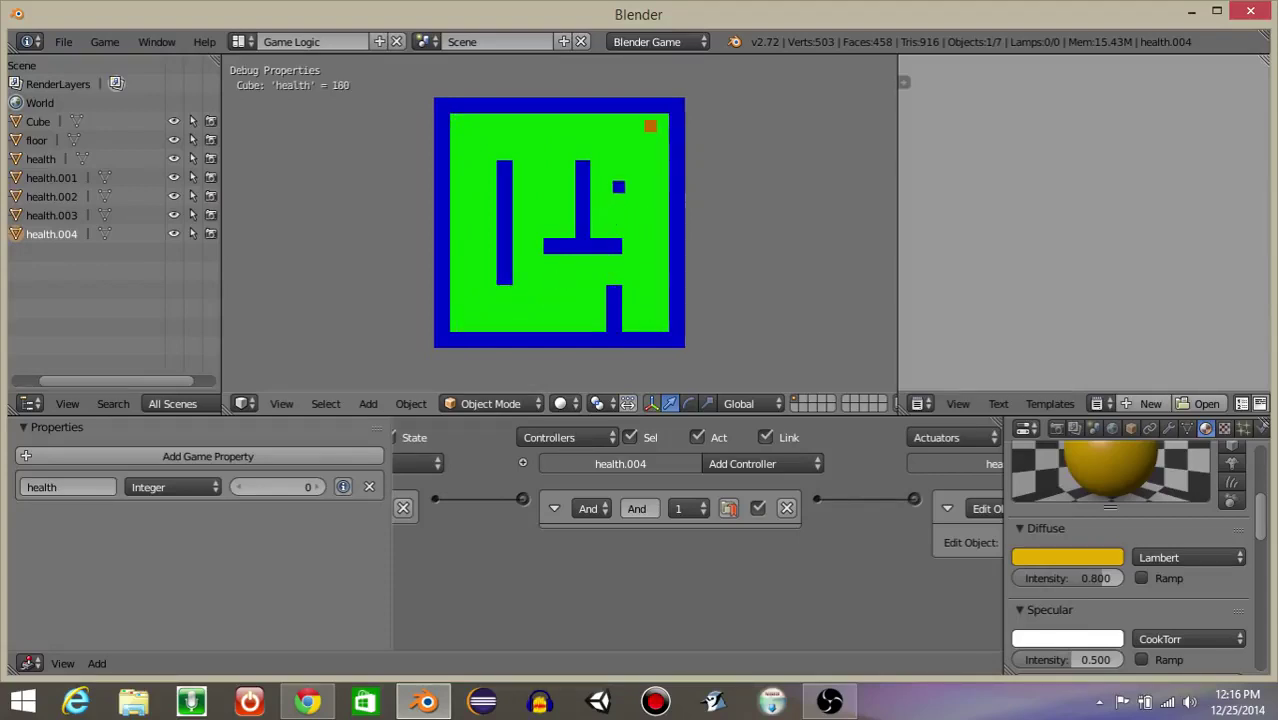
key(Down)
key(Escape)
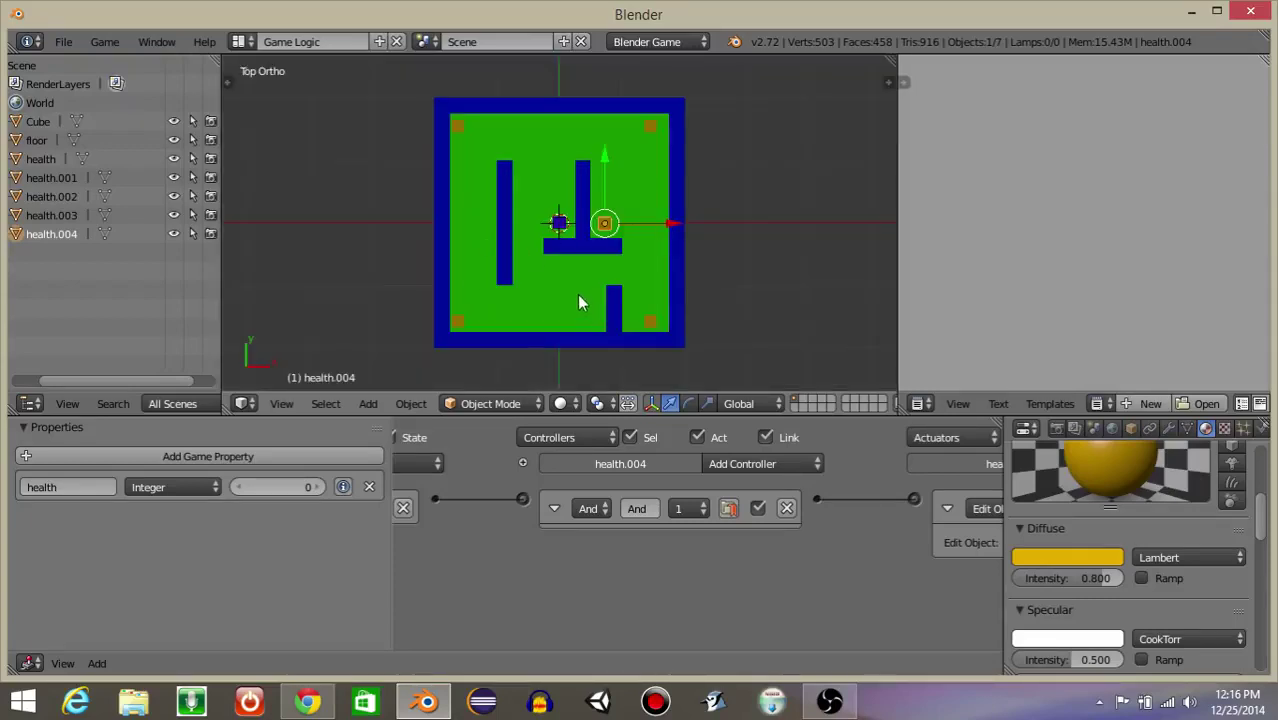
- Add a new cube and position it near the right outer wall, between the two right-hand corner health cubes
right_click(558, 223)
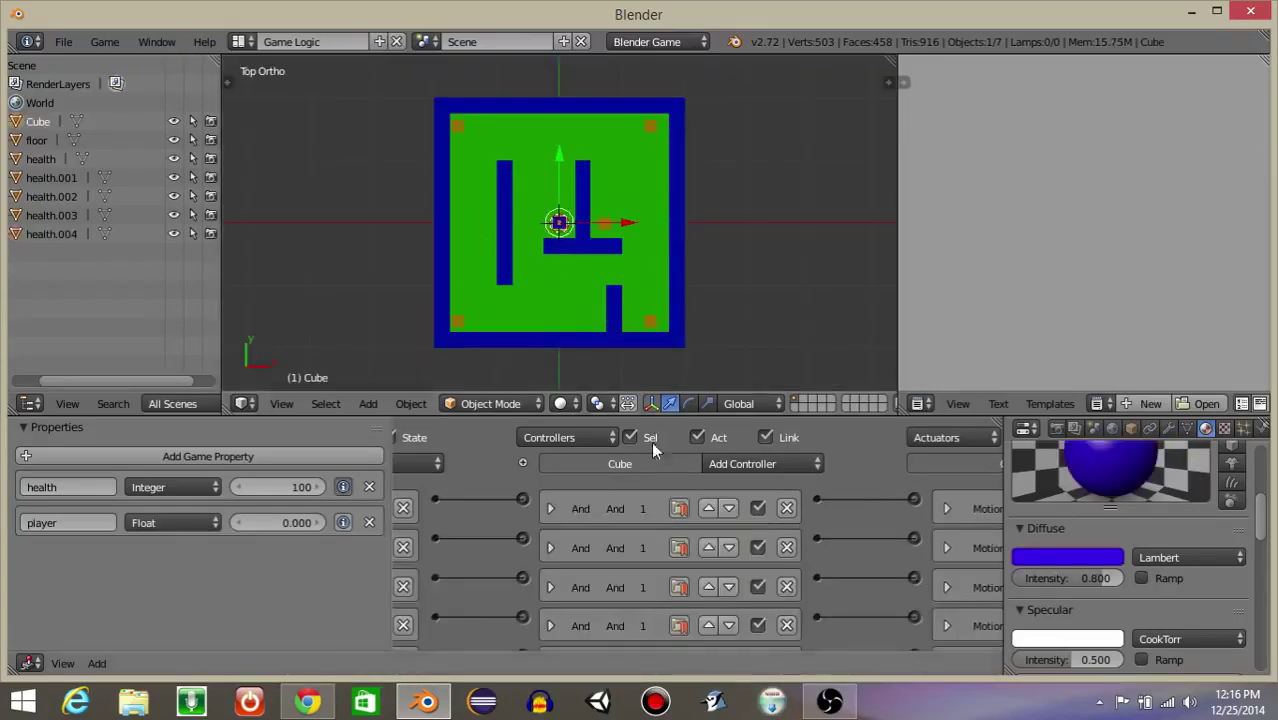
key(space)
text(add cube)
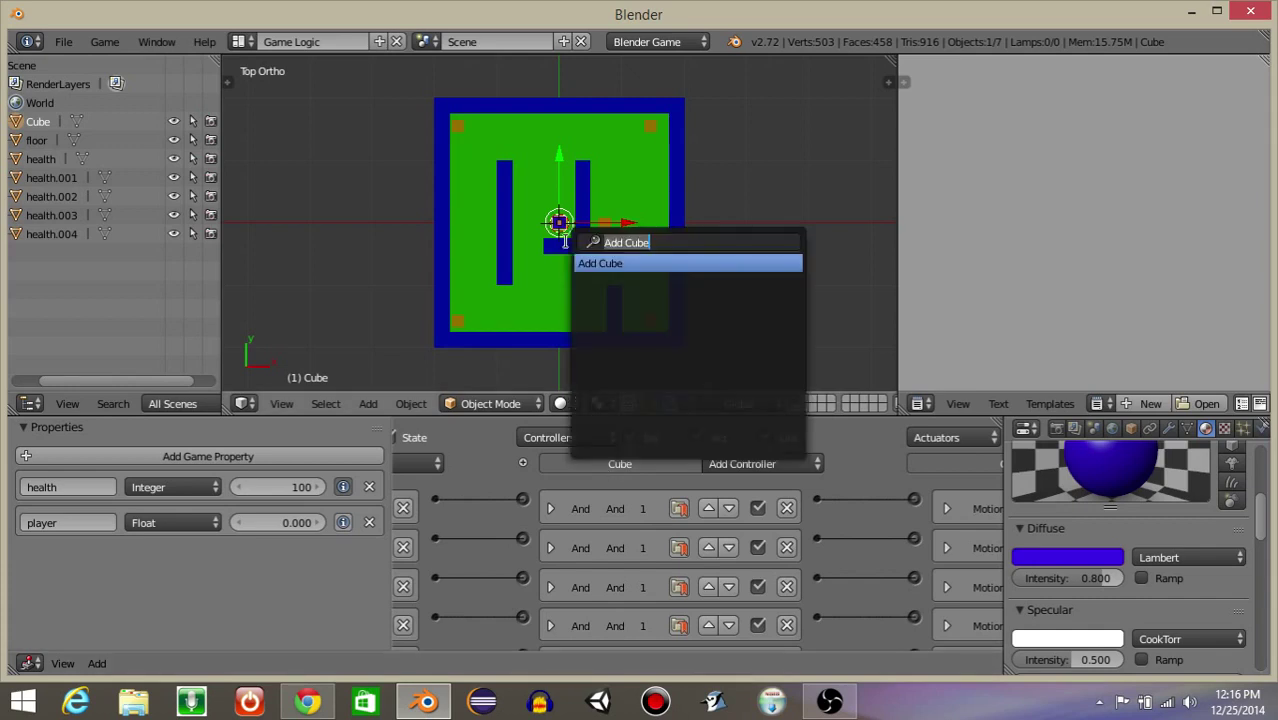
click(641, 262)
drag(565, 153, 573, 85)
drag(633, 158, 693, 163)
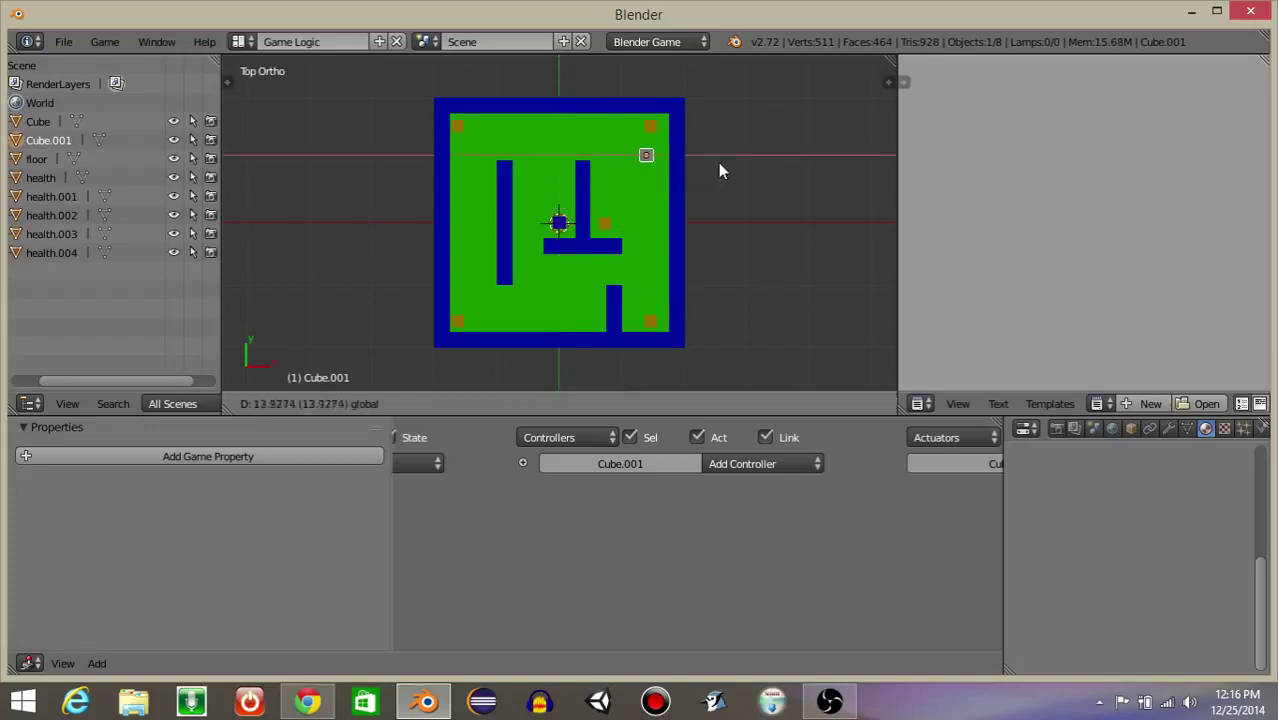
click(718, 162)
drag(648, 95, 648, 178)
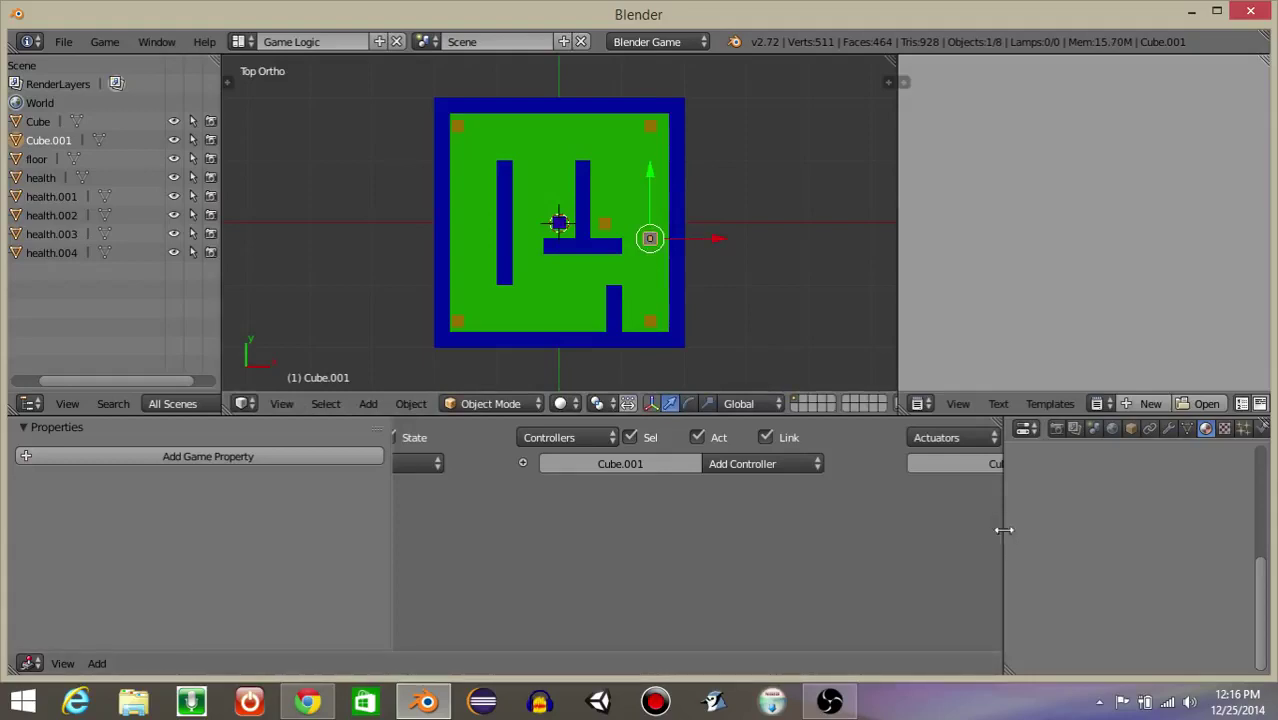
- Give the new cube a material named red with a red diffuse colour and Shadeless shading
drag(988, 526, 810, 522)
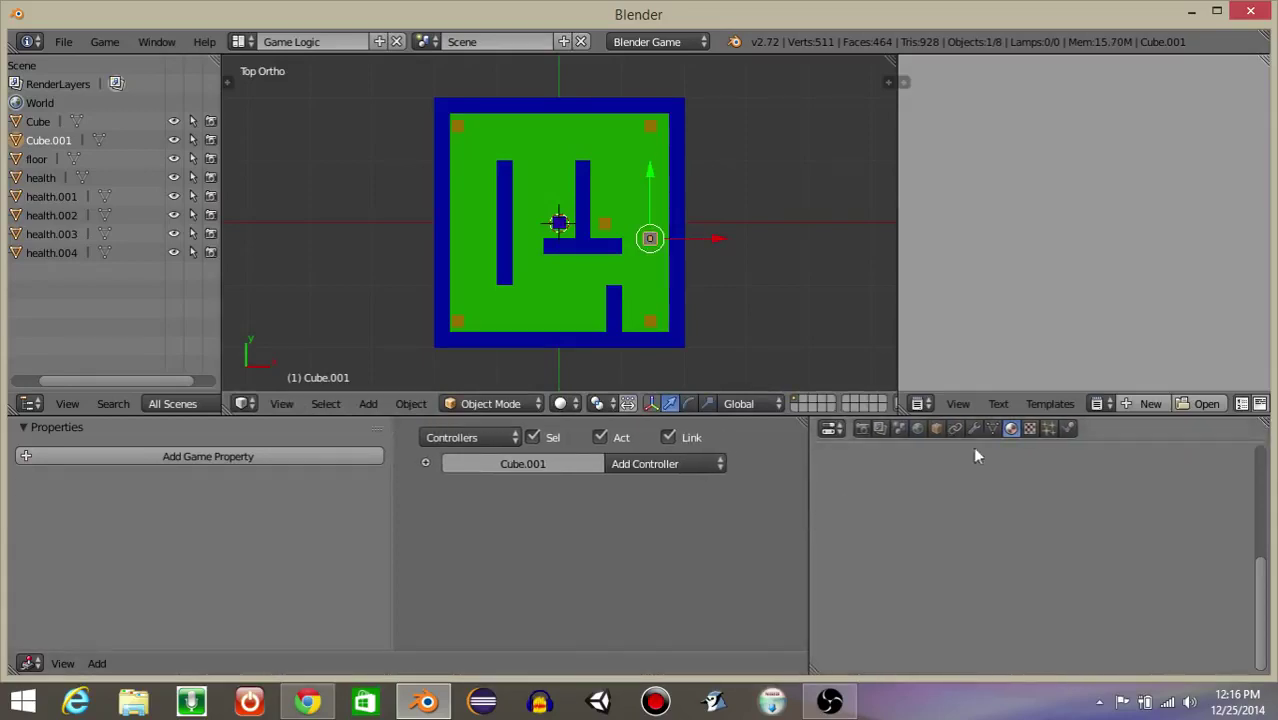
click(987, 553)
click(913, 552)
text(red)
key(Return)
scroll(941, 598, down, 3)
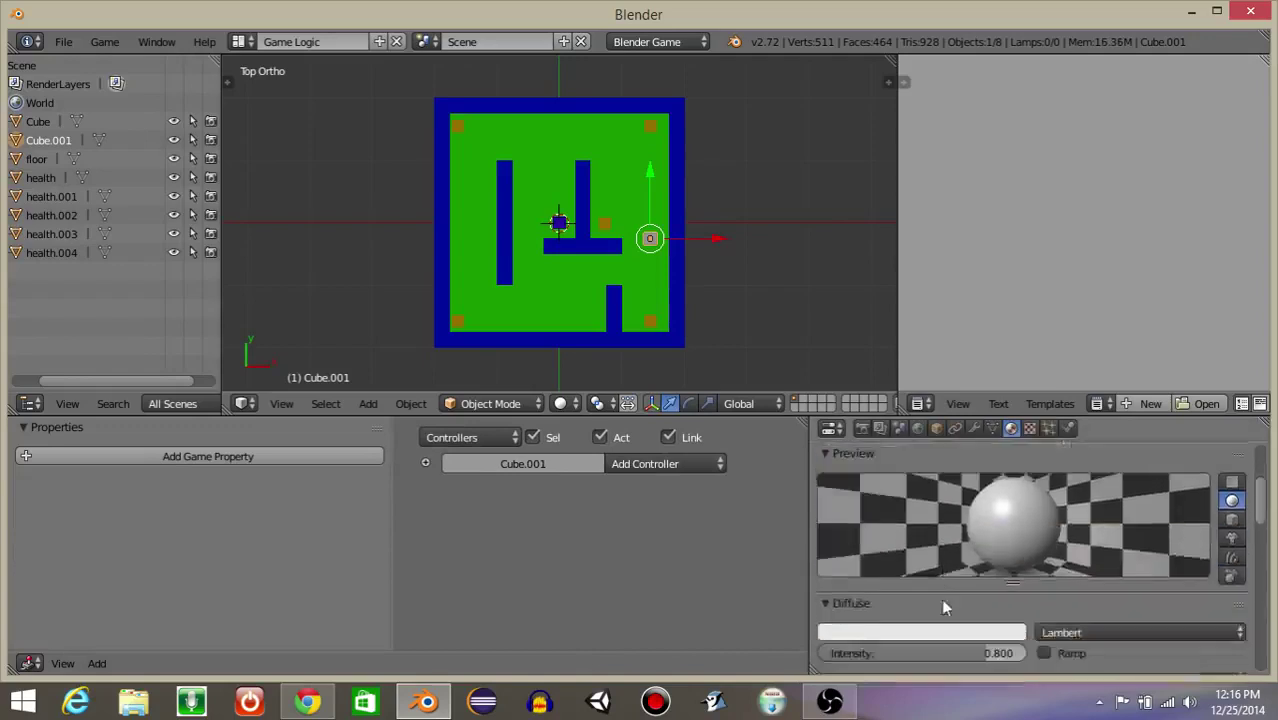
click(942, 639)
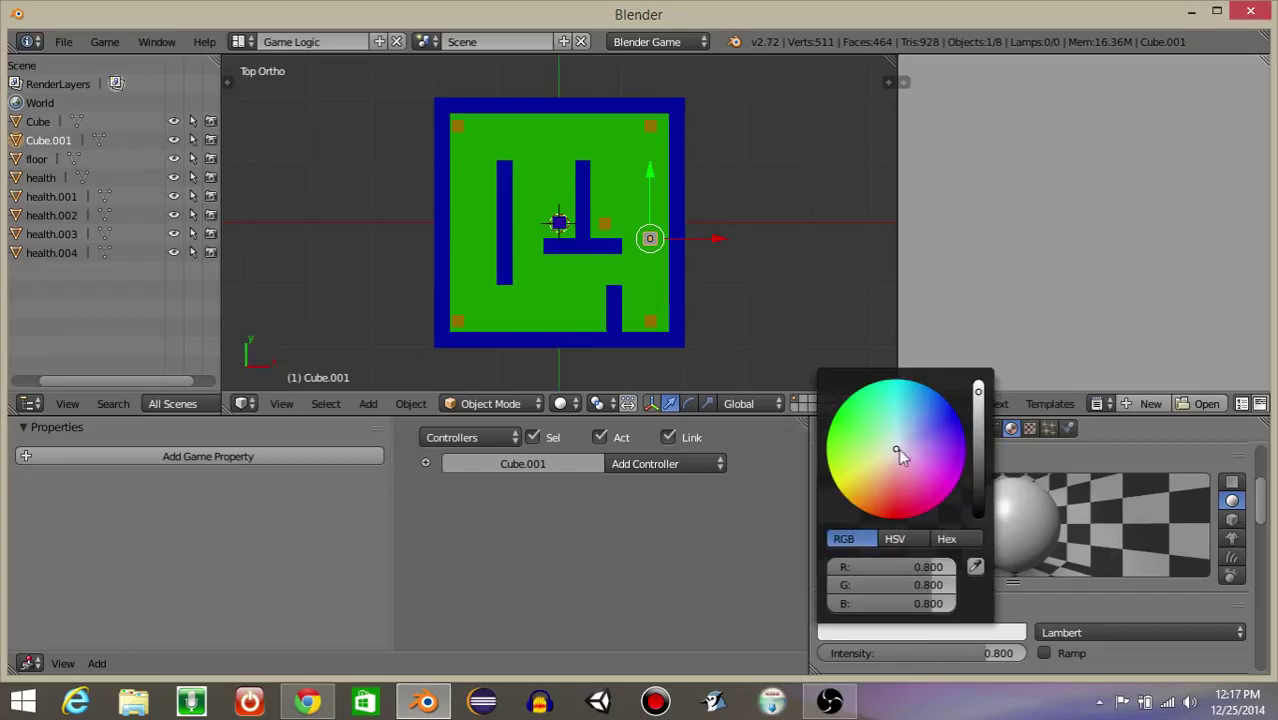
drag(898, 448, 893, 512)
scroll(1070, 560, down, 5)
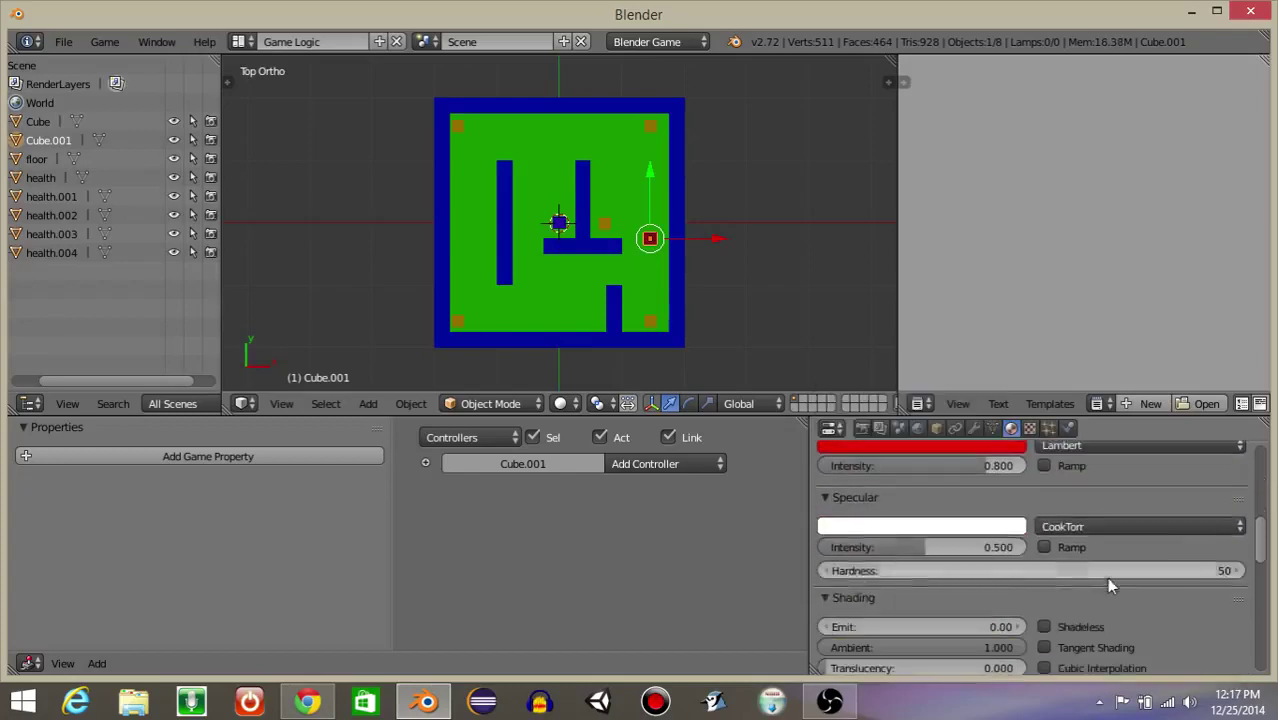
click(1057, 626)
- Test the game by driving the player cube around the walls toward the red cube
key(p)
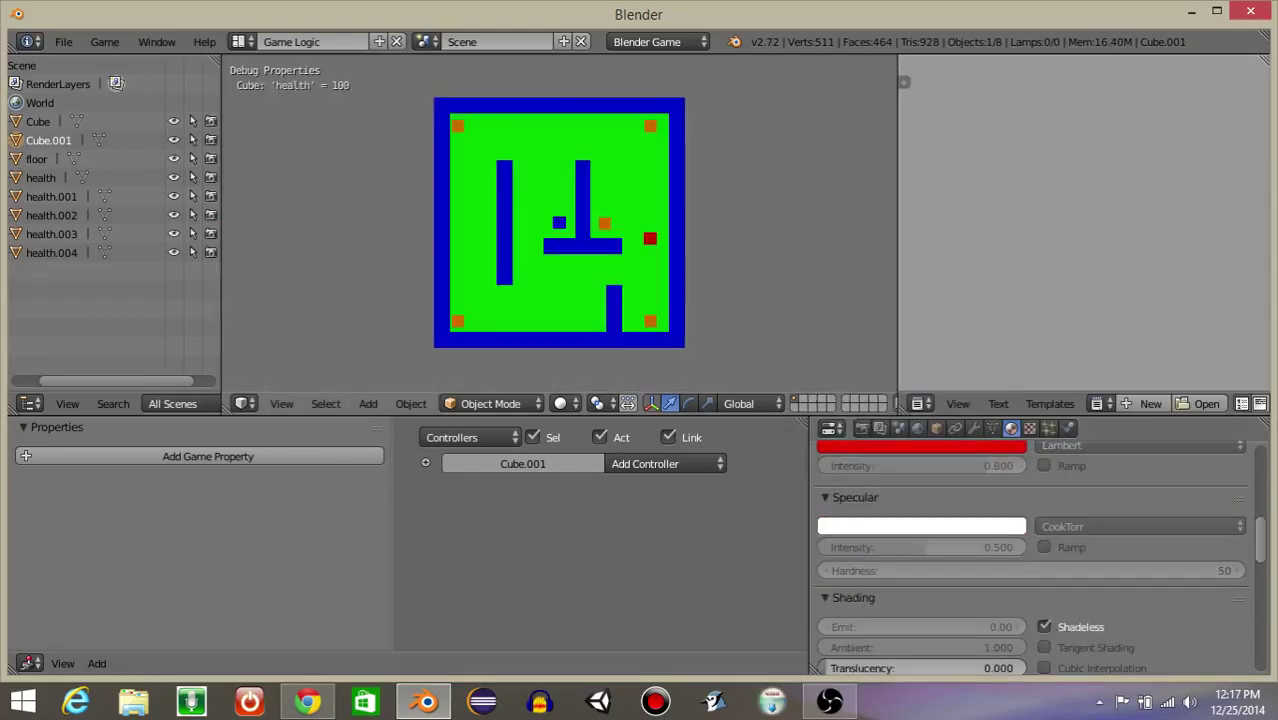
key(Up)
key(Right)
key(Up)
key(Right)
key(Down)
key(Right)
key(Down)
key(Left)
key(Up)
key(Down)
key(Right)
key(Up)
key(Escape)
- Rename the red cube object to enemy
right_click(650, 240)
right_click(650, 240)
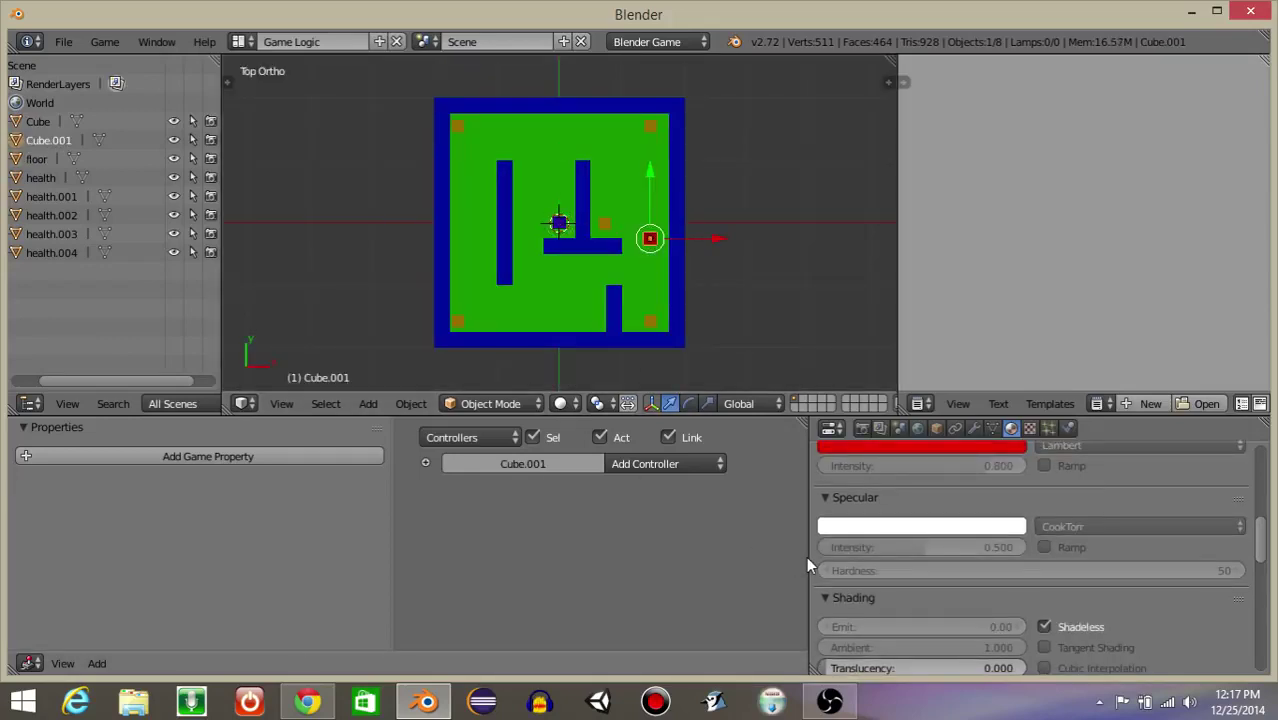
scroll(1093, 542, up, 2)
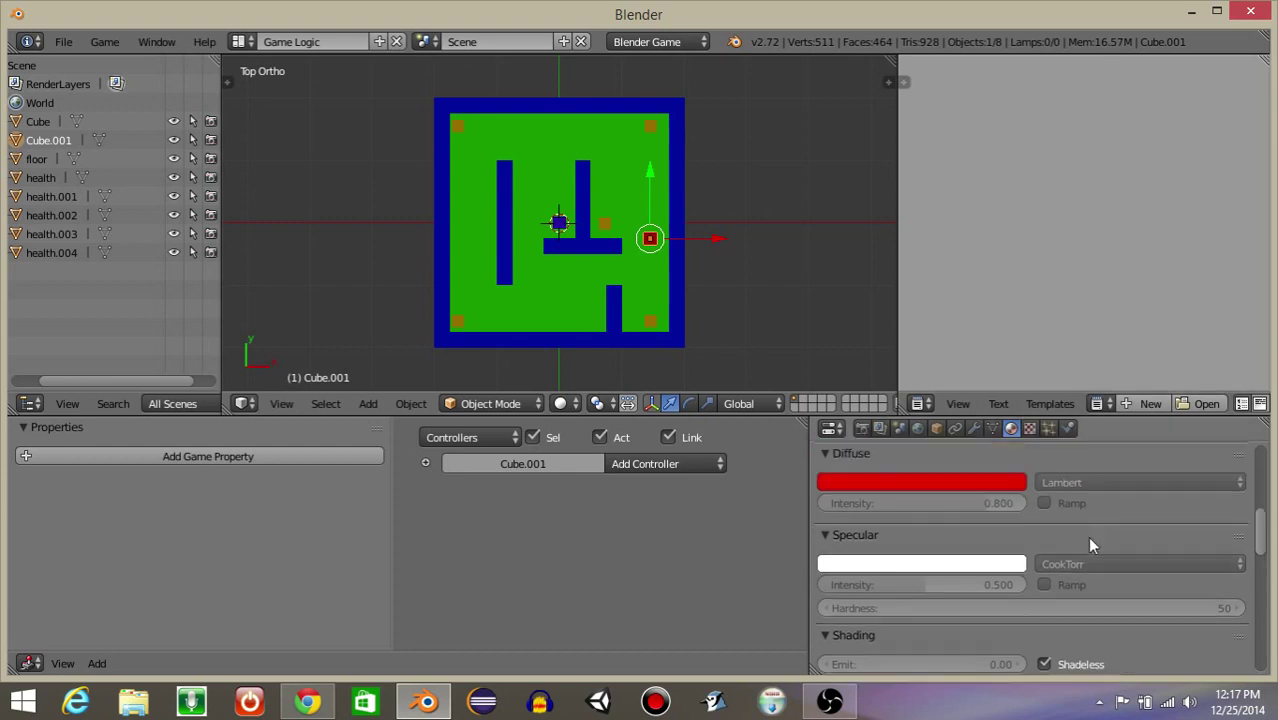
scroll(1093, 542, up, 10)
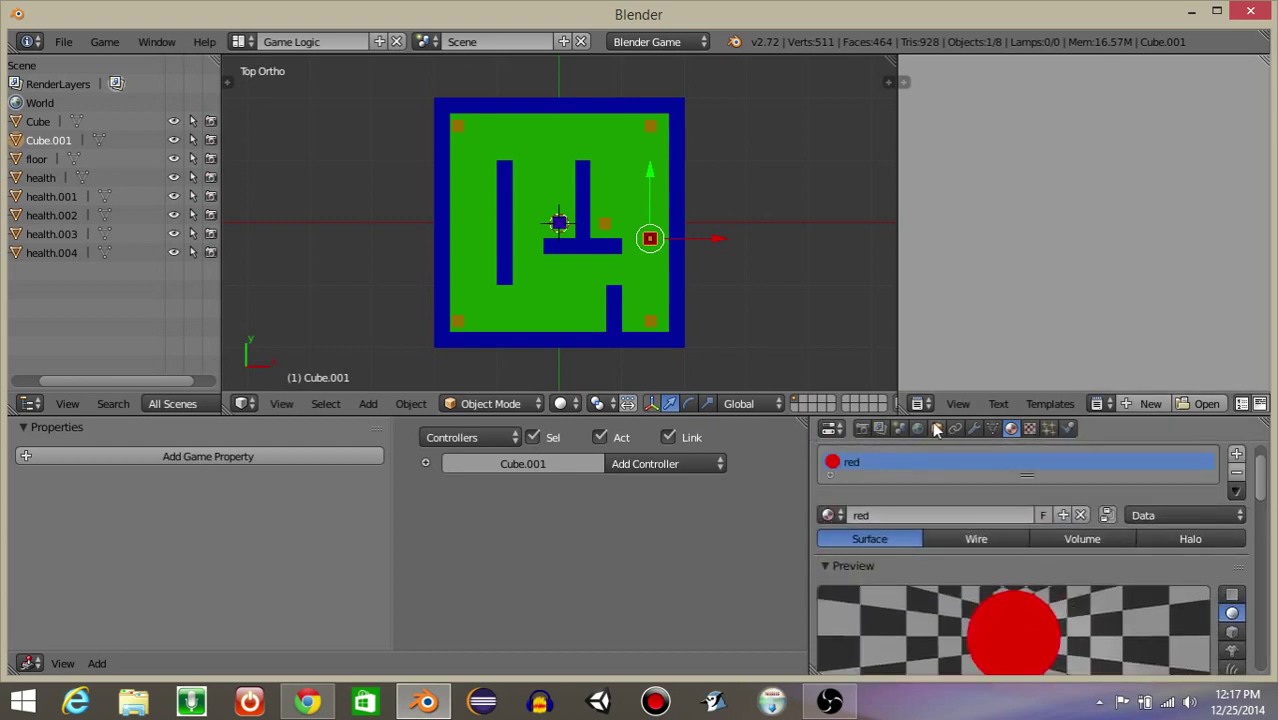
click(934, 425)
click(911, 489)
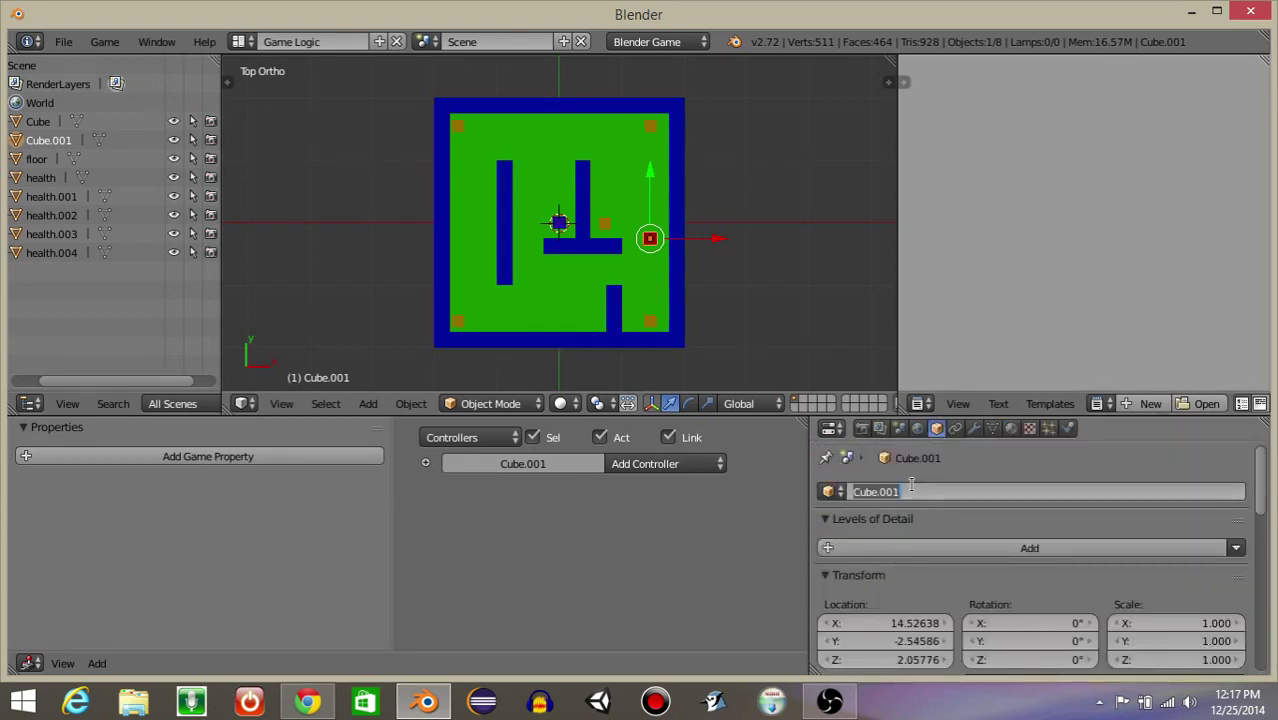
text(enemy)
key(Return)
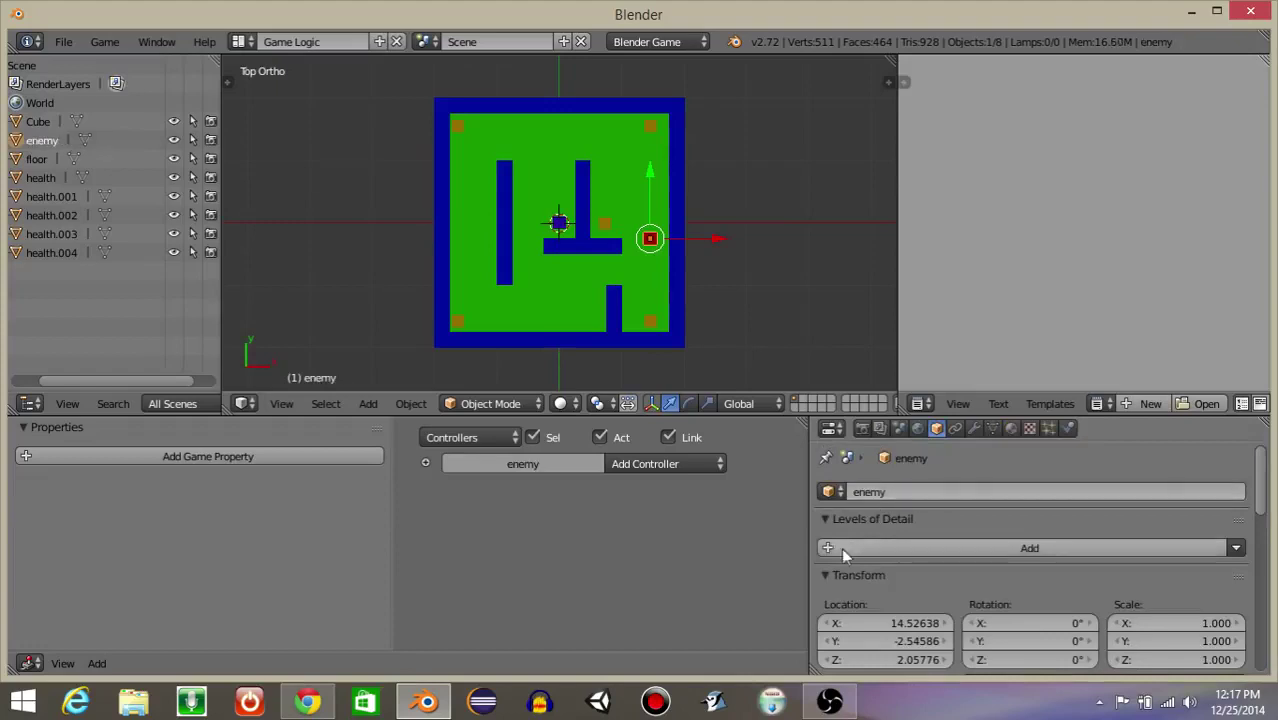
- Widen the logic editor and add an Always sensor to the enemy cube
drag(809, 572, 1142, 572)
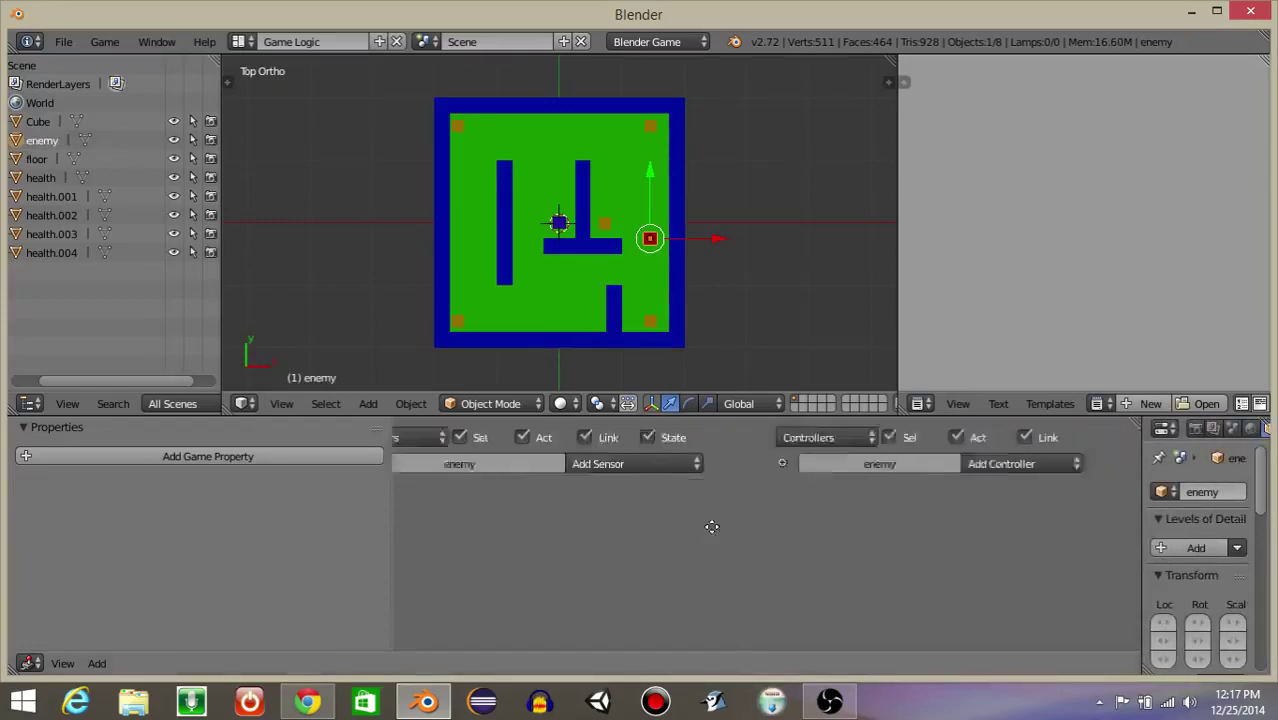
click(658, 465)
click(662, 414)
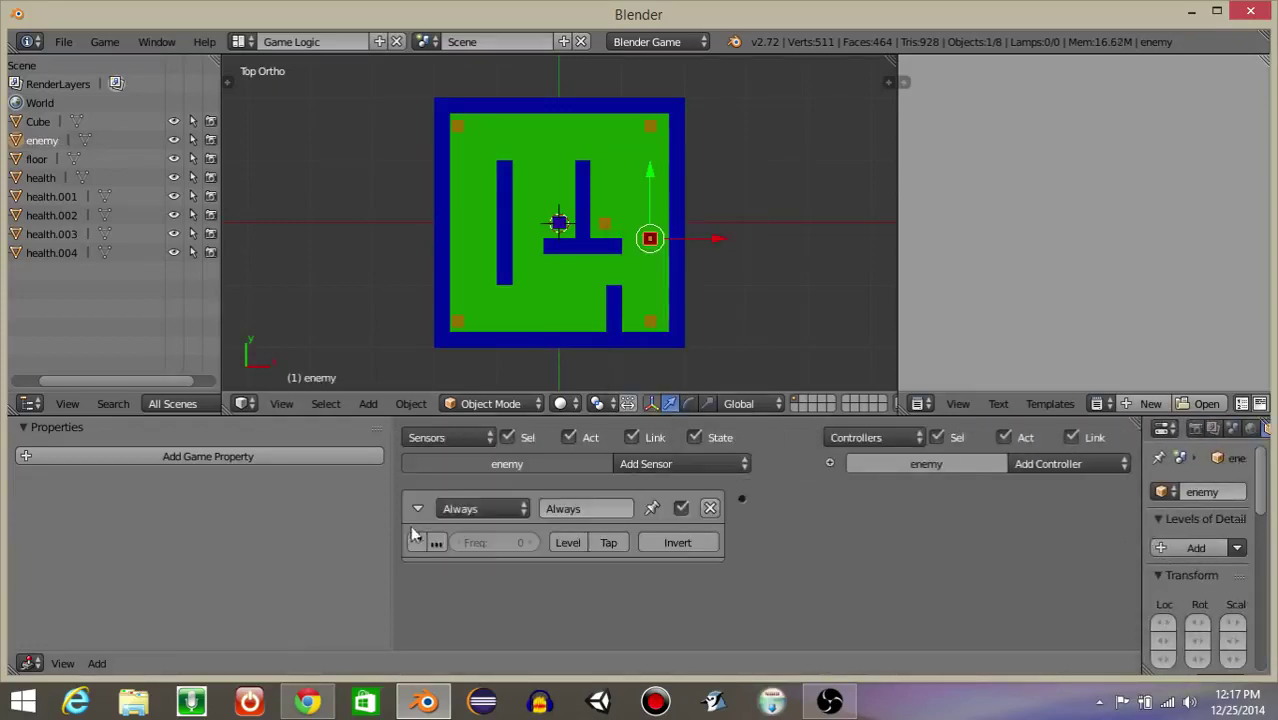
- Add a Steering actuator to the enemy cube and set its behavior to Path following
click(417, 508)
middle_drag(981, 553, 736, 537)
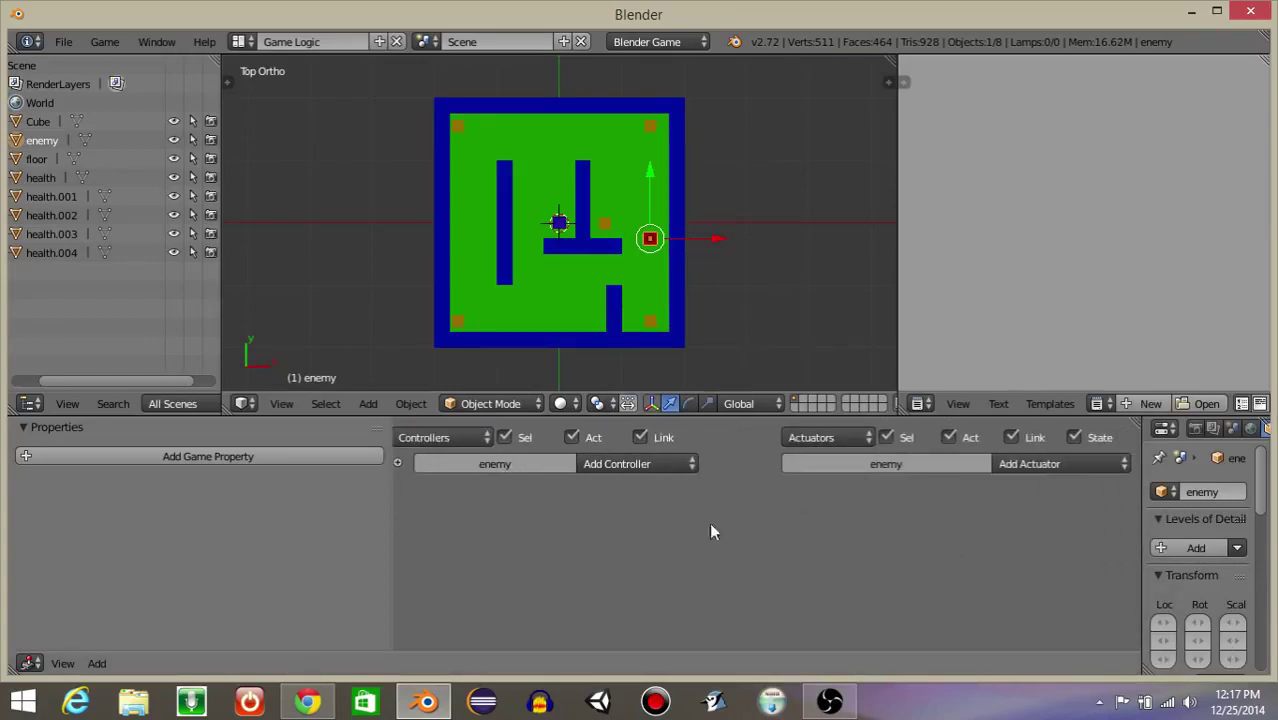
click(1030, 464)
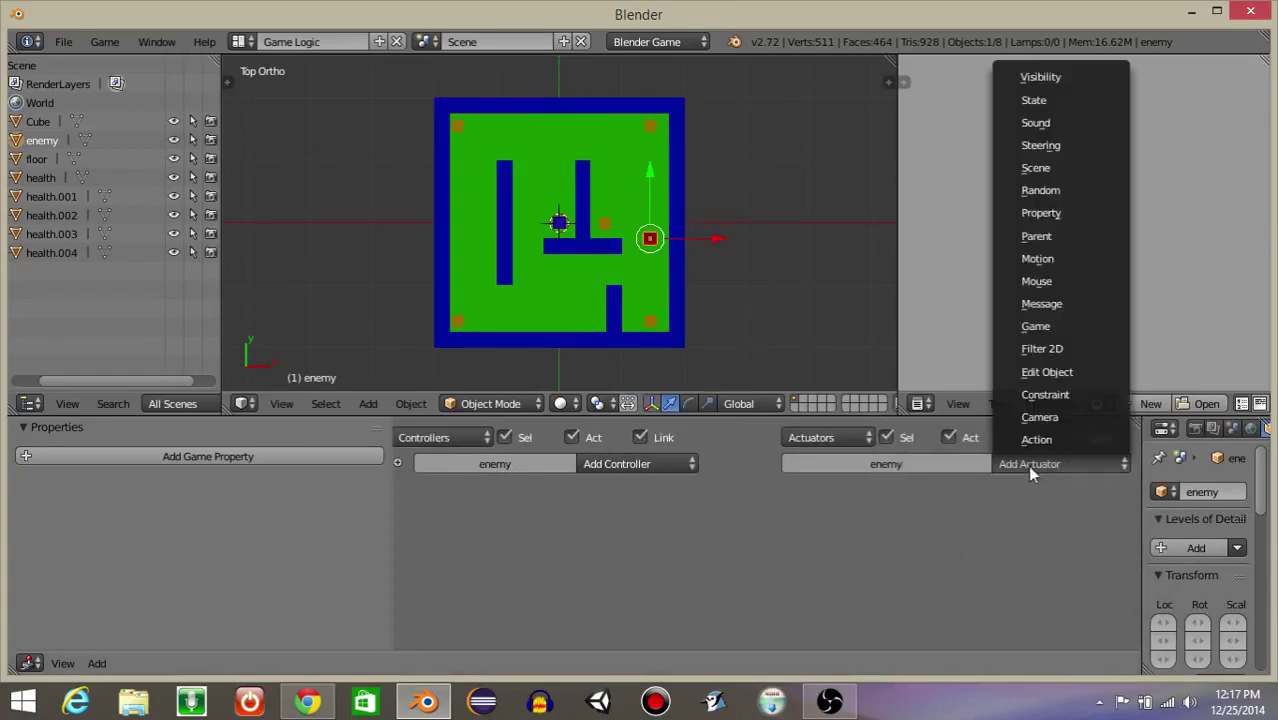
click(1046, 146)
click(948, 545)
click(958, 470)
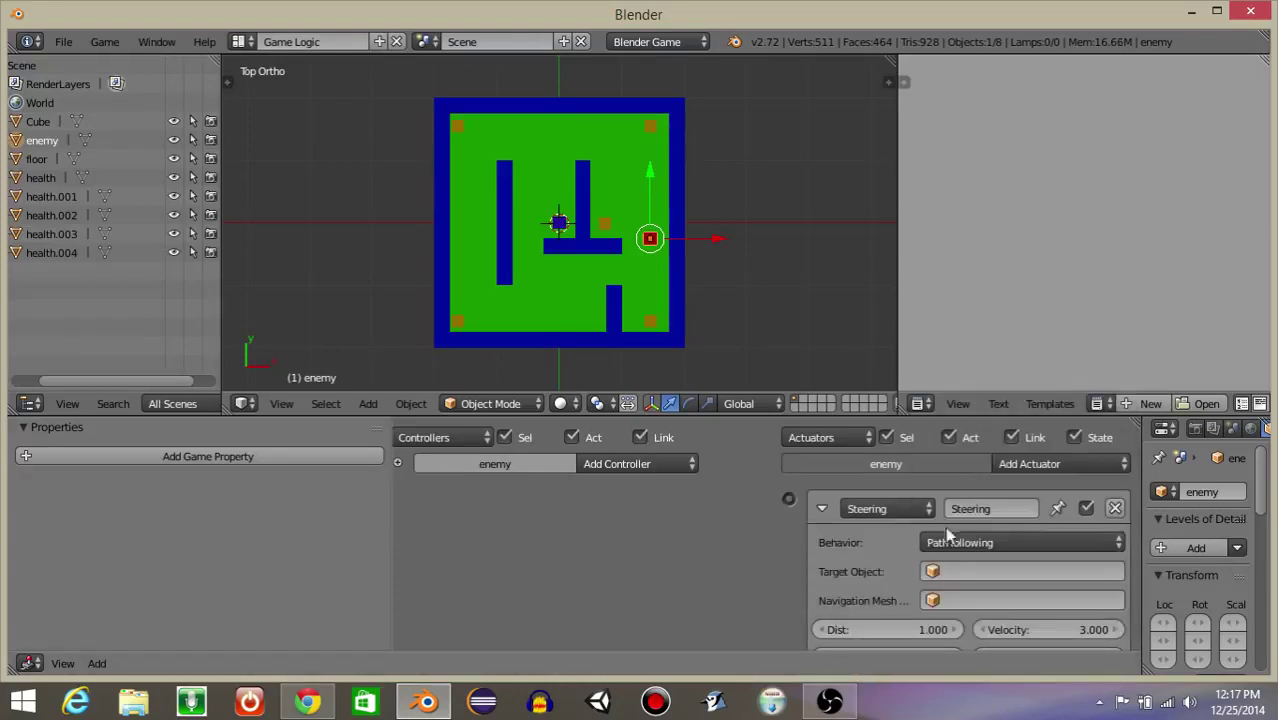
click(822, 508)
- Add a Motion actuator named move to the enemy cube with a Y location of 0.20
click(1003, 464)
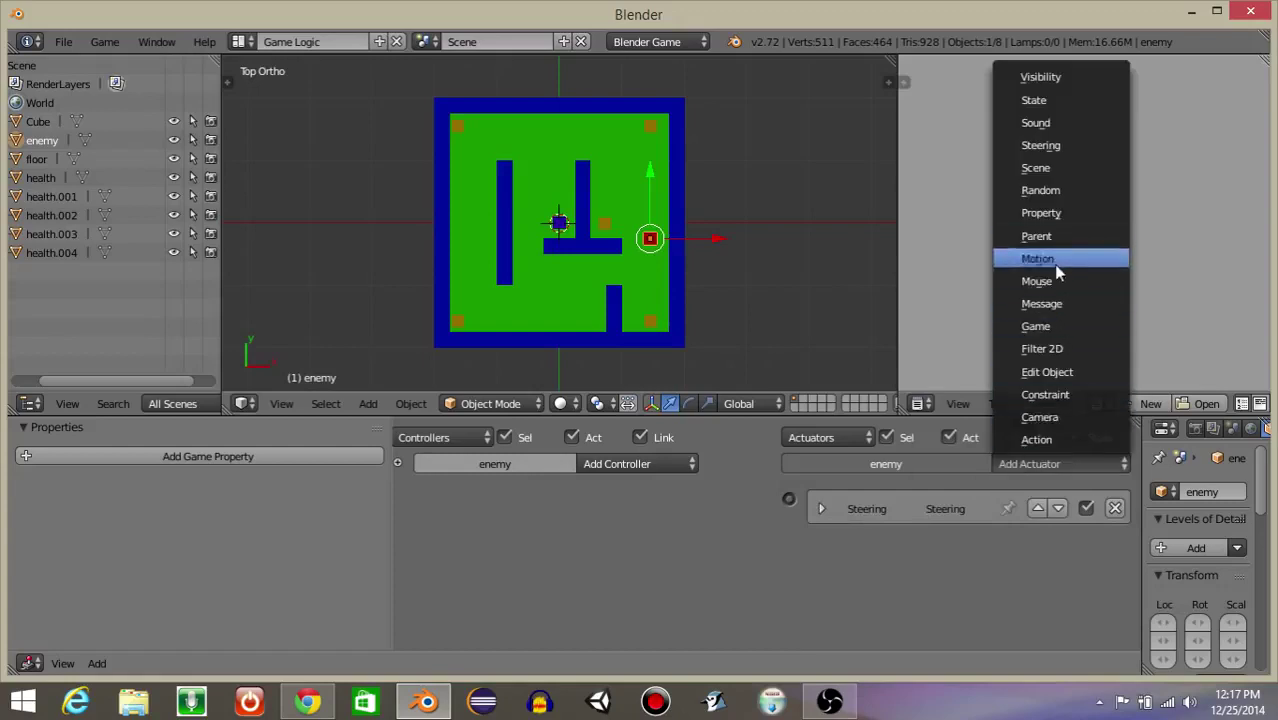
click(1032, 251)
click(973, 549)
text(move)
key(Return)
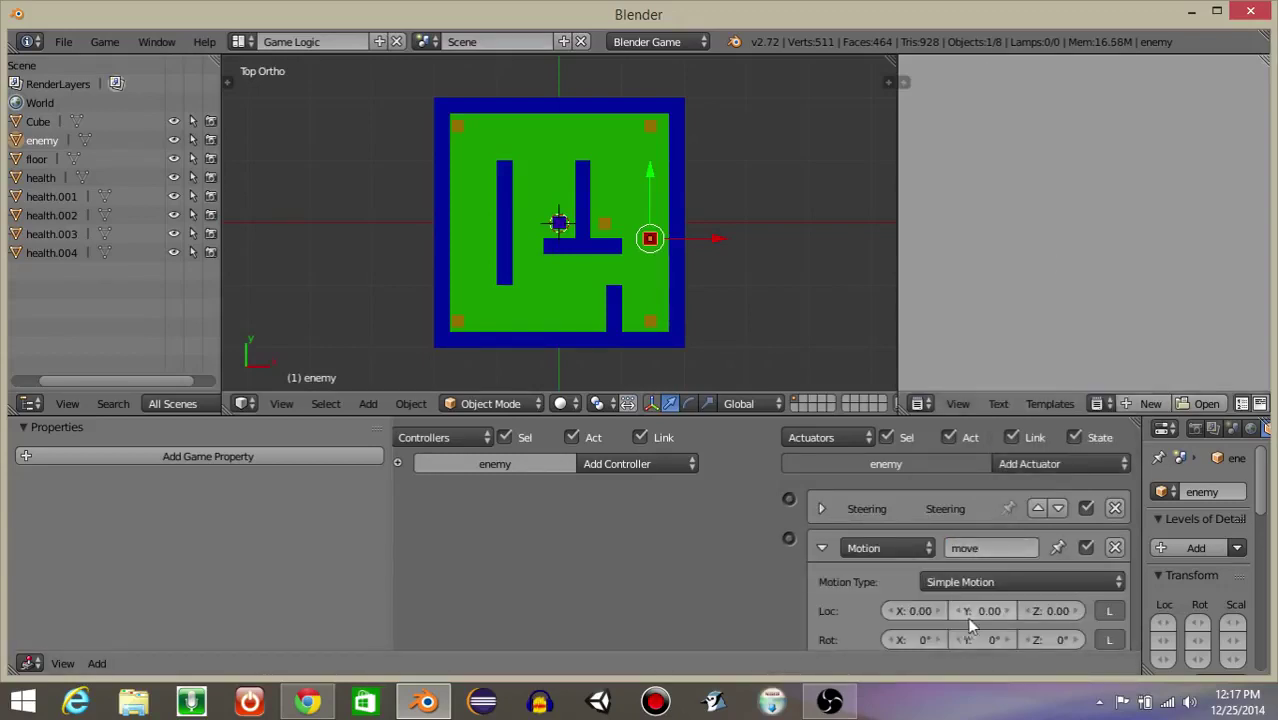
click(975, 611)
click(823, 547)
- Link the enemy's Always sensor to both the Steering and the move actuators
scroll(770, 560, down, 3)
middle_drag(692, 548, 700, 548)
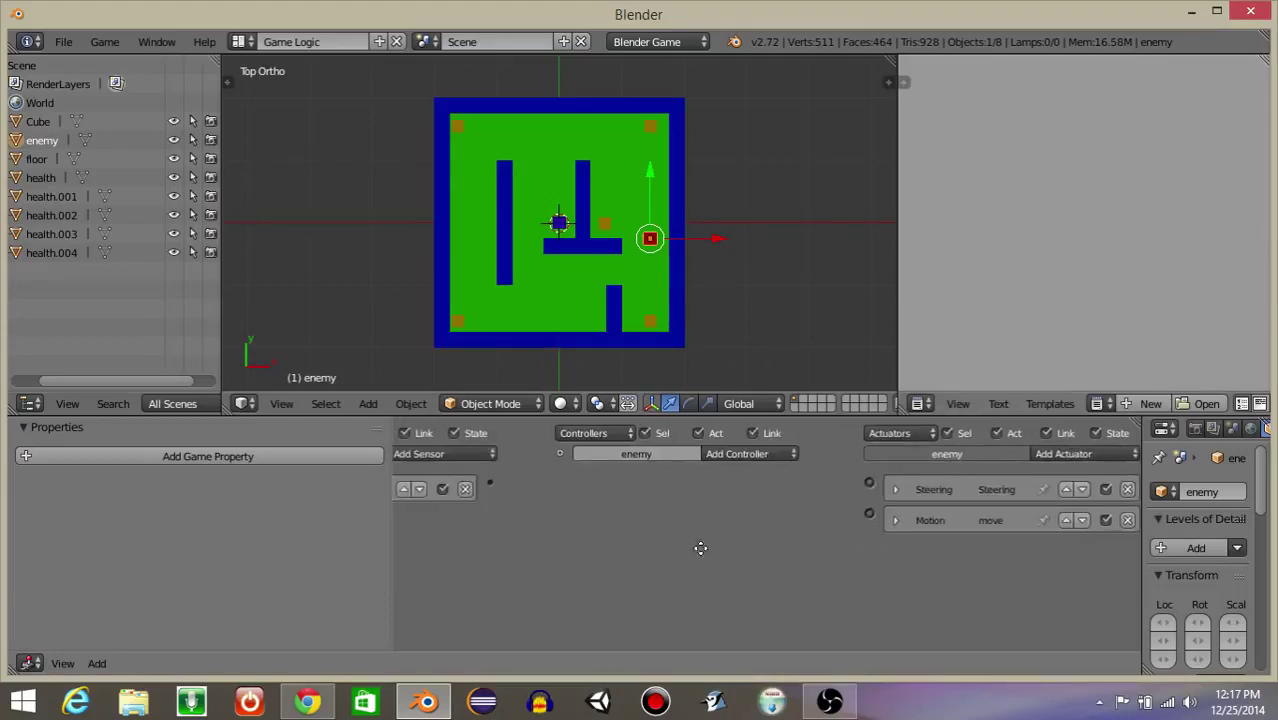
drag(490, 485, 870, 516)
- Build a navigation mesh from the floor object using the scene's default navigation settings
right_click(552, 315)
scroll(538, 264, up, 1)
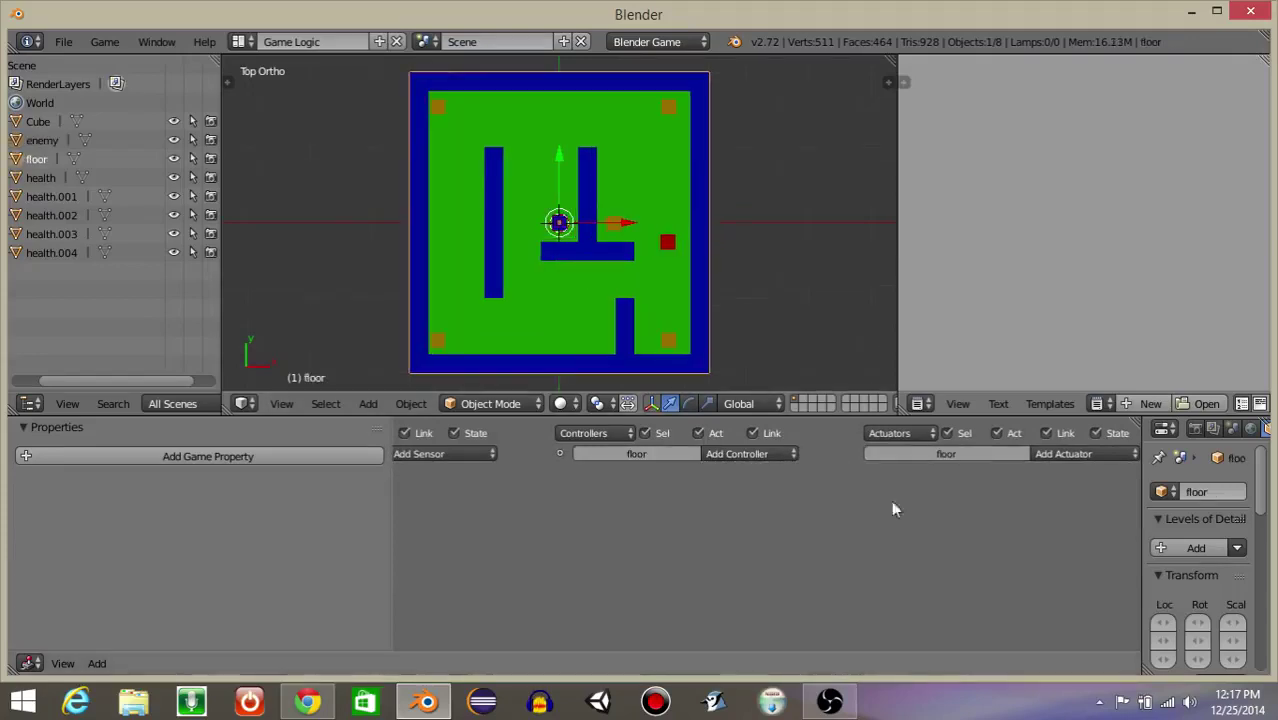
drag(1142, 522, 748, 522)
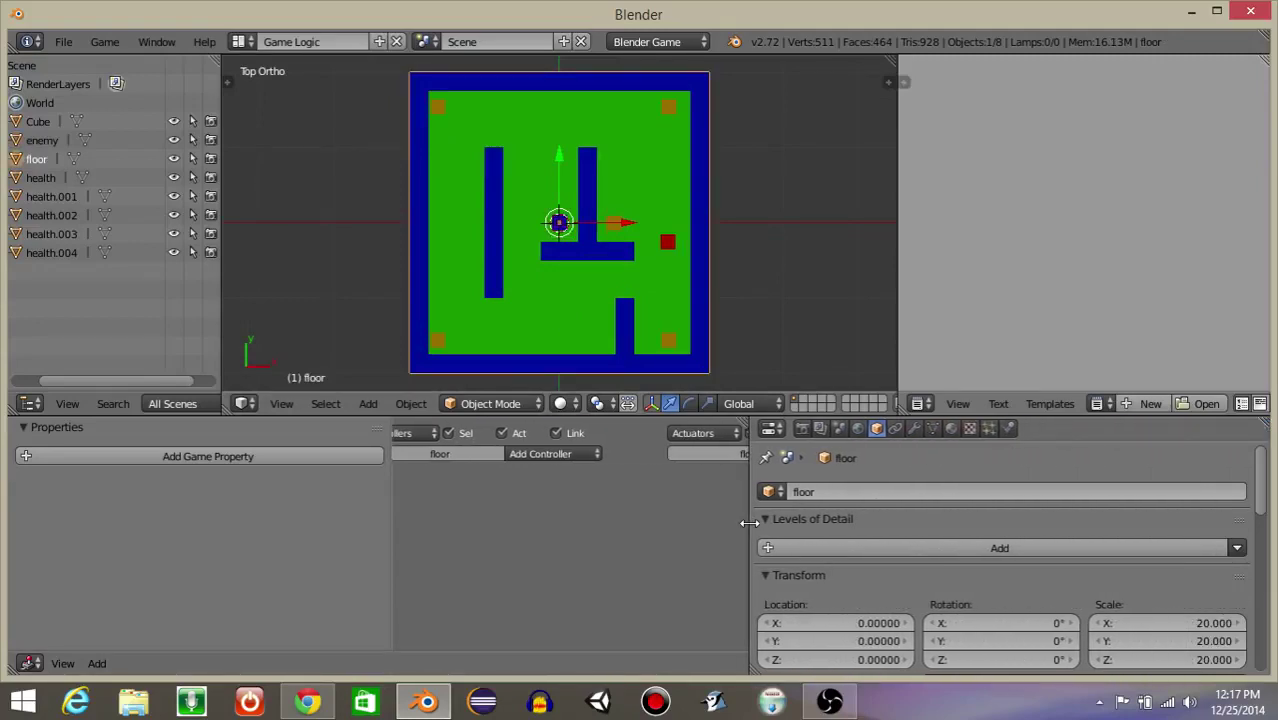
click(841, 428)
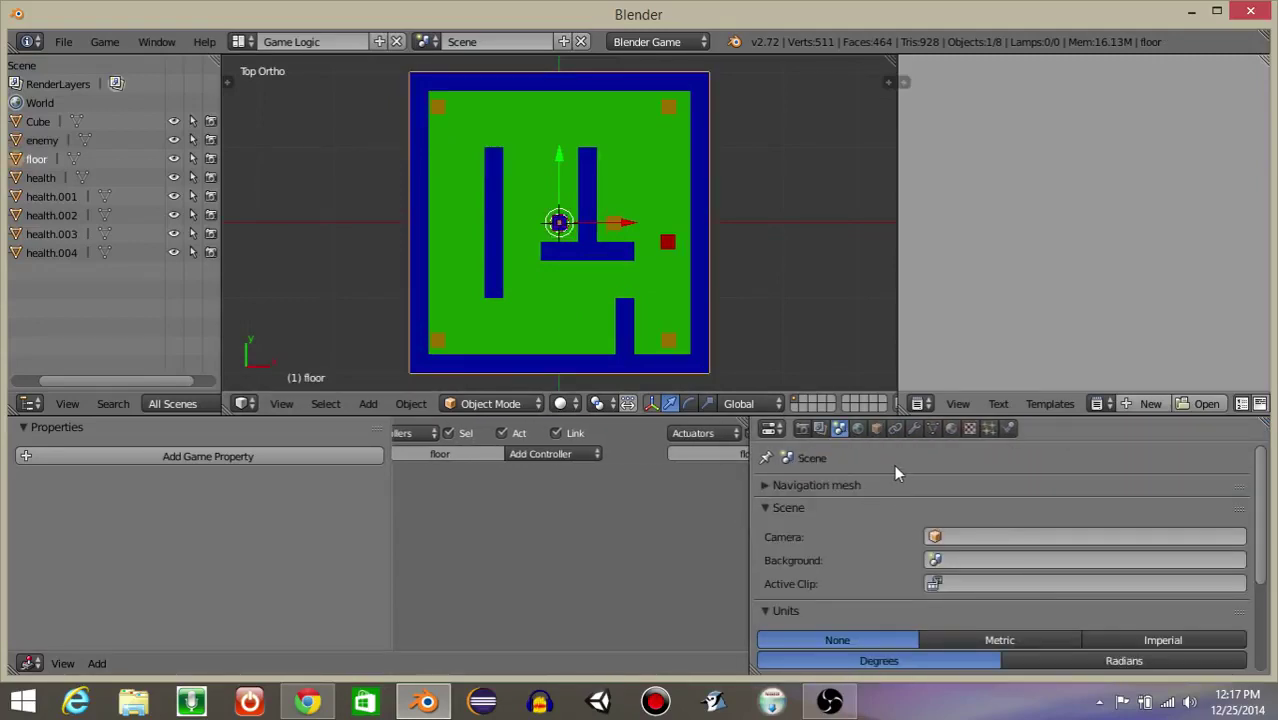
click(762, 484)
scroll(990, 580, down, 3)
scroll(994, 585, up, 3)
click(959, 513)
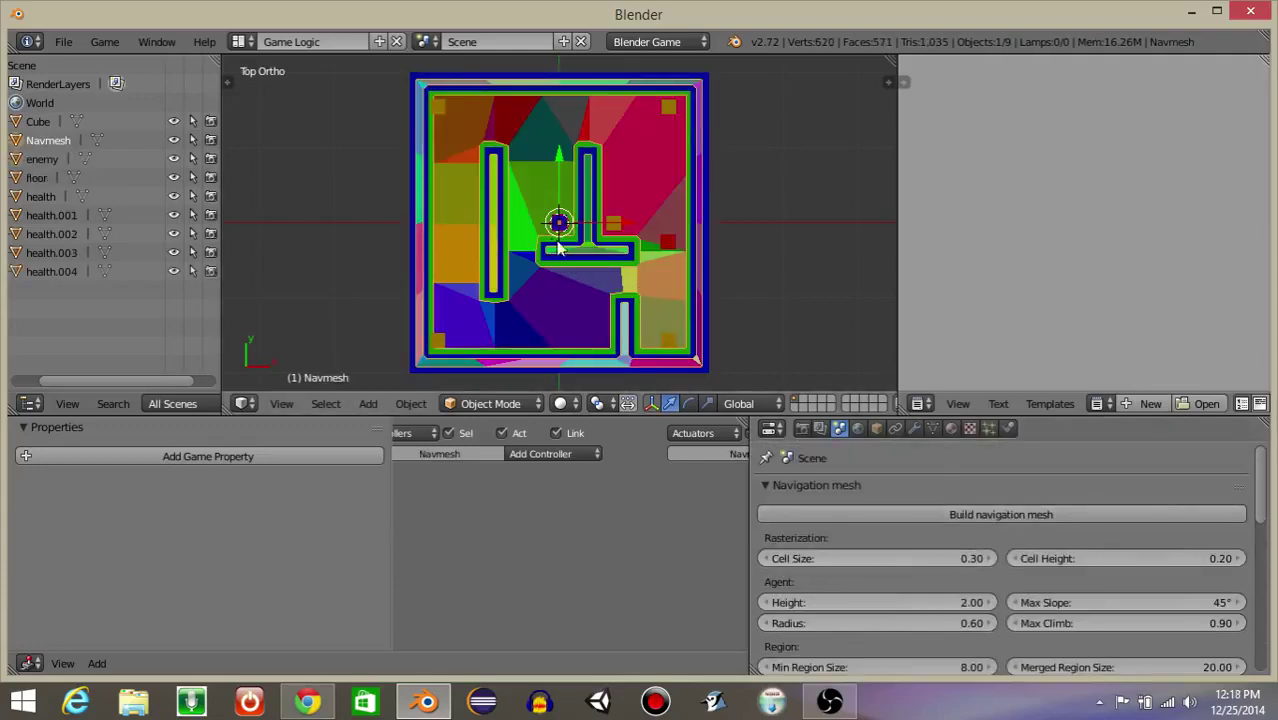
- Set the enemy cube's physics type to Character with Actor enabled, and expand its Steering actuator
right_click(666, 246)
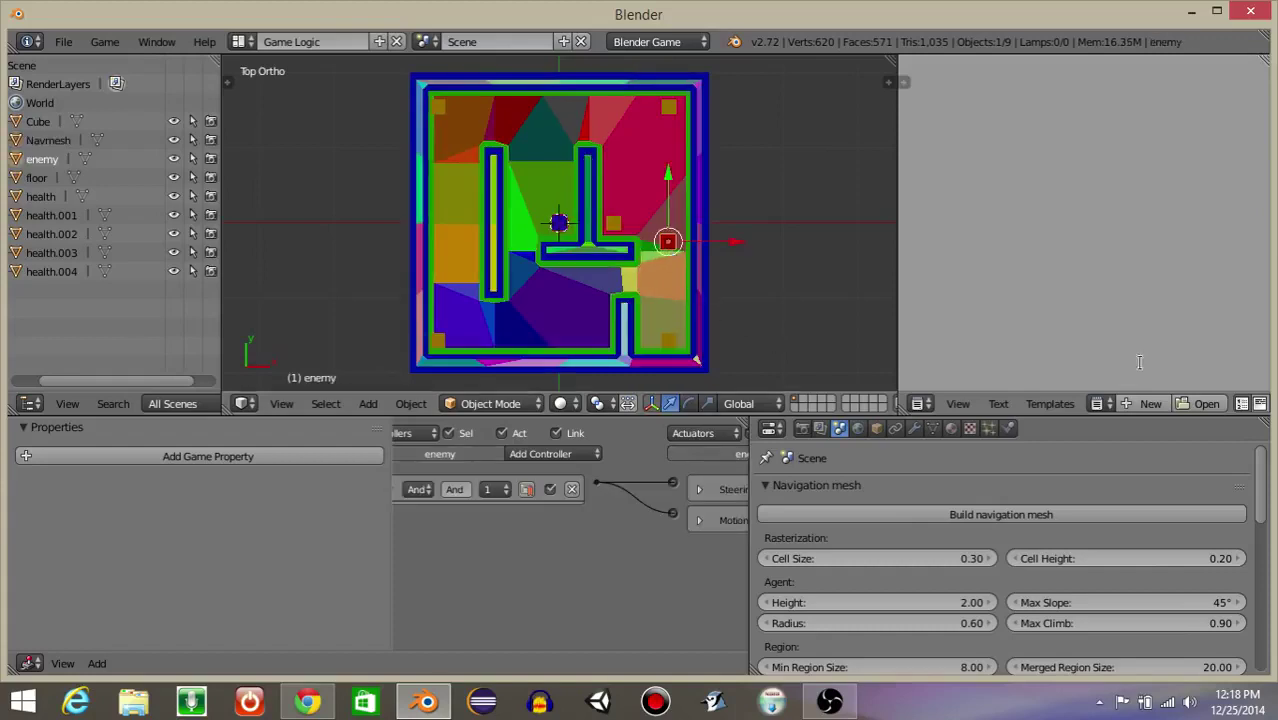
click(1008, 427)
click(941, 515)
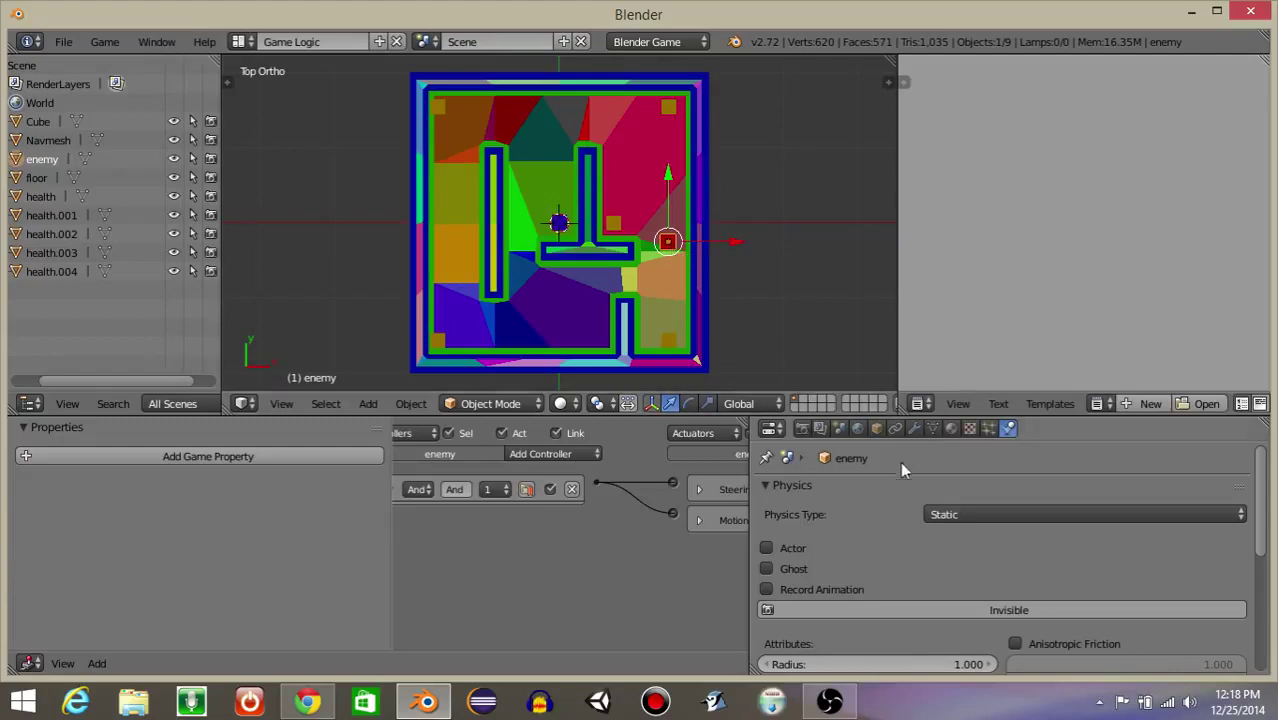
click(939, 516)
click(955, 325)
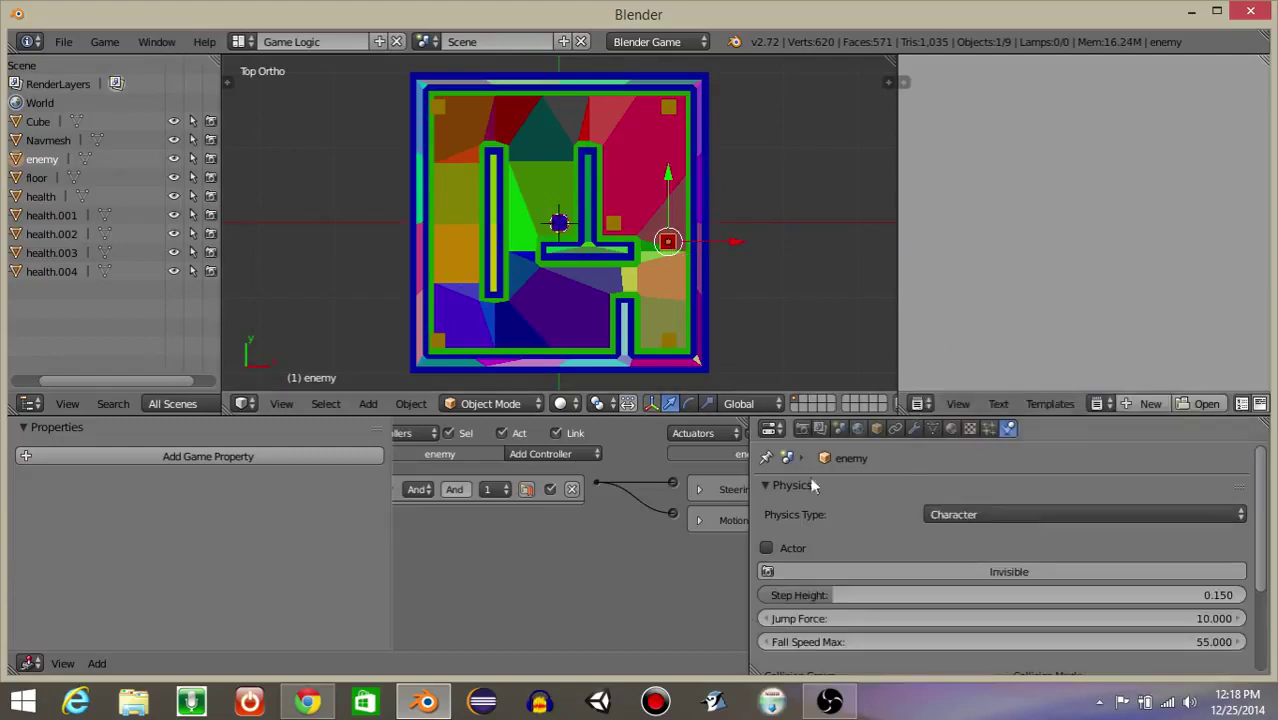
click(764, 548)
middle_drag(726, 551, 522, 551)
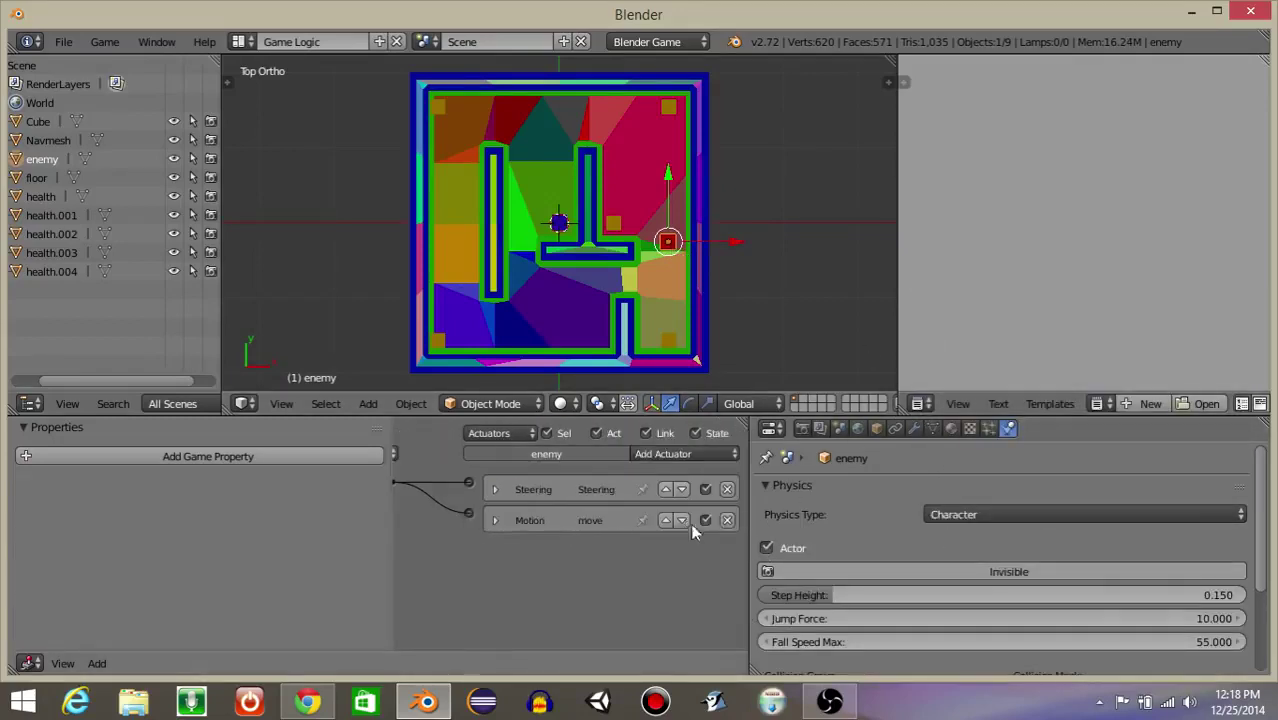
click(495, 489)
click(606, 538)
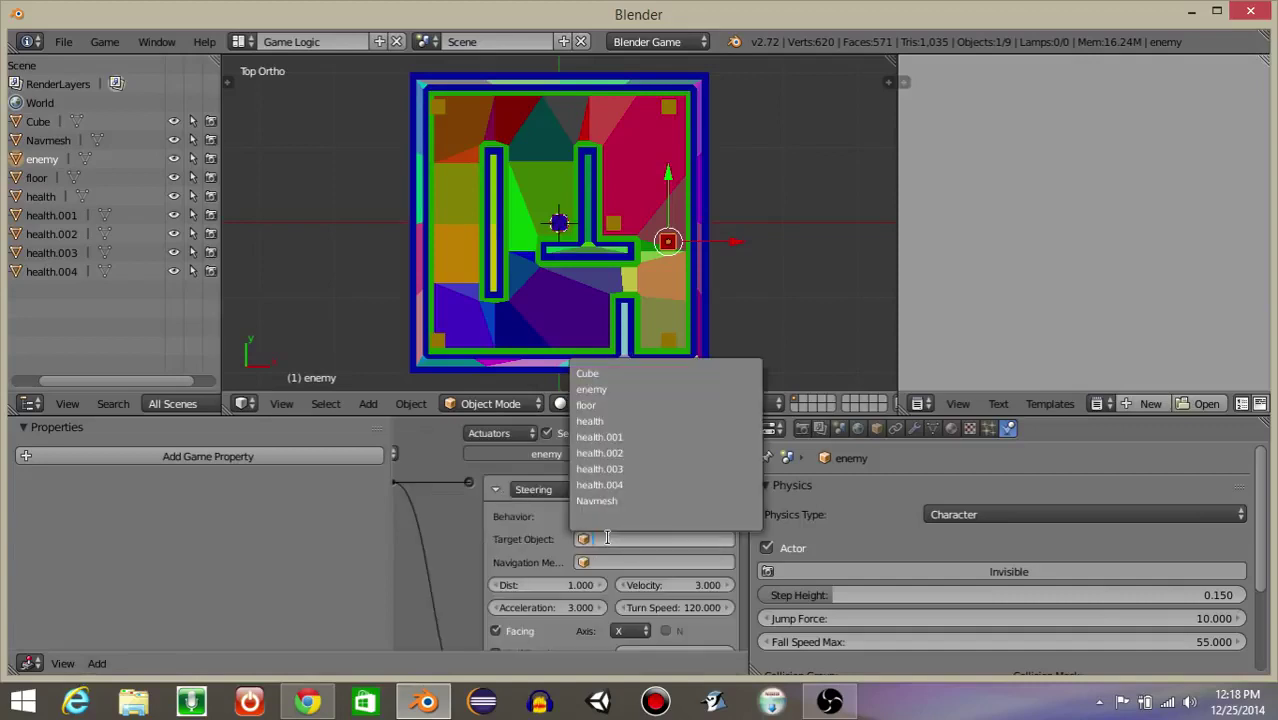
text(p)
key(BackSpace)
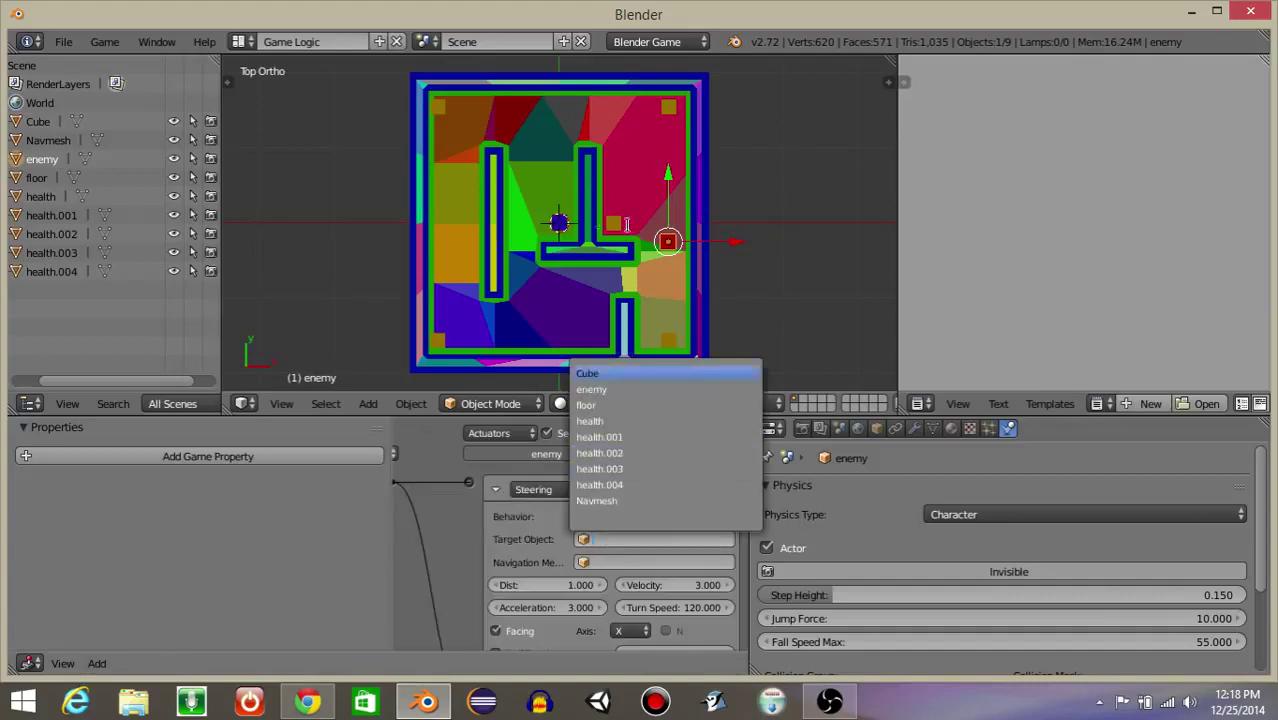
- Rename the blue player cube object to player
right_click(559, 222)
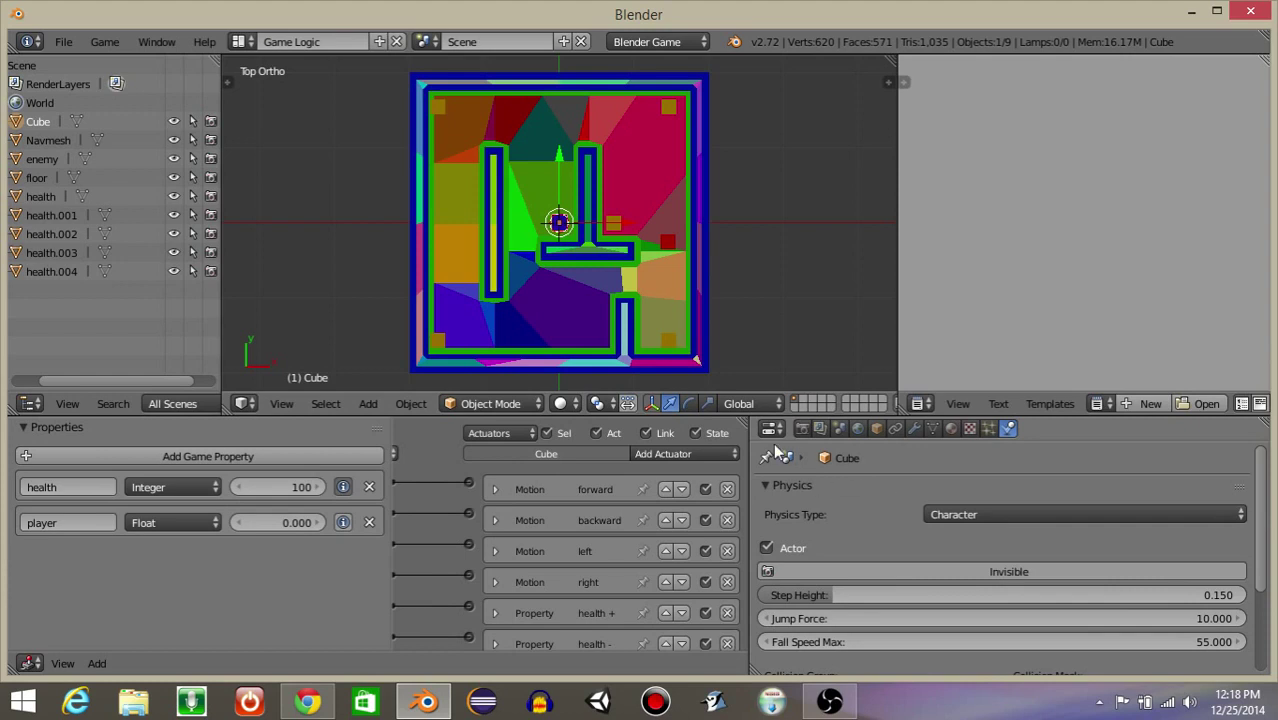
click(877, 428)
text(player)
key(Return)
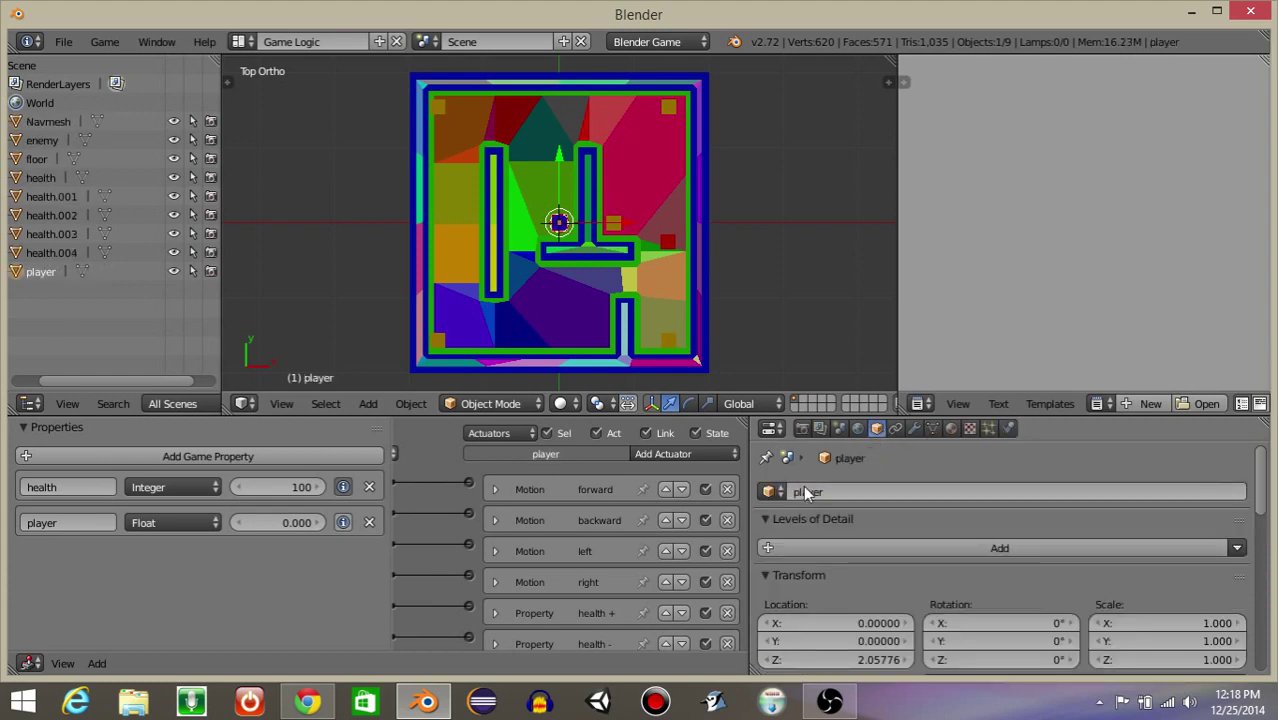
- In the enemy's Steering actuator, set the target object to player and the navigation mesh to Navmesh
right_click(667, 241)
click(627, 540)
text(player)
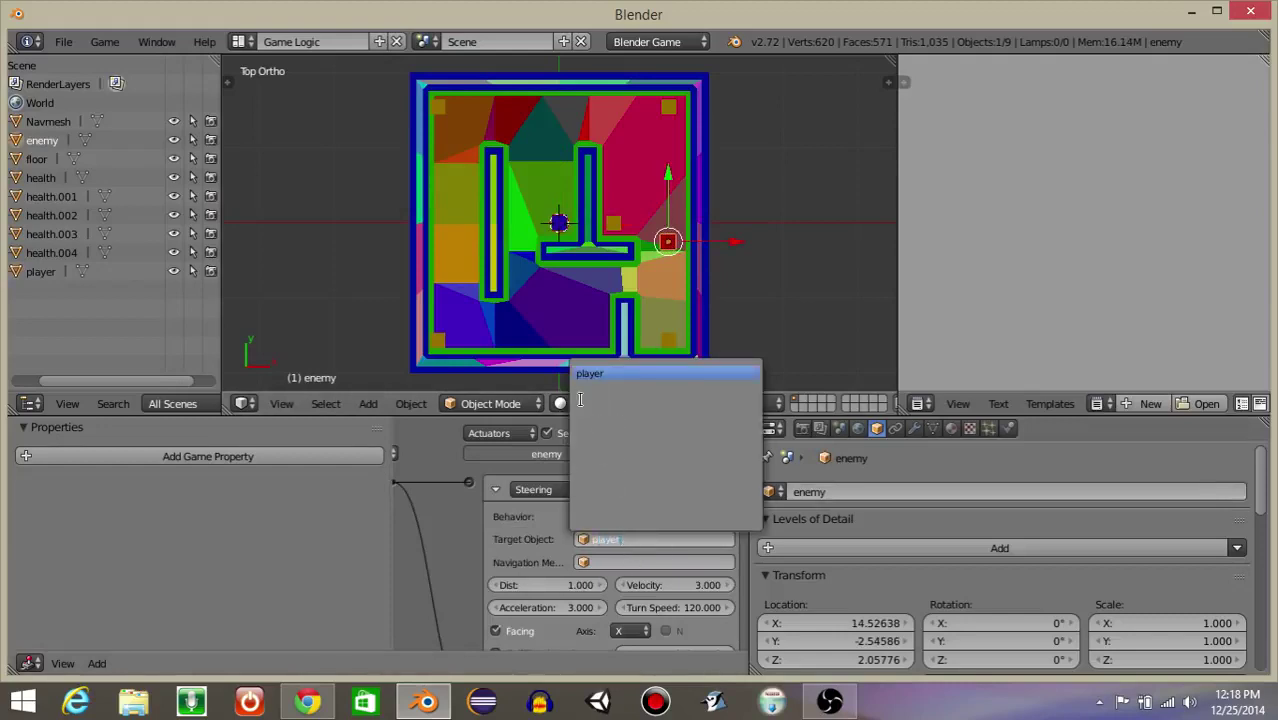
key(Return)
click(610, 563)
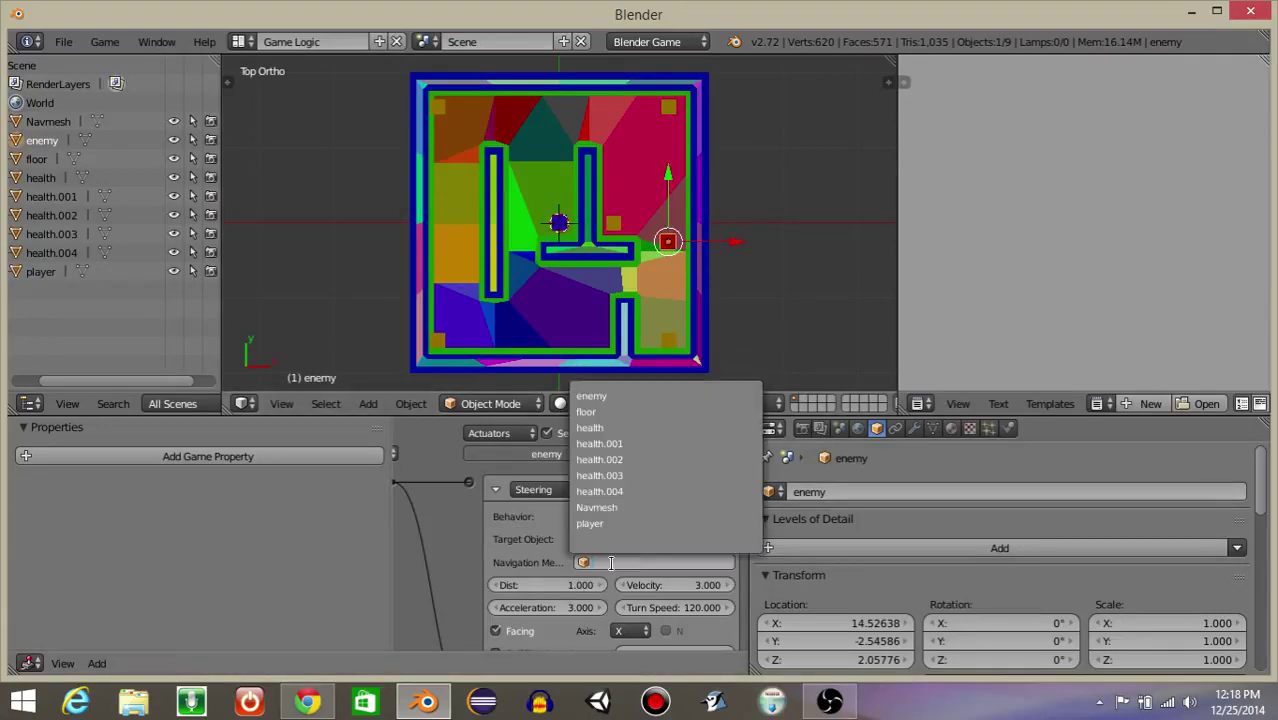
text(nav)
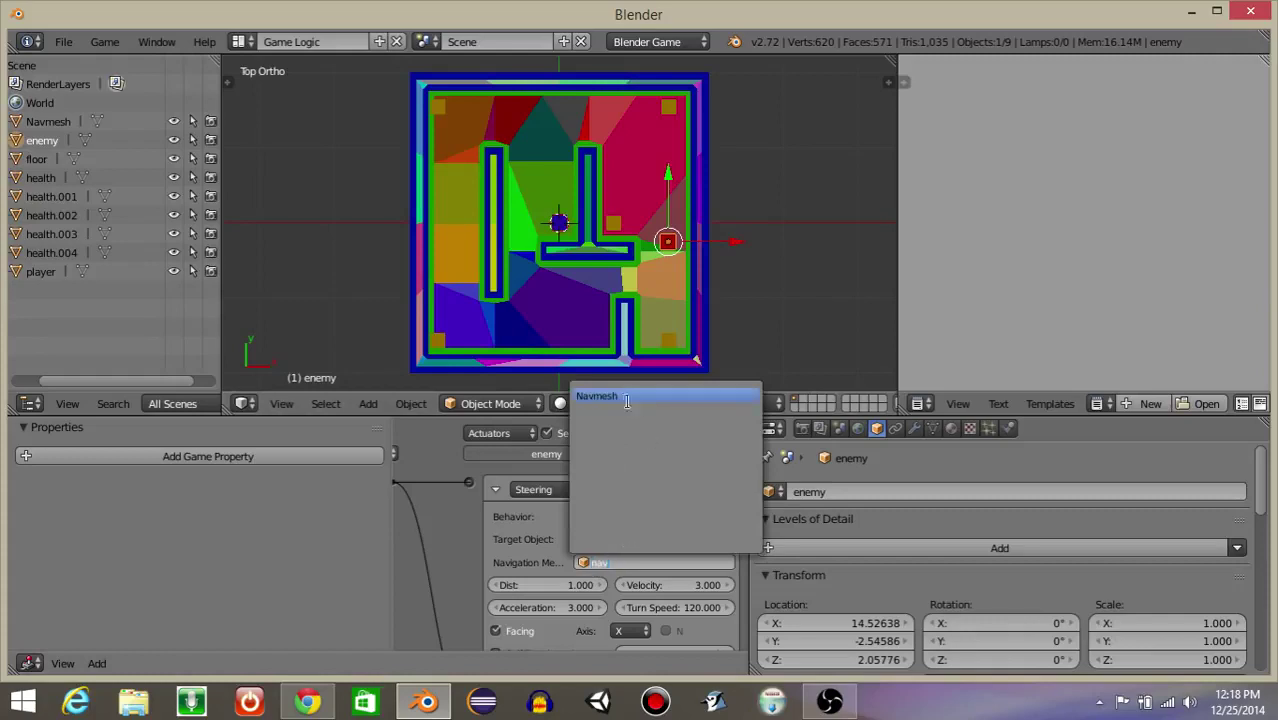
key(Return)
- Set the Steering actuator's facing axis to Y, and enable its N and Visualize options
scroll(639, 536, down, 3)
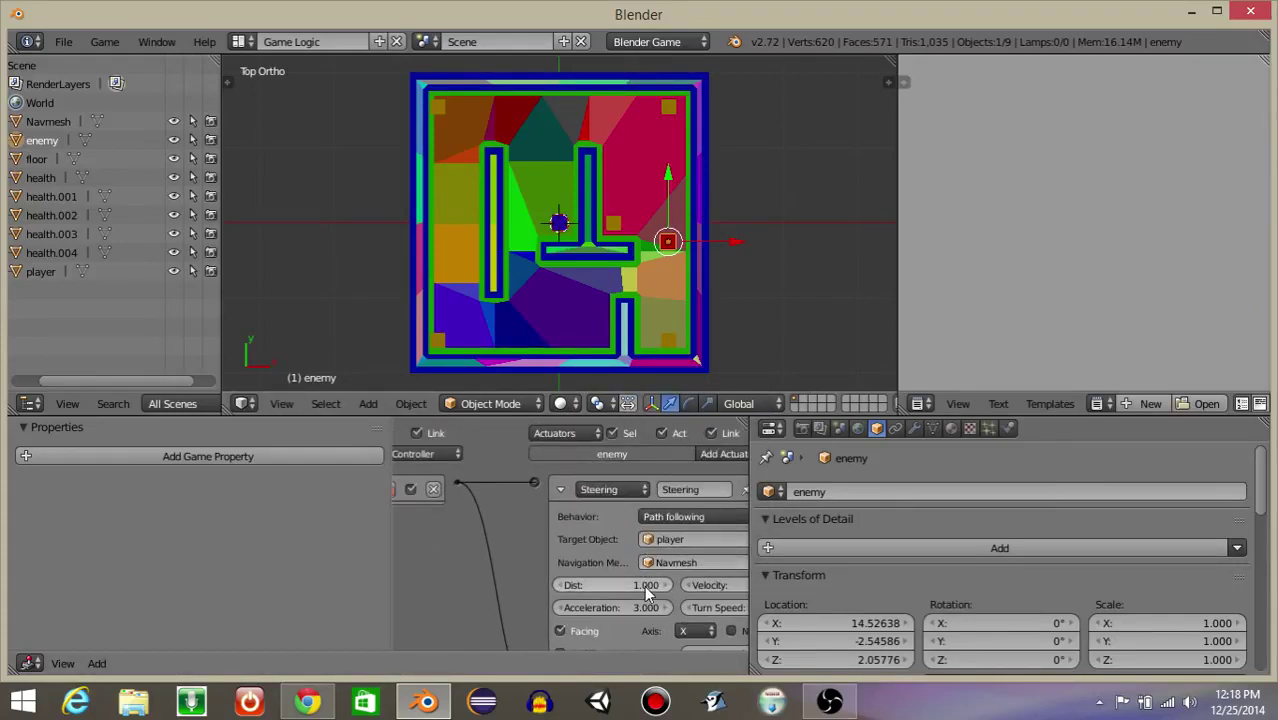
click(631, 574)
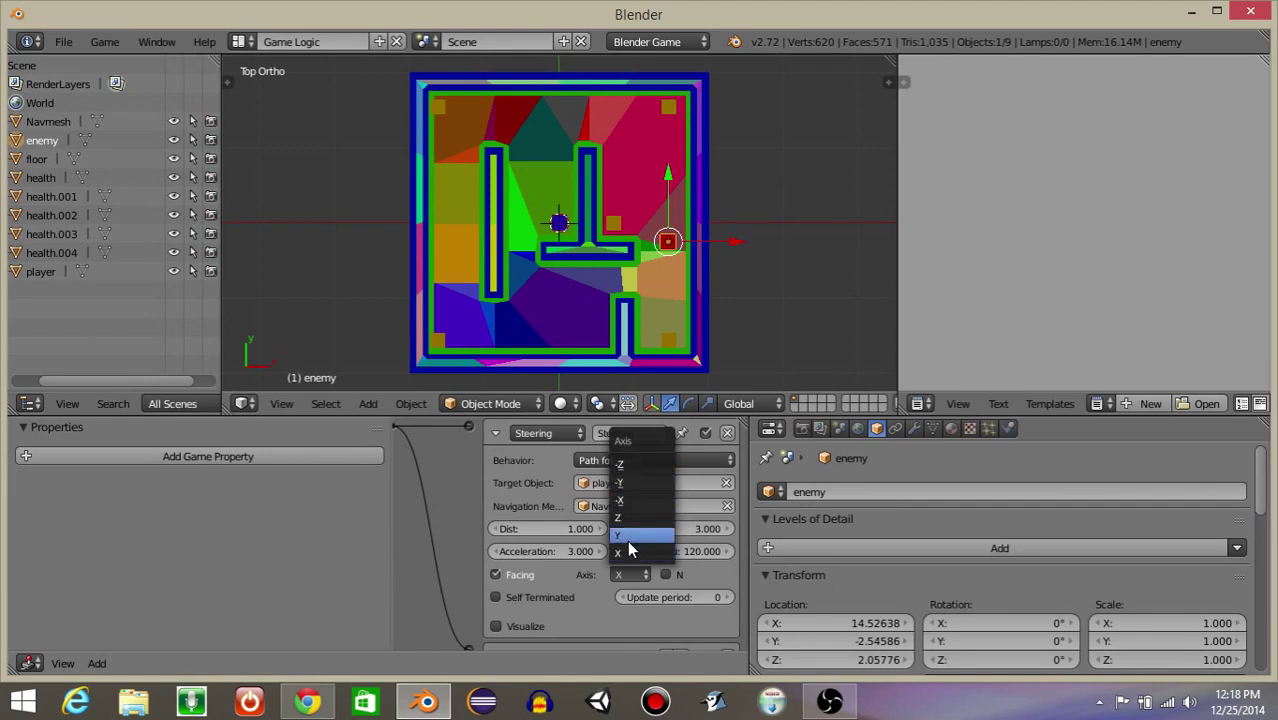
click(628, 541)
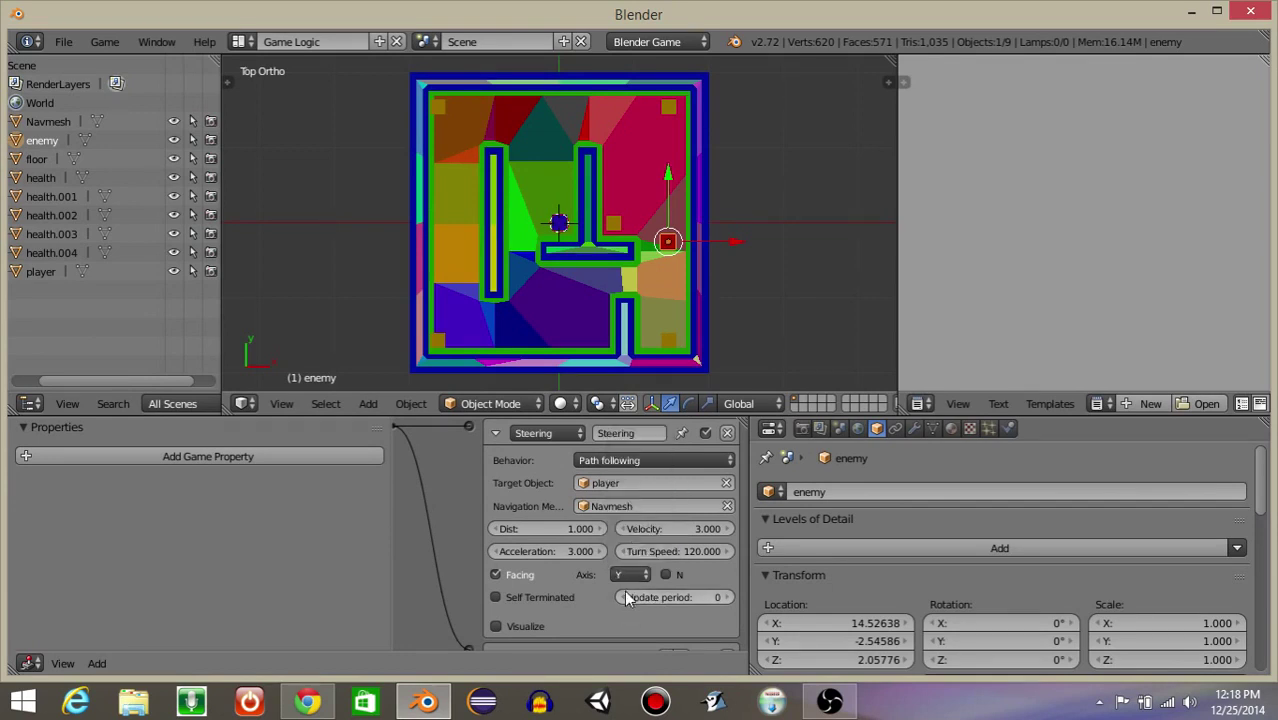
scroll(630, 595, down, 1)
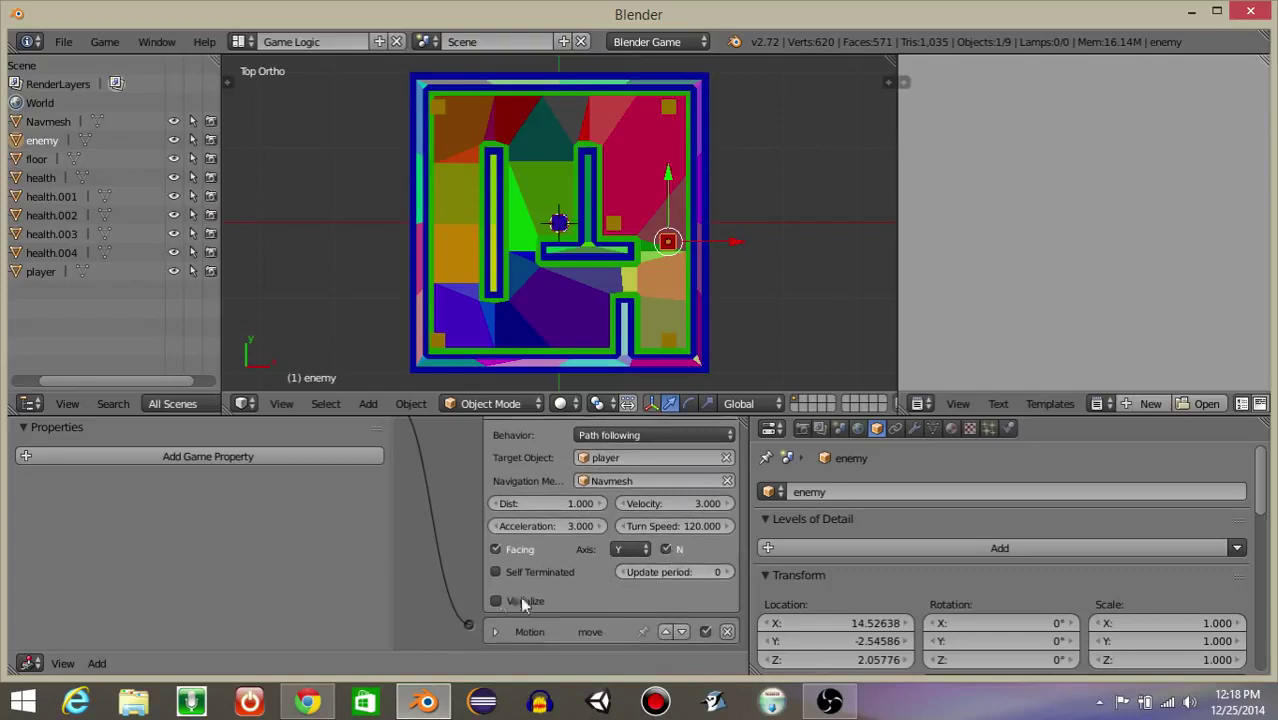
click(490, 600)
- Test the game by steering the player cube around the maze walls while the enemy chases it
key(p)
key(Up)
key(Right)
key(Down)
key(Down)
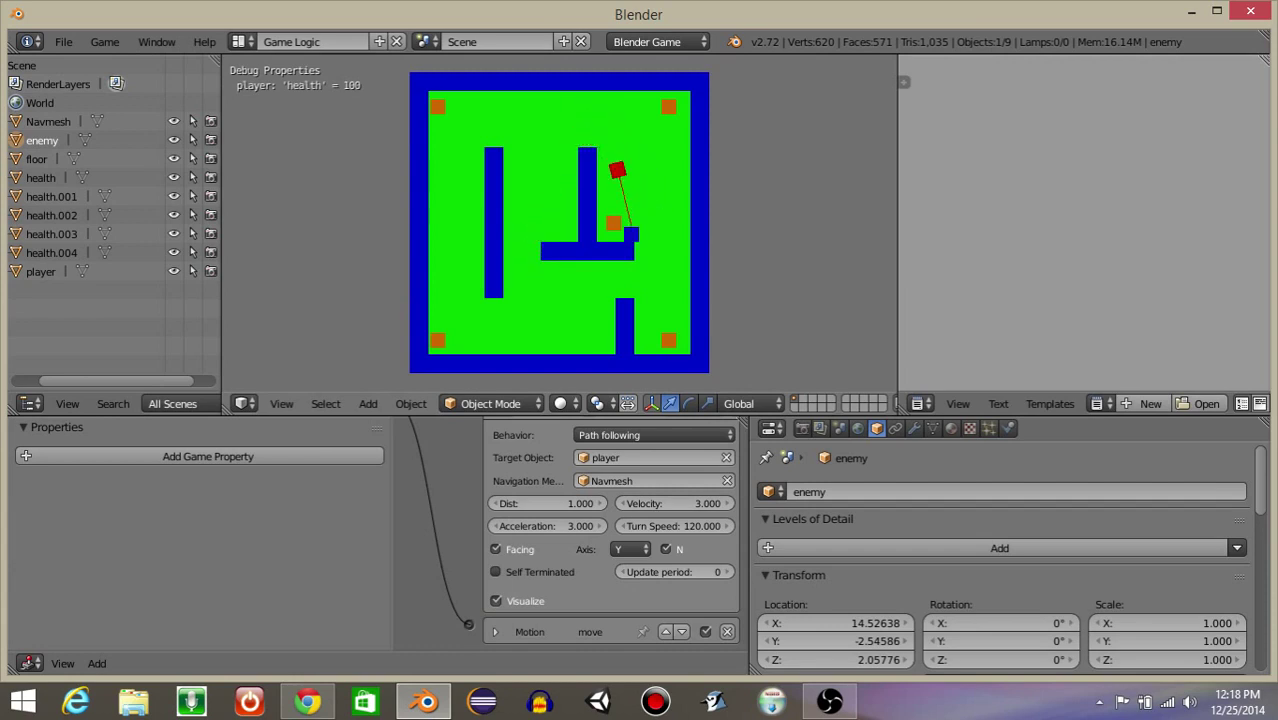
key(Left)
key(Down)
key(Left)
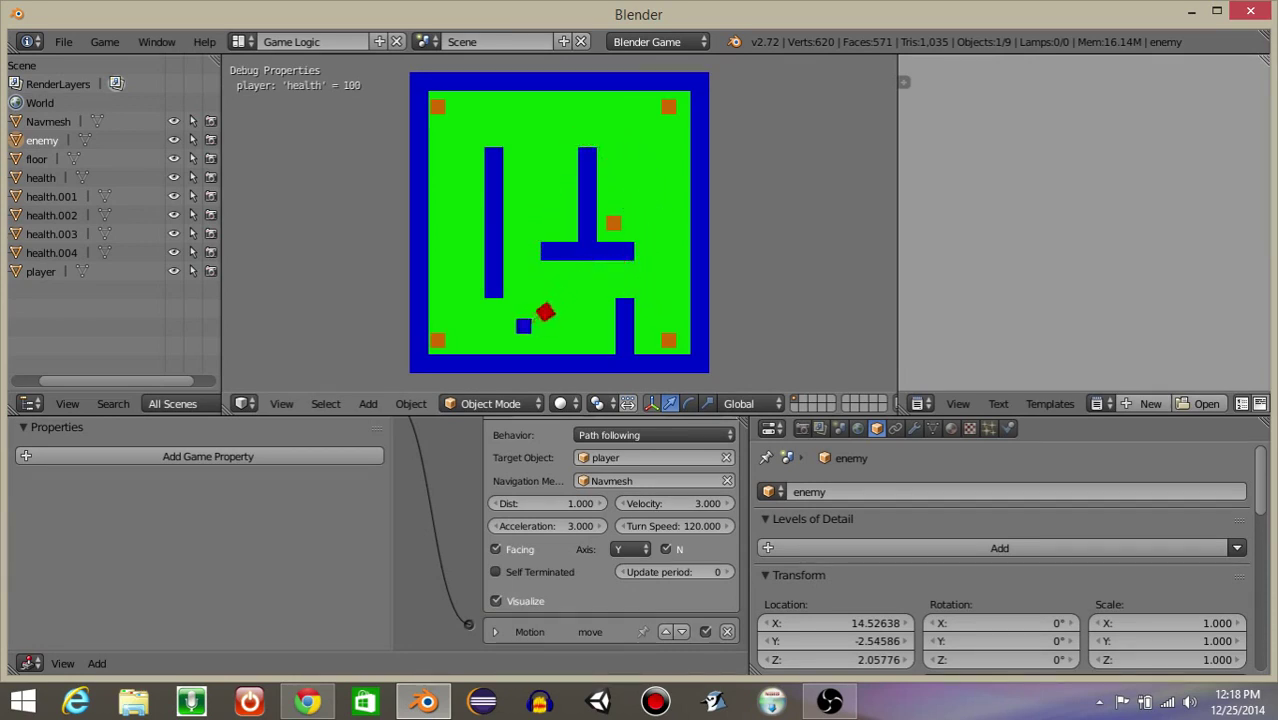
key(Right)
key(Up)
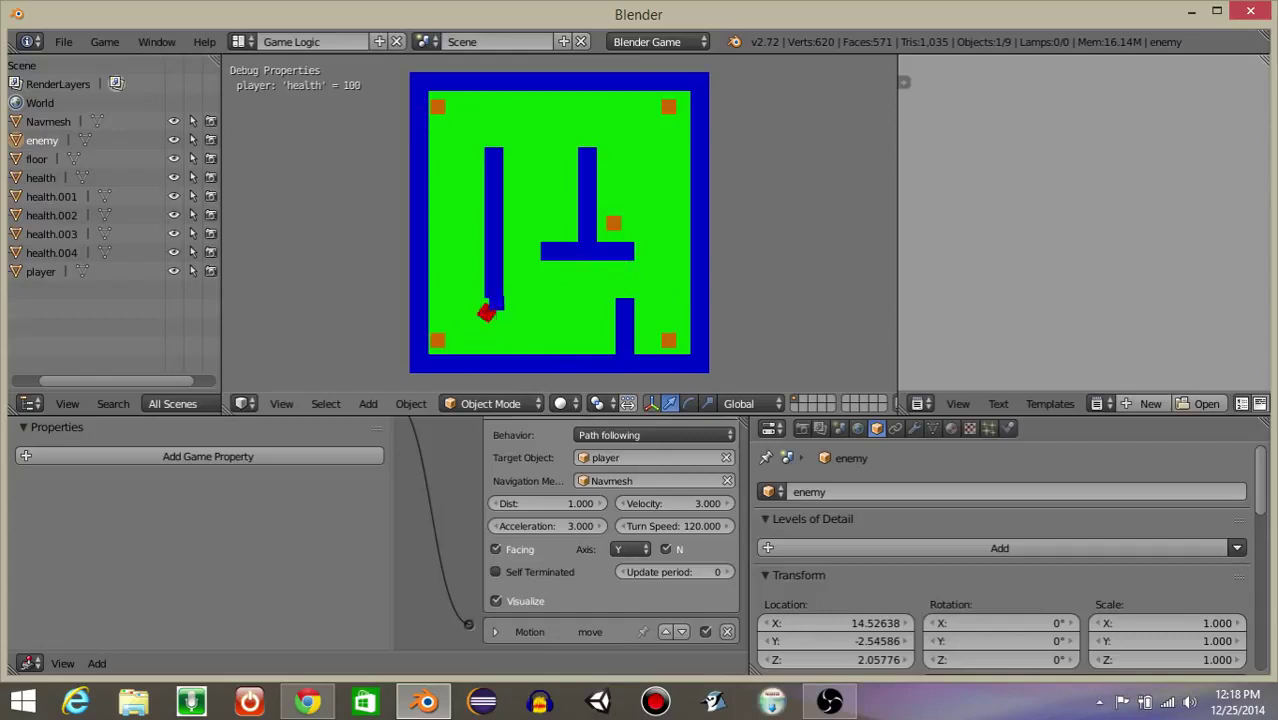
key(Left)
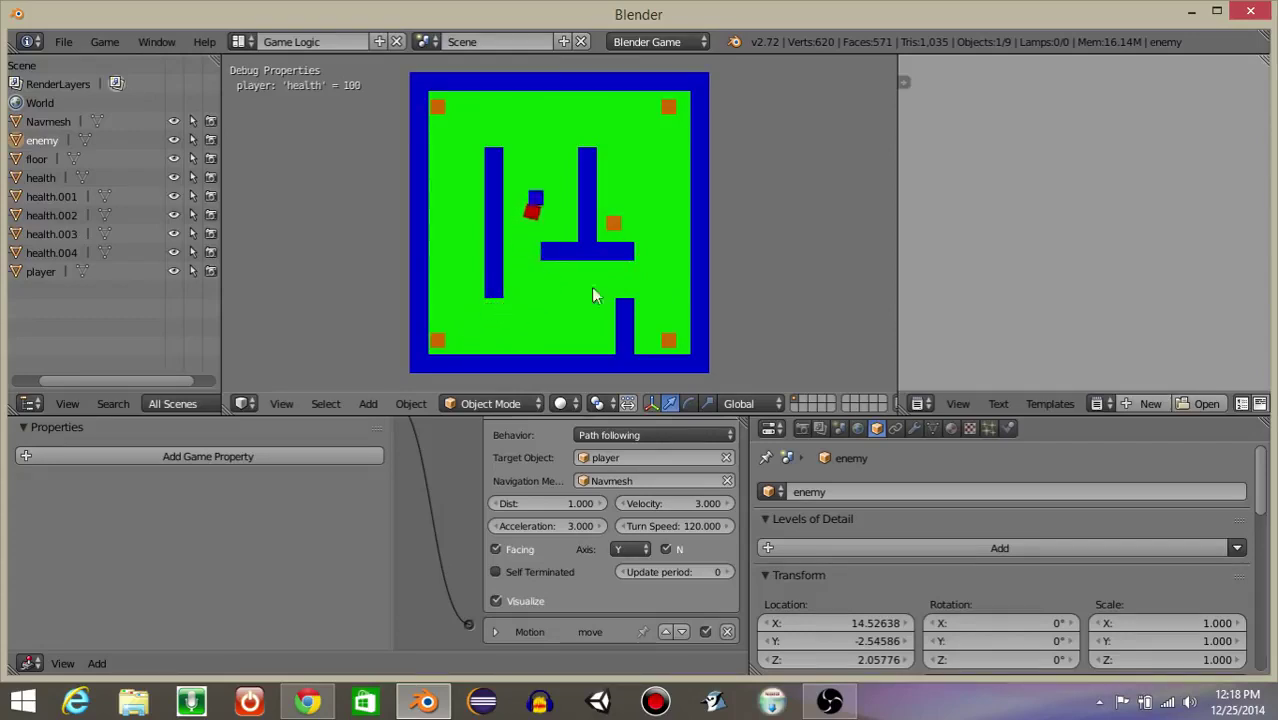
key(Escape)
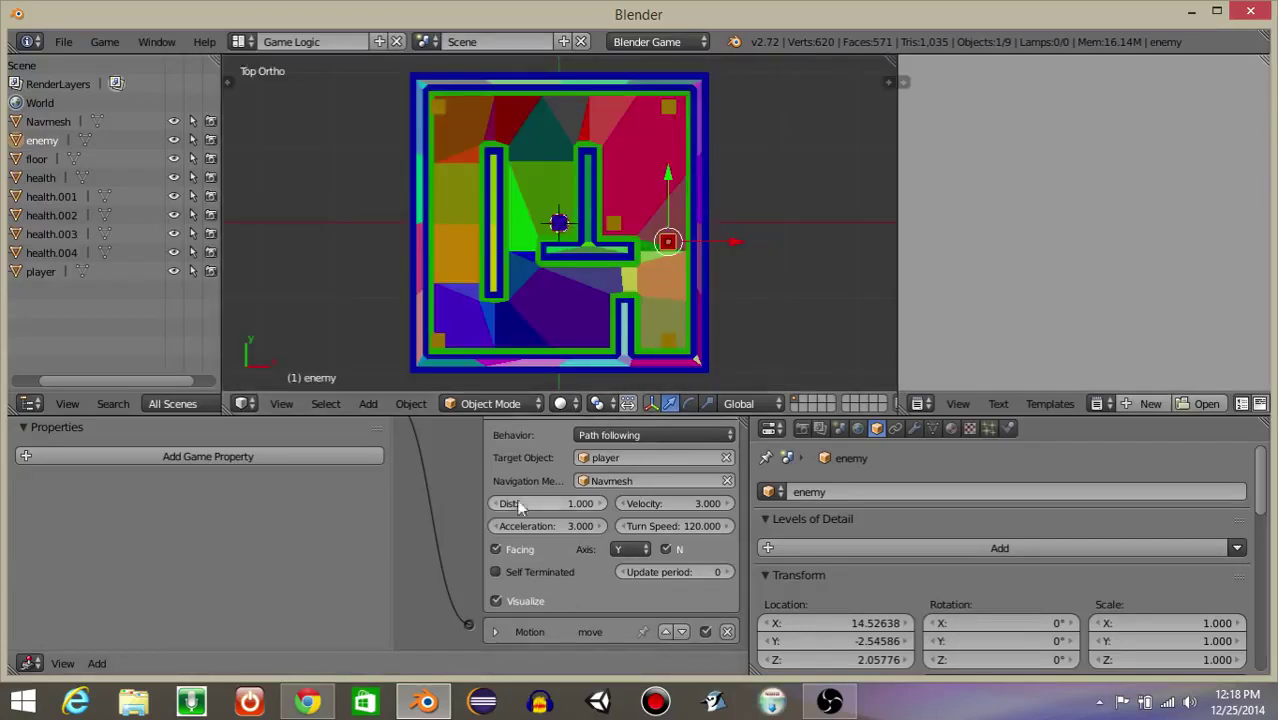
- Set the Y location of the enemy's move actuator to 0.10 and collapse its settings
scroll(520, 520, up, 1)
click(498, 433)
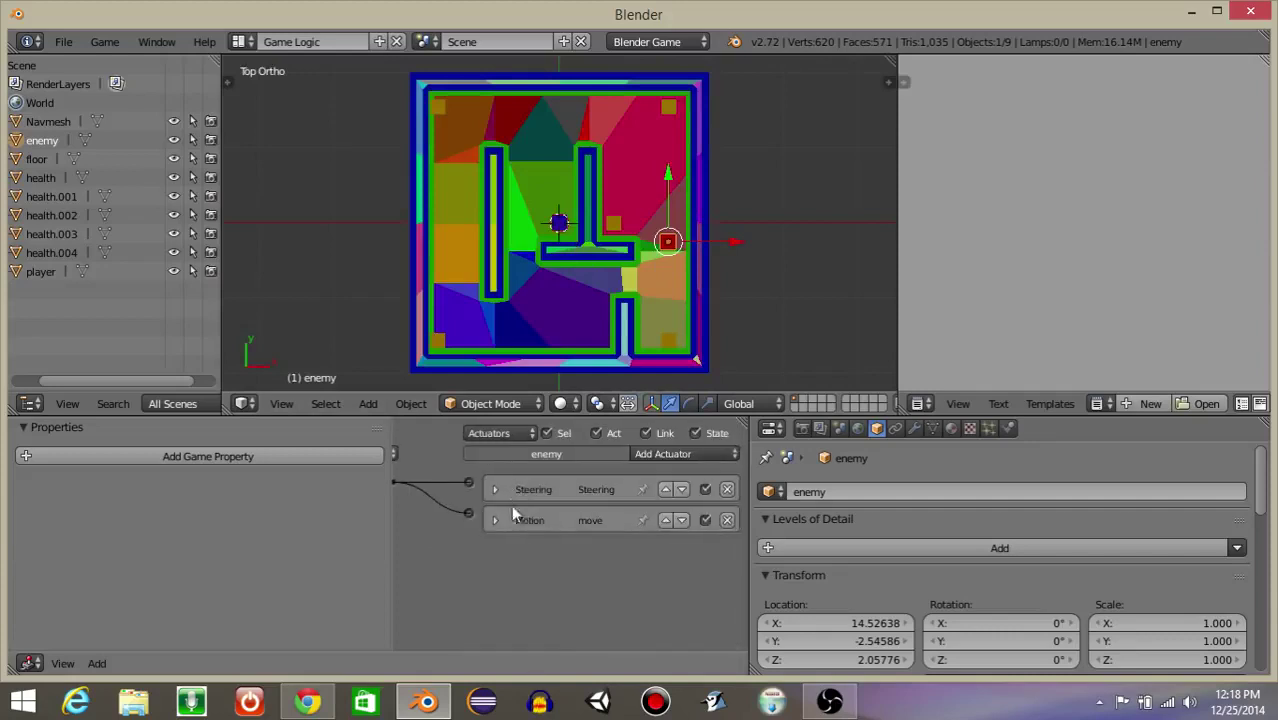
scroll(515, 489, up, 2)
click(482, 568)
middle_drag(704, 571, 605, 518)
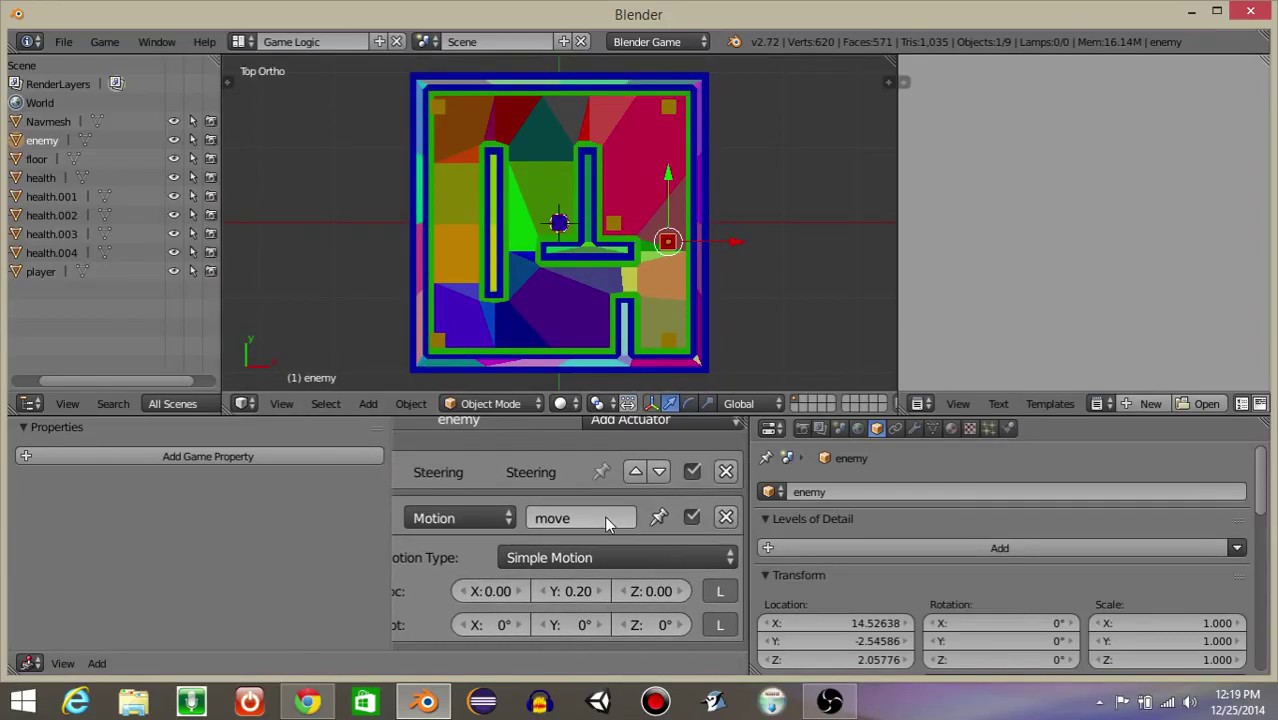
click(574, 590)
click(575, 590)
text(0.1)
key(Return)
scroll(572, 583, down, 3)
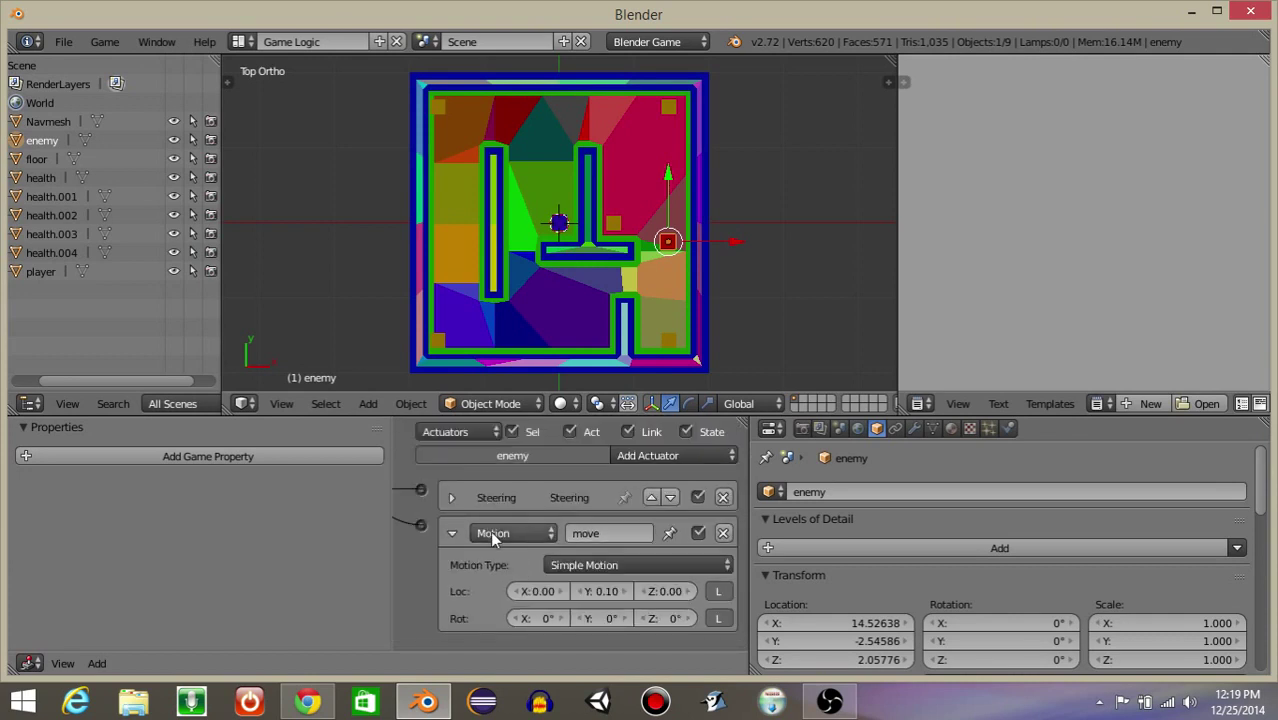
click(455, 533)
middle_drag(477, 544, 591, 548)
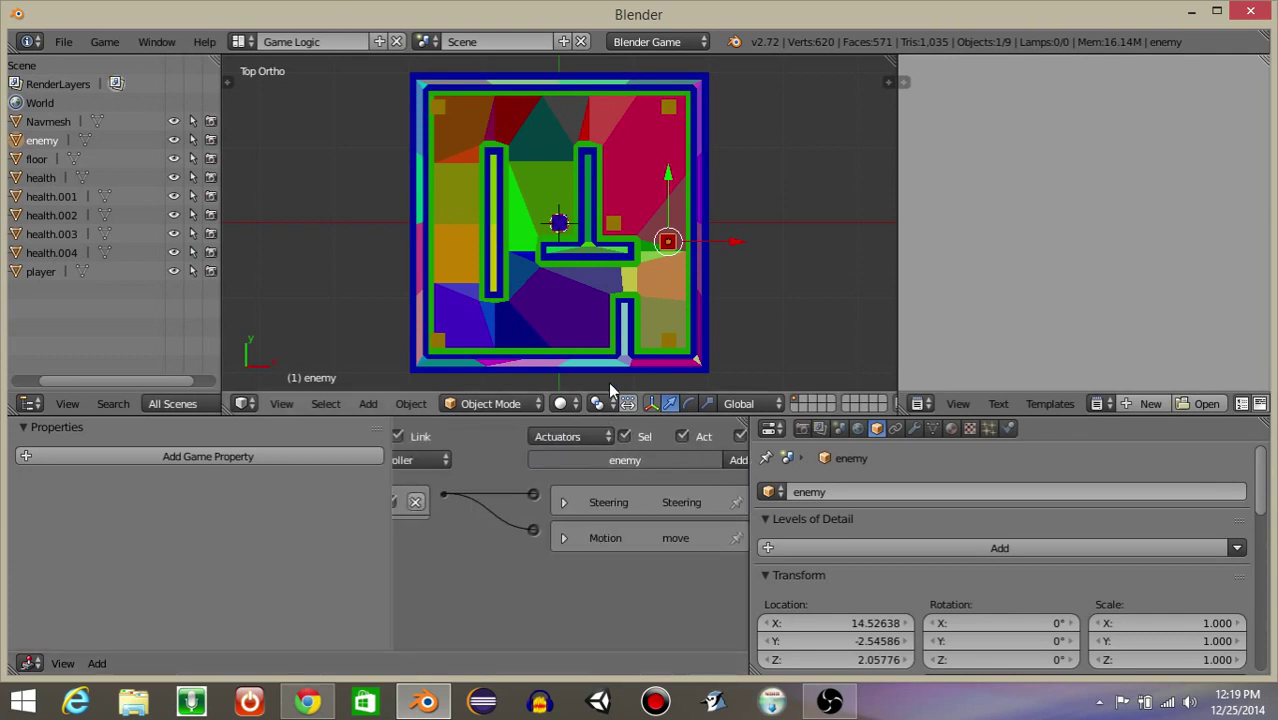
middle_drag(471, 484, 674, 485)
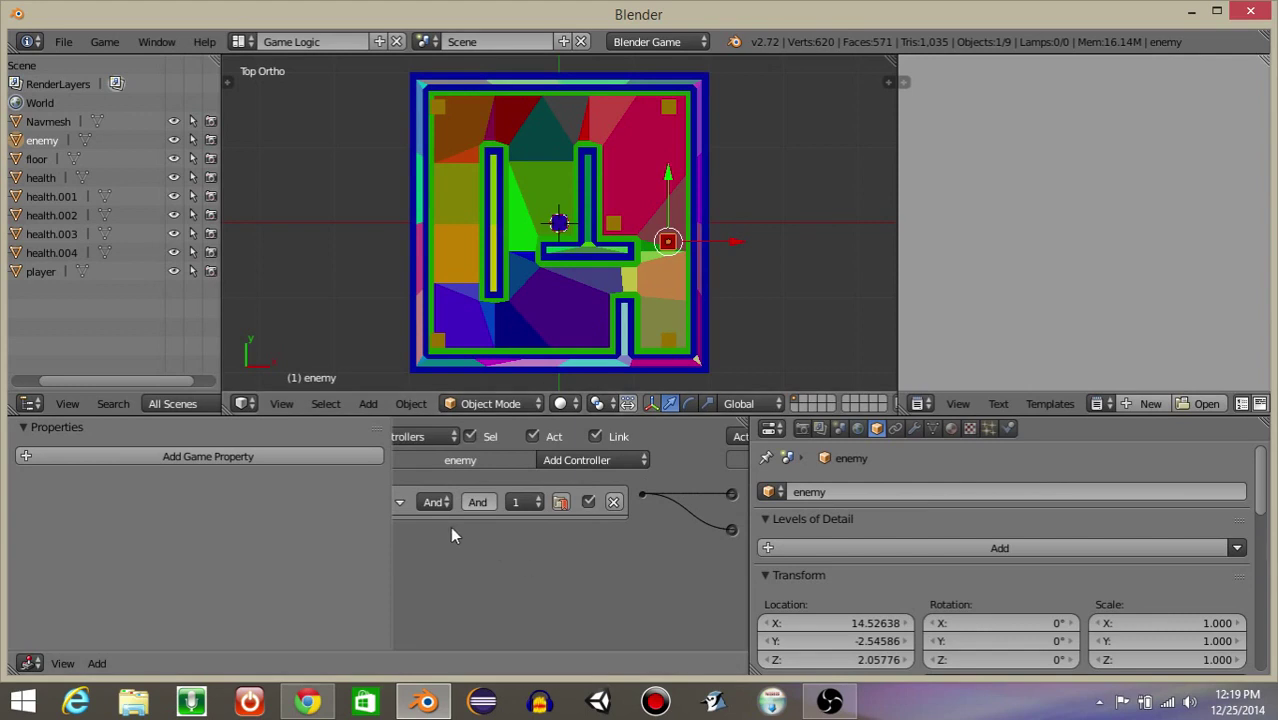
- Add a float game property named enemy to the enemy cube
middle_drag(450, 526, 619, 510)
middle_drag(476, 527, 614, 517)
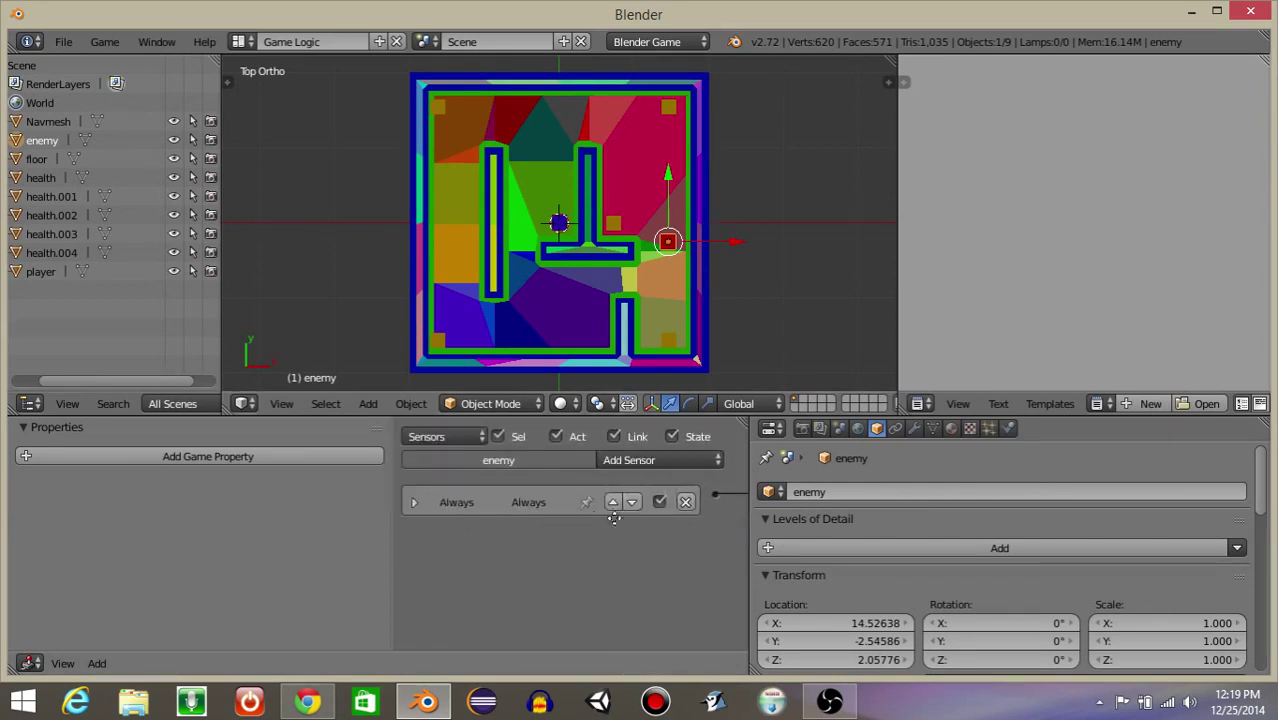
click(268, 453)
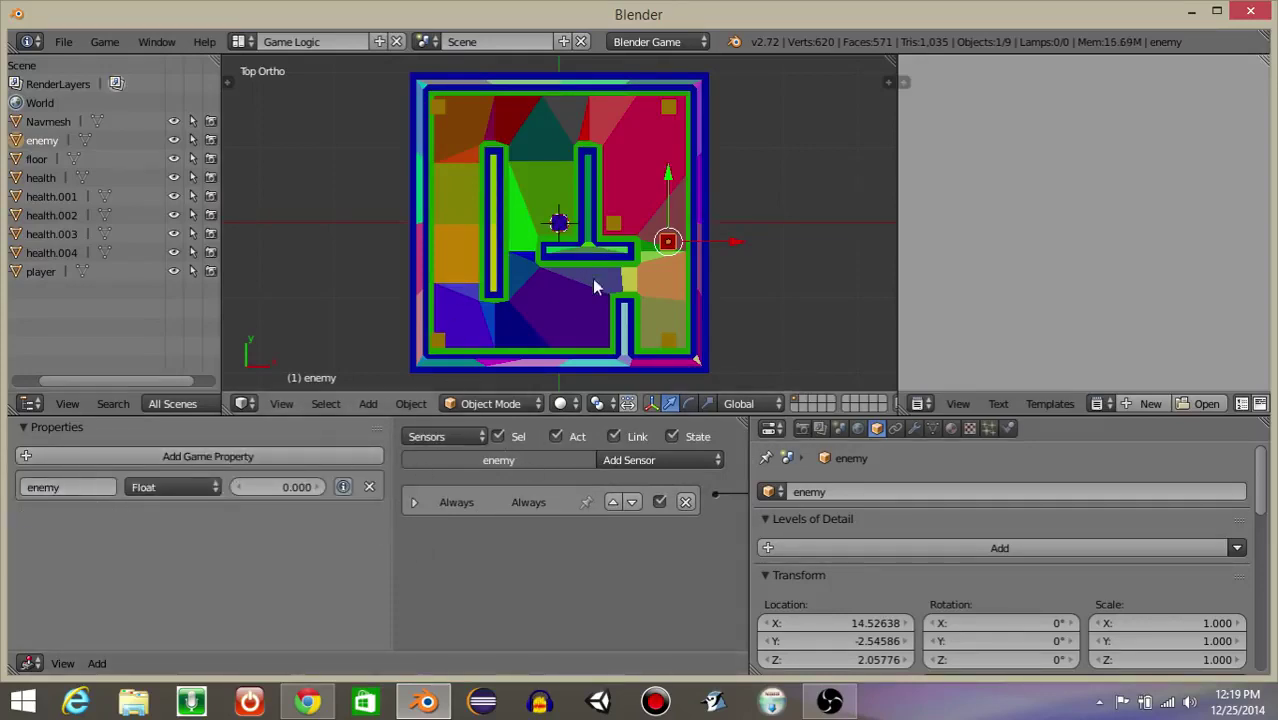
- Test the game by steering the player cube through the maze to collect health cubes while the enemy chases it
key(p)
key(Left)
key(Down)
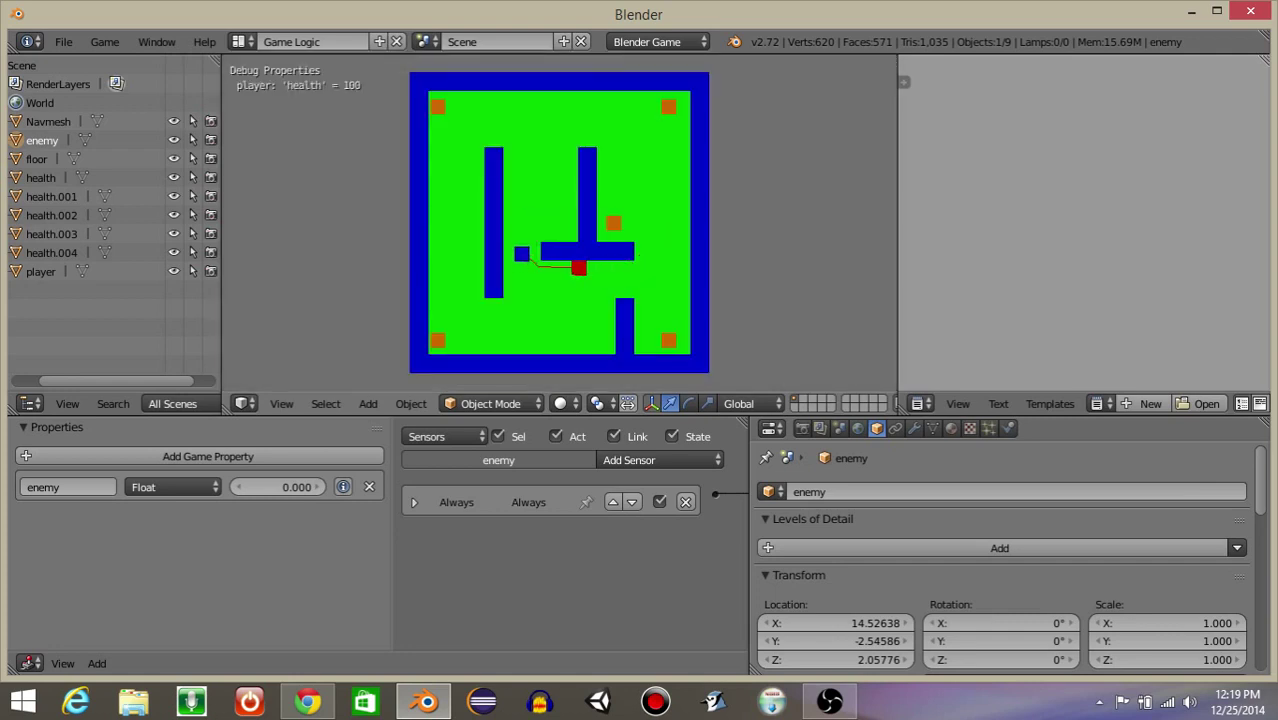
key(Up)
key(Right)
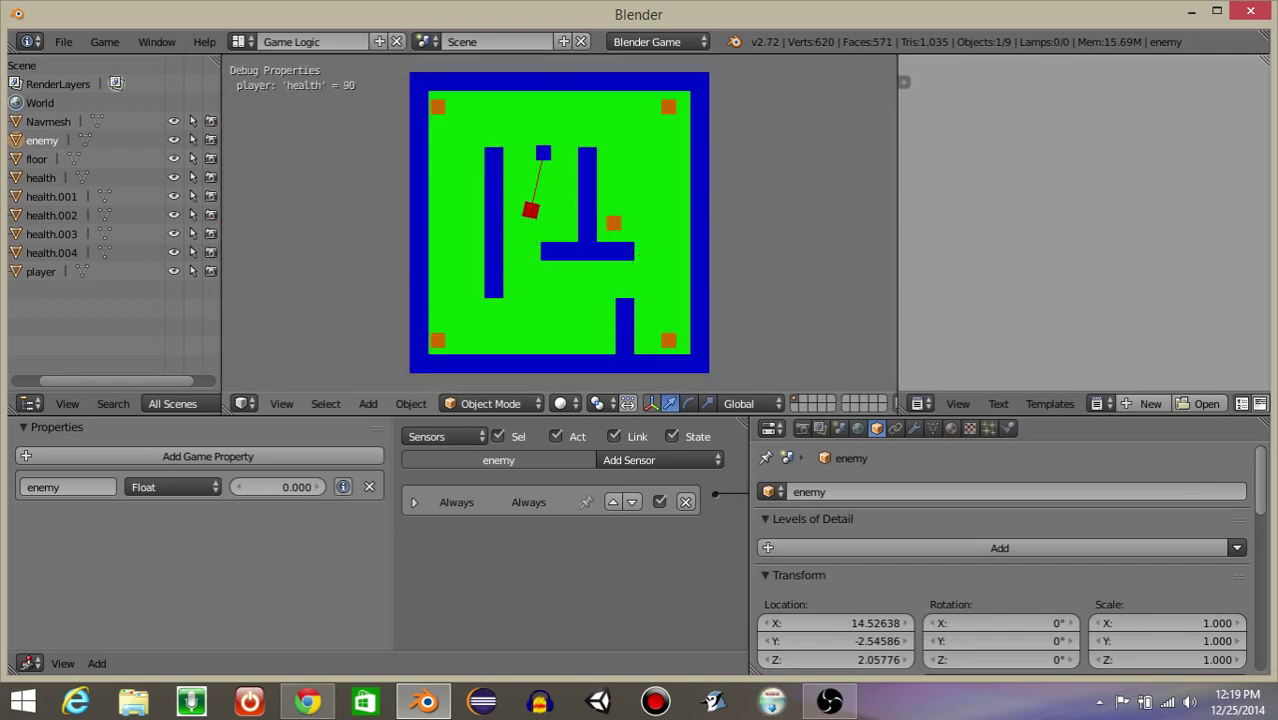
key(Up)
key(Right)
key(Down)
key(Left)
key(Right)
key(Up)
key(Up)
key(Right)
key(Left)
key(Down)
key(Right)
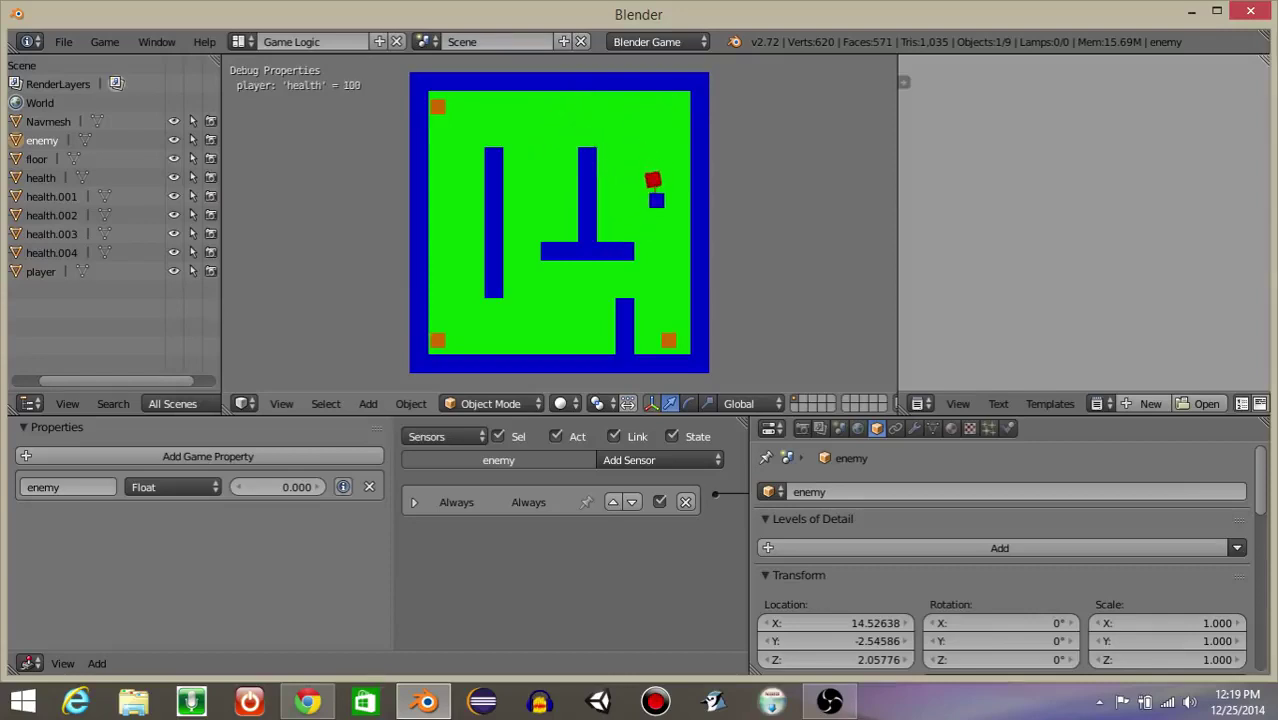
key(Escape)
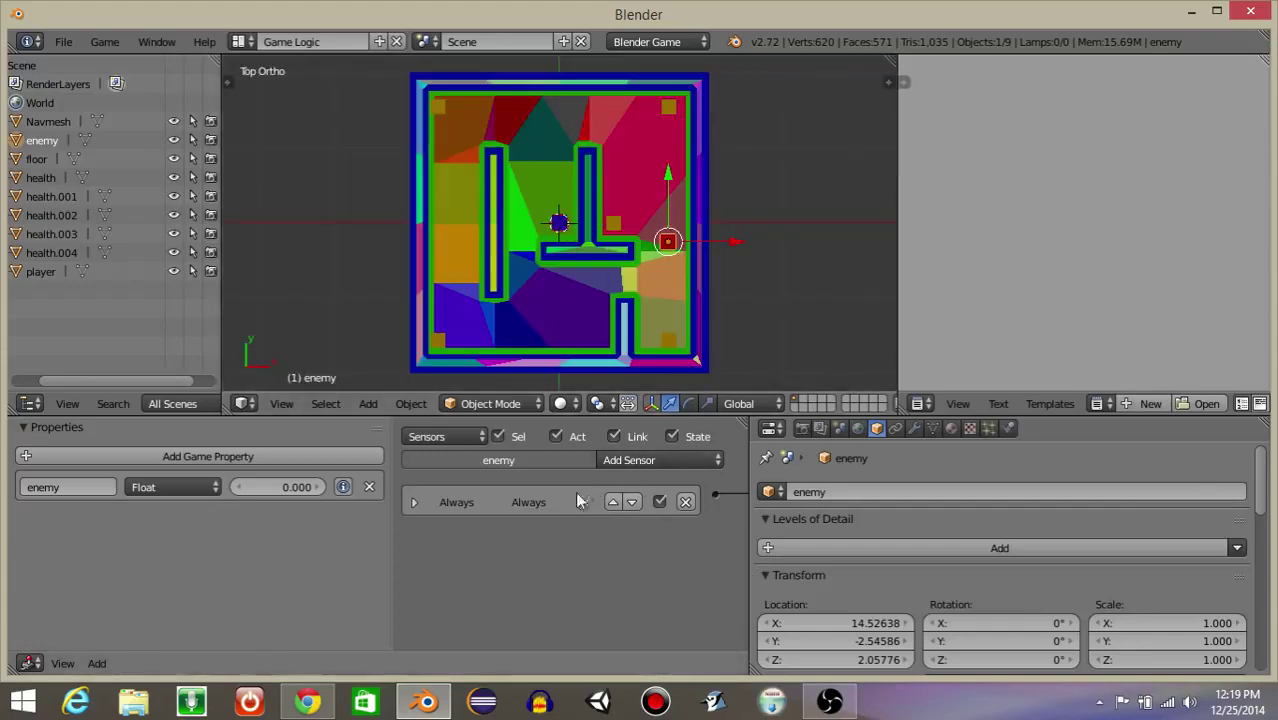
- Add a Collision sensor to the enemy with player as its property, and collapse it
click(604, 458)
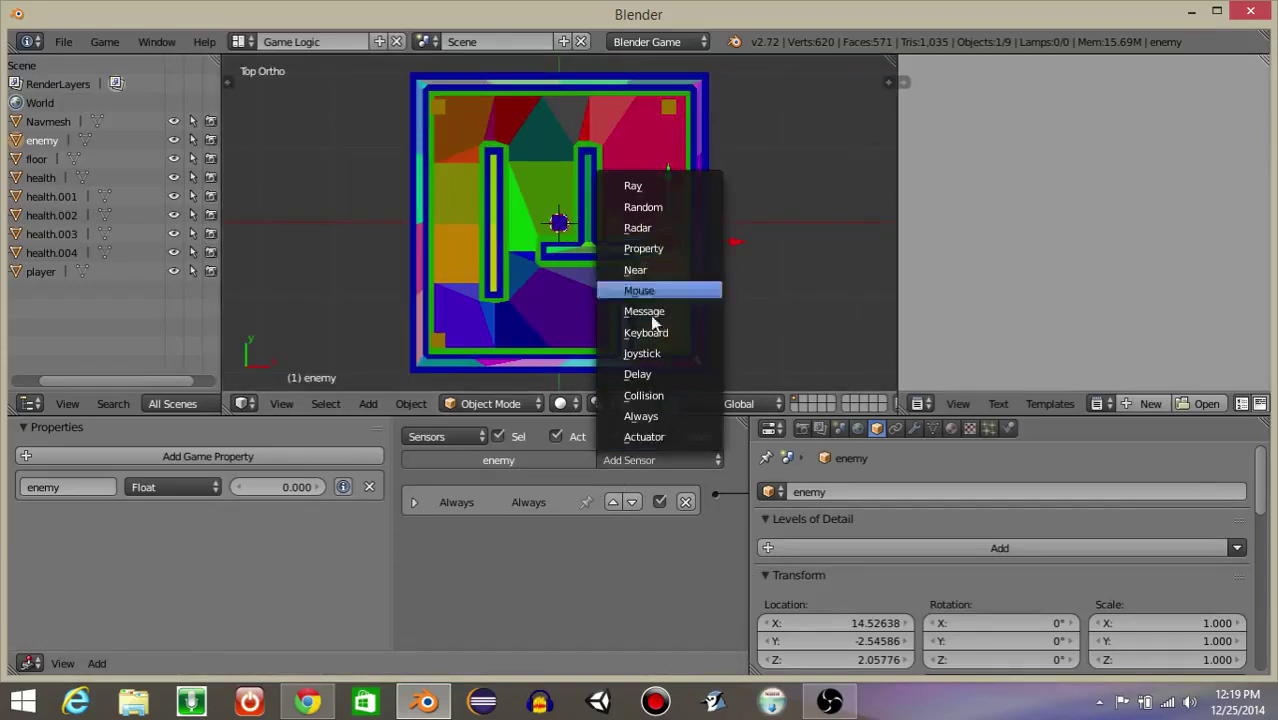
click(650, 396)
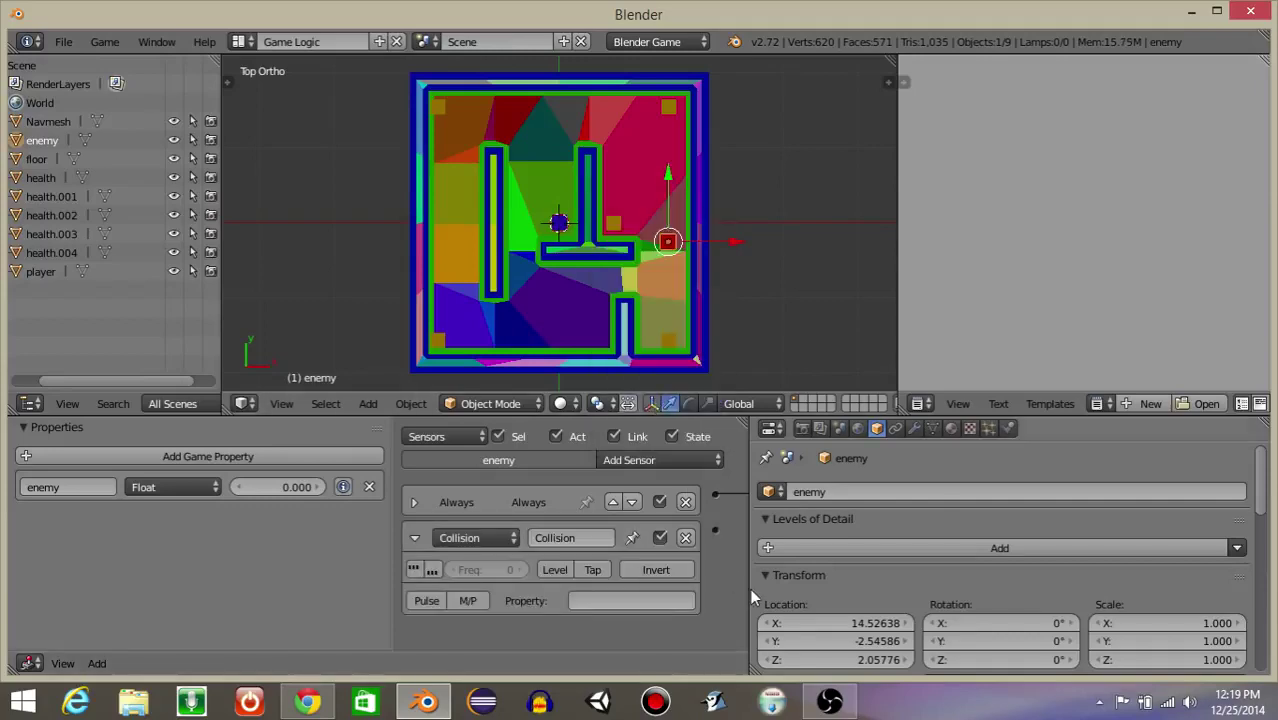
drag(748, 594, 918, 594)
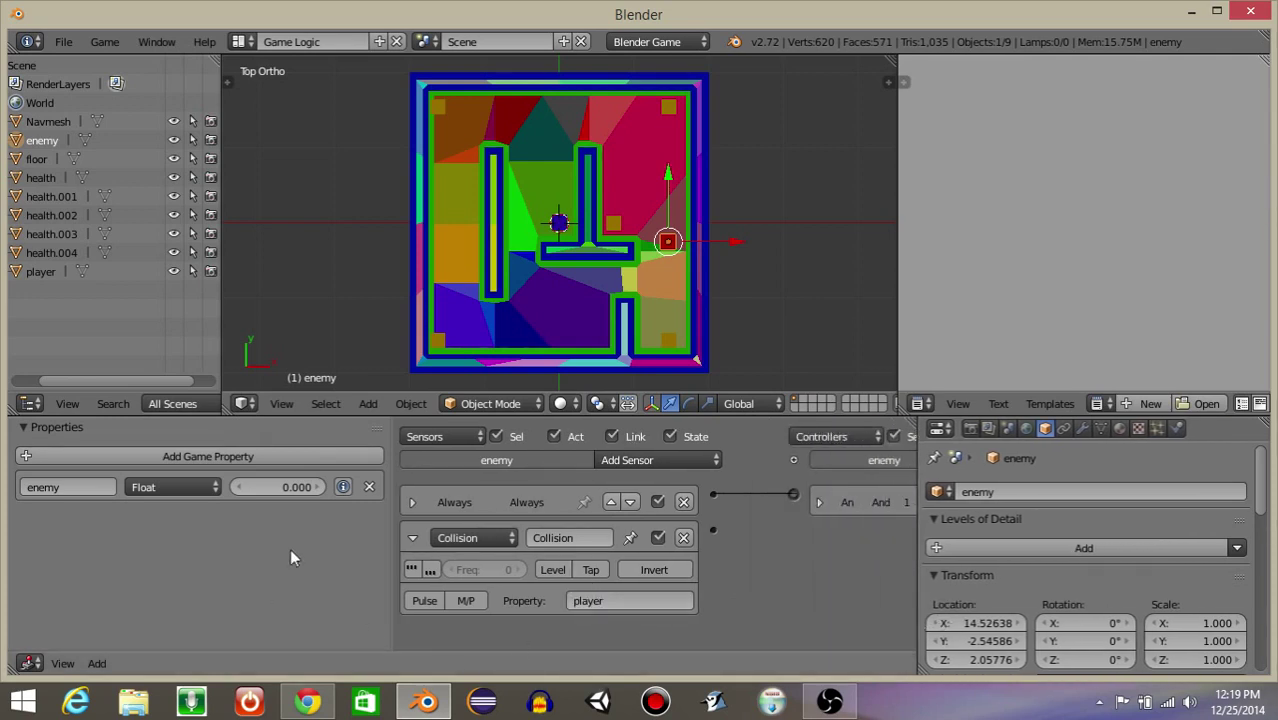
click(417, 538)
- Add an Edit Object actuator to the enemy and set it to End Object
ctrl+scroll(700, 560, right, 8)
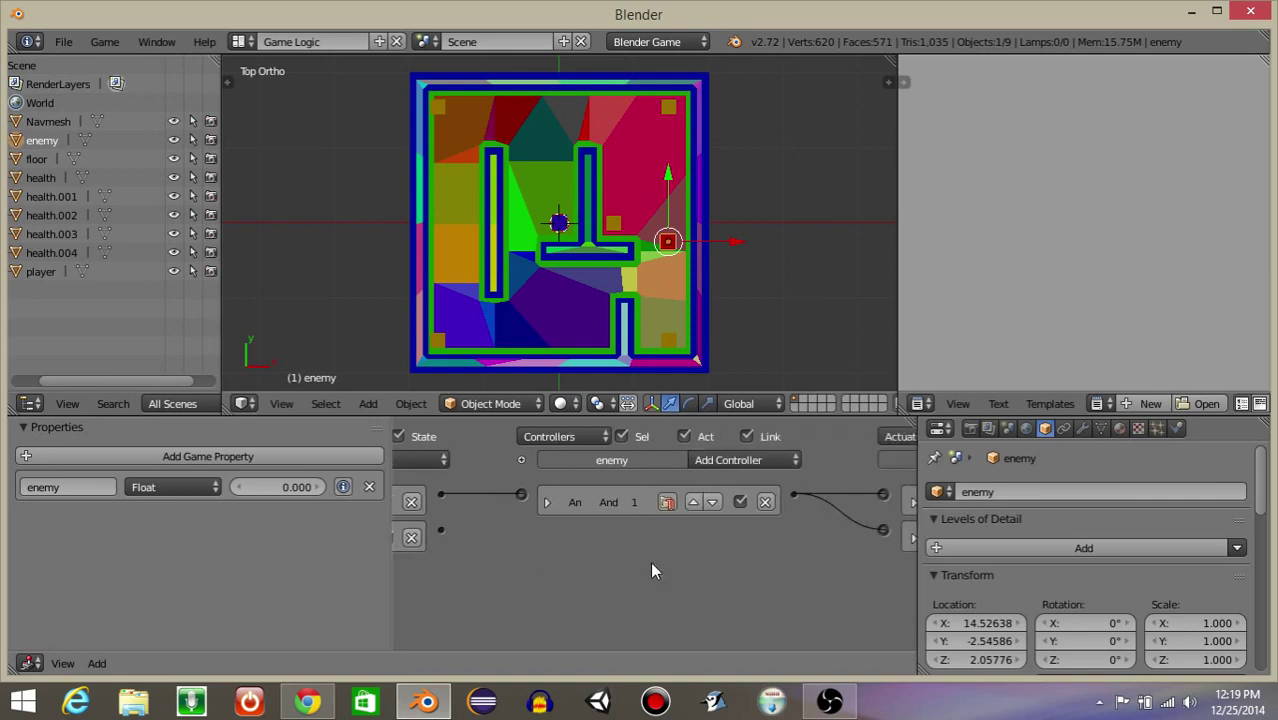
click(813, 460)
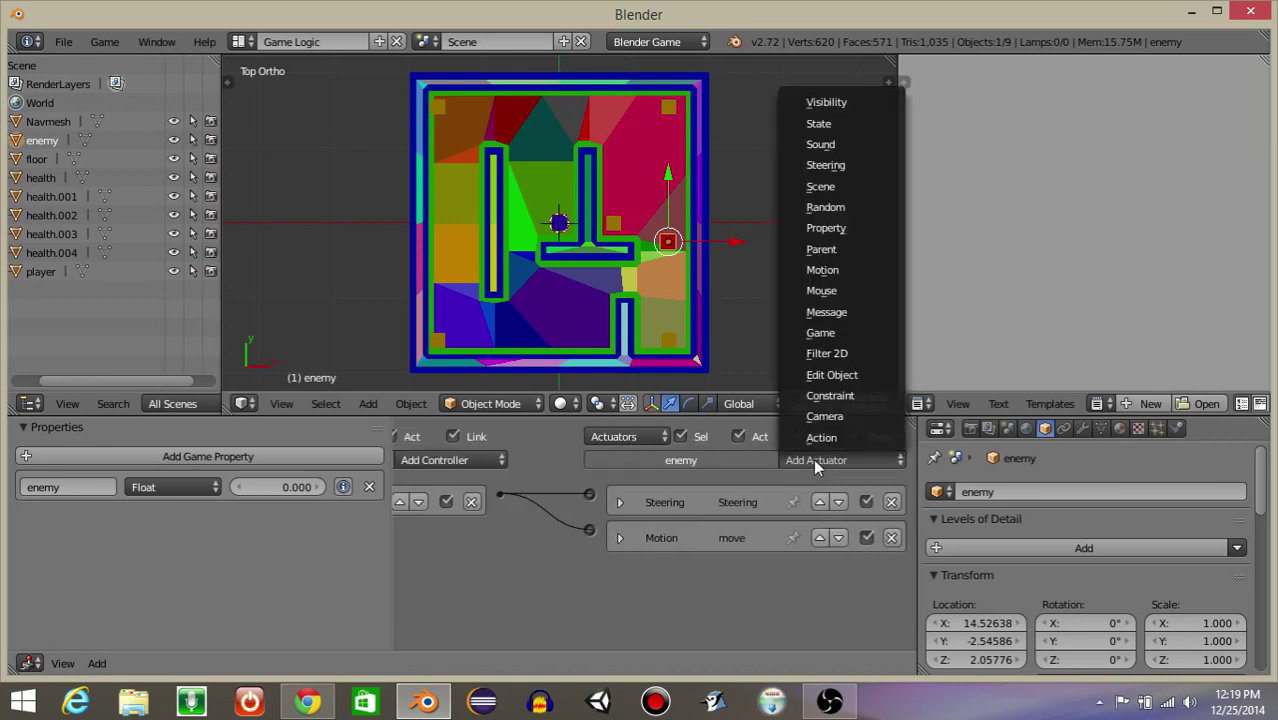
click(826, 374)
click(771, 606)
click(745, 562)
- Link the enemy's Collision sensor to the Edit Object actuator, collapse the actuator, and test-run the game
scroll(491, 500, down, 3)
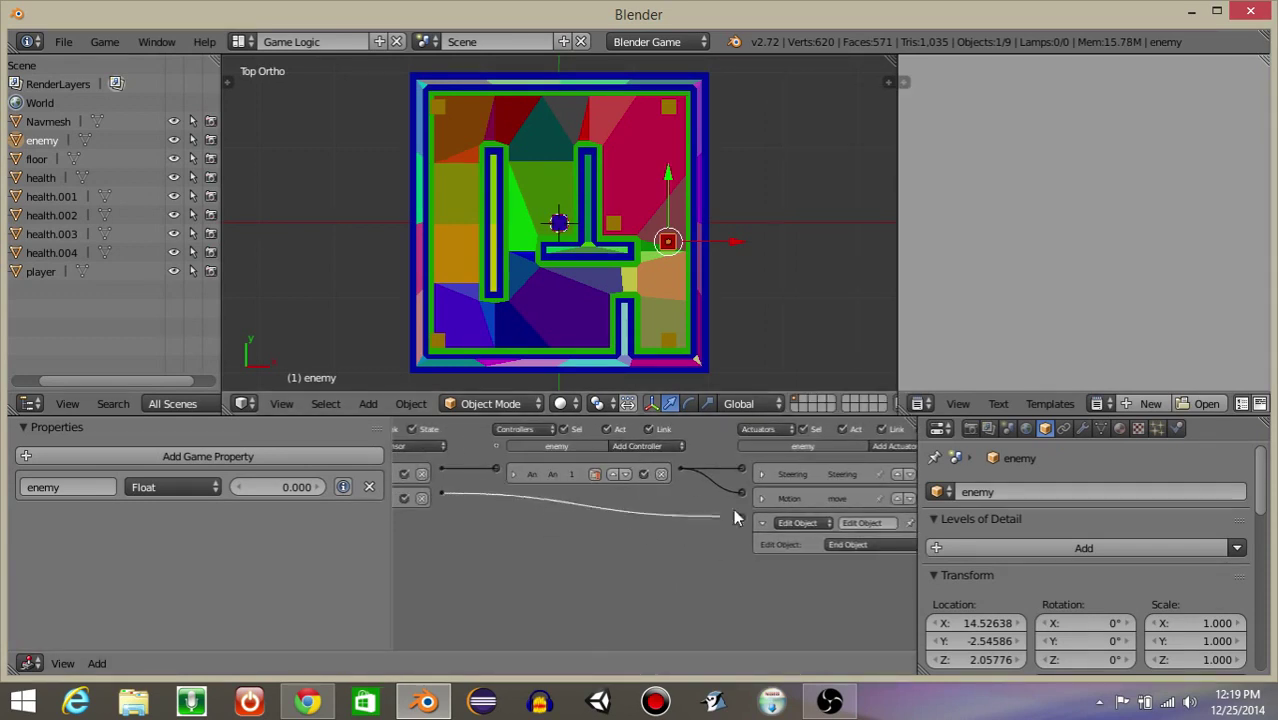
drag(745, 523, 752, 519)
click(761, 523)
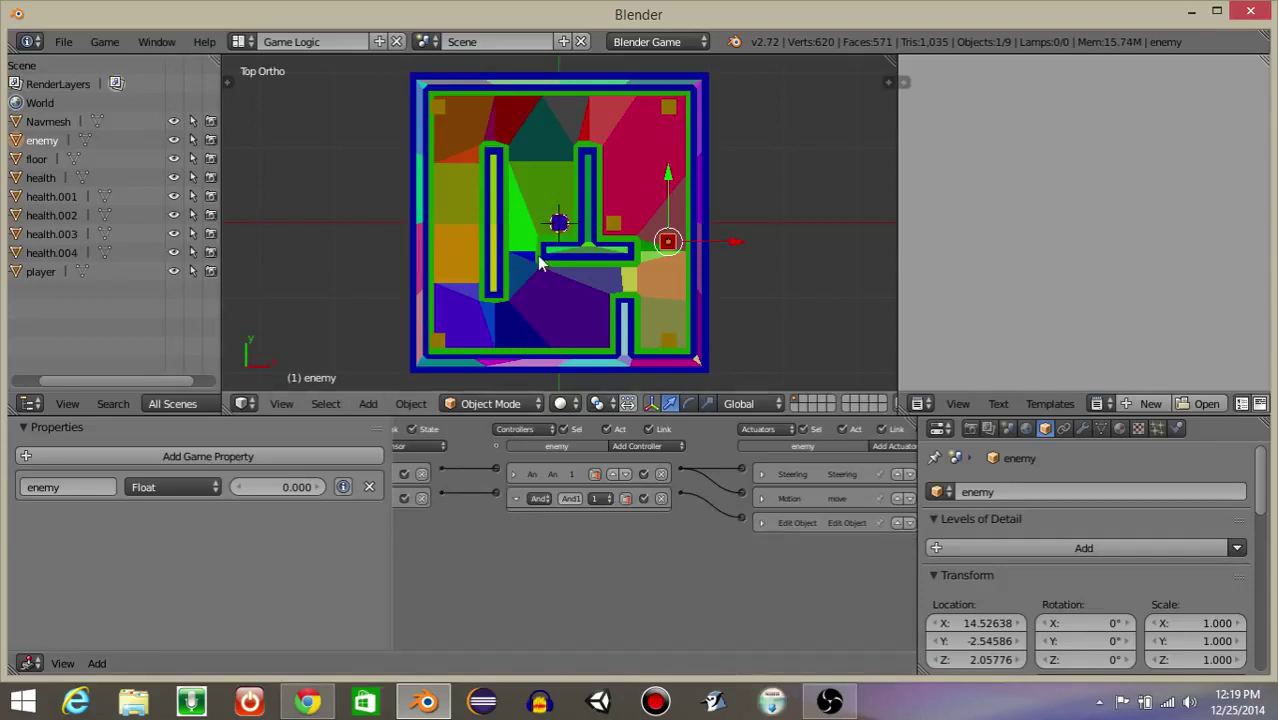
key(p)
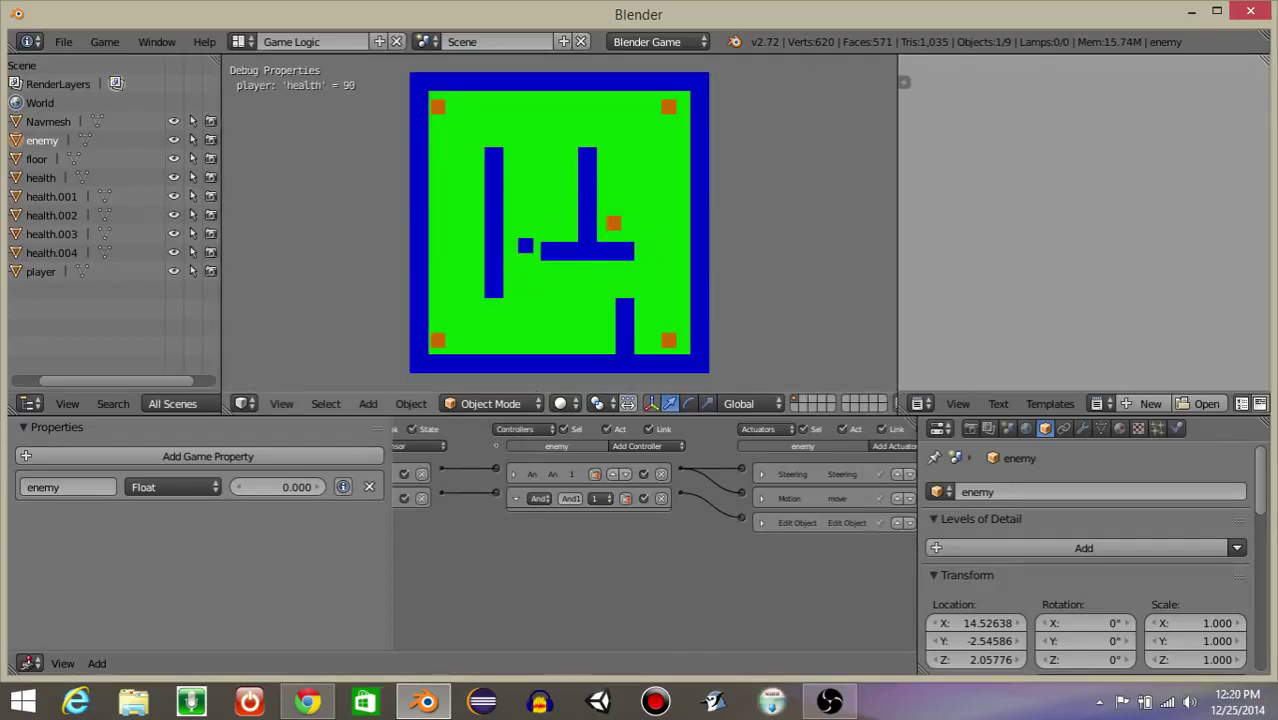
key(Escape)
- Select the player cube and review the settings of its two collision sensors
right_click(560, 222)
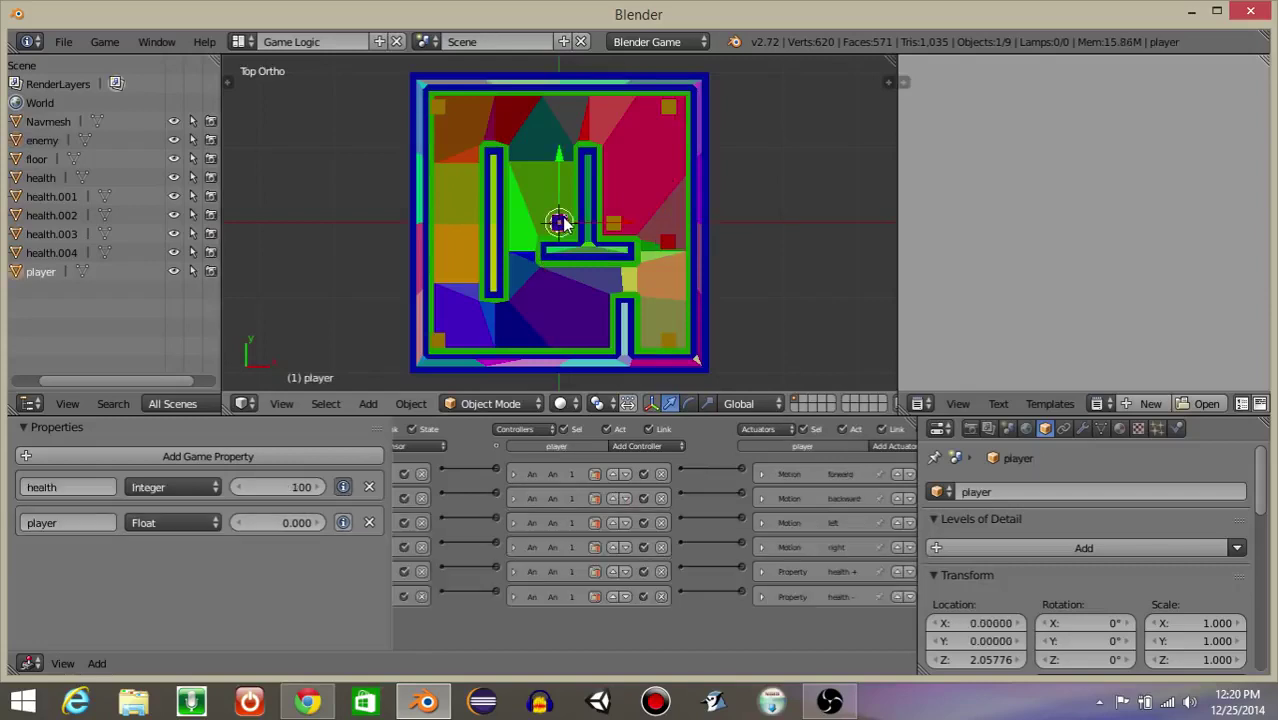
scroll(468, 541, up, 3)
middle_drag(532, 566, 664, 465)
click(413, 587)
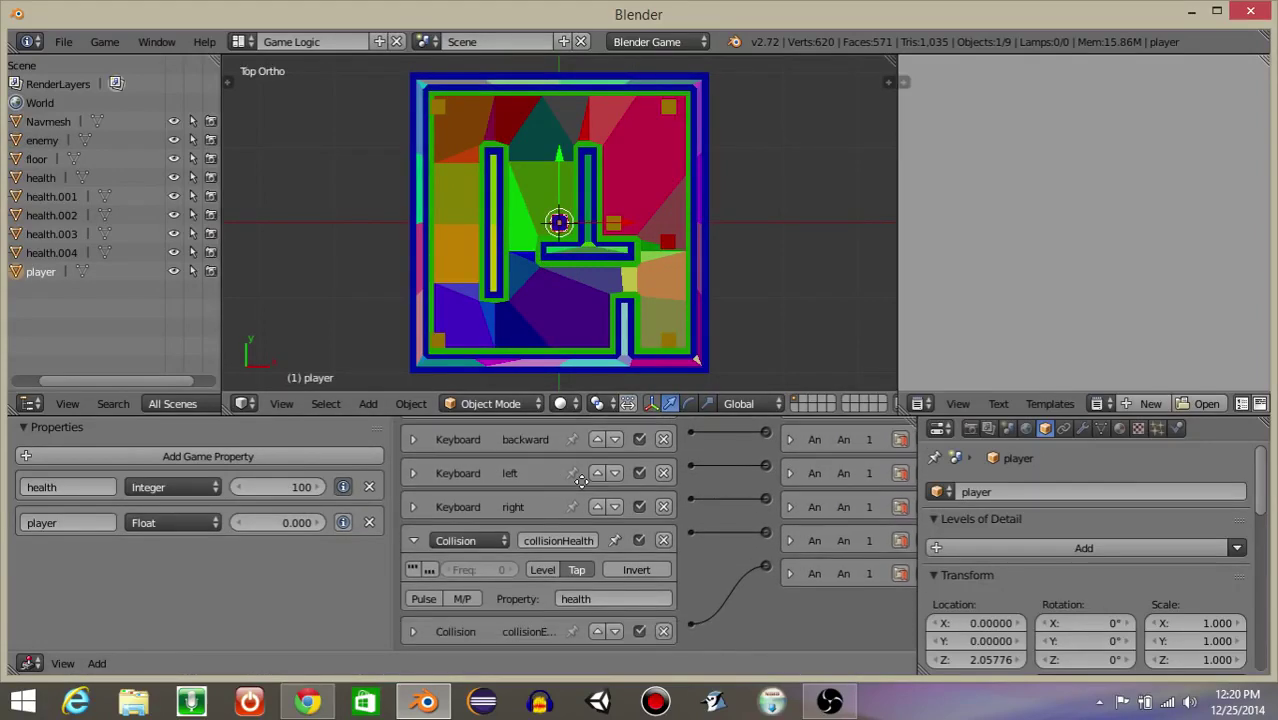
click(413, 528)
click(411, 621)
- Edit the value that the player's health - actuator adds to the health property, and collapse the actuator
middle_drag(692, 564, 455, 503)
middle_drag(867, 568, 657, 562)
click(681, 562)
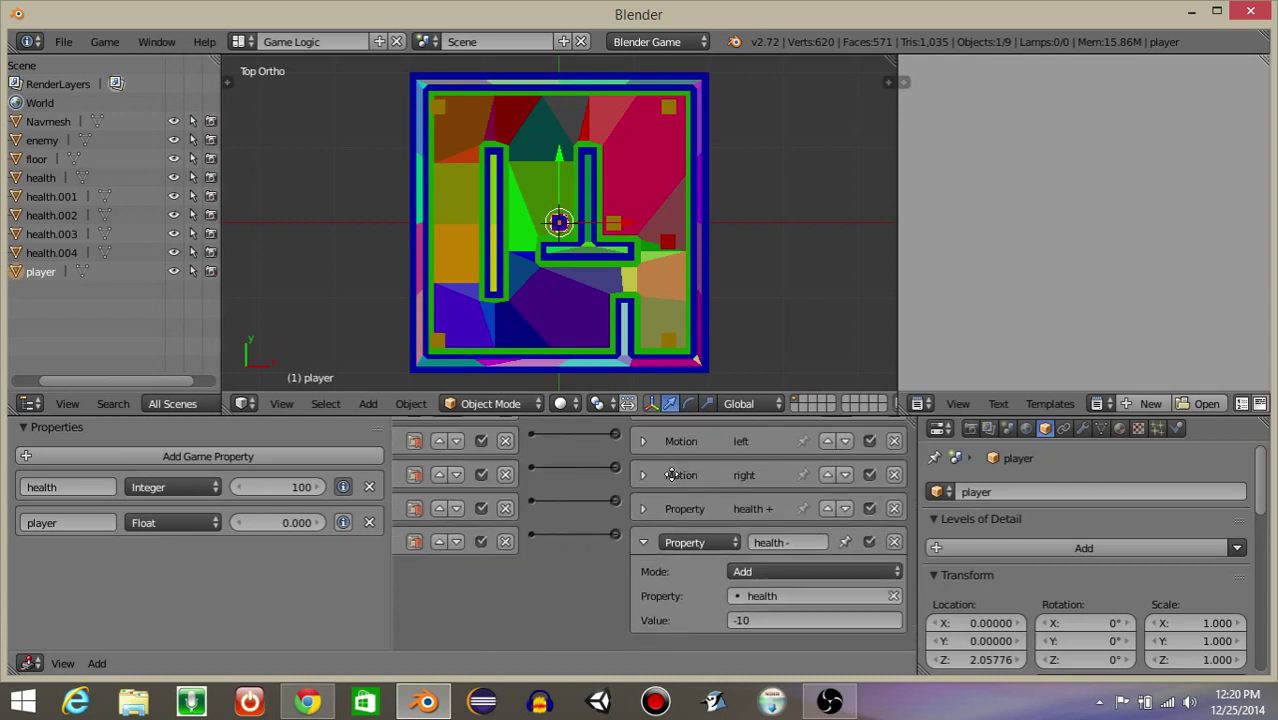
click(752, 619)
key(Return)
click(644, 544)
scroll(645, 546, down, 3)
middle_drag(420, 570, 570, 563)
click(408, 581)
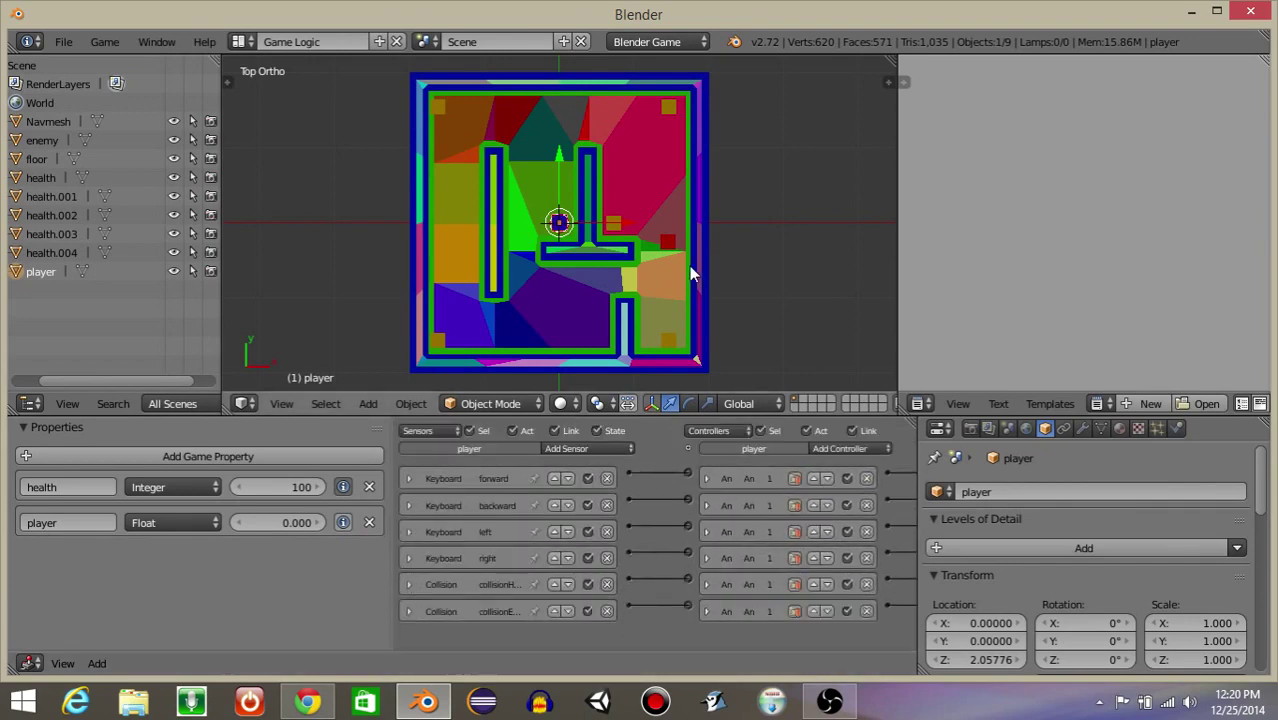
- Duplicate the enemy cube three times, placing the copies above it in a column along the Y axis
right_click(664, 242)
key(shift+d)
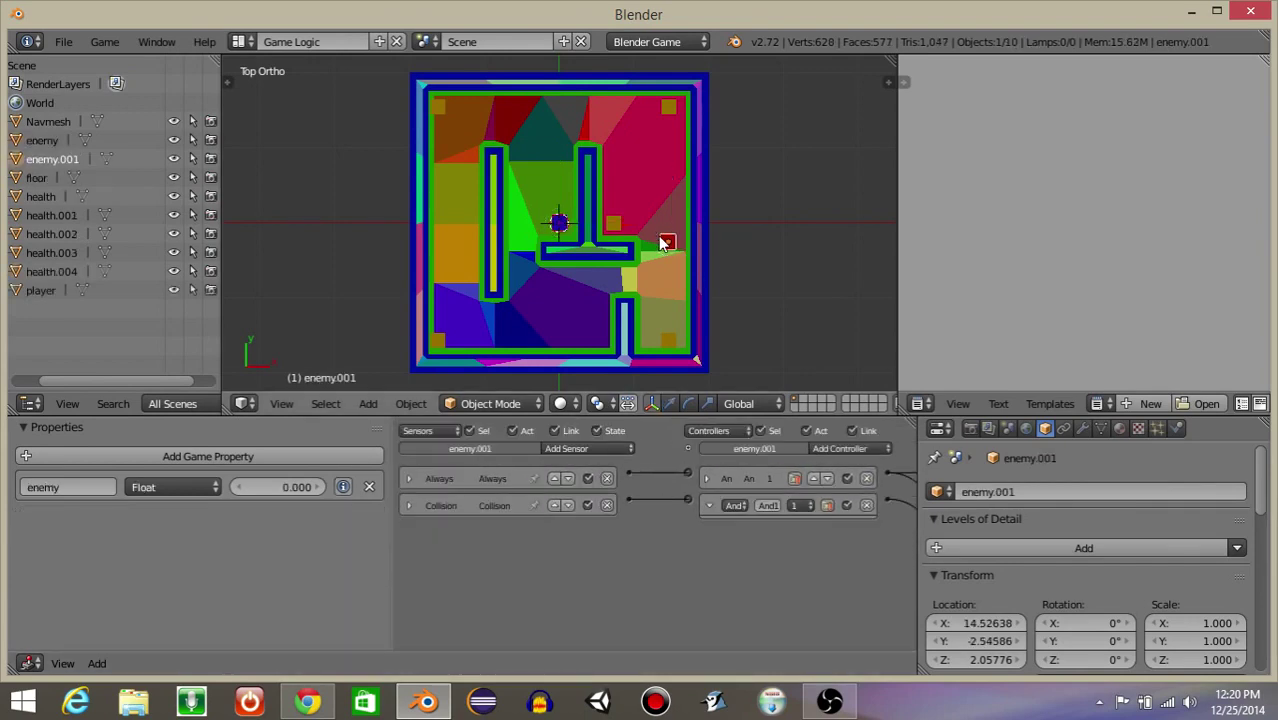
drag(668, 167, 680, 109)
key(shift+d)
click(678, 139)
click(680, 117)
key(shift+d)
click(684, 93)
- Place three more enemy copies in the same column, at about Y -5.8, -9.0 and 11.2
key(shift+d)
key(y)
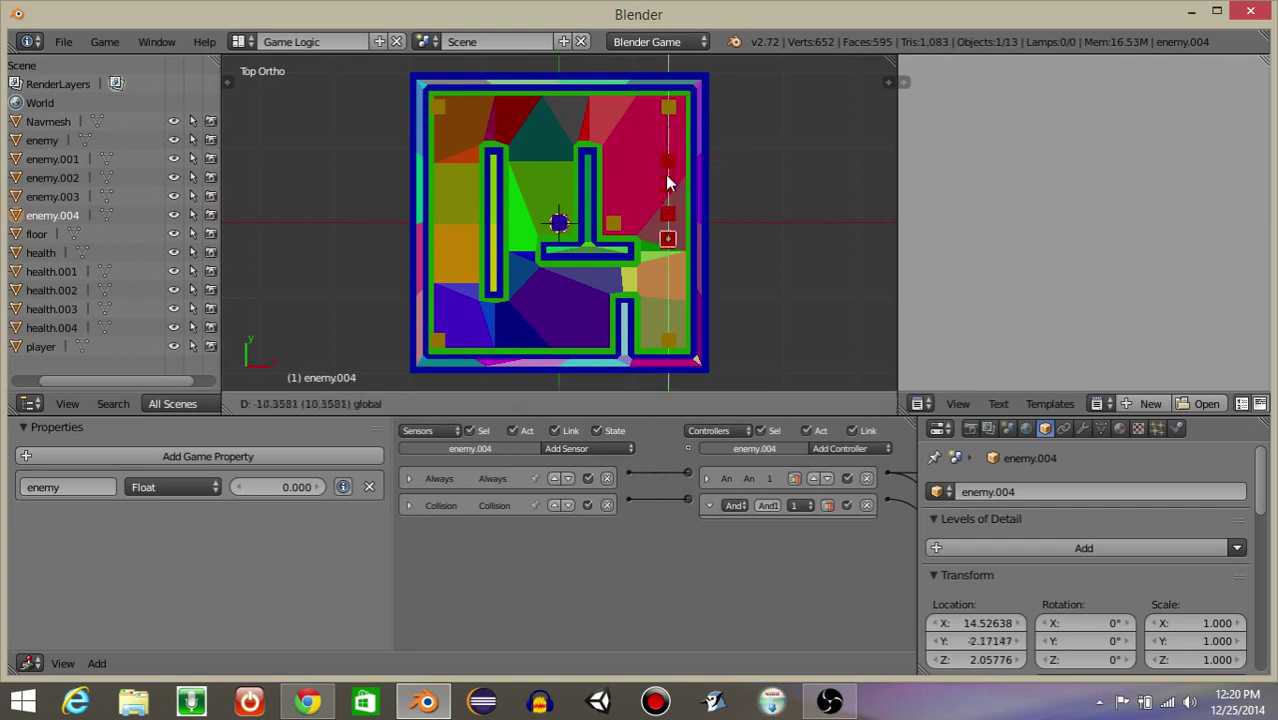
click(661, 192)
key(shift+d)
click(661, 192)
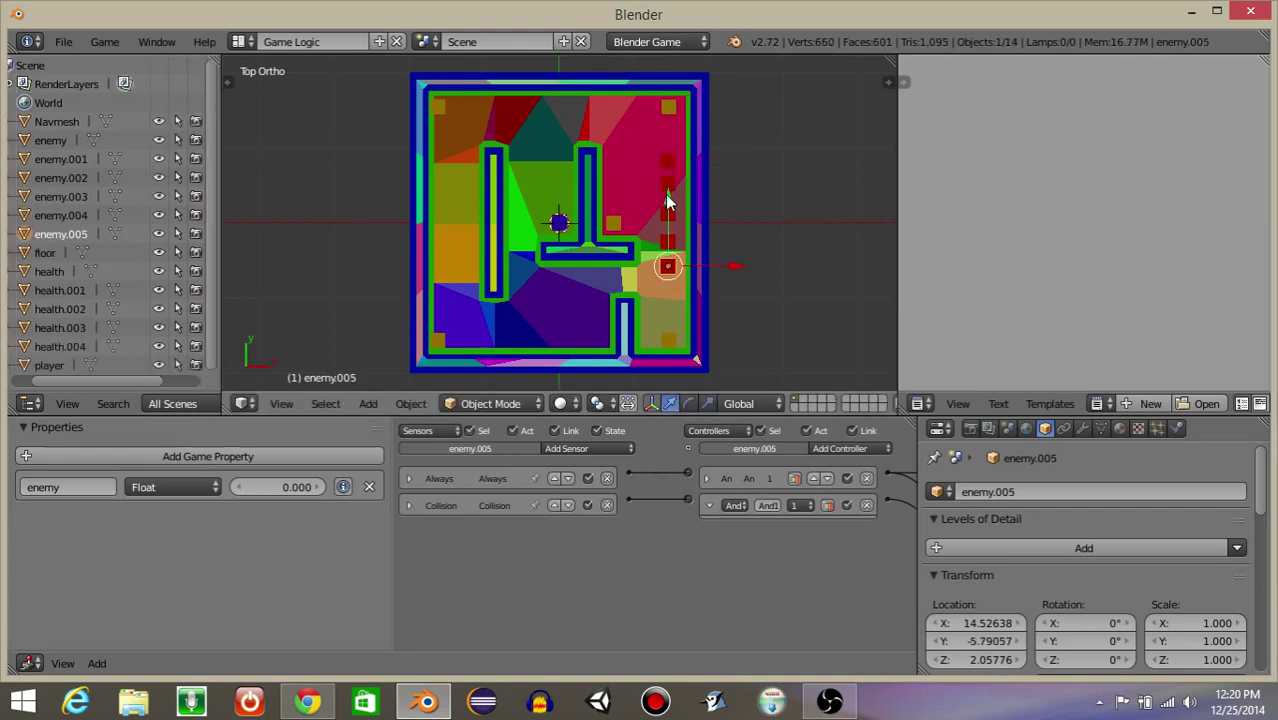
key(g)
key(y)
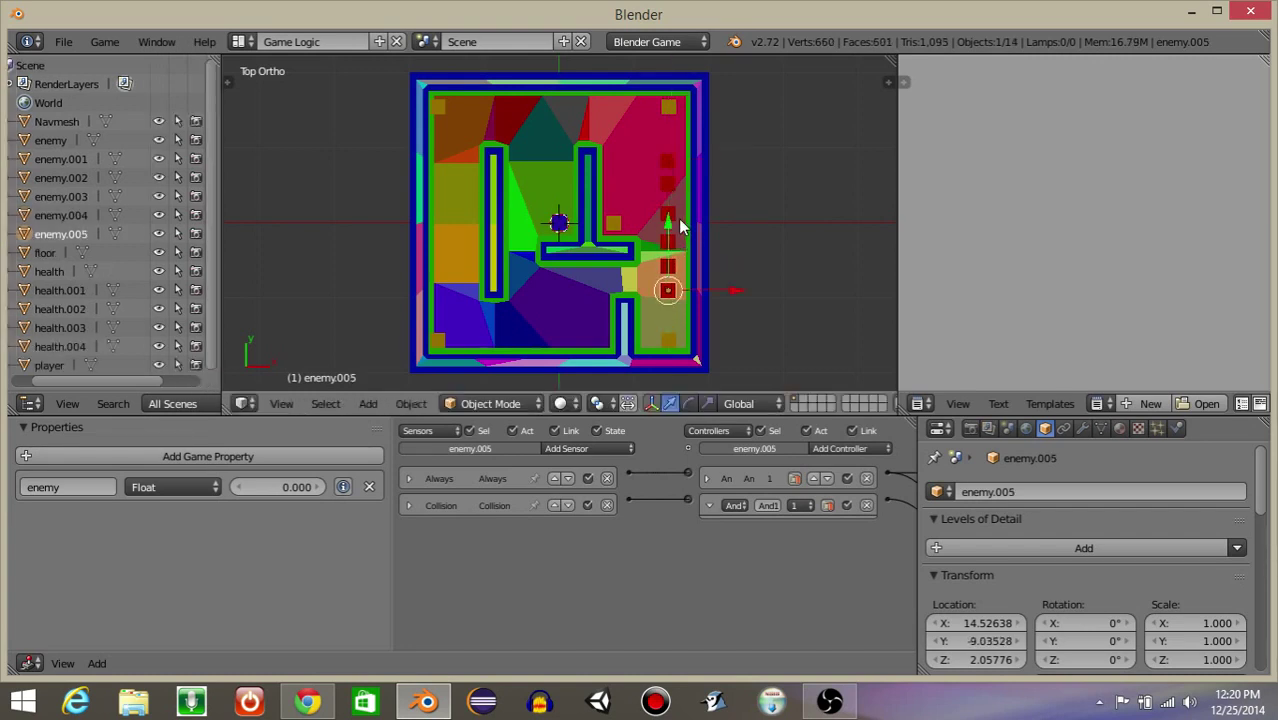
click(679, 228)
key(shift+d)
key(y)
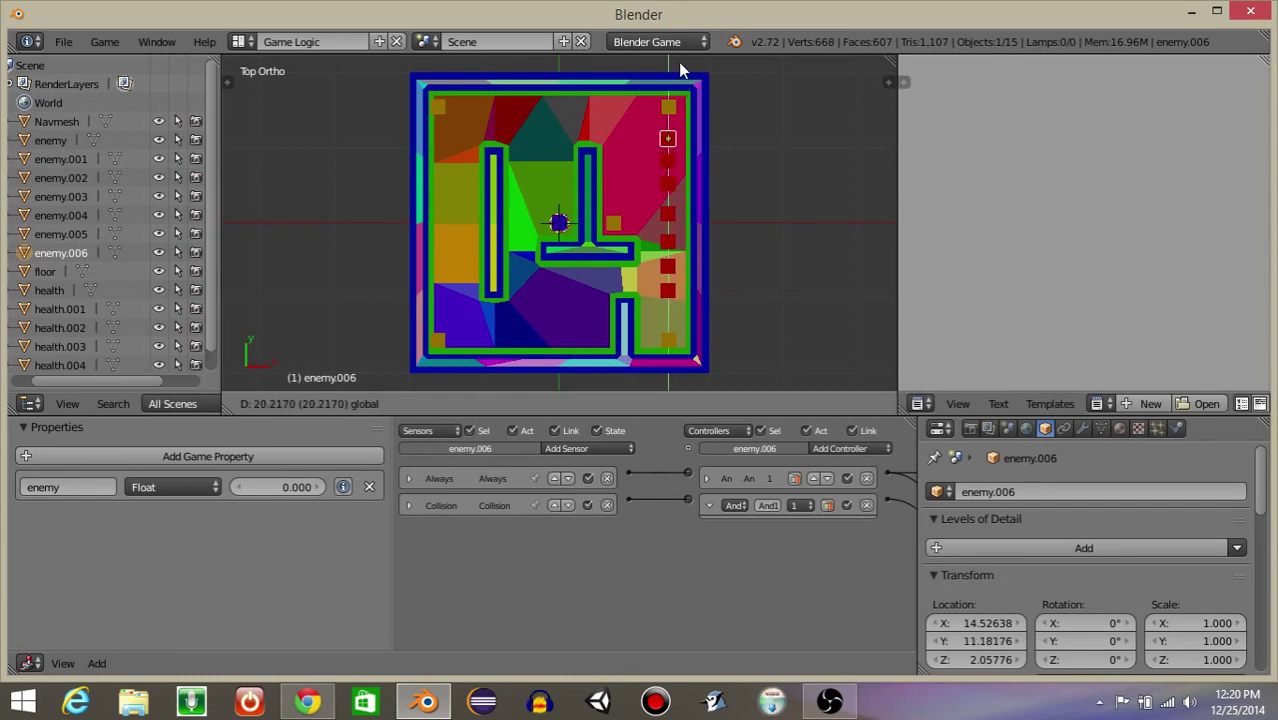
click(678, 62)
- Delete the health cube beside the T-shaped wall near the maze's centre
right_click(613, 222)
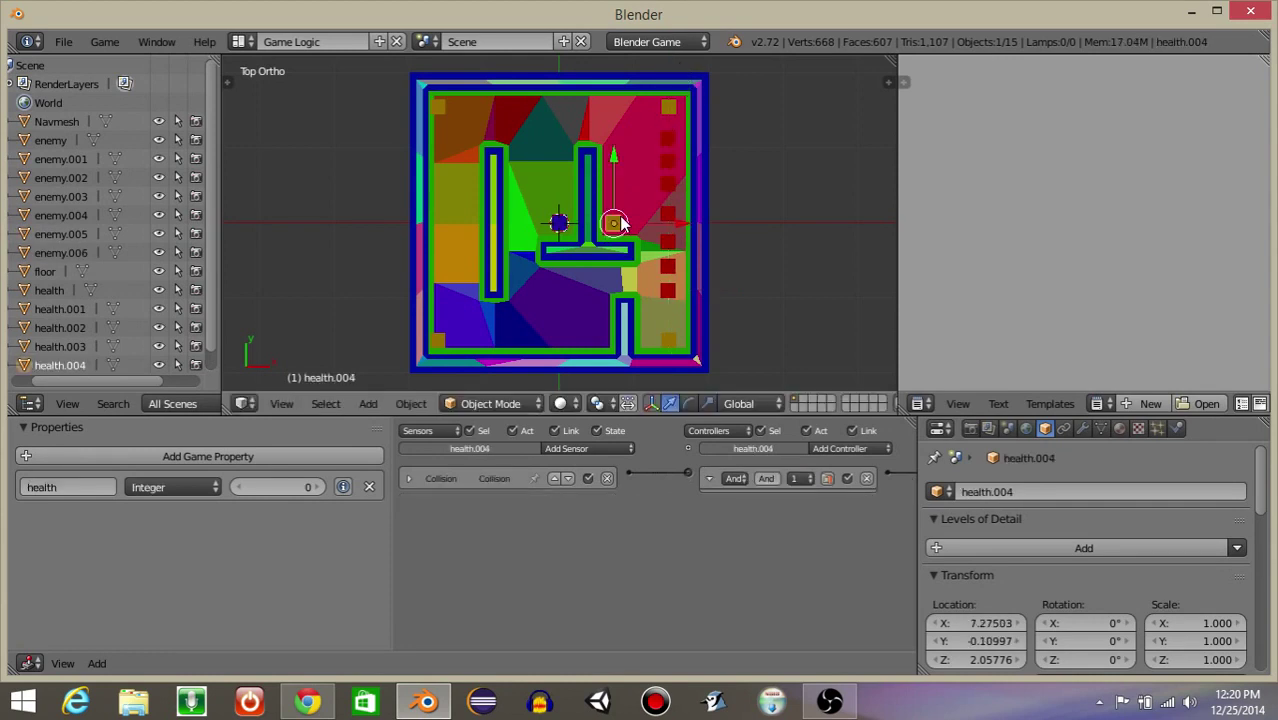
key(x)
click(619, 215)
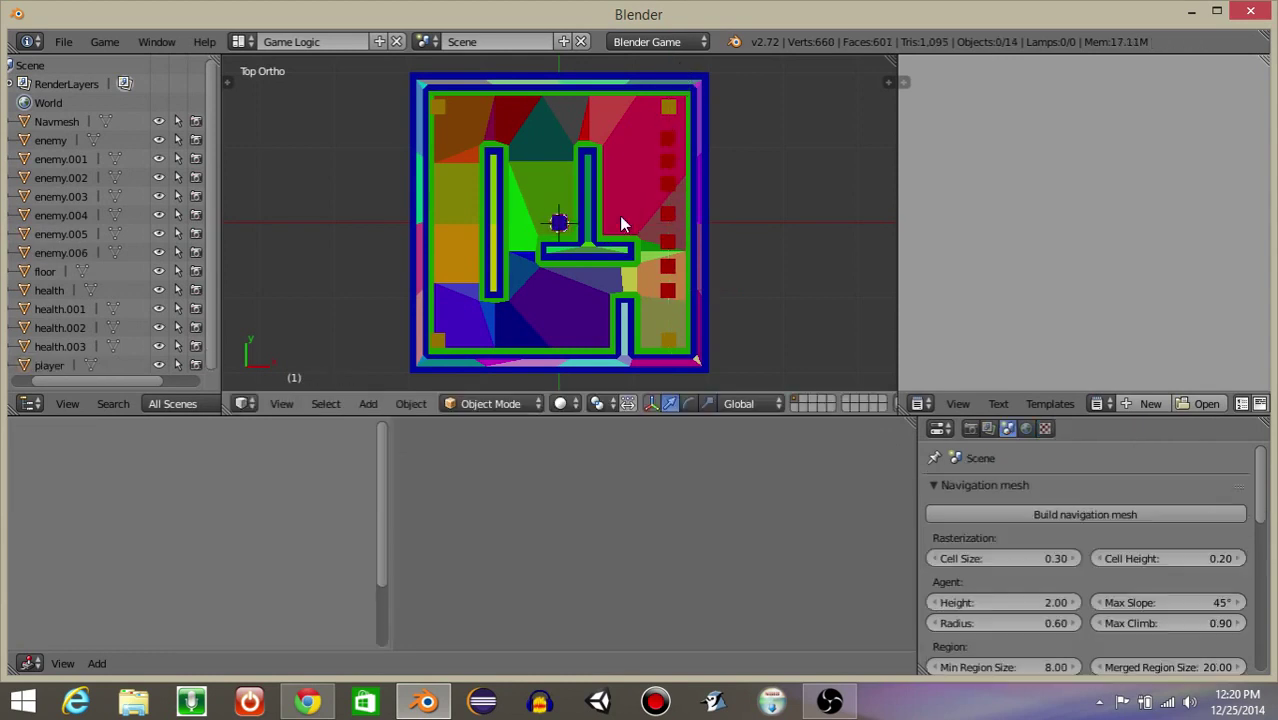
- Test the game with the multiple enemies, steering the player around the walls and collecting the corner health cubes
key(p)
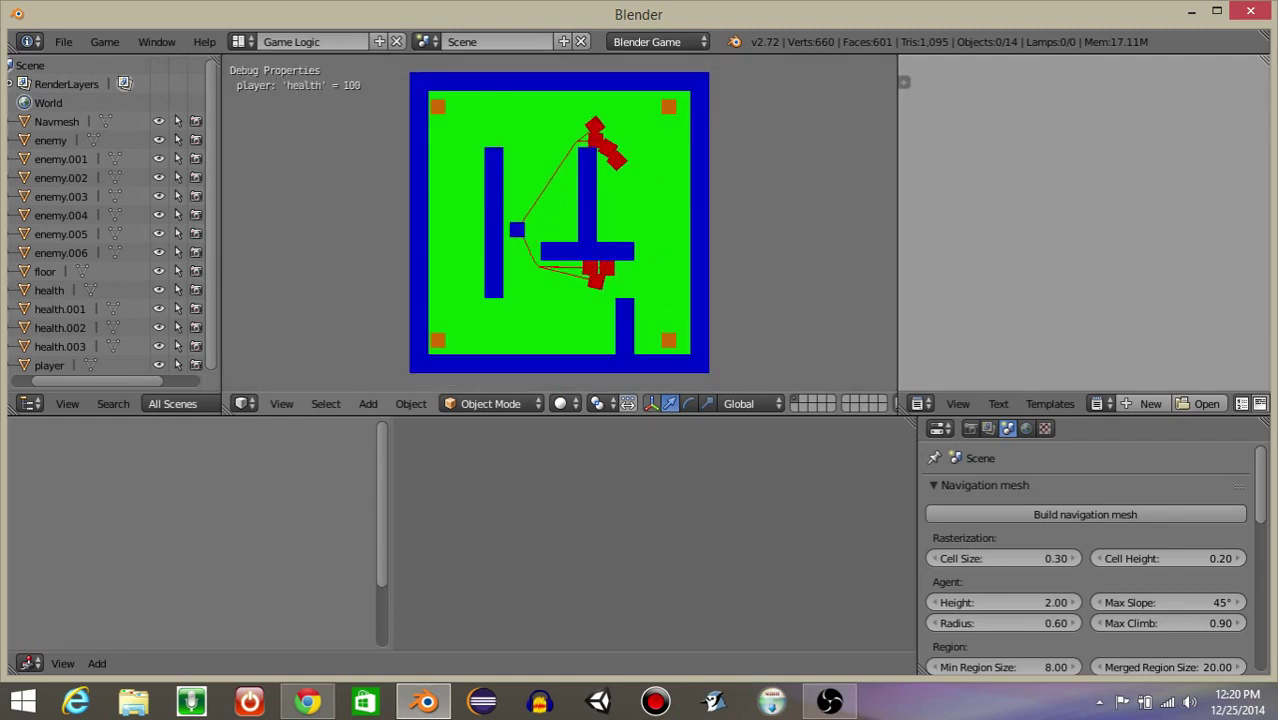
key(Down)
key(Left)
key(Up)
key(Left)
key(Right)
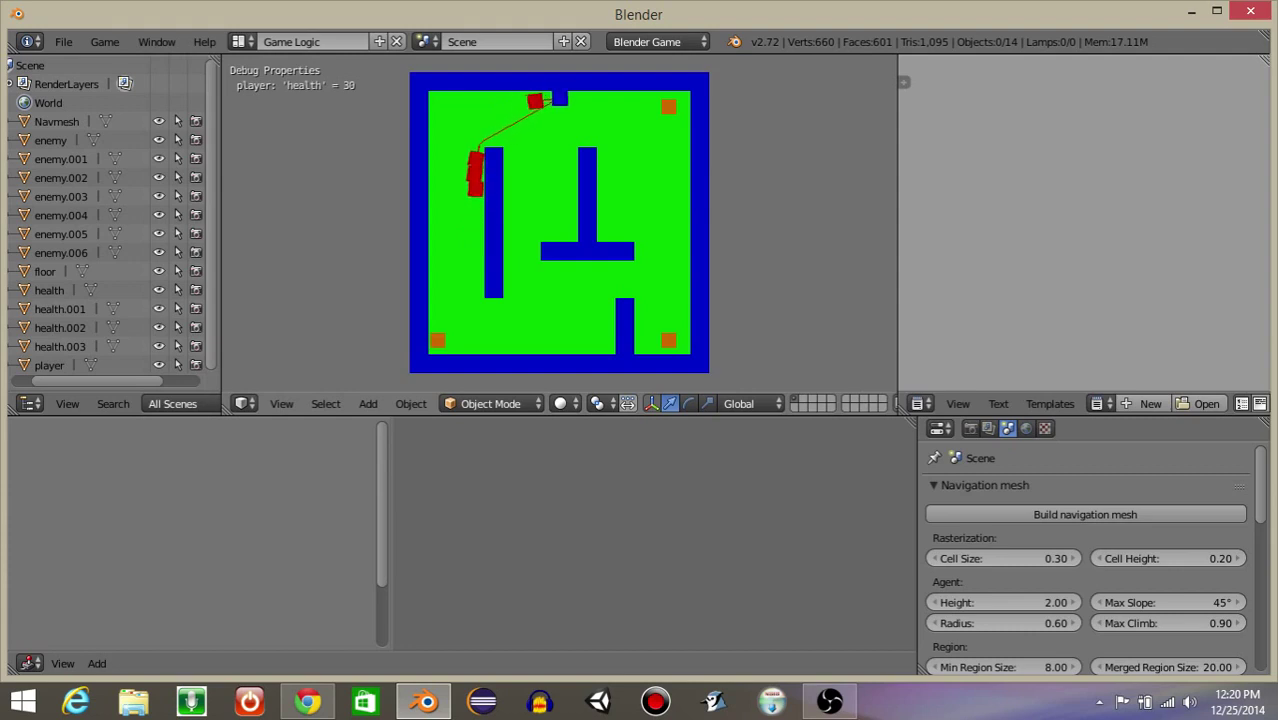
key(Down)
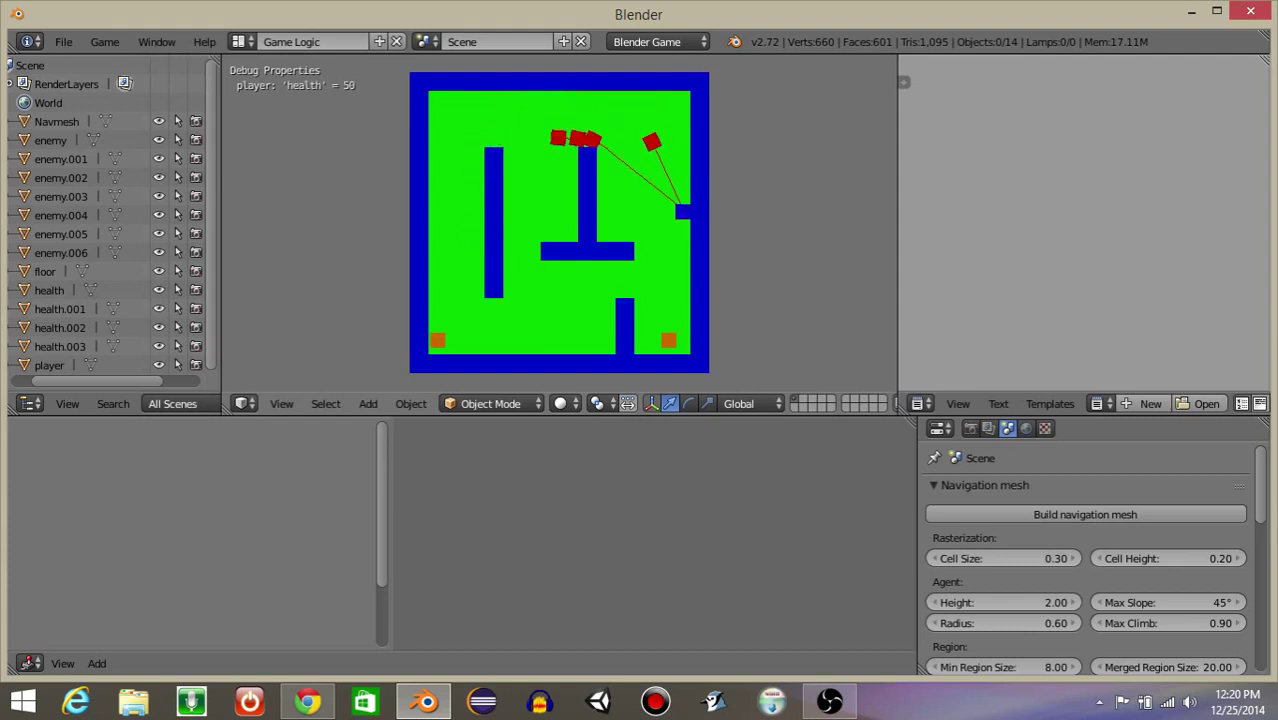
key(Left)
key(Up)
key(Left)
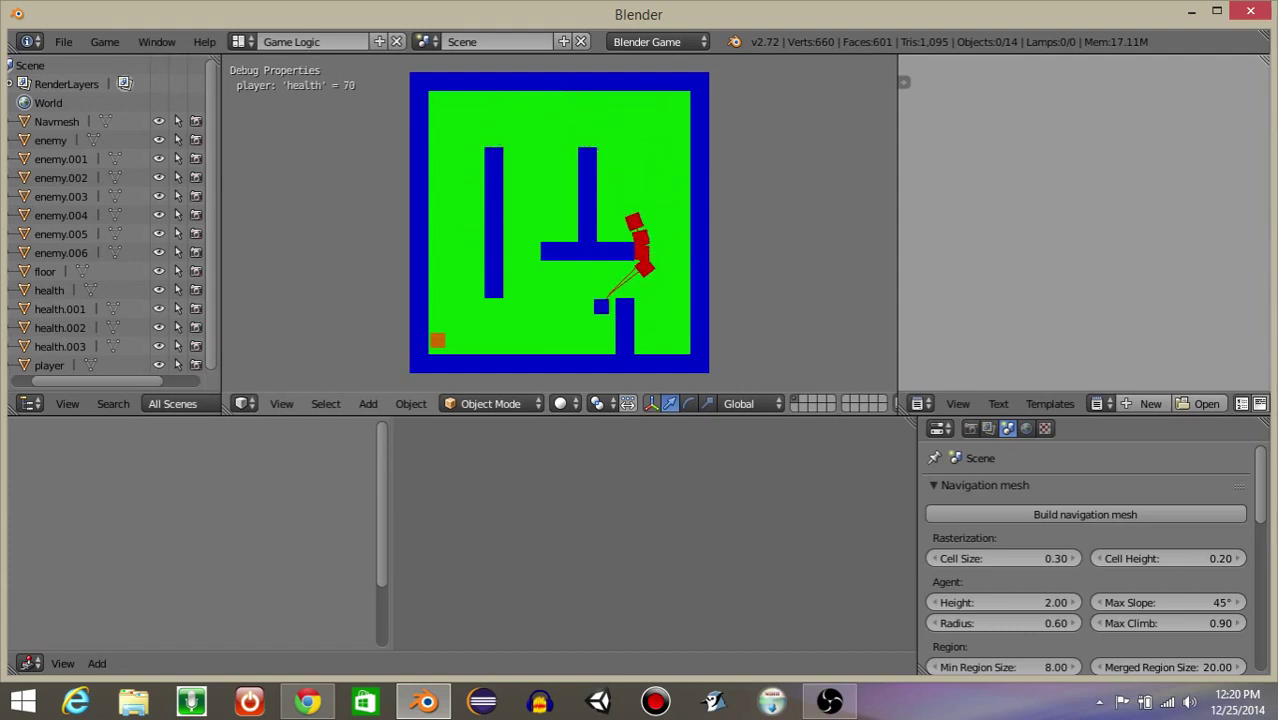
key(Left)
key(Up)
key(Down)
key(Up)
key(Right)
key(Up)
key(Right)
key(Down)
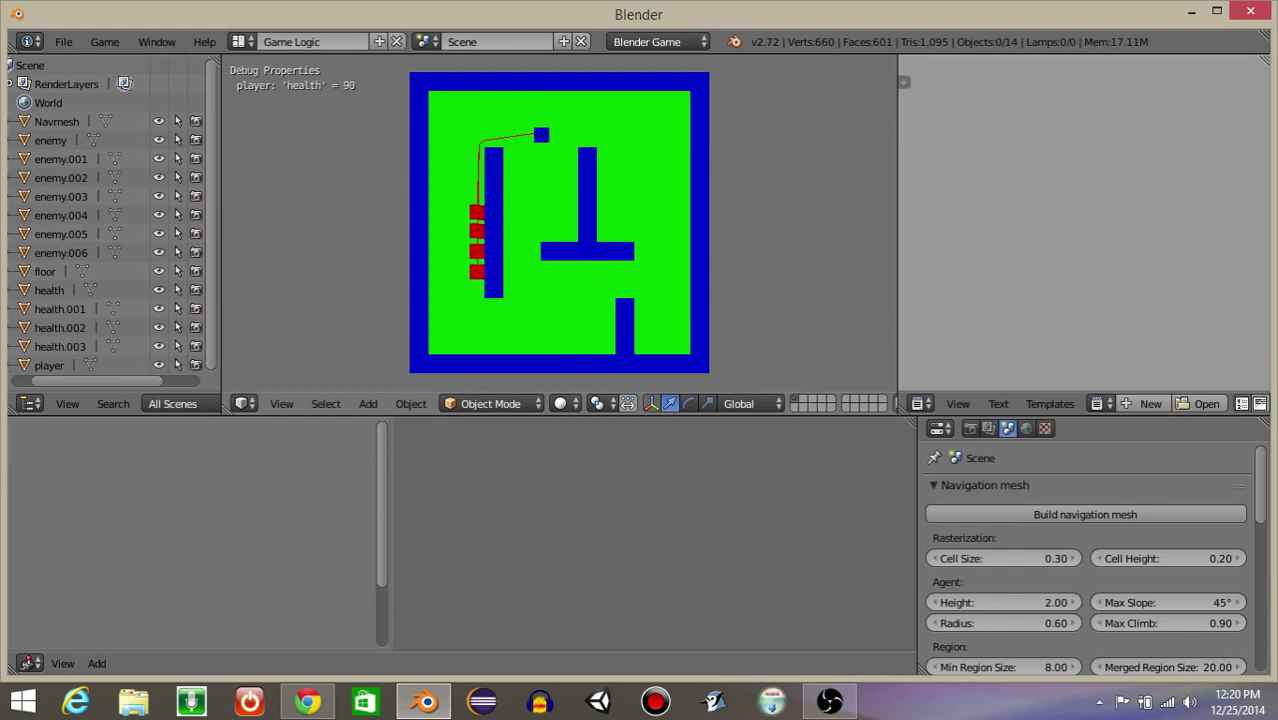
key(Left)
key(Down)
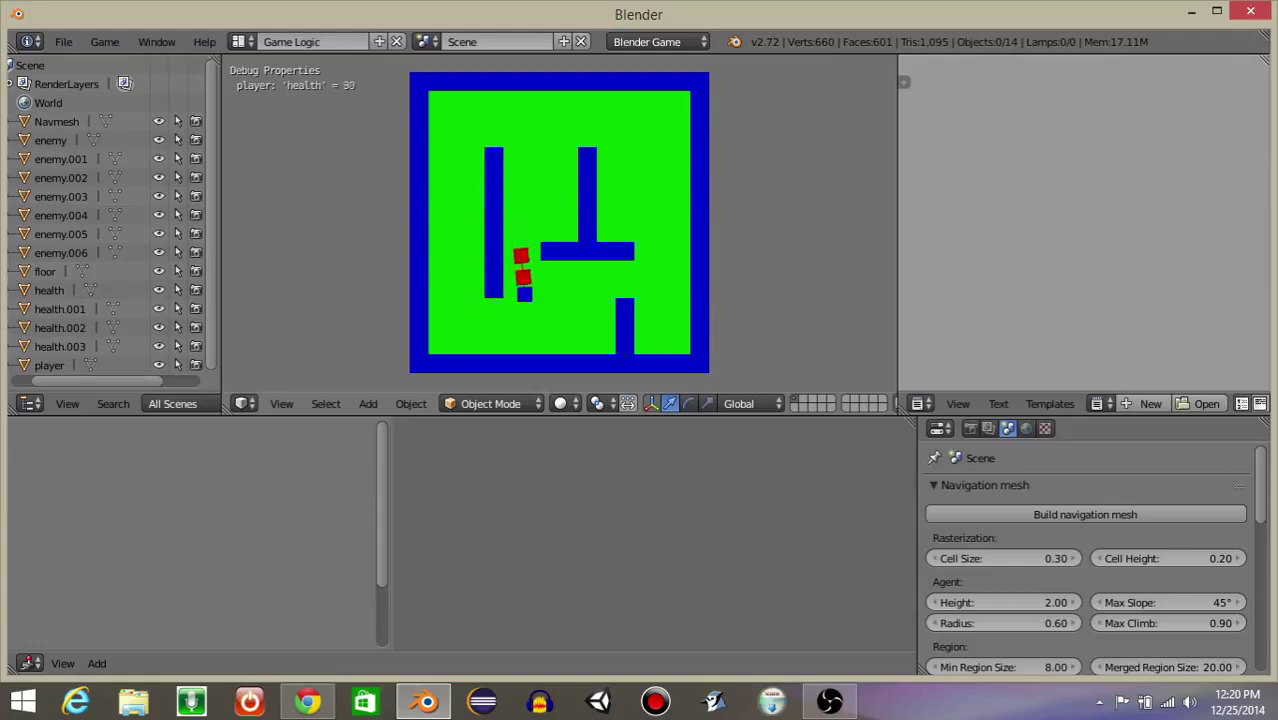
key(Escape)
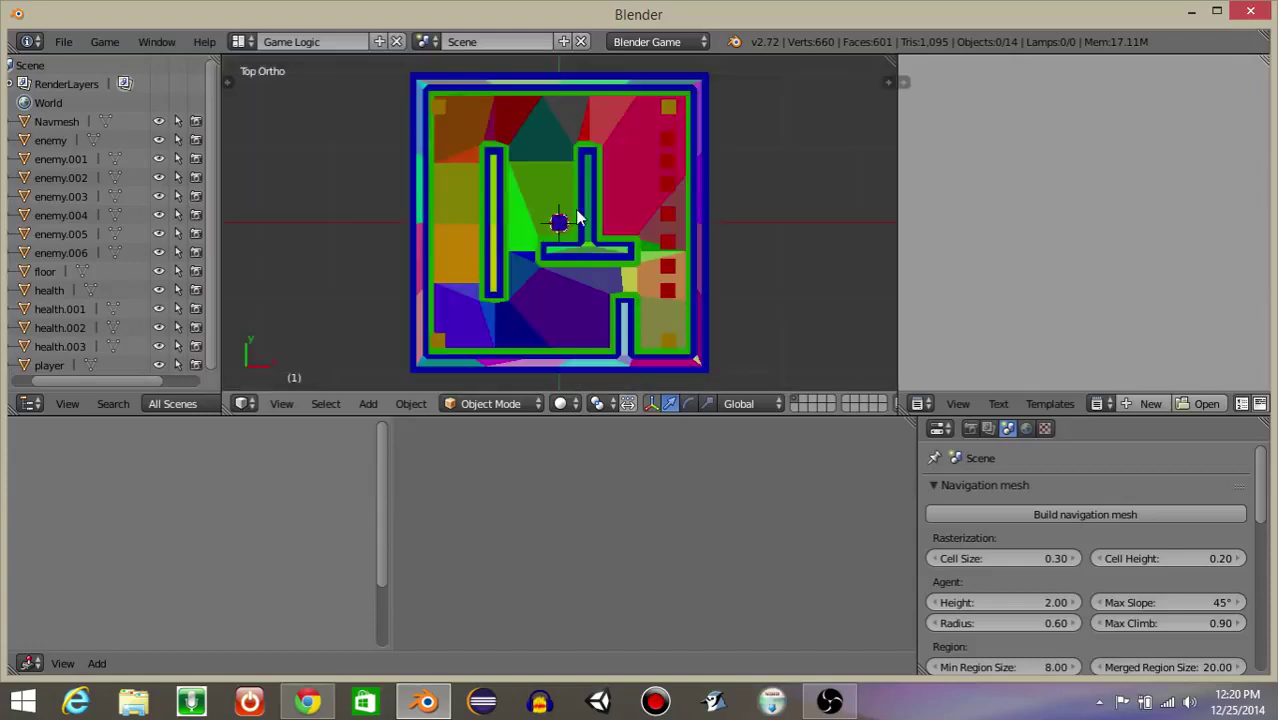
- Save the game to the Desktop as BlenderGameEnemyRush.blend
click(63, 42)
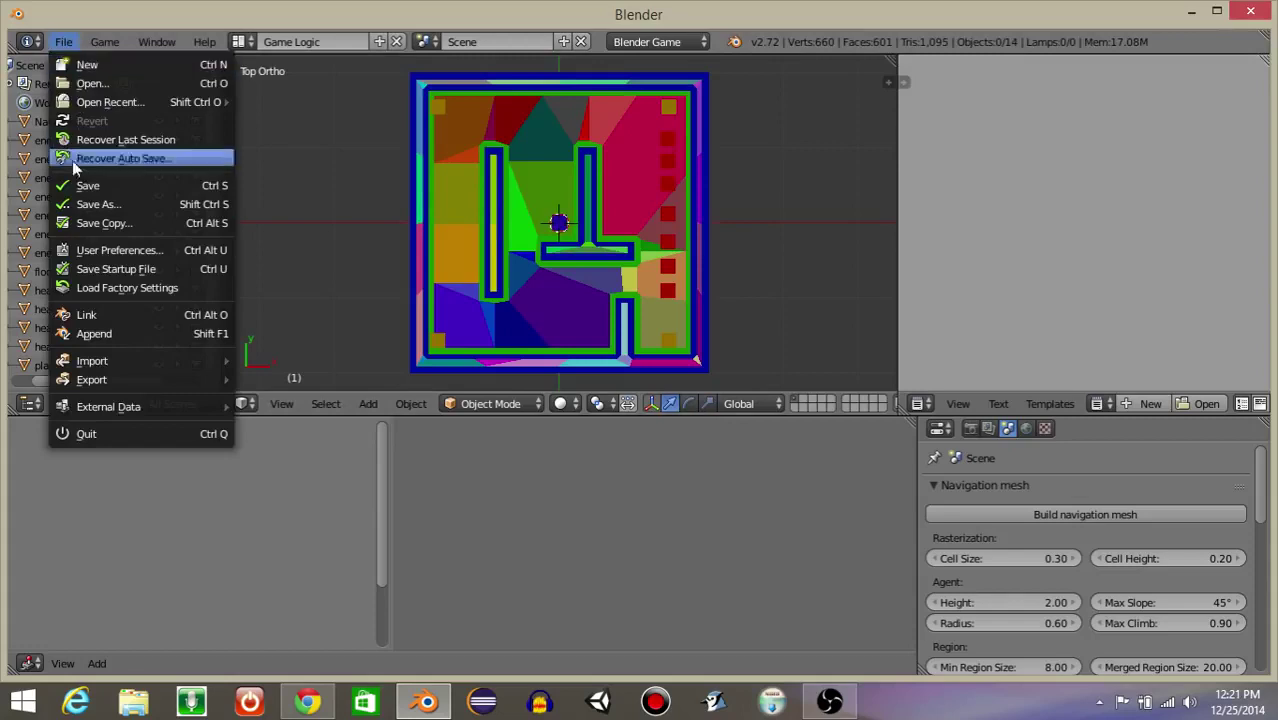
click(85, 184)
click(277, 112)
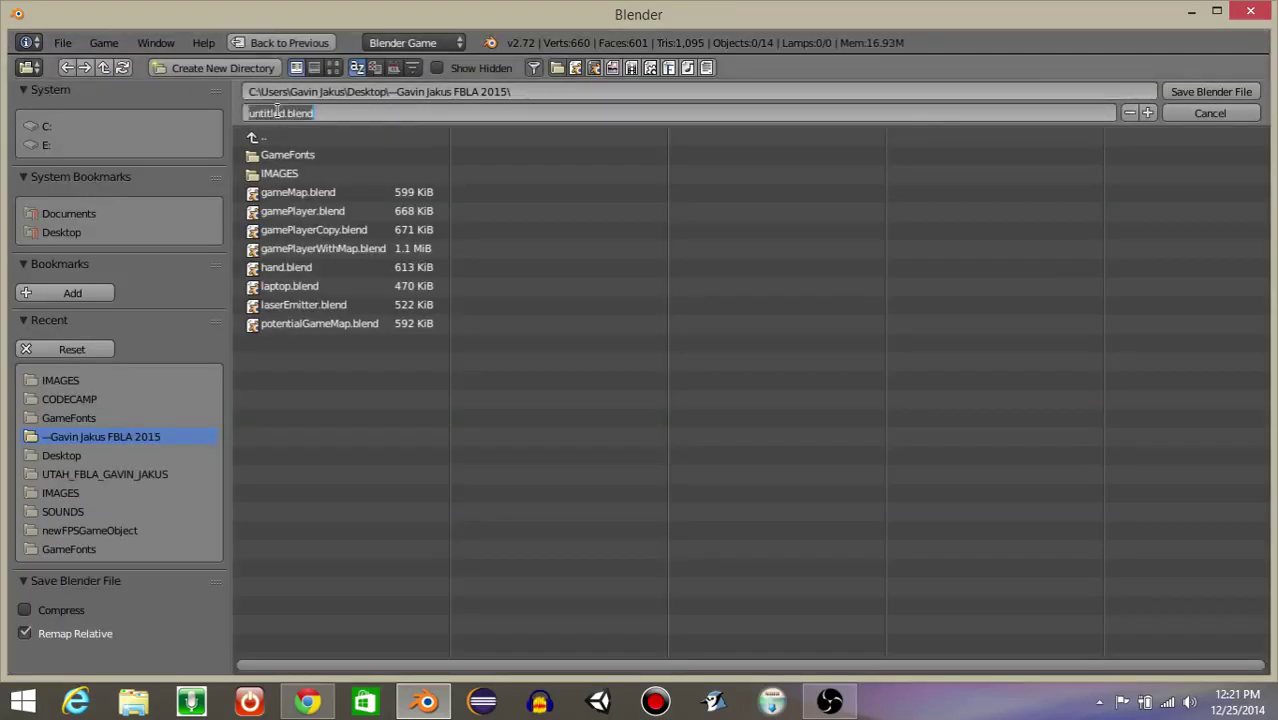
click(58, 232)
click(313, 115)
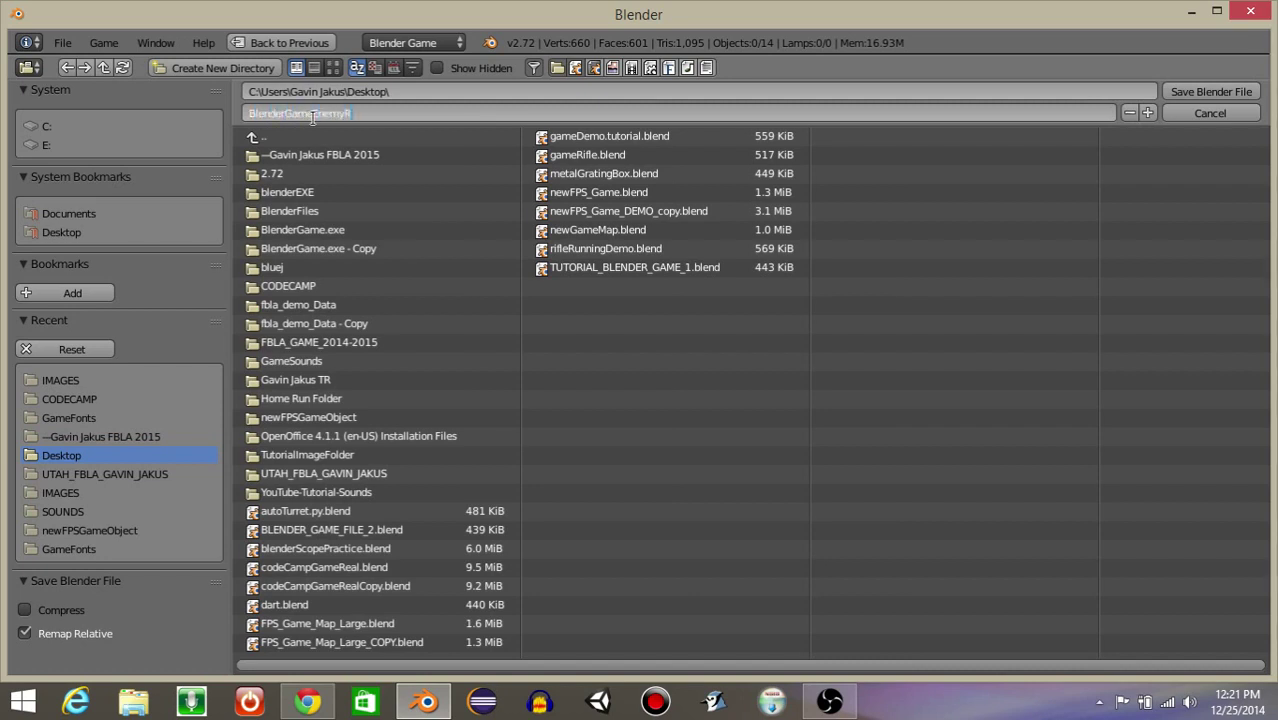
key(Return)
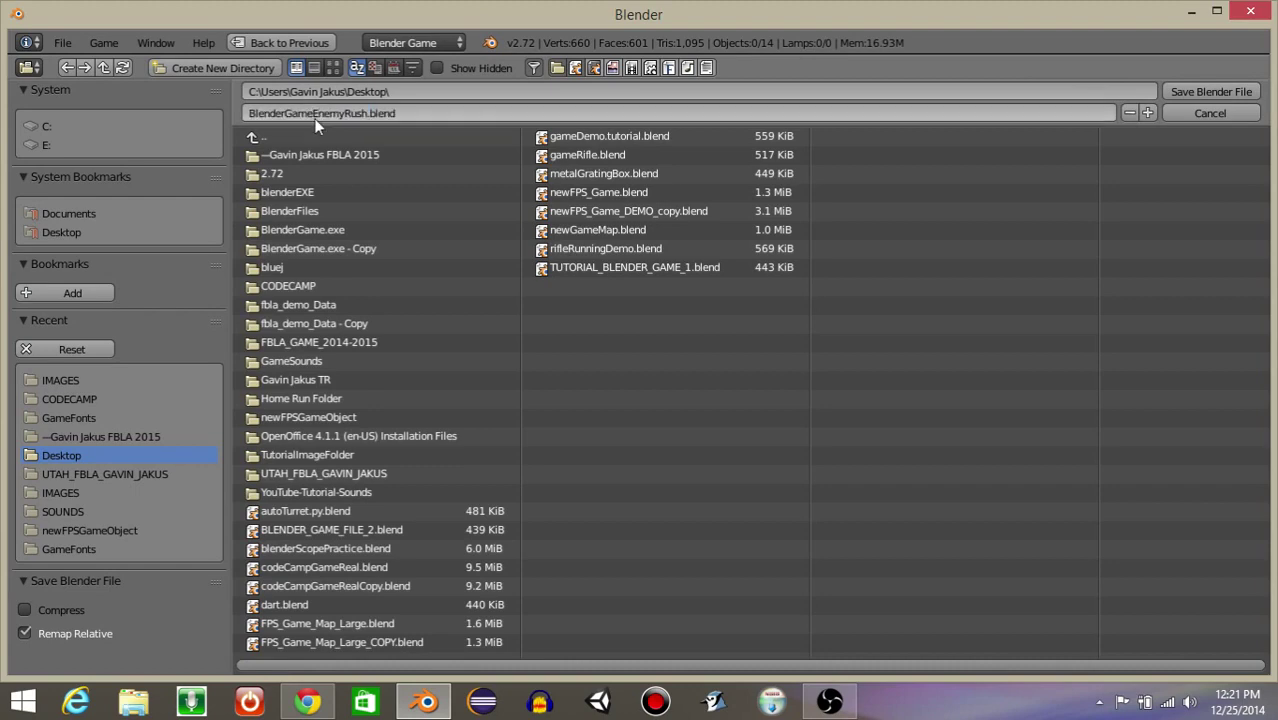
click(1204, 92)
- Add a Property sensor named dead to the player cube that checks whether health is equal to 0
click(560, 222)
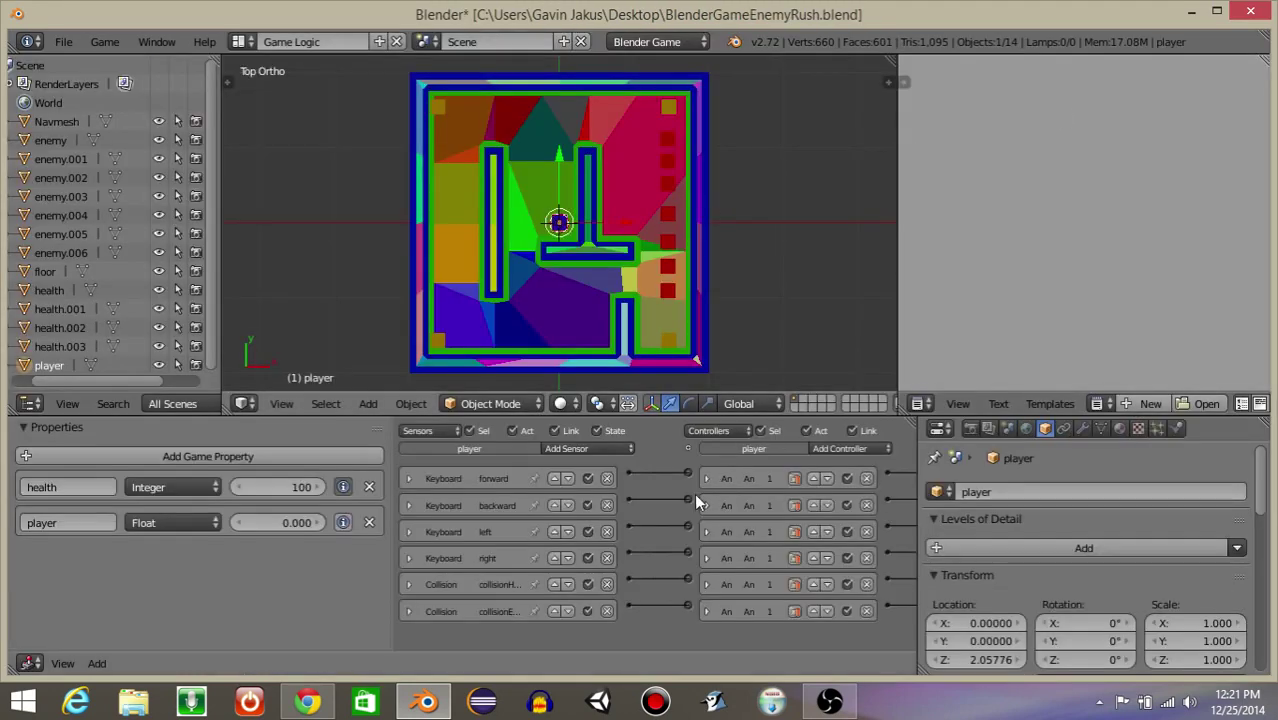
scroll(800, 560, up, 4)
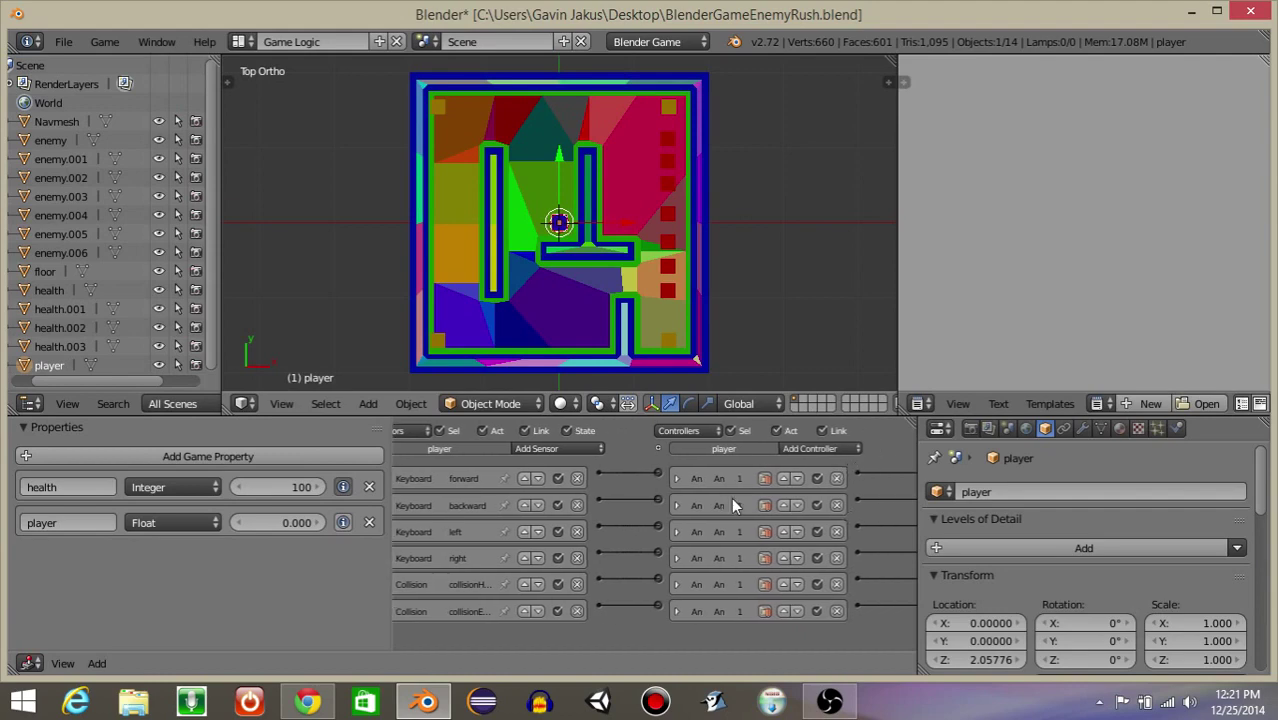
scroll(638, 545, up, 3)
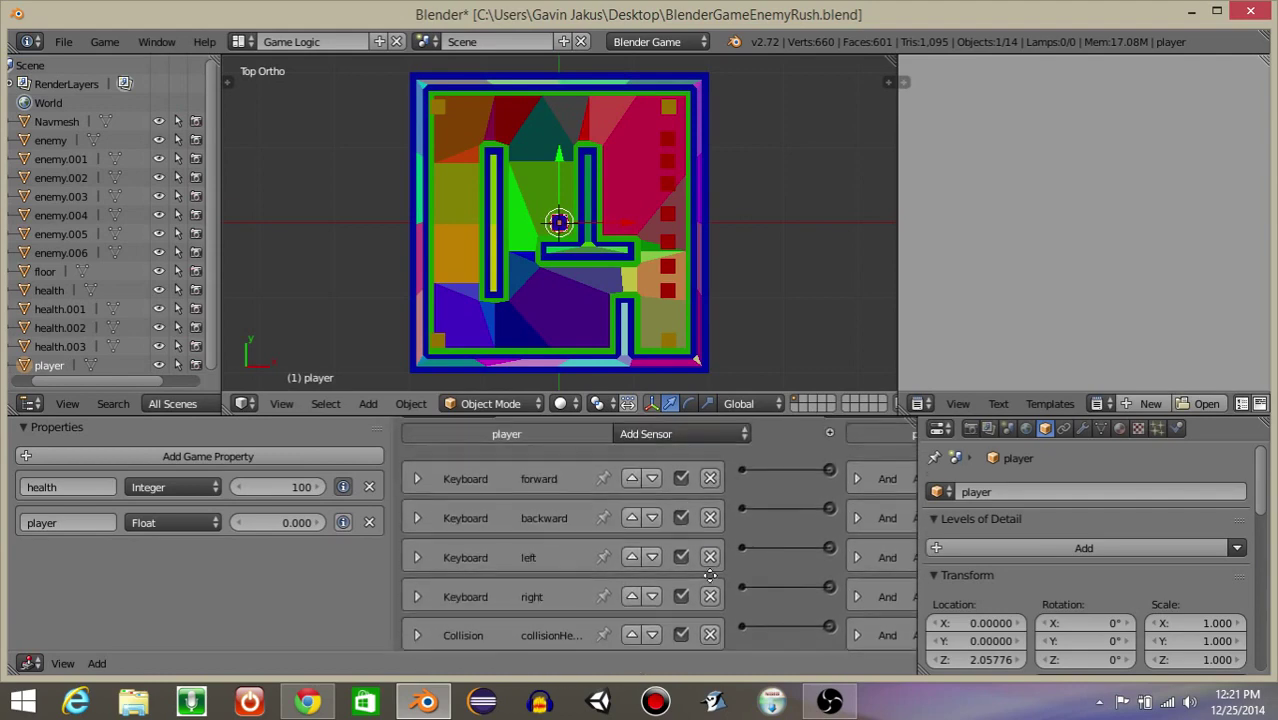
click(682, 436)
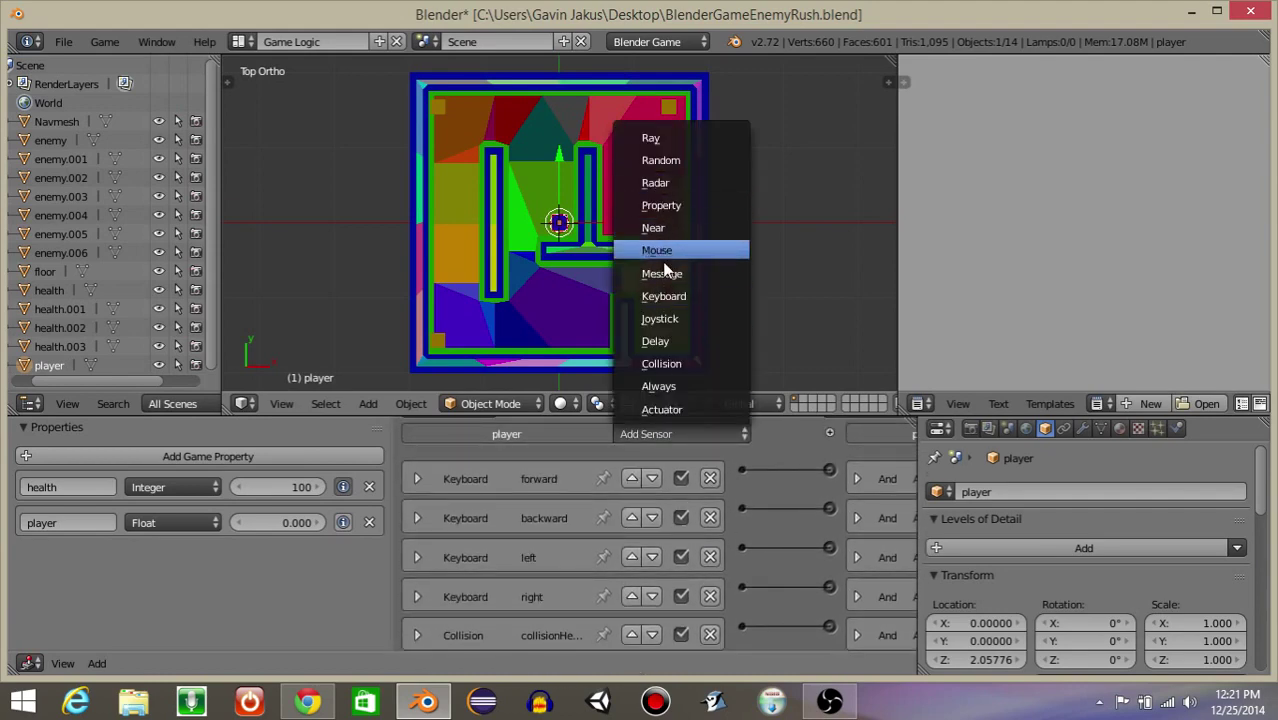
click(661, 204)
scroll(558, 533, down, 3)
scroll(558, 533, down, 3)
click(576, 490)
key(Return)
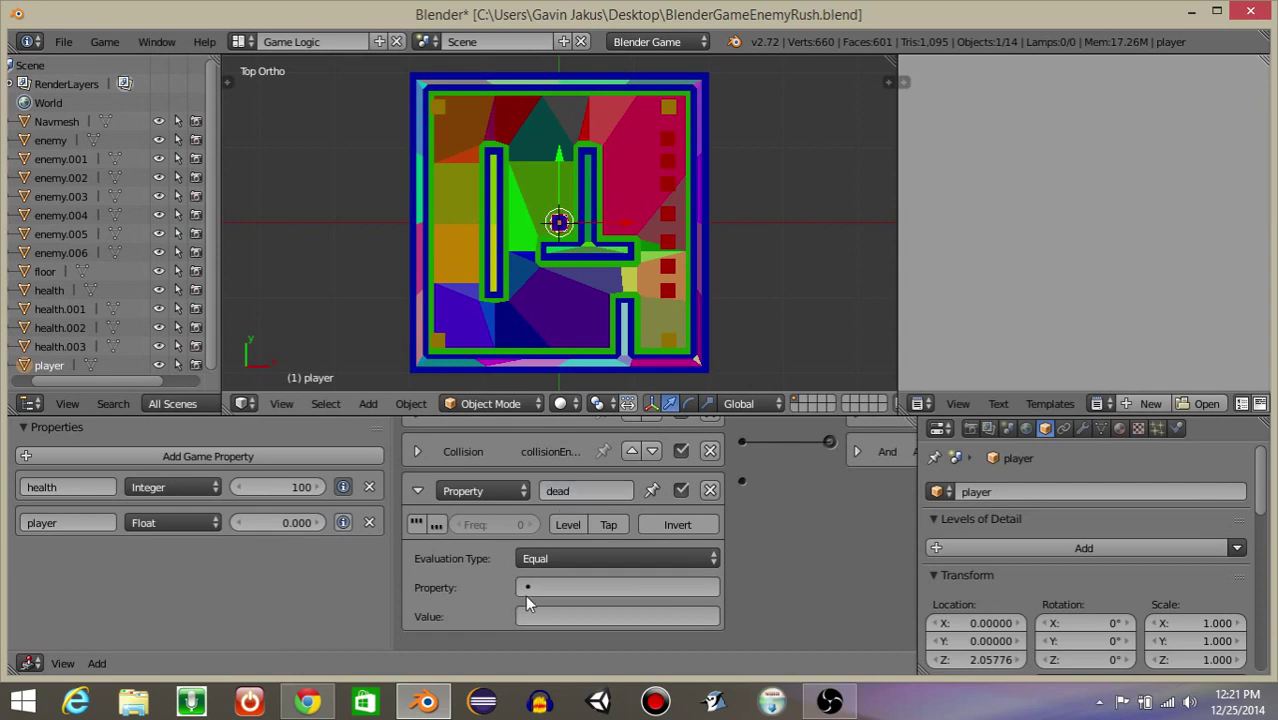
click(560, 587)
click(550, 375)
click(586, 615)
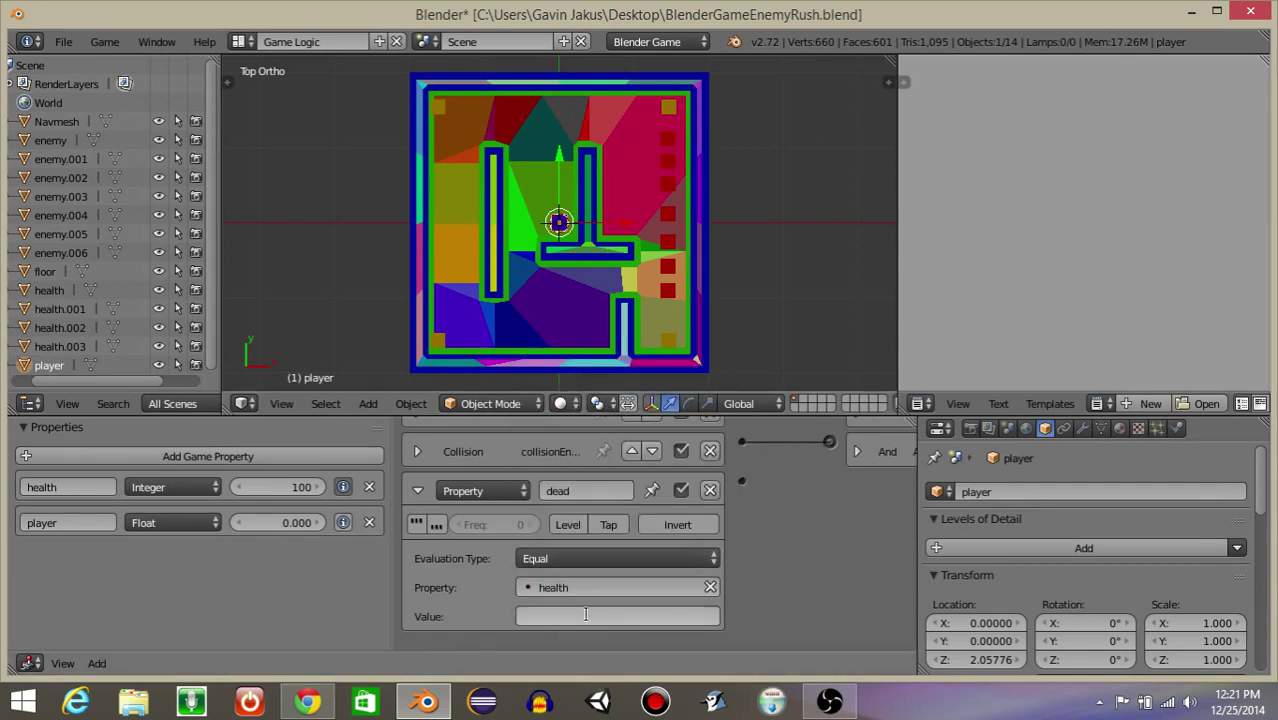
key(Return)
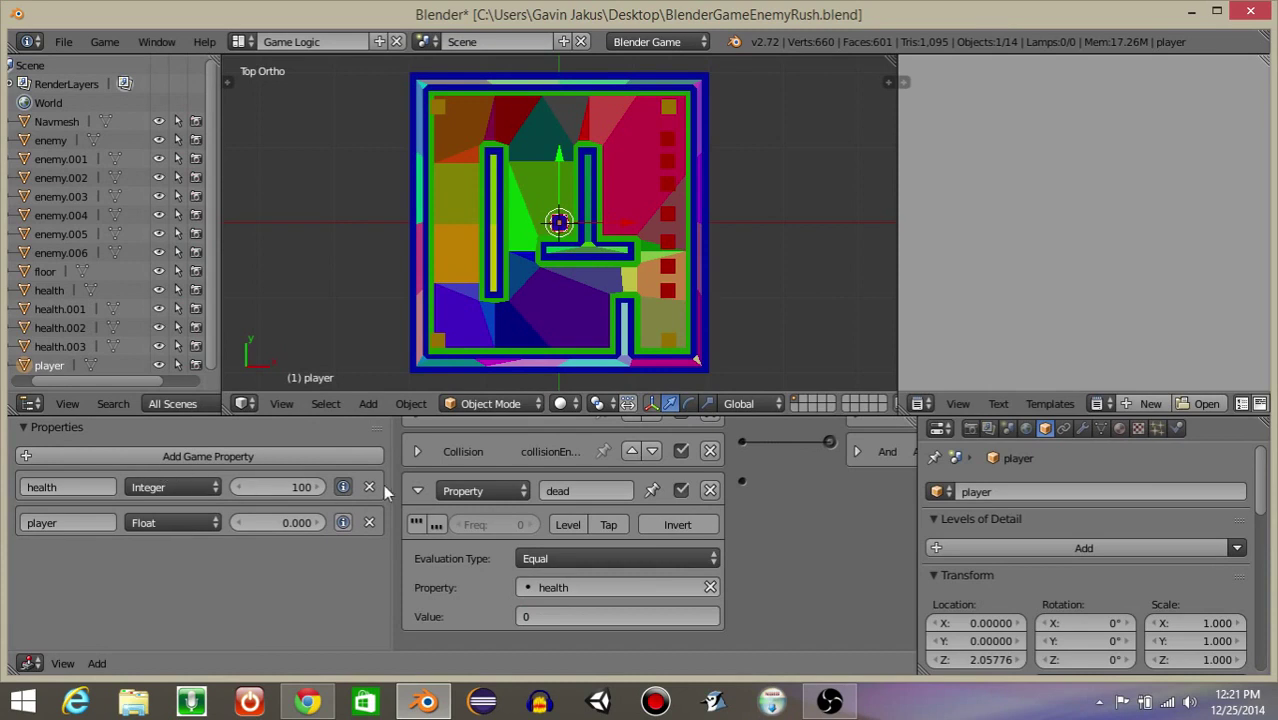
click(417, 491)
- Add a Game actuator to the player and set it to Restart Game
middle_drag(893, 549, 586, 621)
middle_drag(740, 488, 732, 570)
click(801, 463)
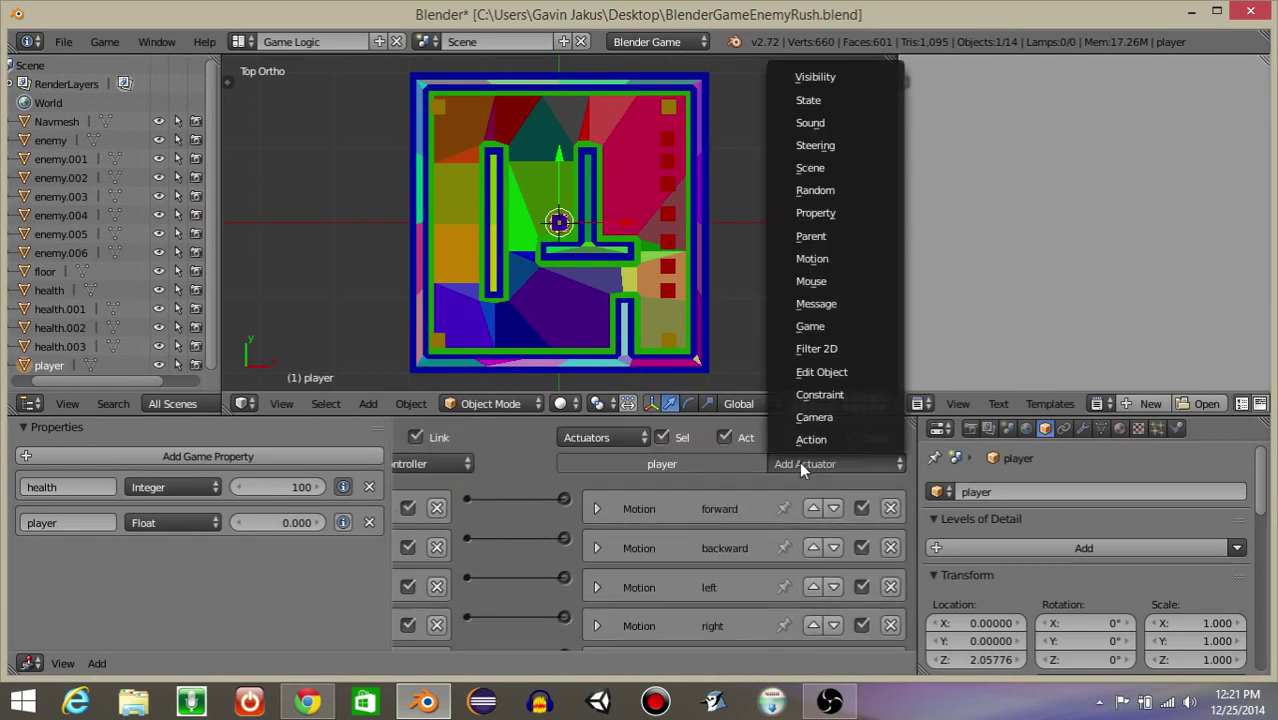
click(819, 323)
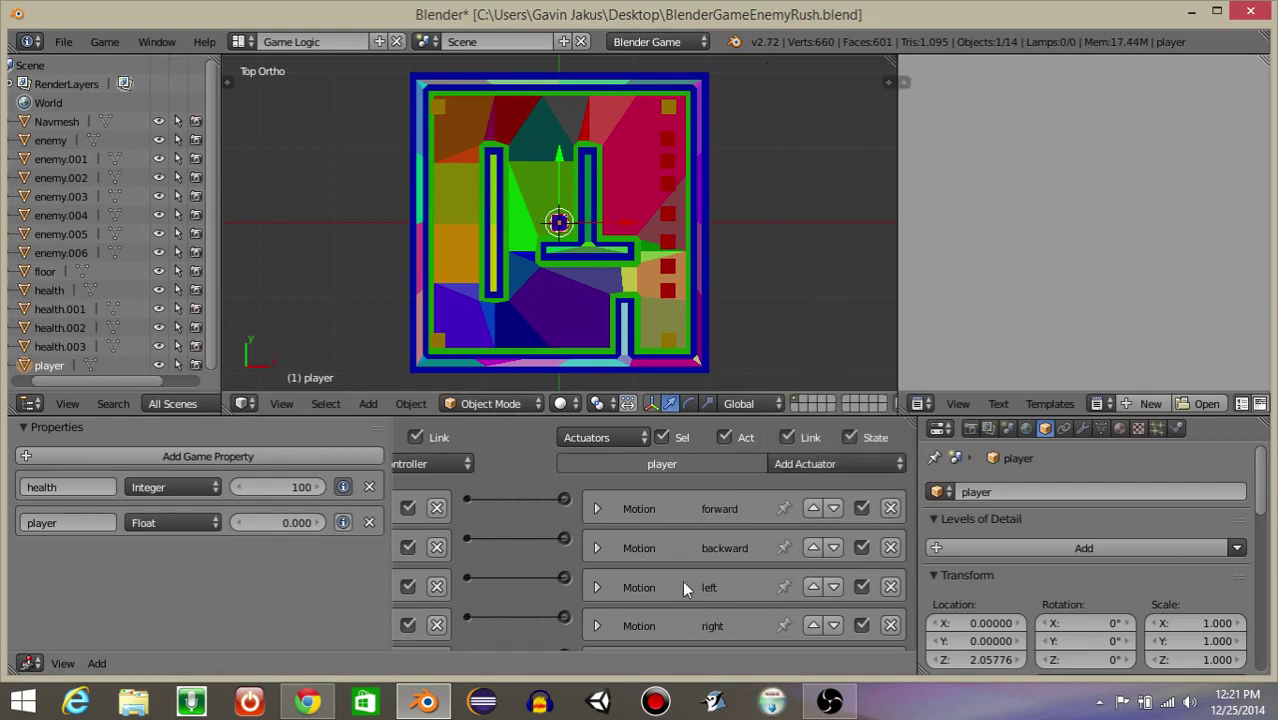
scroll(678, 497, down, 3)
scroll(678, 497, down, 2)
click(743, 588)
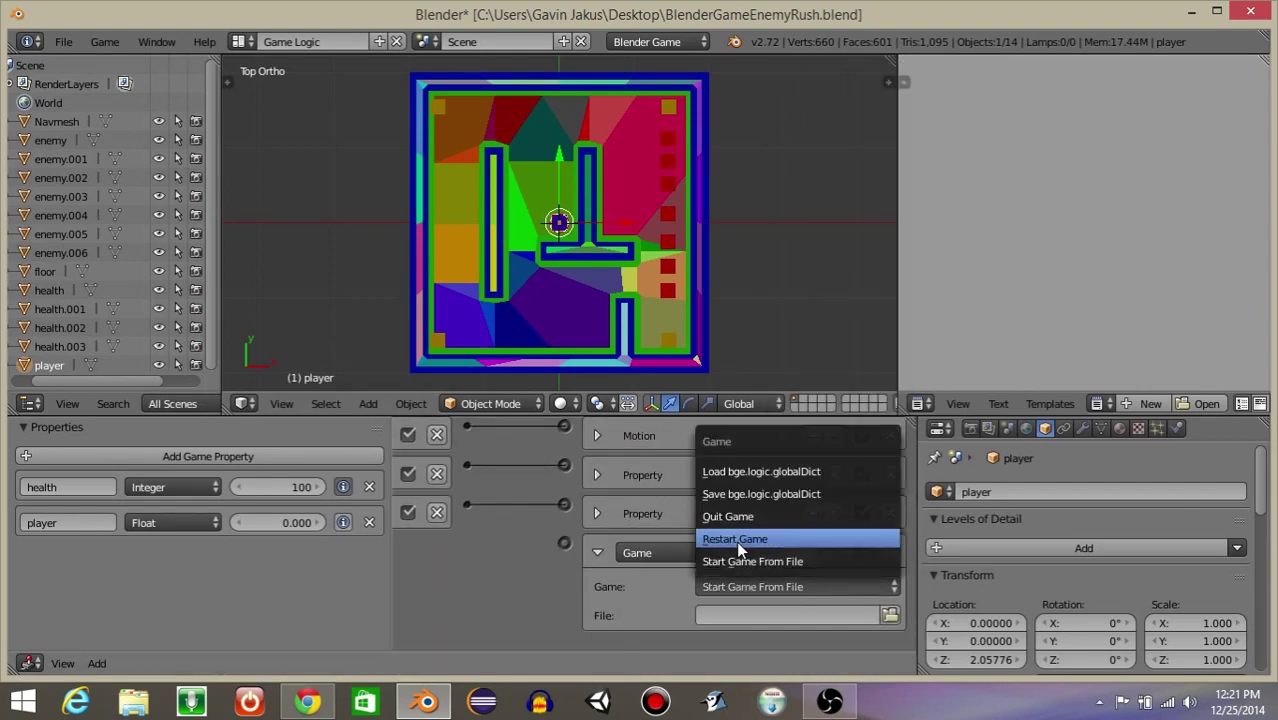
click(755, 538)
- Link the dead sensor through an And controller to the Restart Game actuator, and save the file
click(600, 583)
scroll(573, 569, down, 5)
middle_drag(573, 569, 670, 492)
drag(484, 624, 810, 622)
click(567, 624)
middle_drag(535, 560, 676, 557)
click(65, 47)
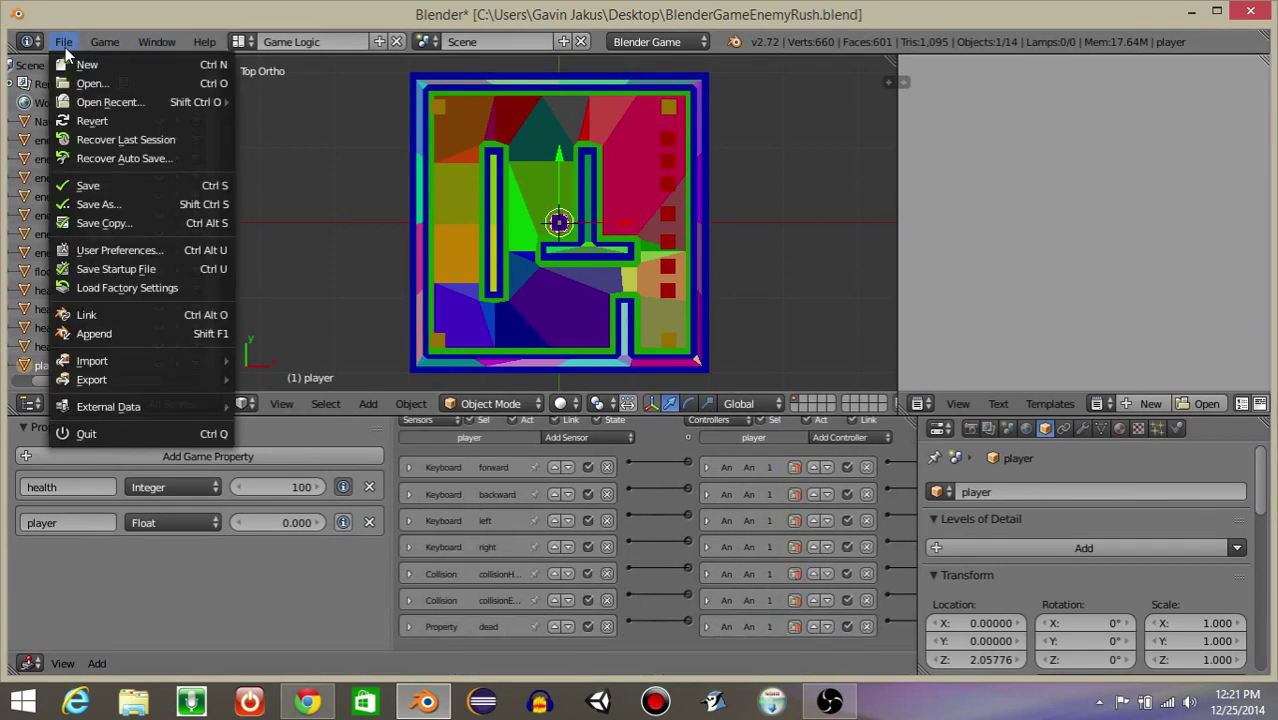
click(109, 185)
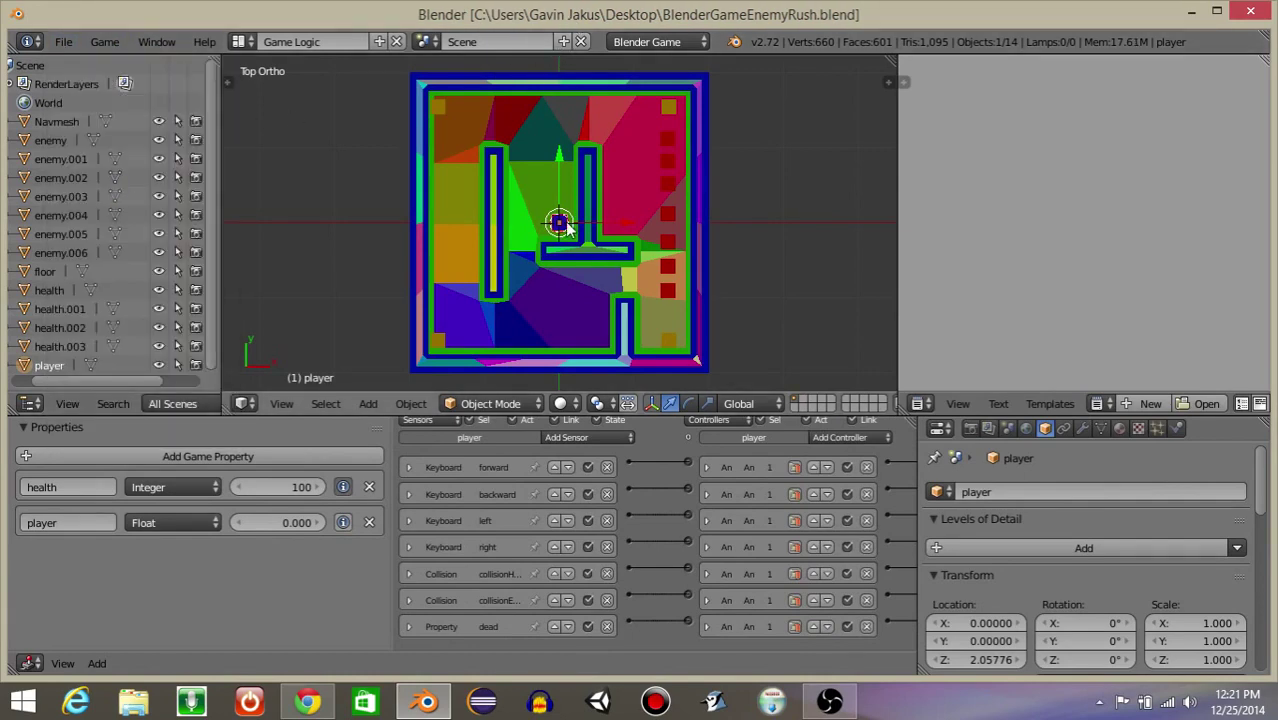
- Test the game in an enlarged 3D view, steering the player around the walls while the enemies drain its health
key(p)
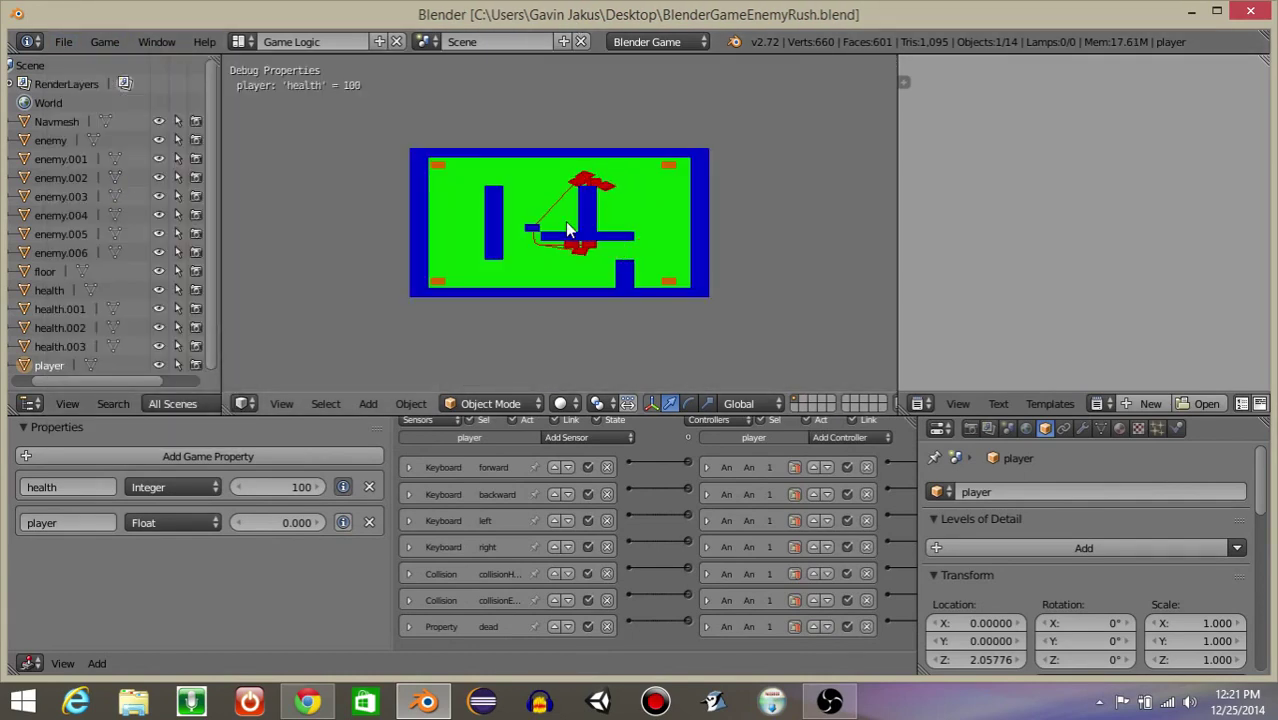
key(Escape)
scroll(520, 280, up, 1)
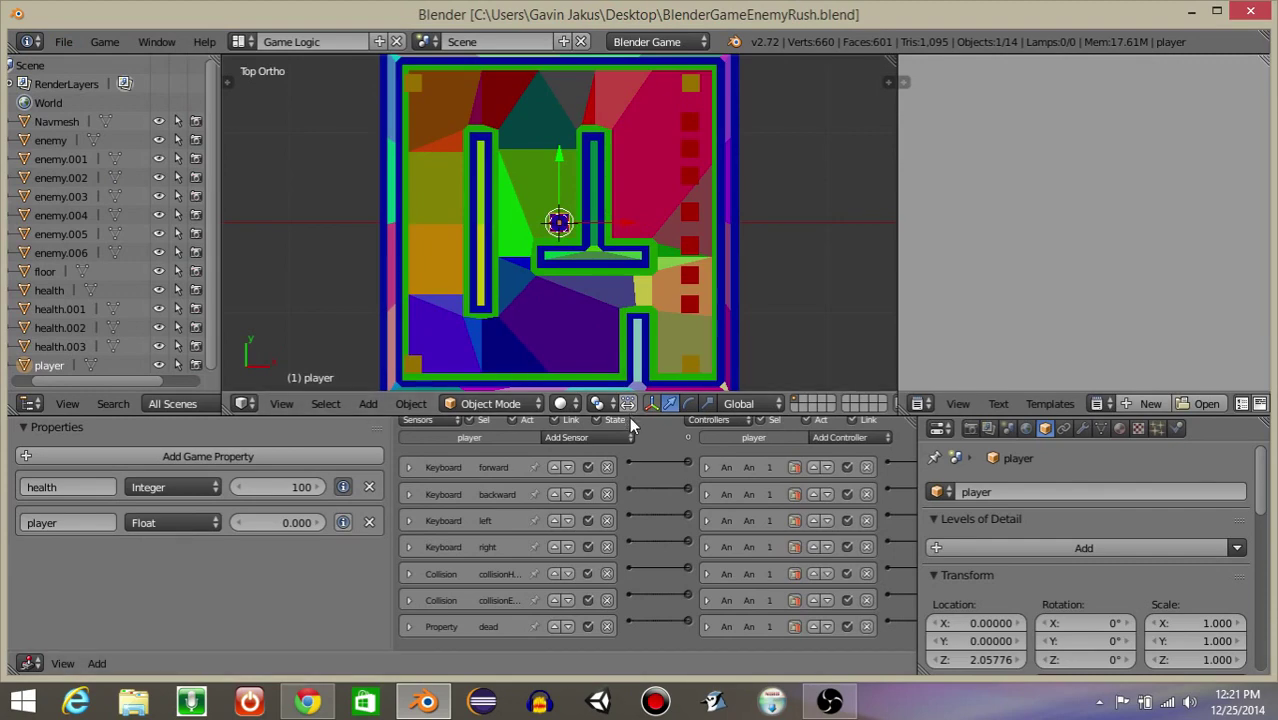
drag(631, 418, 631, 578)
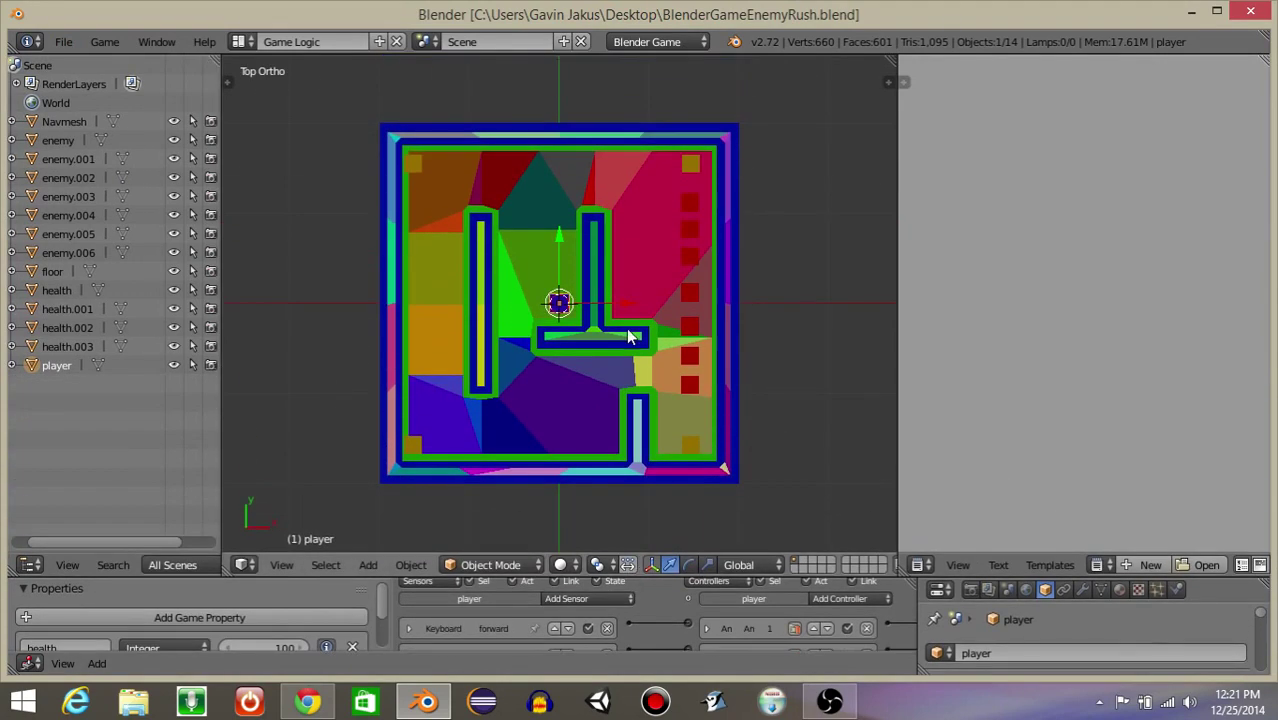
key(p)
key(w)
key(a)
key(a)
key(Down)
key(Right)
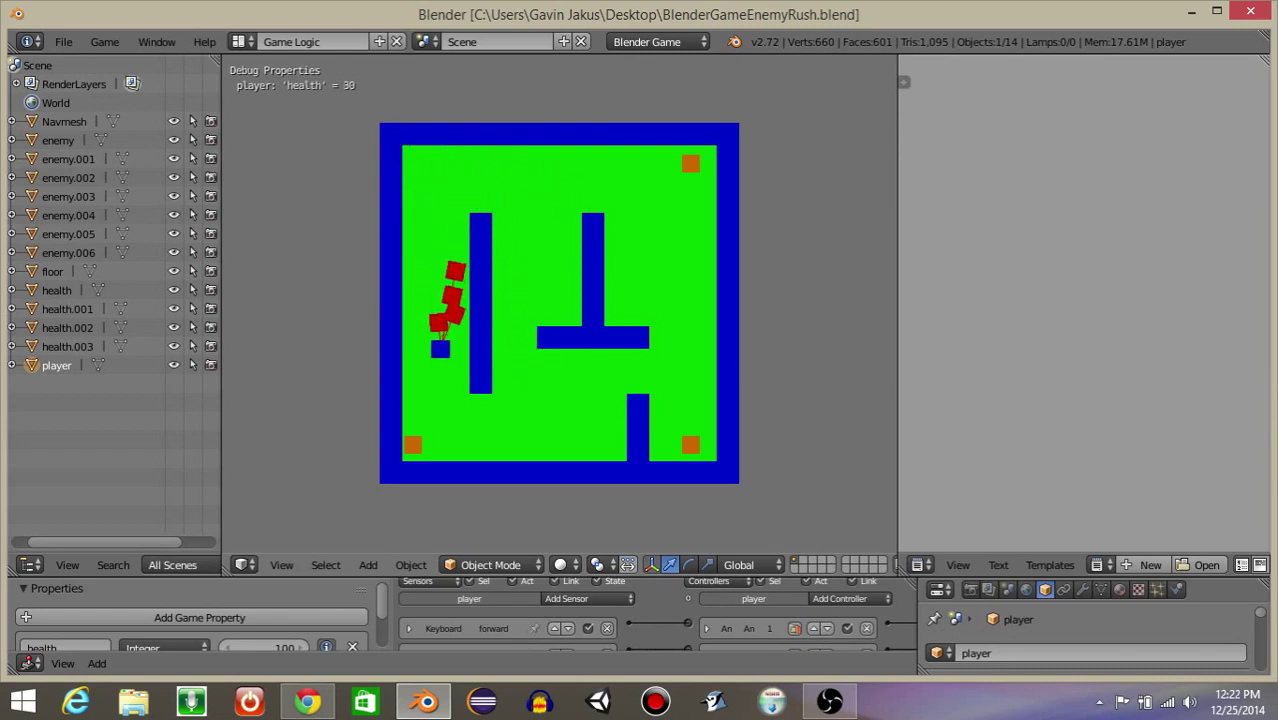
key(Up)
key(Right)
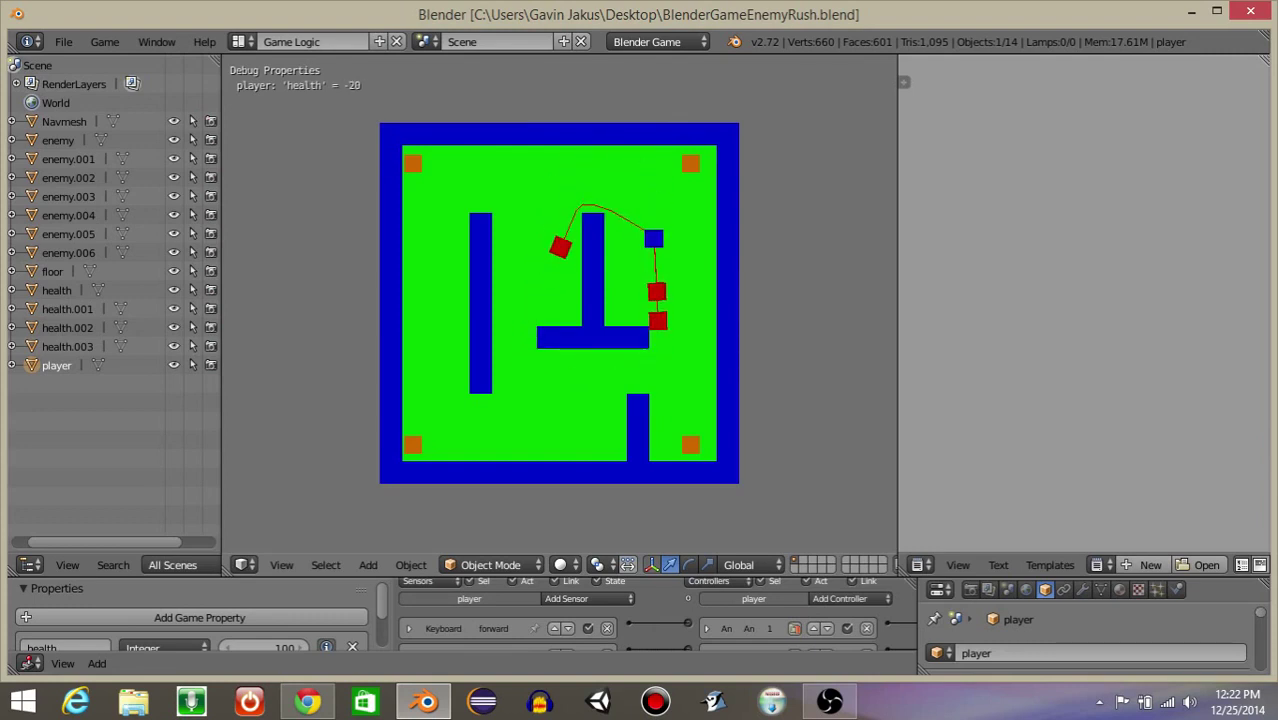
key(Escape)
- Save the file and test the game again with a closer view of the maze, moving the player among the enemies
click(63, 41)
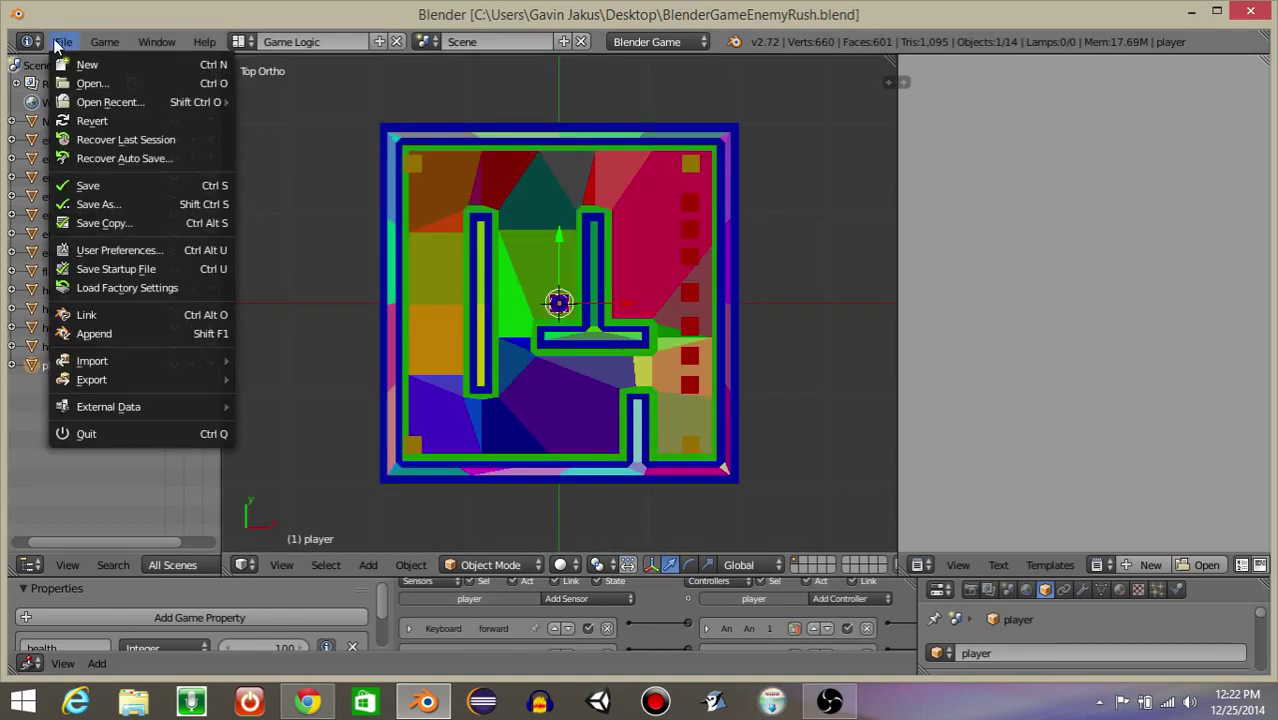
click(102, 180)
key(p)
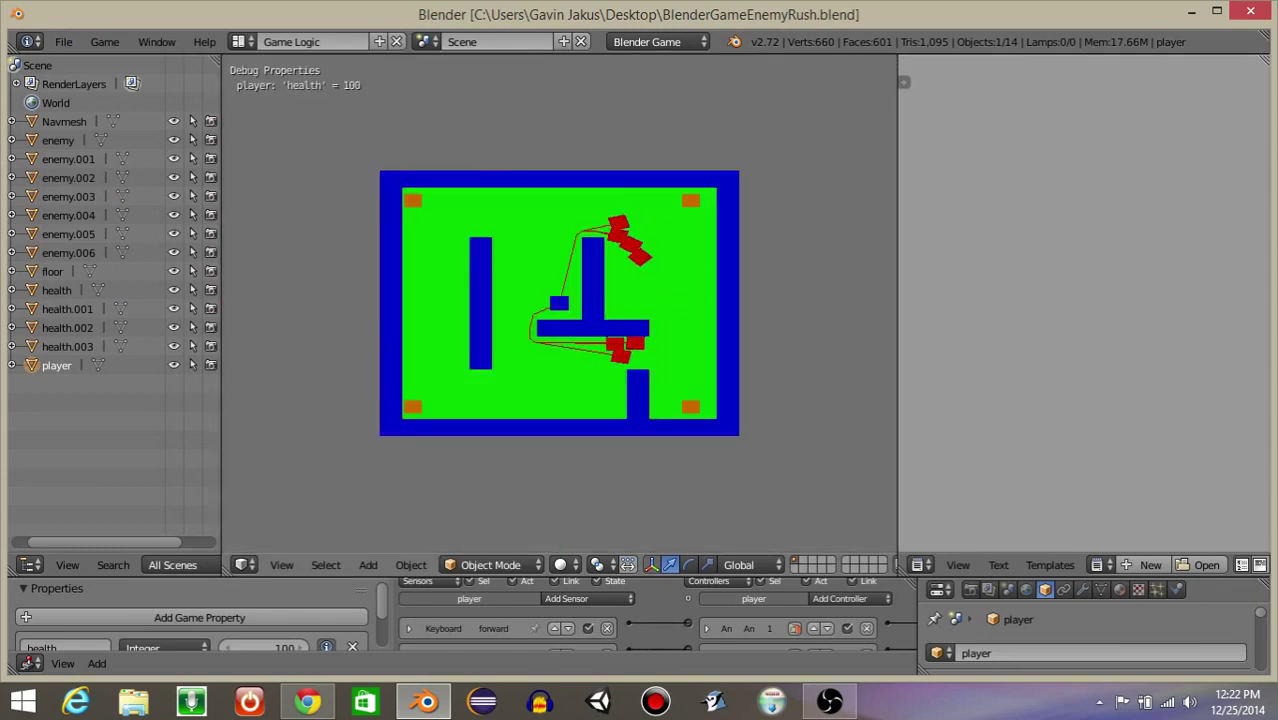
key(Escape)
scroll(436, 213, up, 1)
key(p)
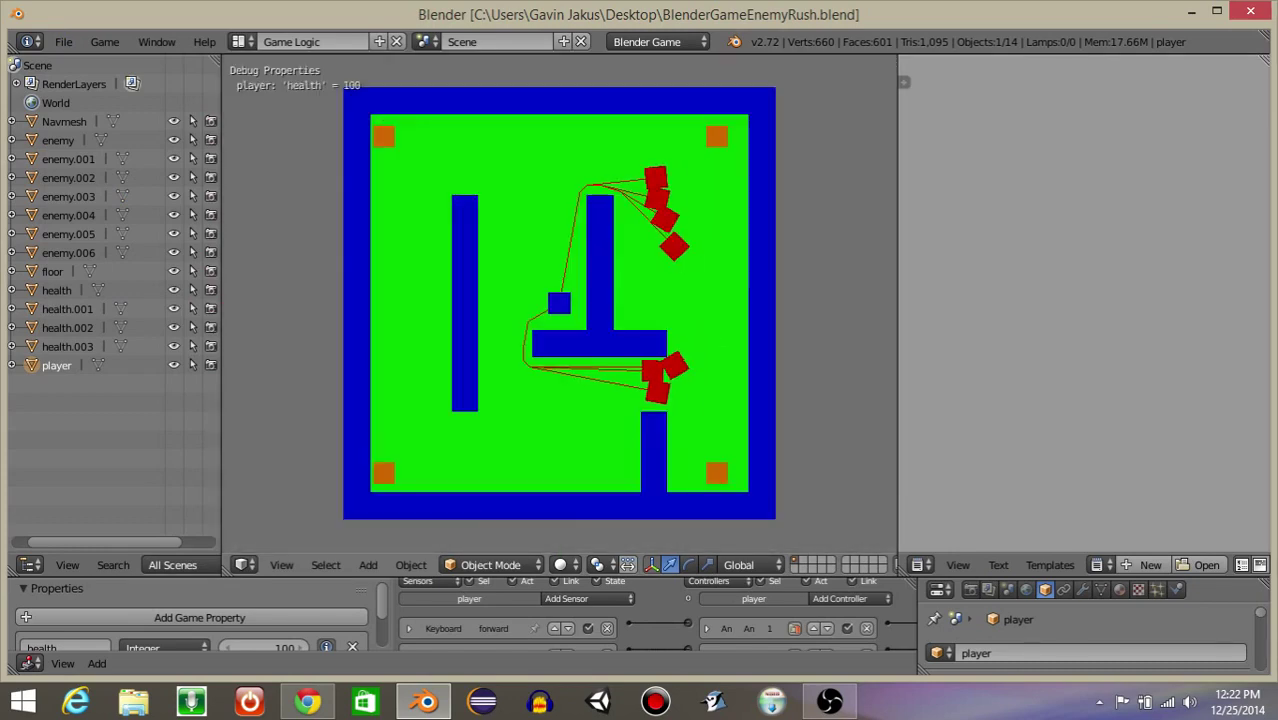
key(w)
key(a)
key(s)
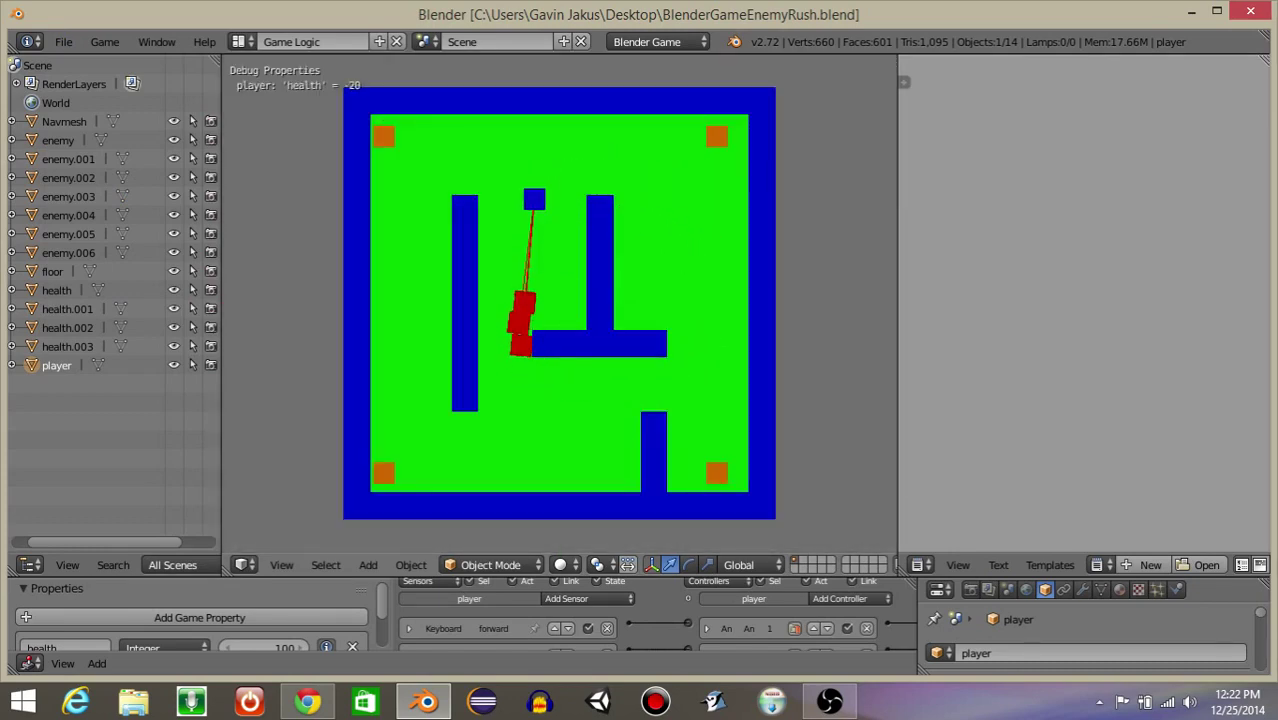
key(Escape)
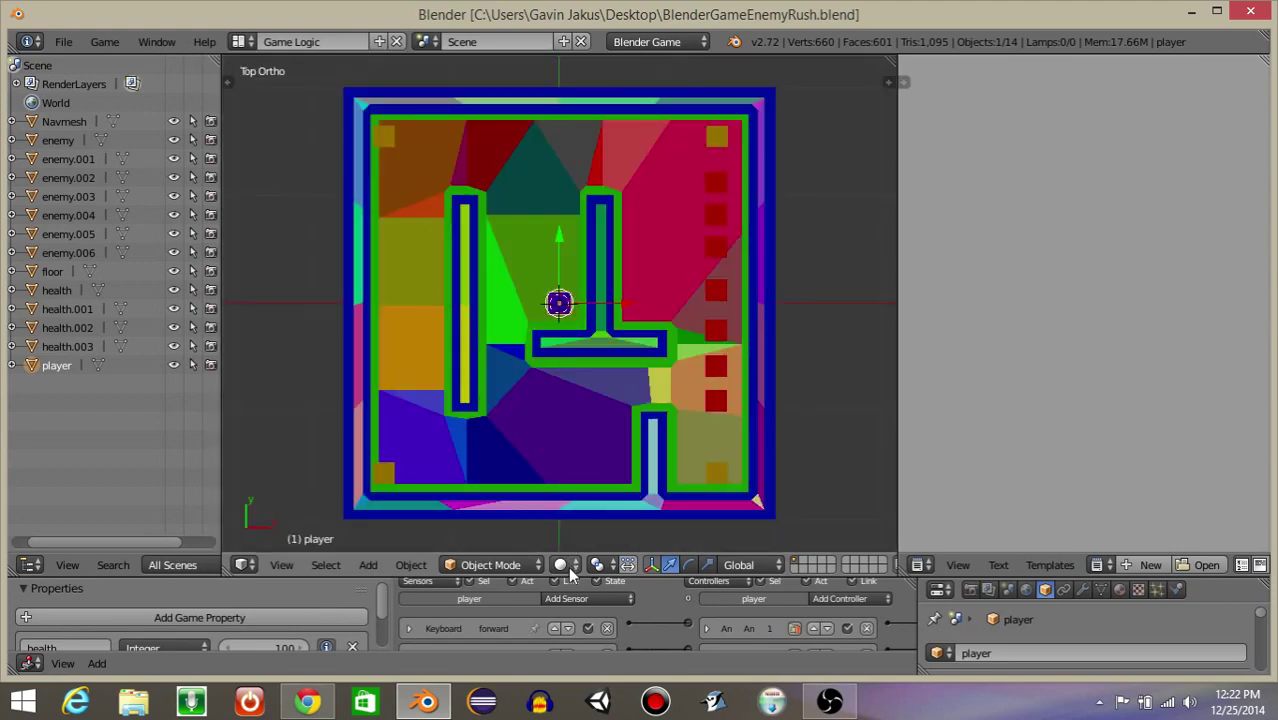
- Review the settings of the player's Restart Game actuator and dead sensor, and save the file
drag(569, 578, 557, 338)
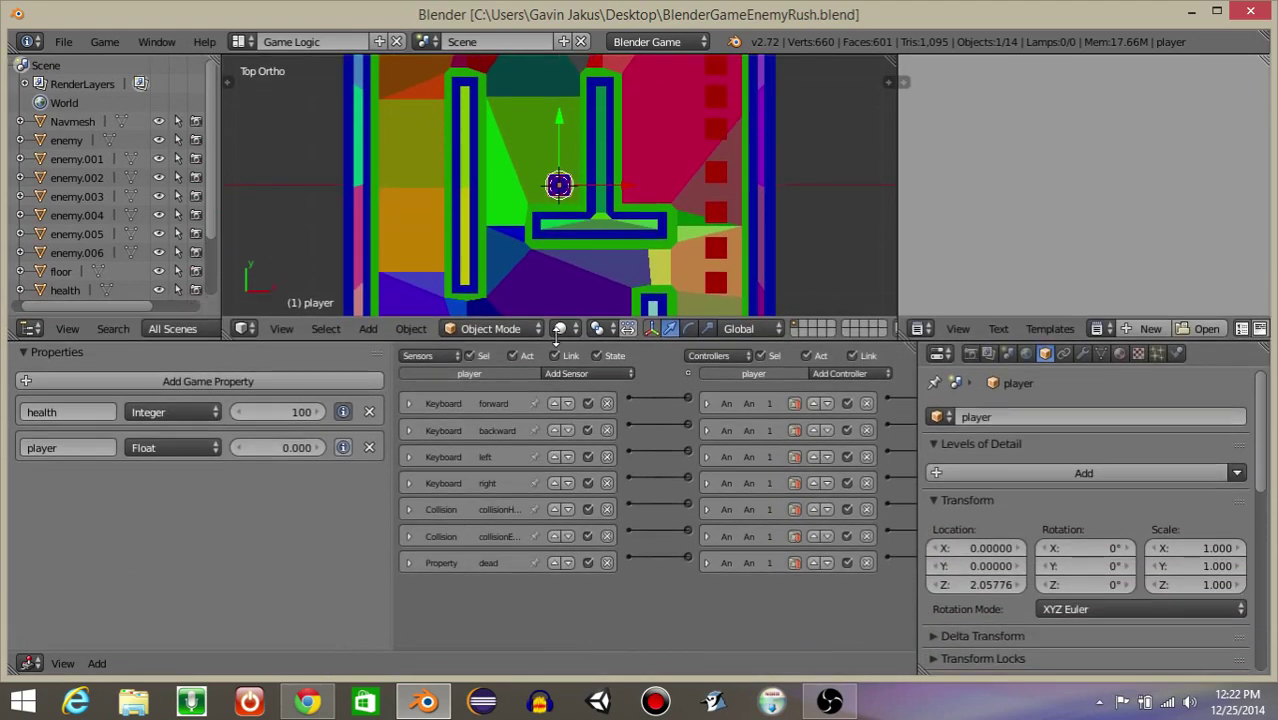
middle_drag(881, 528, 726, 468)
click(821, 563)
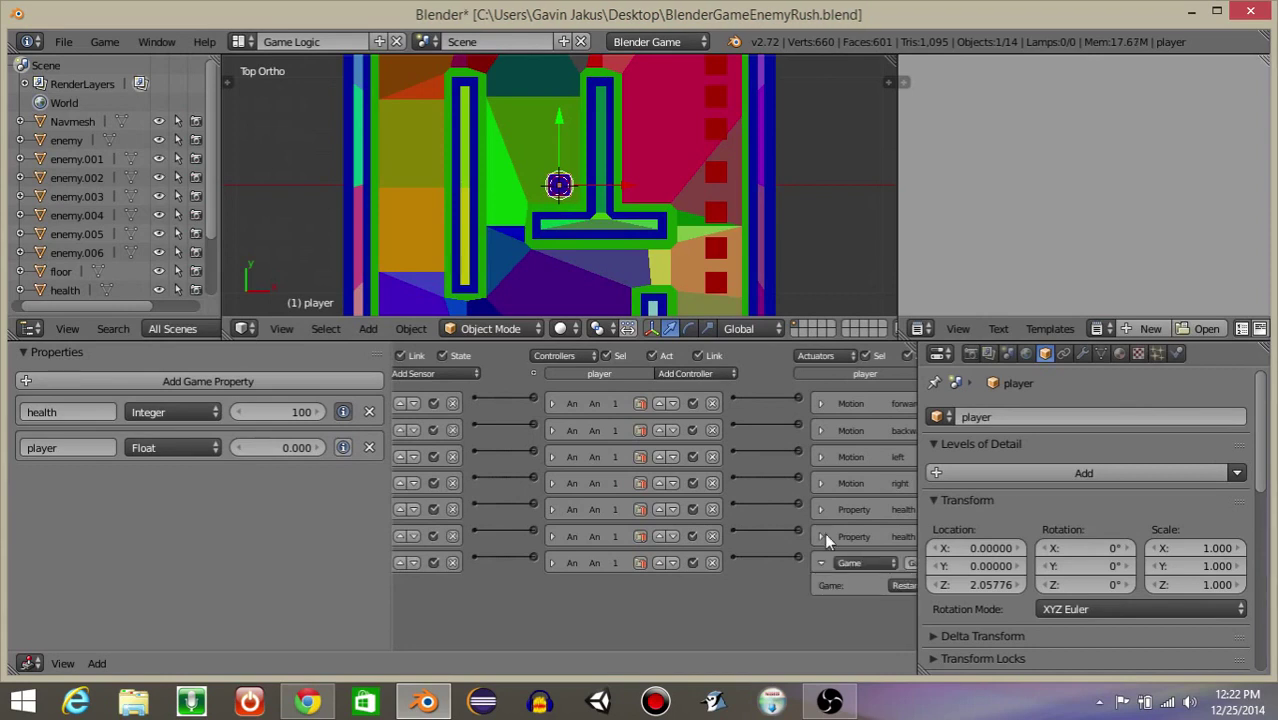
ctrl+scroll(636, 453, right, 4)
ctrl+scroll(596, 501, left, 8)
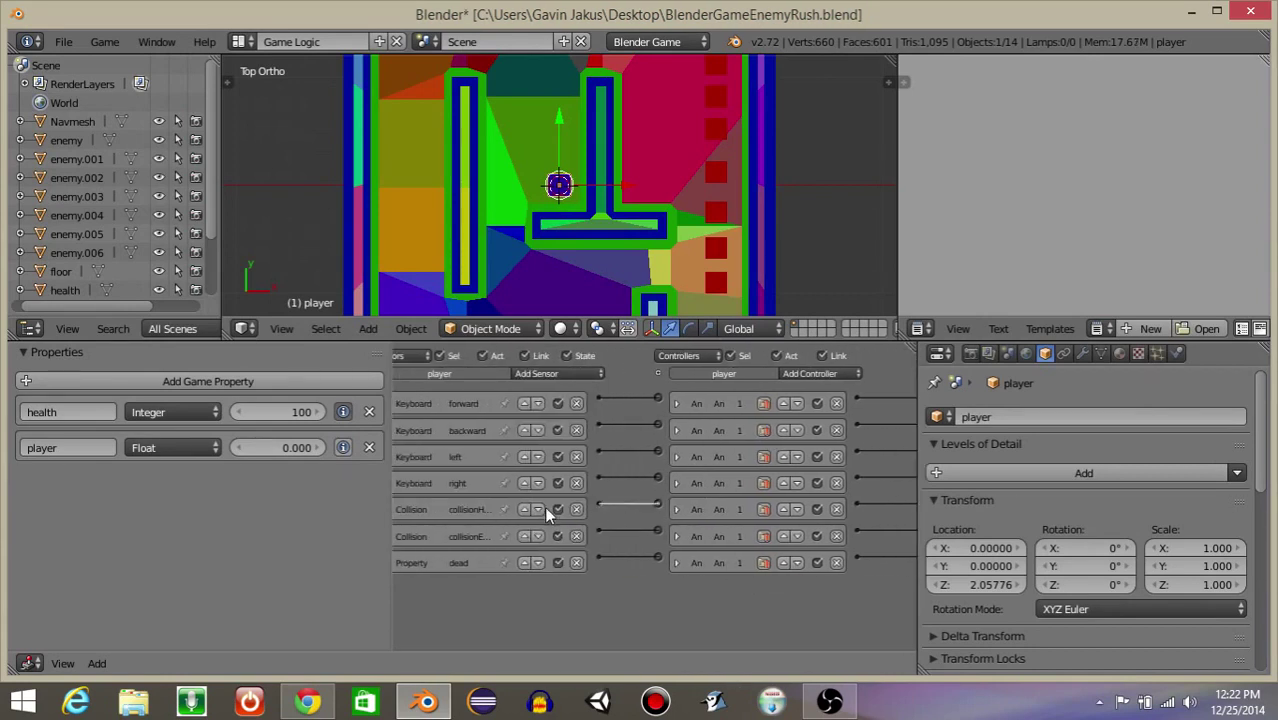
click(409, 563)
scroll(520, 490, down, 1)
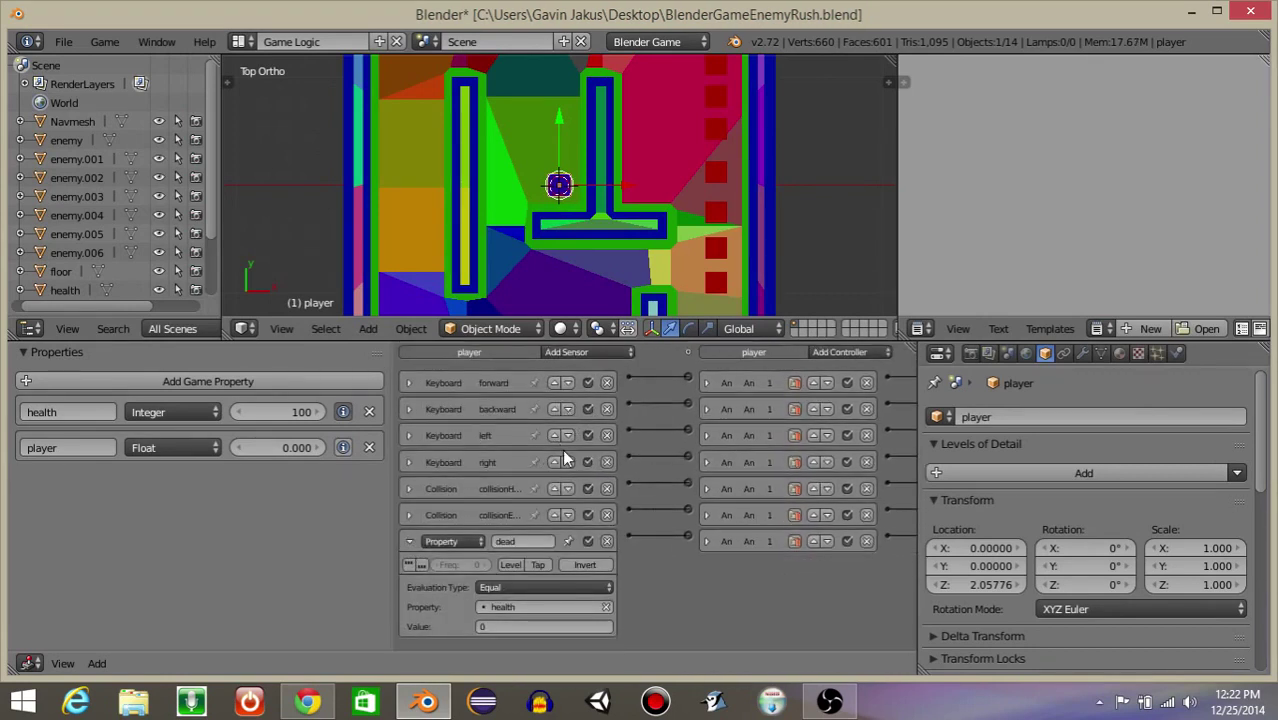
click(409, 541)
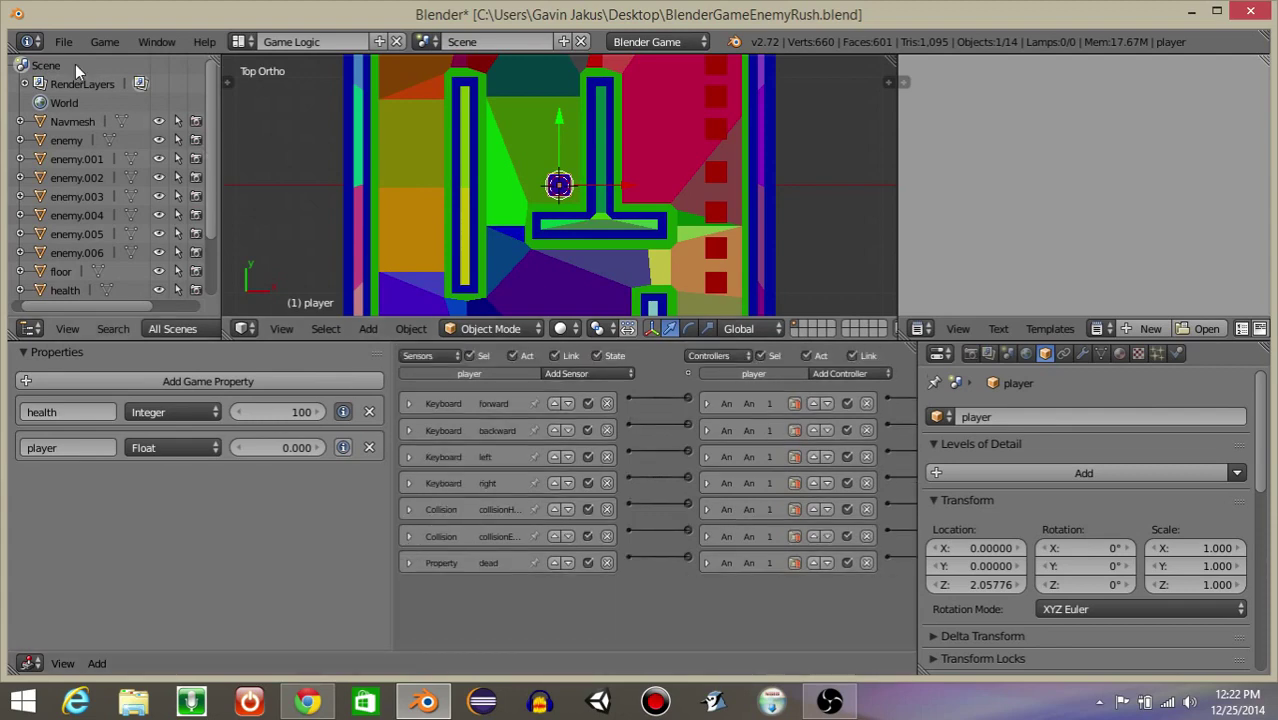
click(63, 41)
click(137, 190)
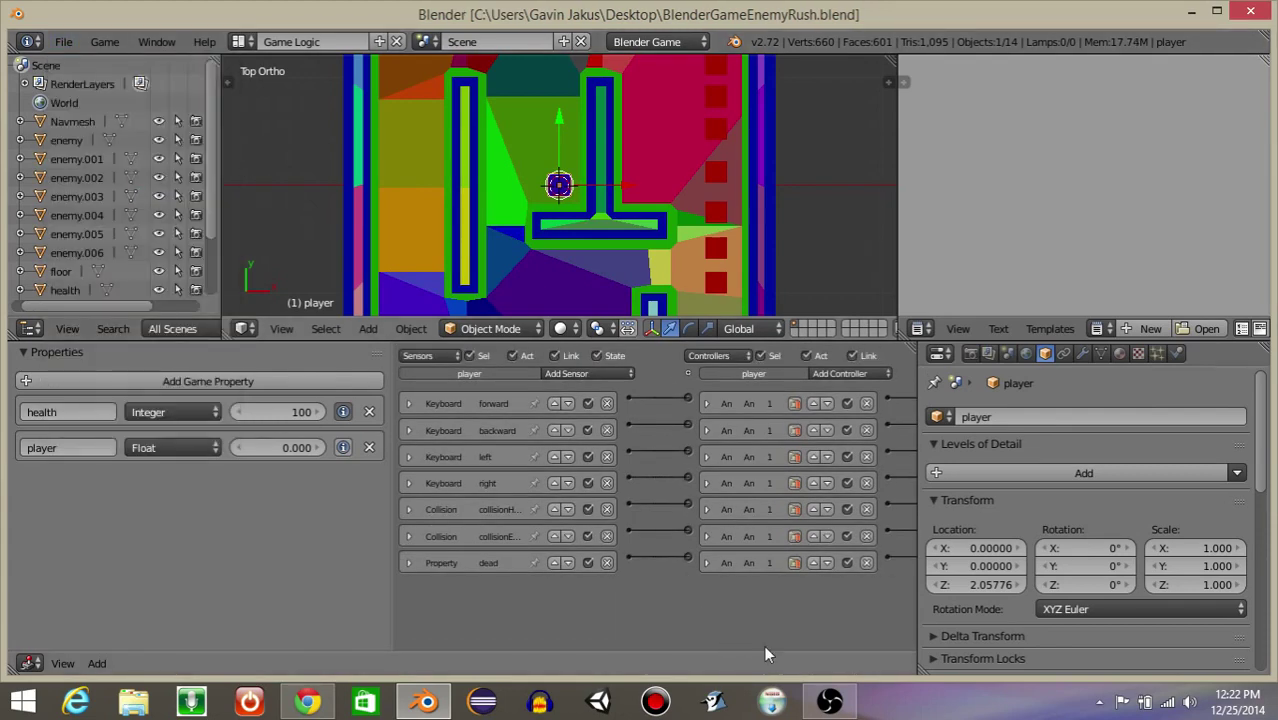
click(827, 702)
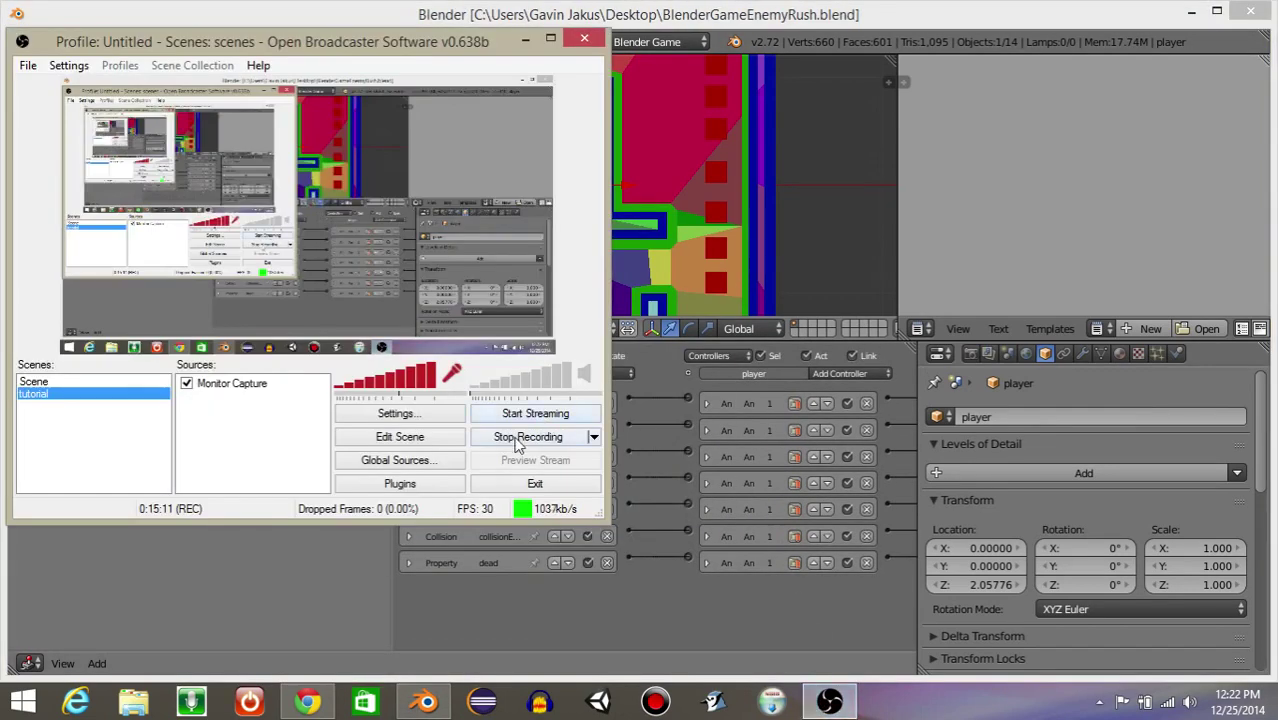
click(524, 40)
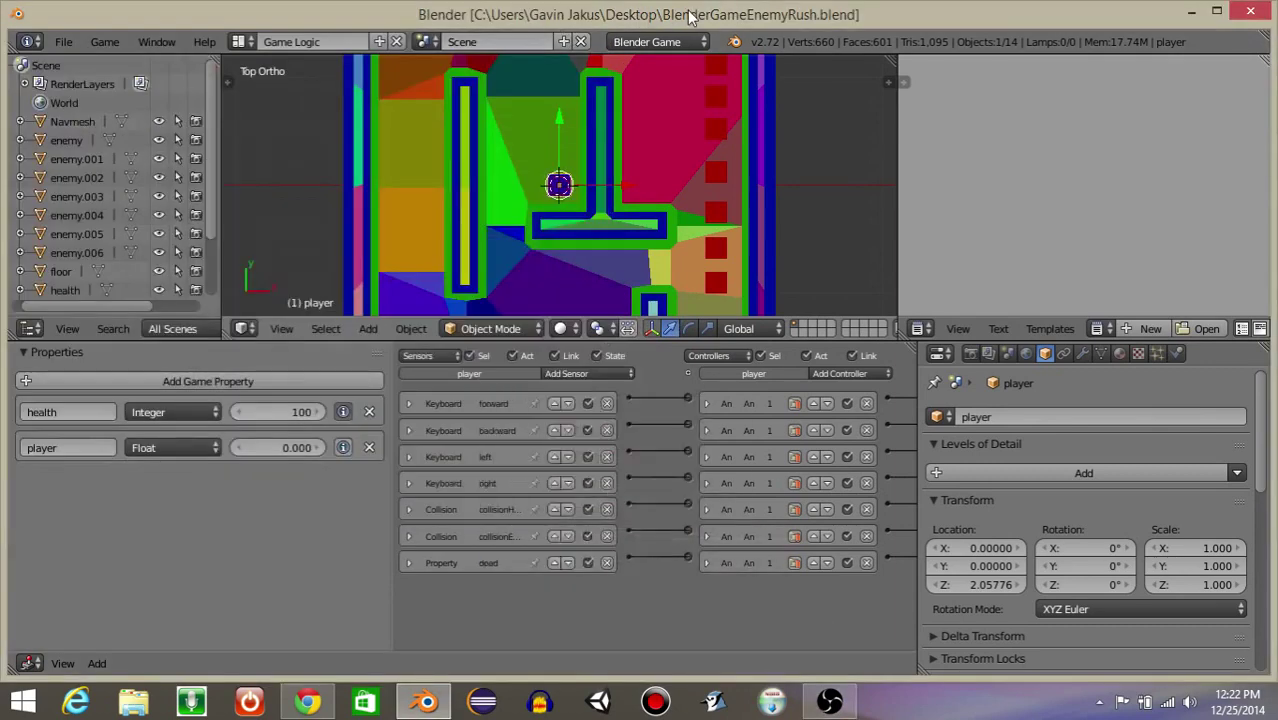
- Test the game in an enlarged 3D view, moving the player between the inner walls as enemies attack, and save the file
drag(627, 320, 625, 548)
key(p)
key(w)
key(a)
key(d)
key(s)
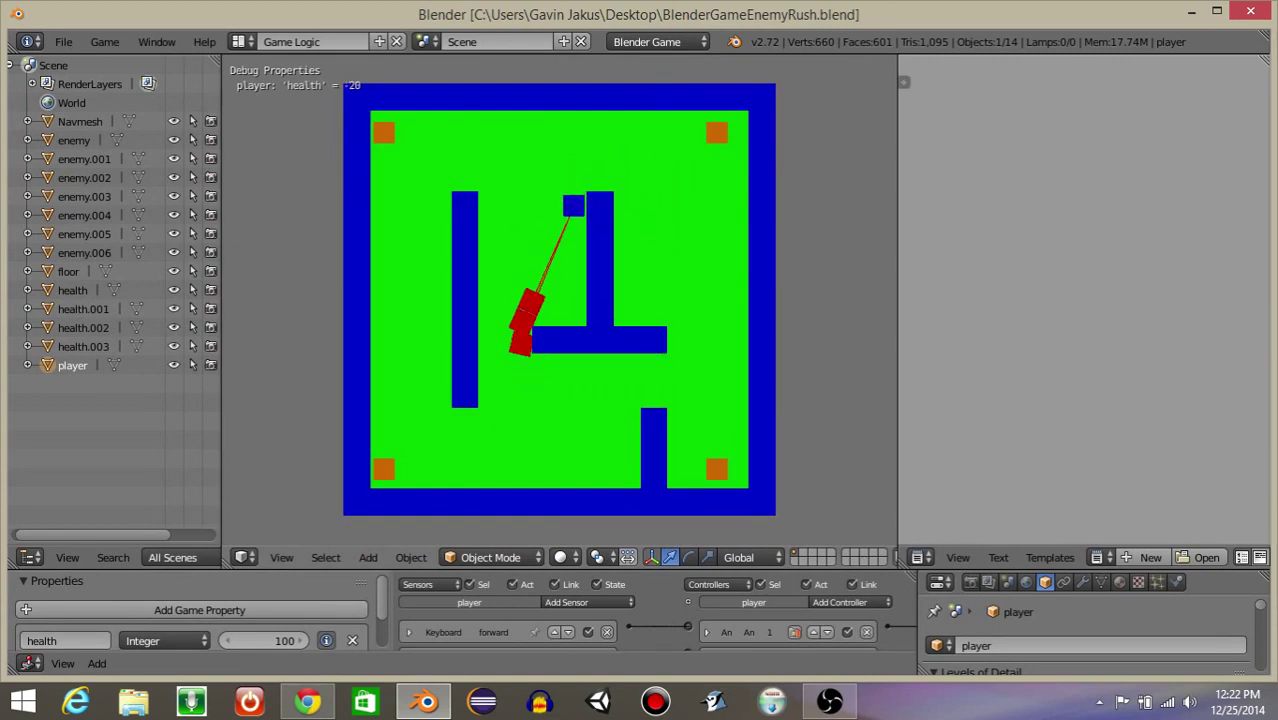
key(a)
key(w)
key(s)
key(Escape)
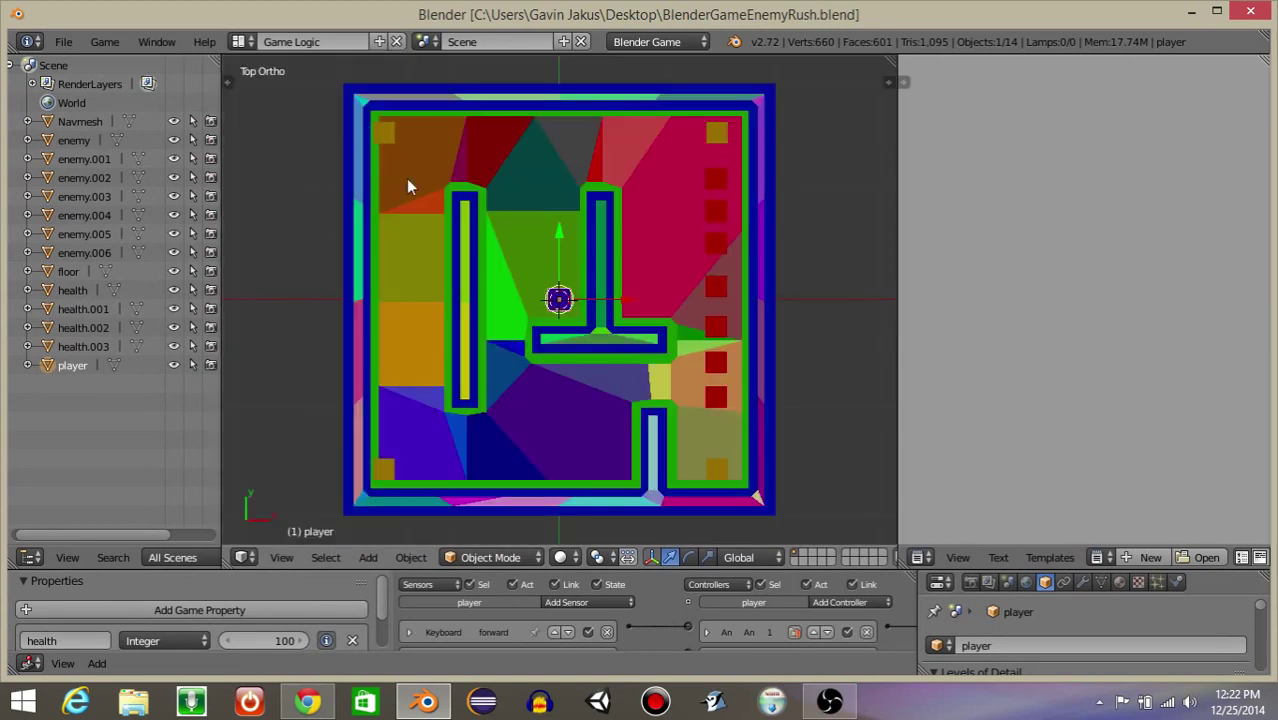
click(63, 41)
click(106, 185)
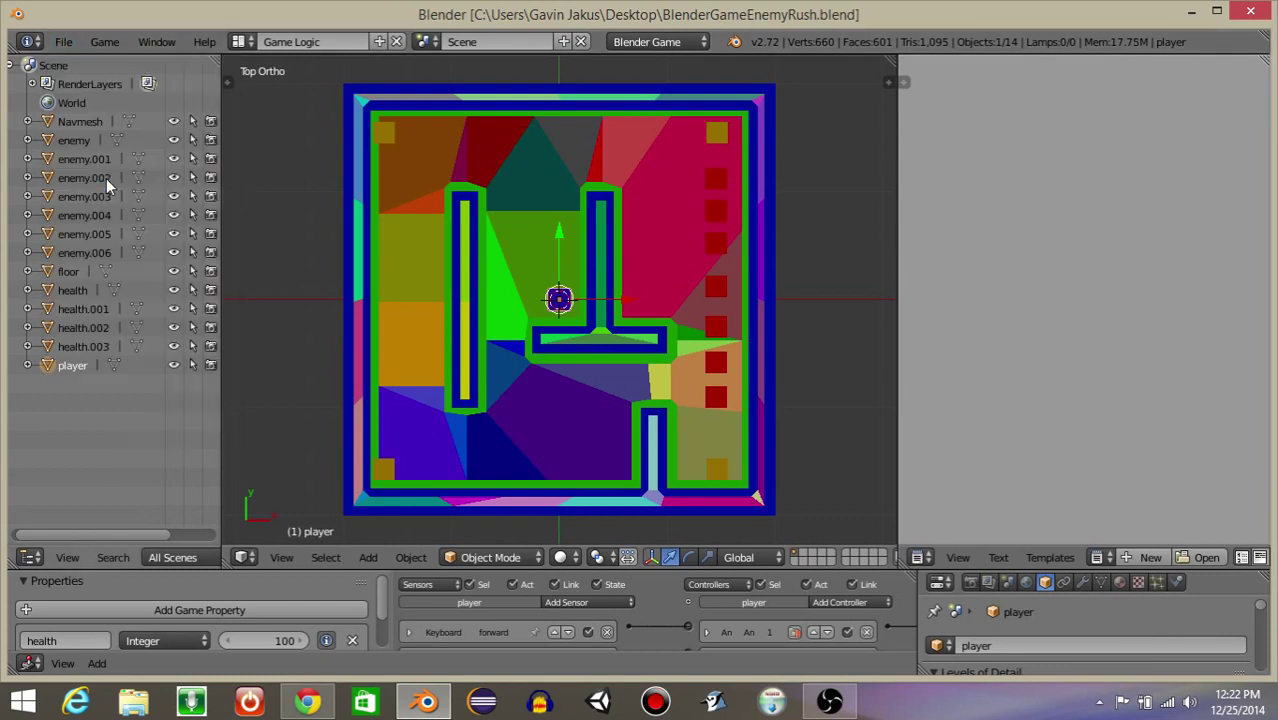
- Play the game again, moving the player beside the T-shaped wall and into the approaching enemies, and stop the game
key(p)
key(w)
key(d)
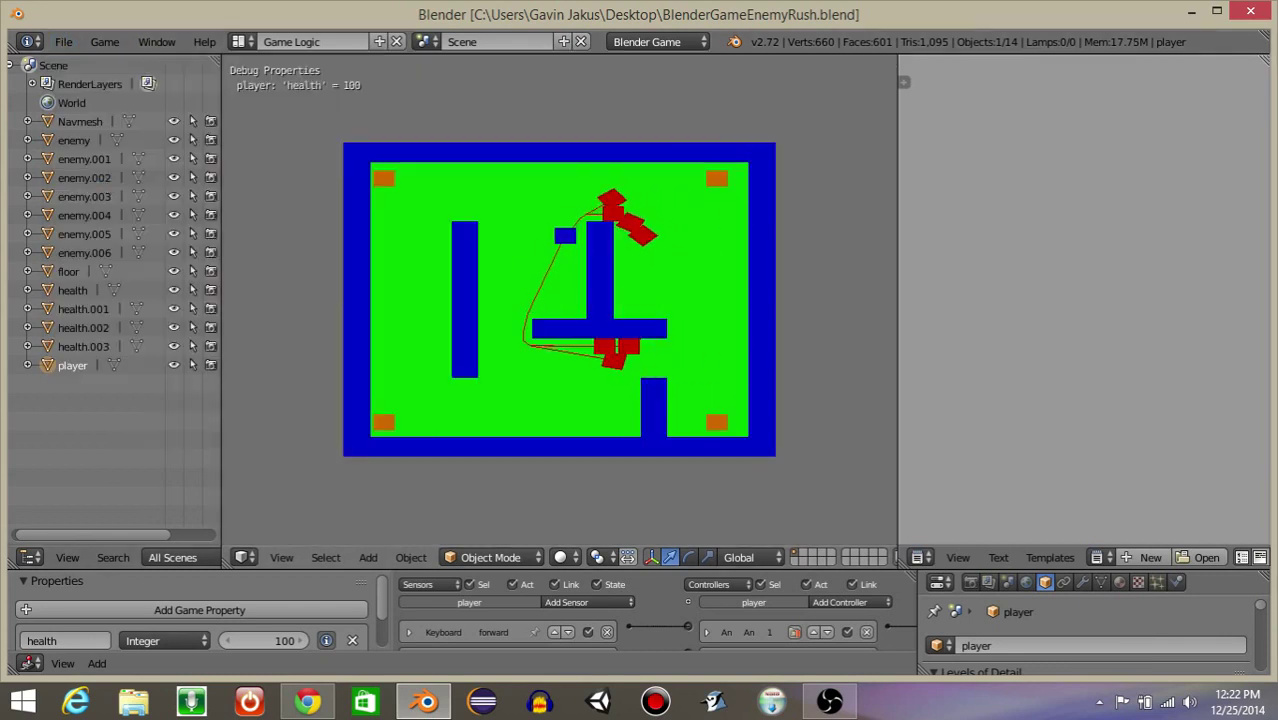
key(a)
key(s)
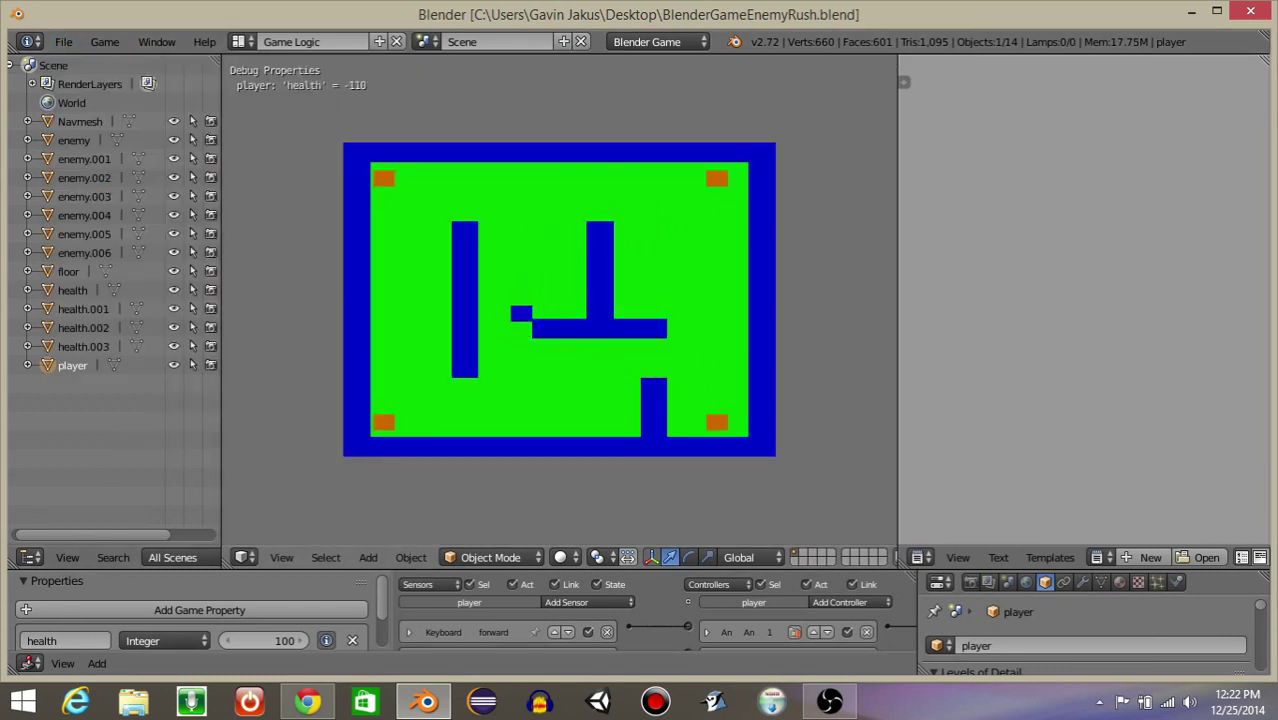
key(Escape)
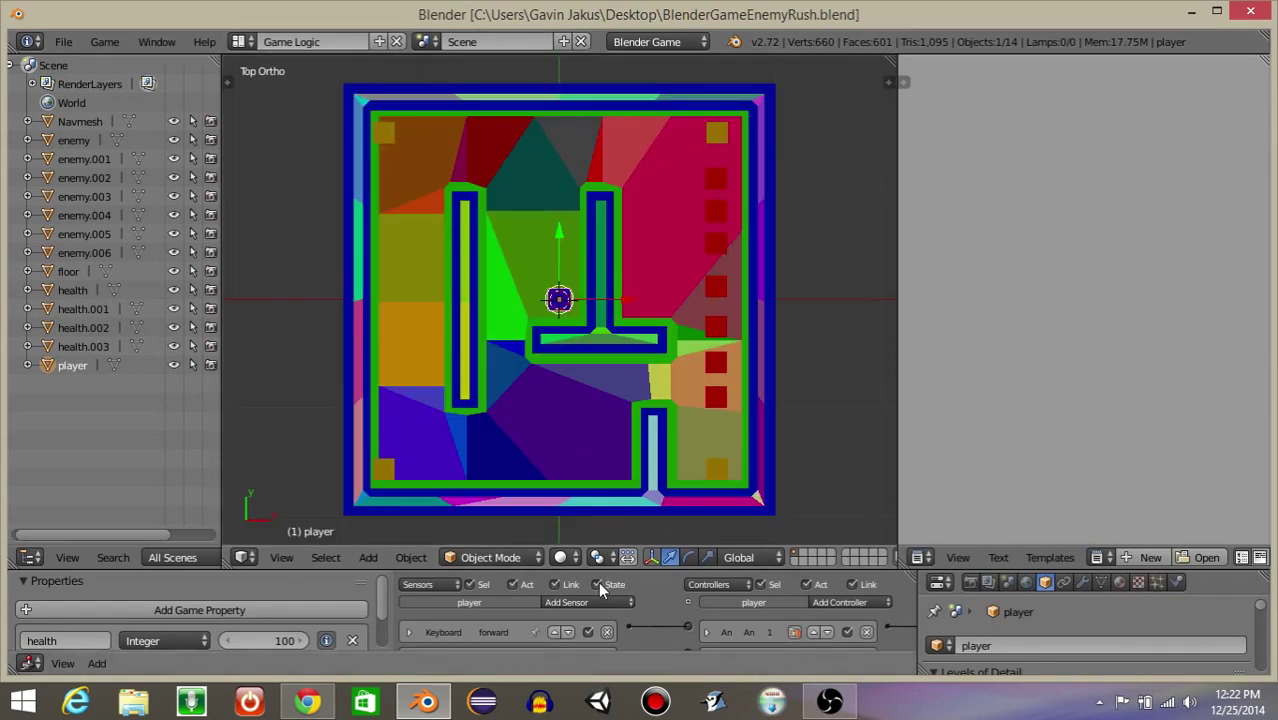
- Set the evaluation type of the player's dead property sensor to Less Than
drag(600, 571, 600, 162)
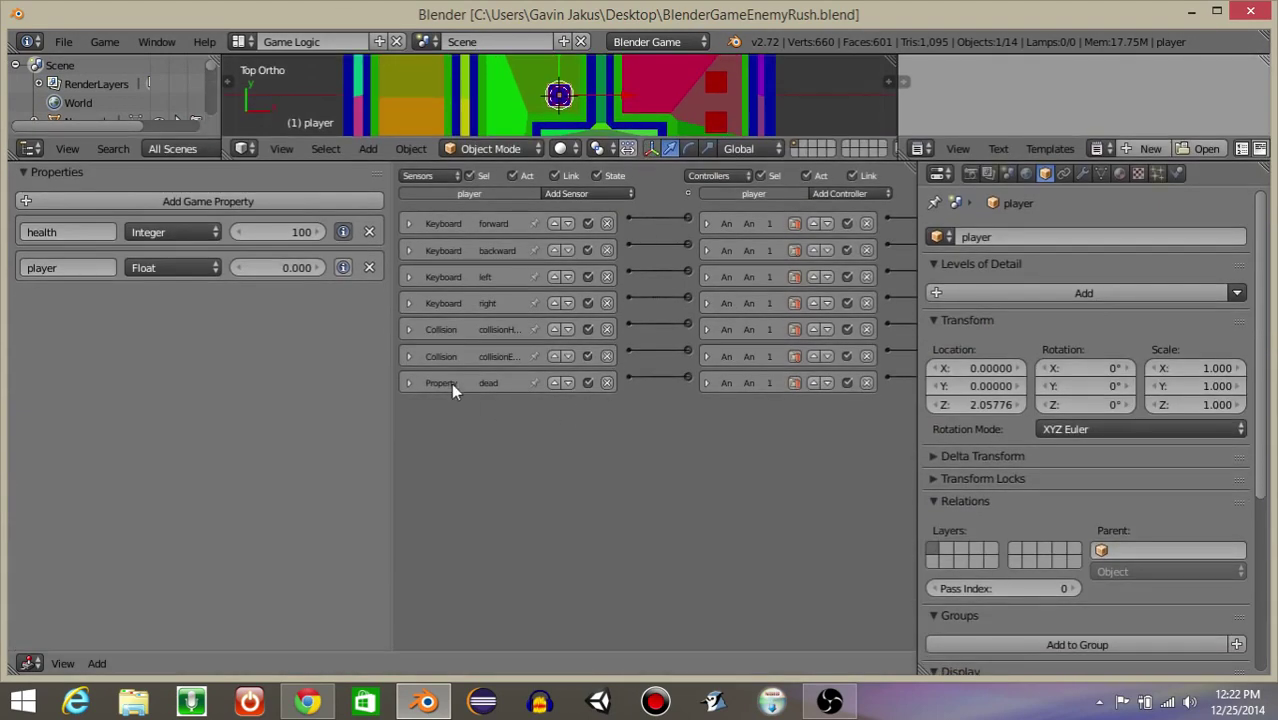
click(409, 383)
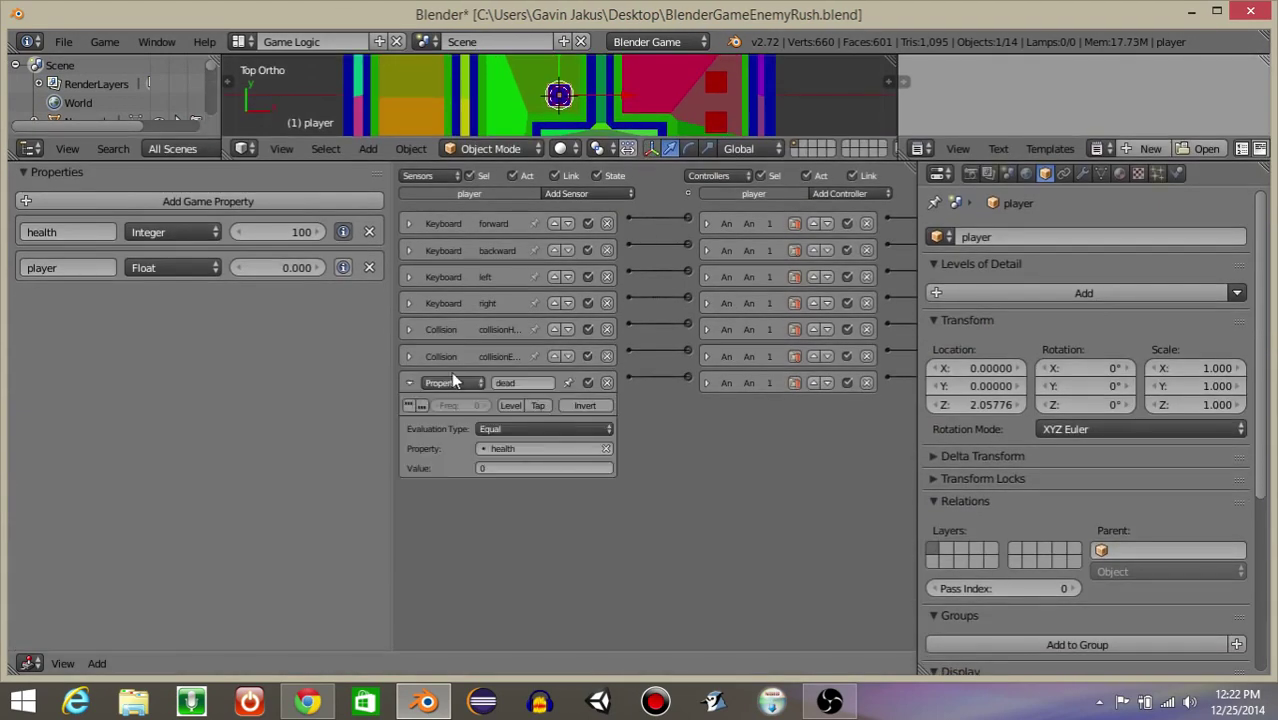
click(488, 428)
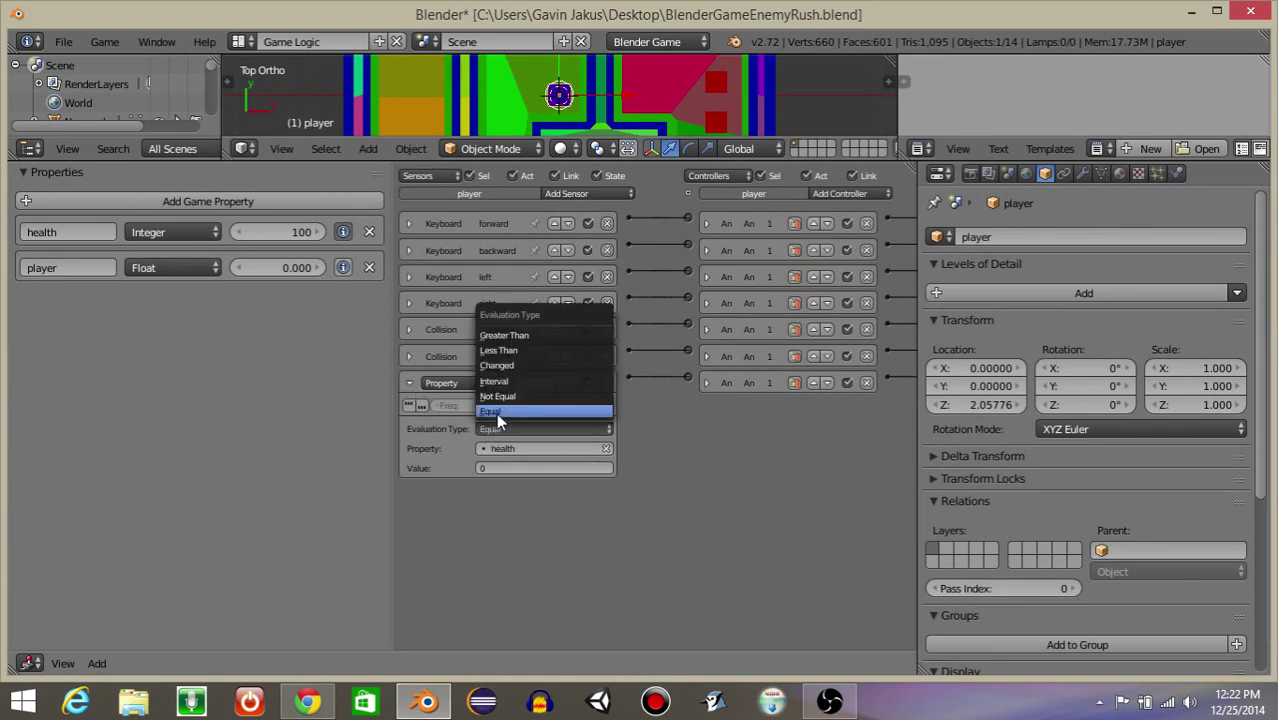
click(513, 349)
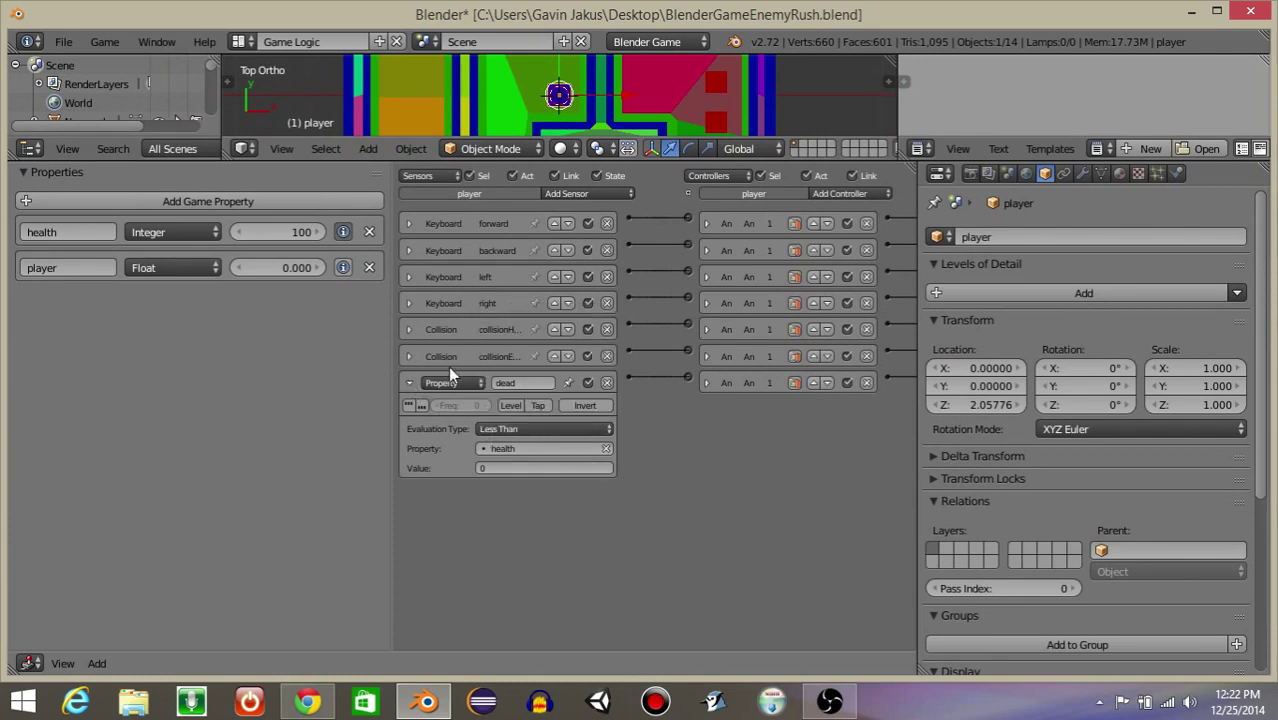
click(409, 383)
- Test the less-than health condition in an enlarged 3D view by moving the player near the central wall, and save the file
drag(662, 163, 662, 520)
key(p)
key(w)
key(a)
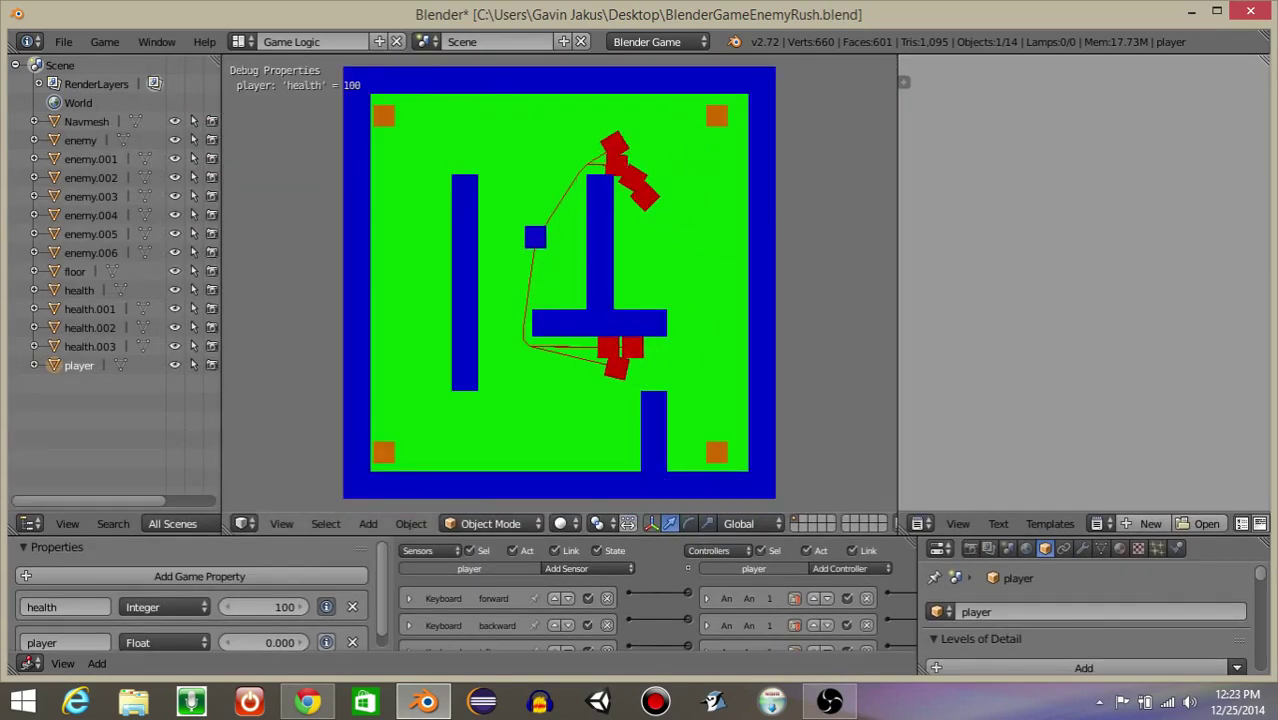
key(Up)
key(Left)
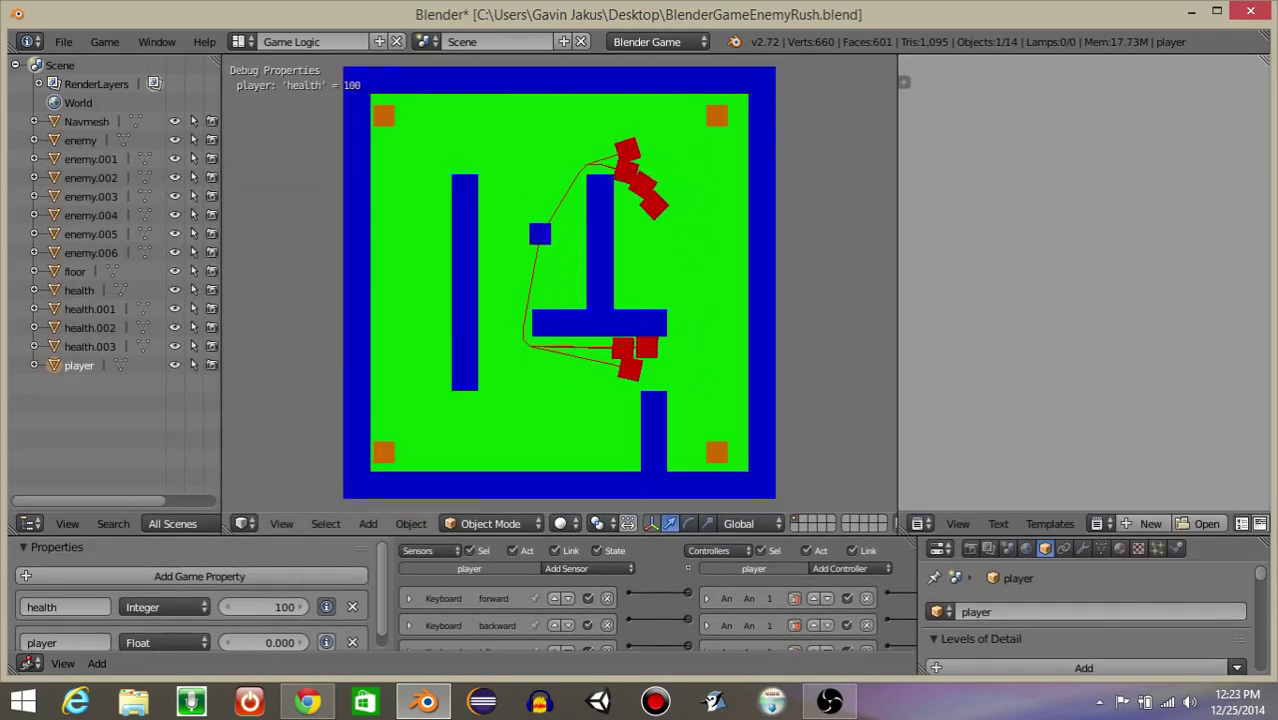
key(Escape)
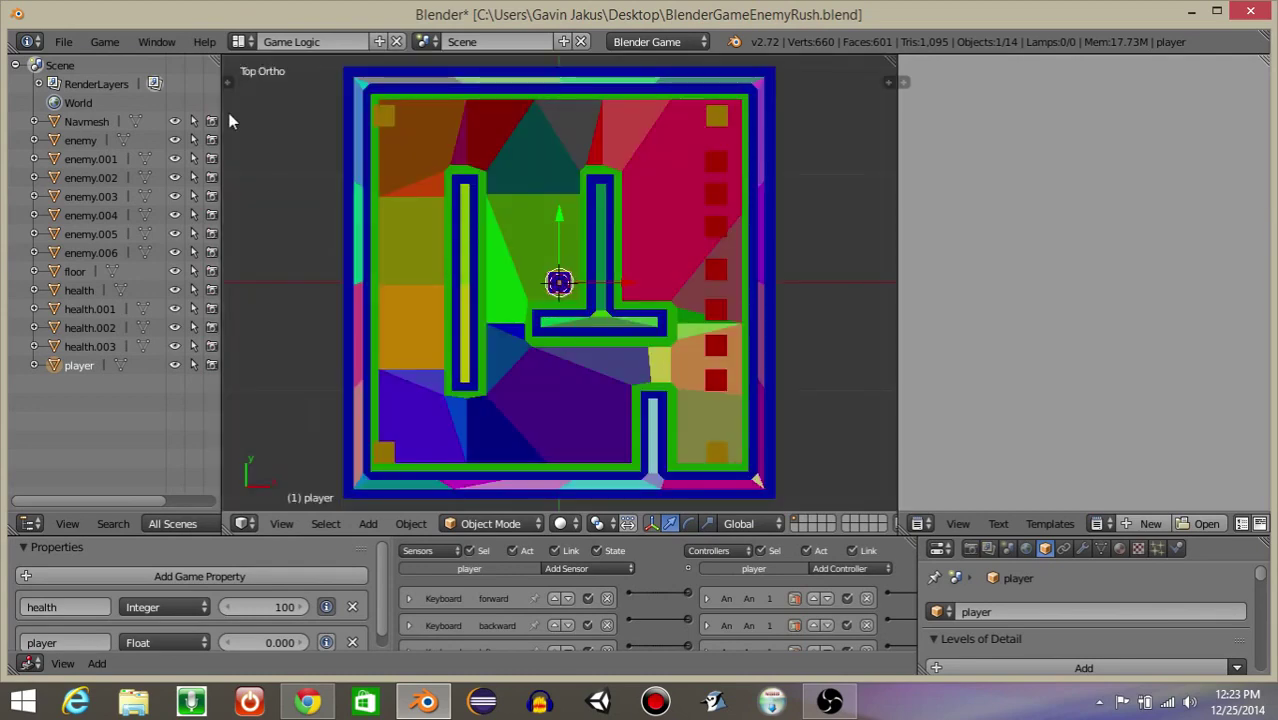
click(63, 41)
click(93, 186)
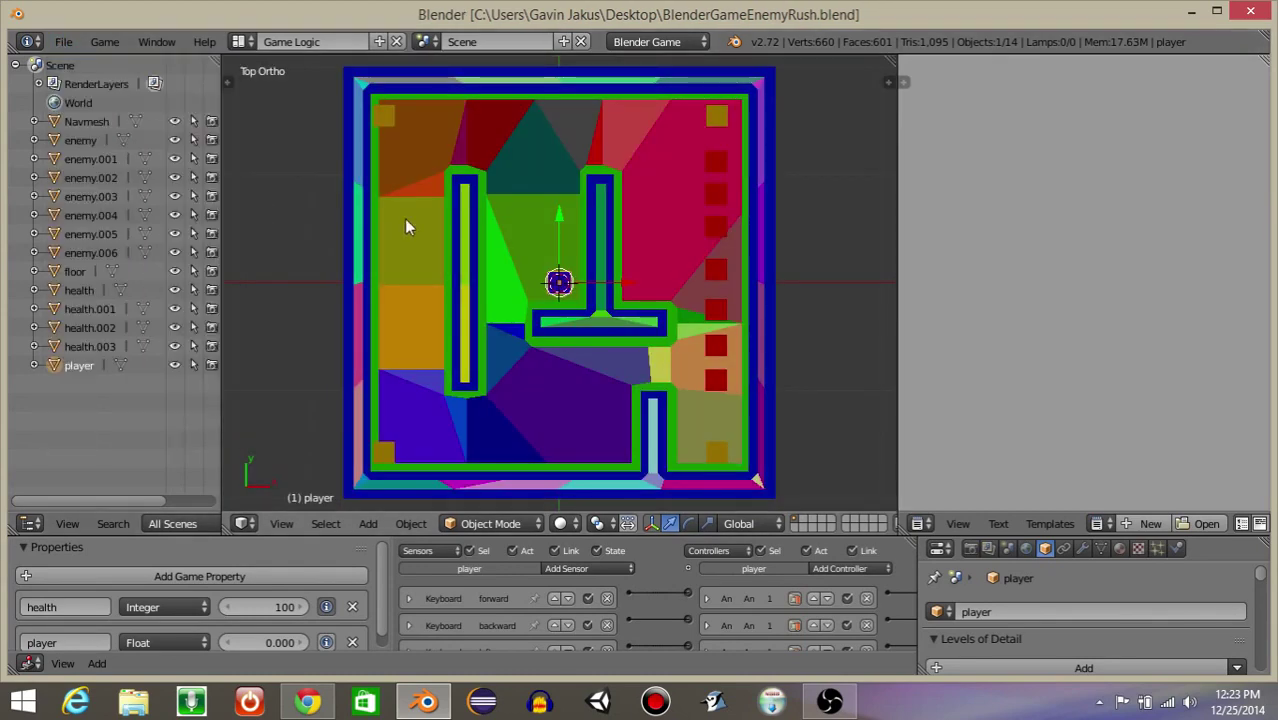
- Play the game through several restarts, steering the player around the T-shaped wall into the enemies, and stop the game
key(p)
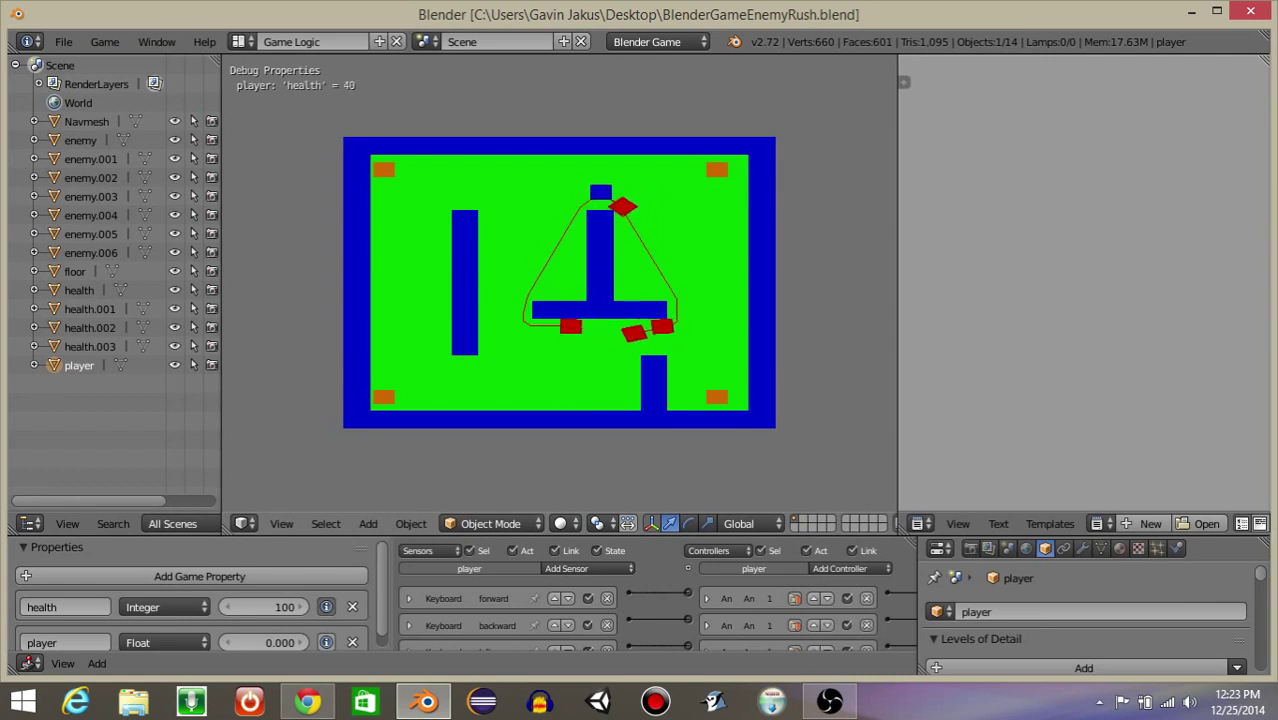
key(w)
key(d)
key(a)
key(s)
key(d)
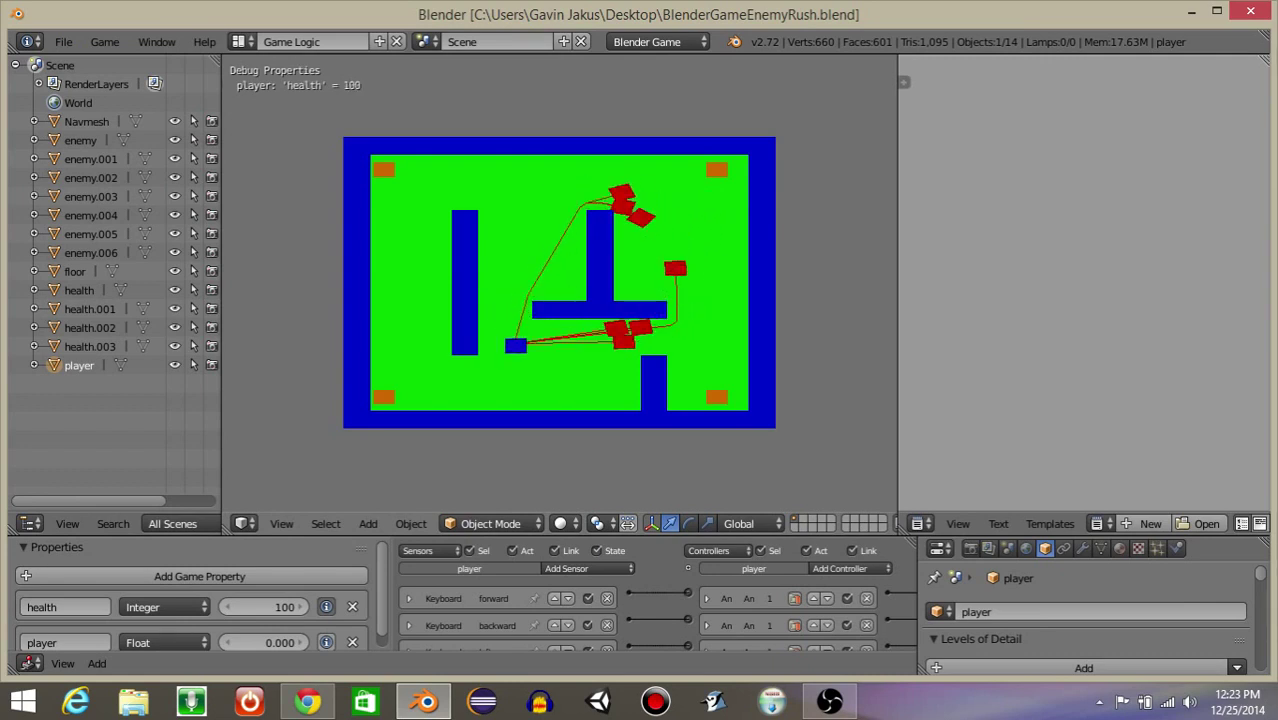
key(Up)
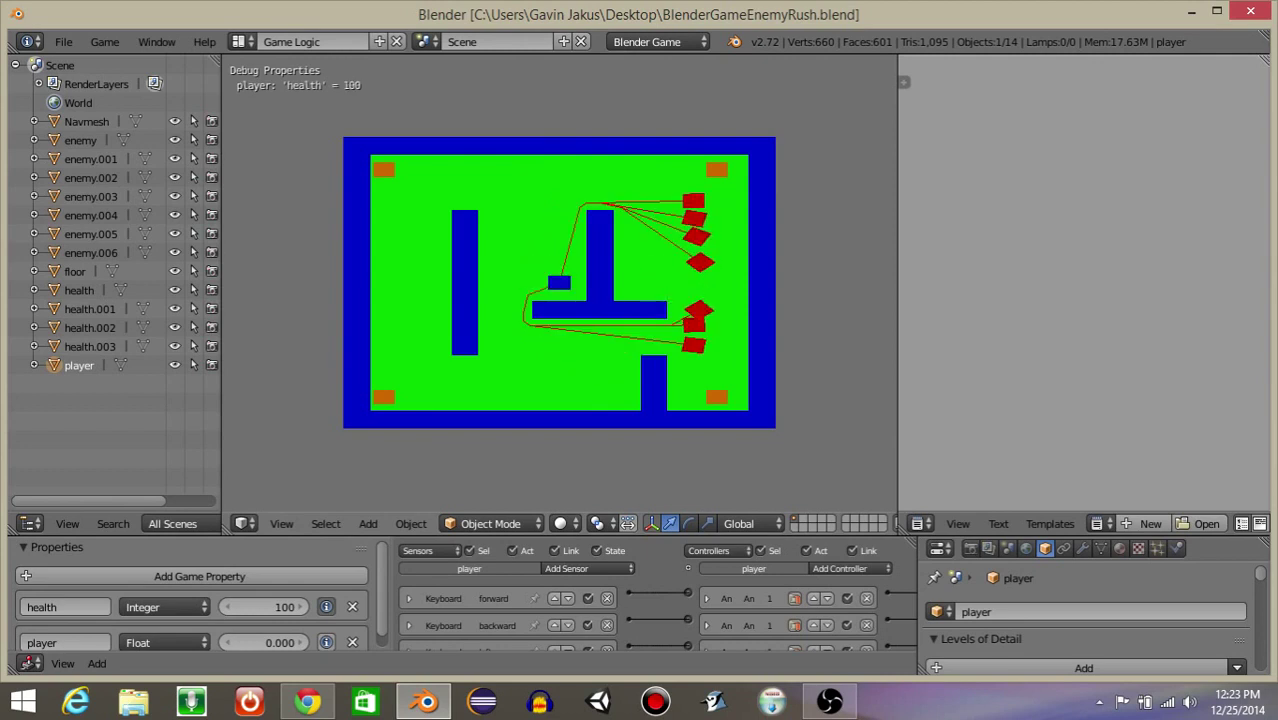
key(w)
key(d)
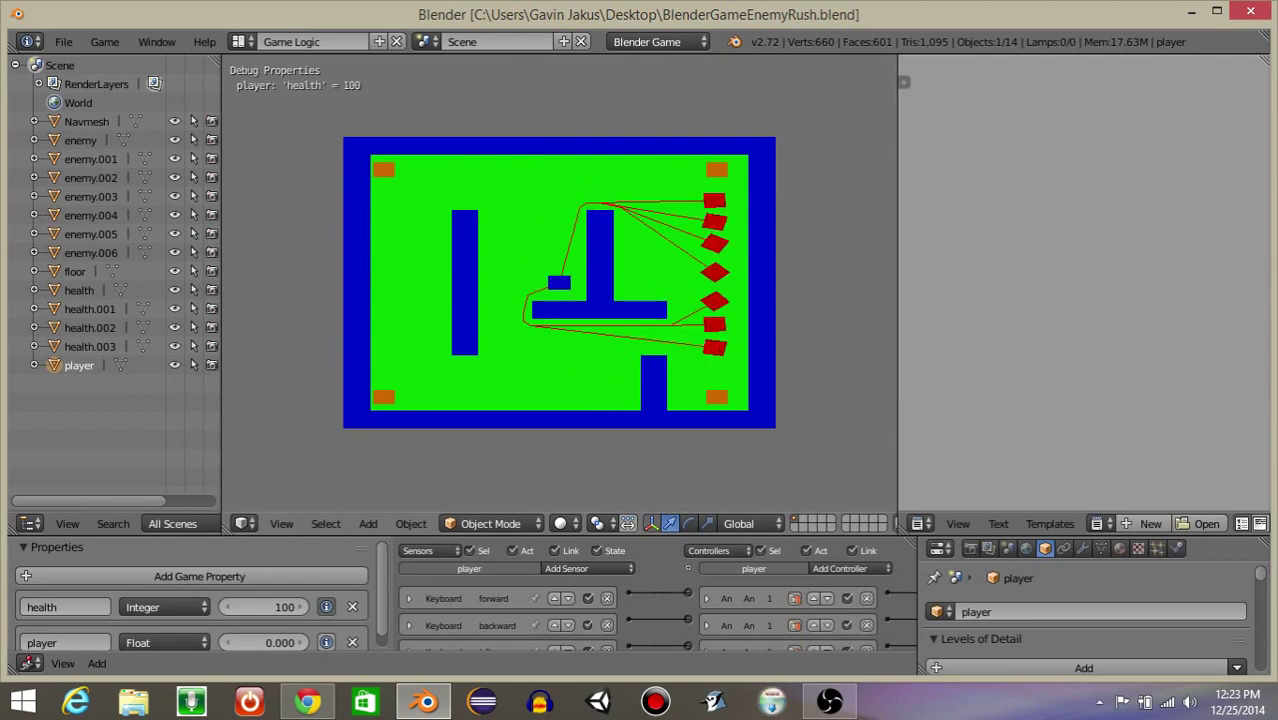
key(Escape)
- Save the game file again
click(70, 40)
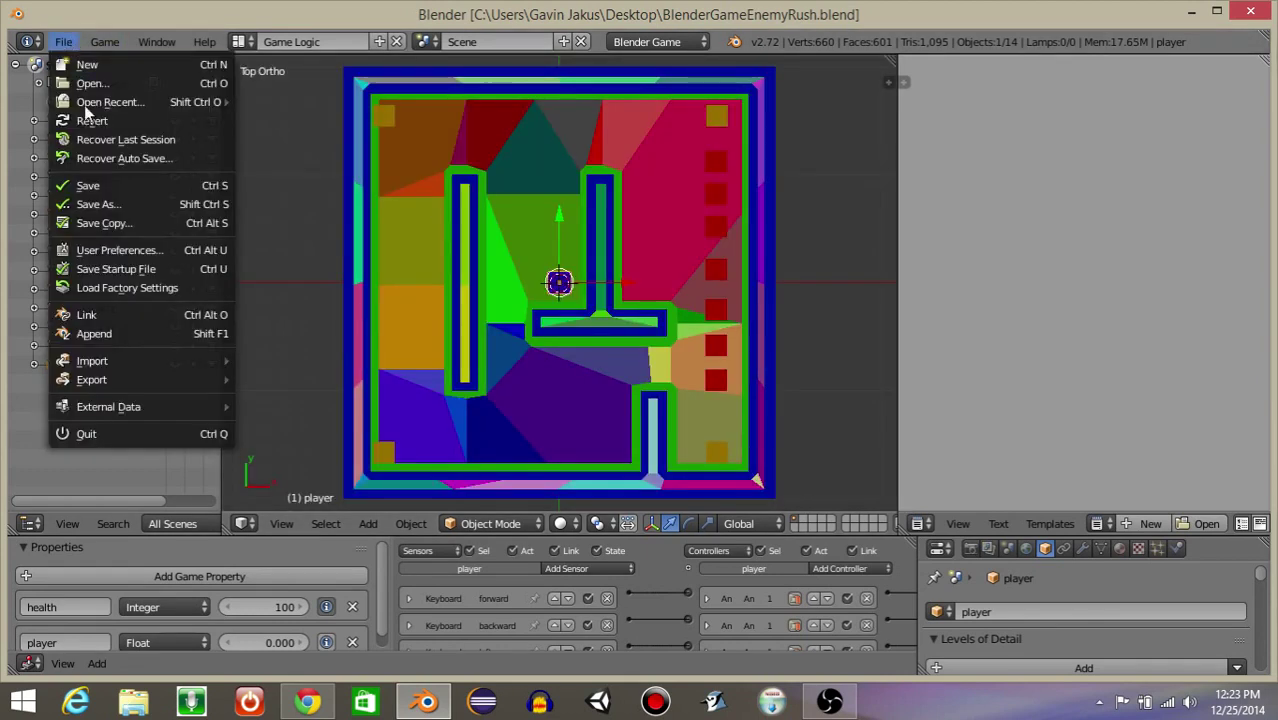